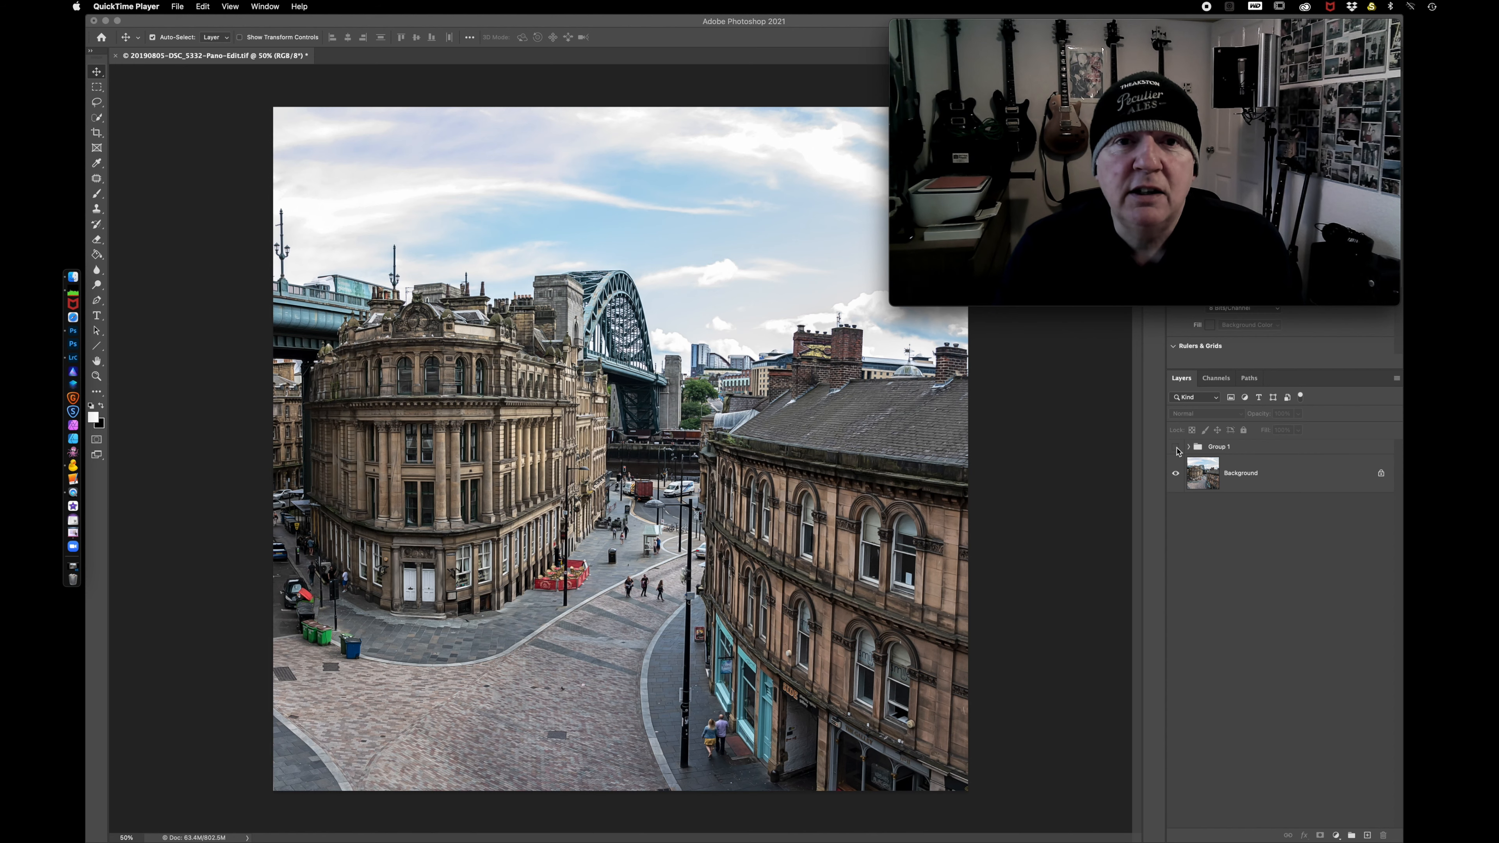
Compare the street photo with and without the snow effect in Group 1
click(1176, 448)
click(1176, 448)
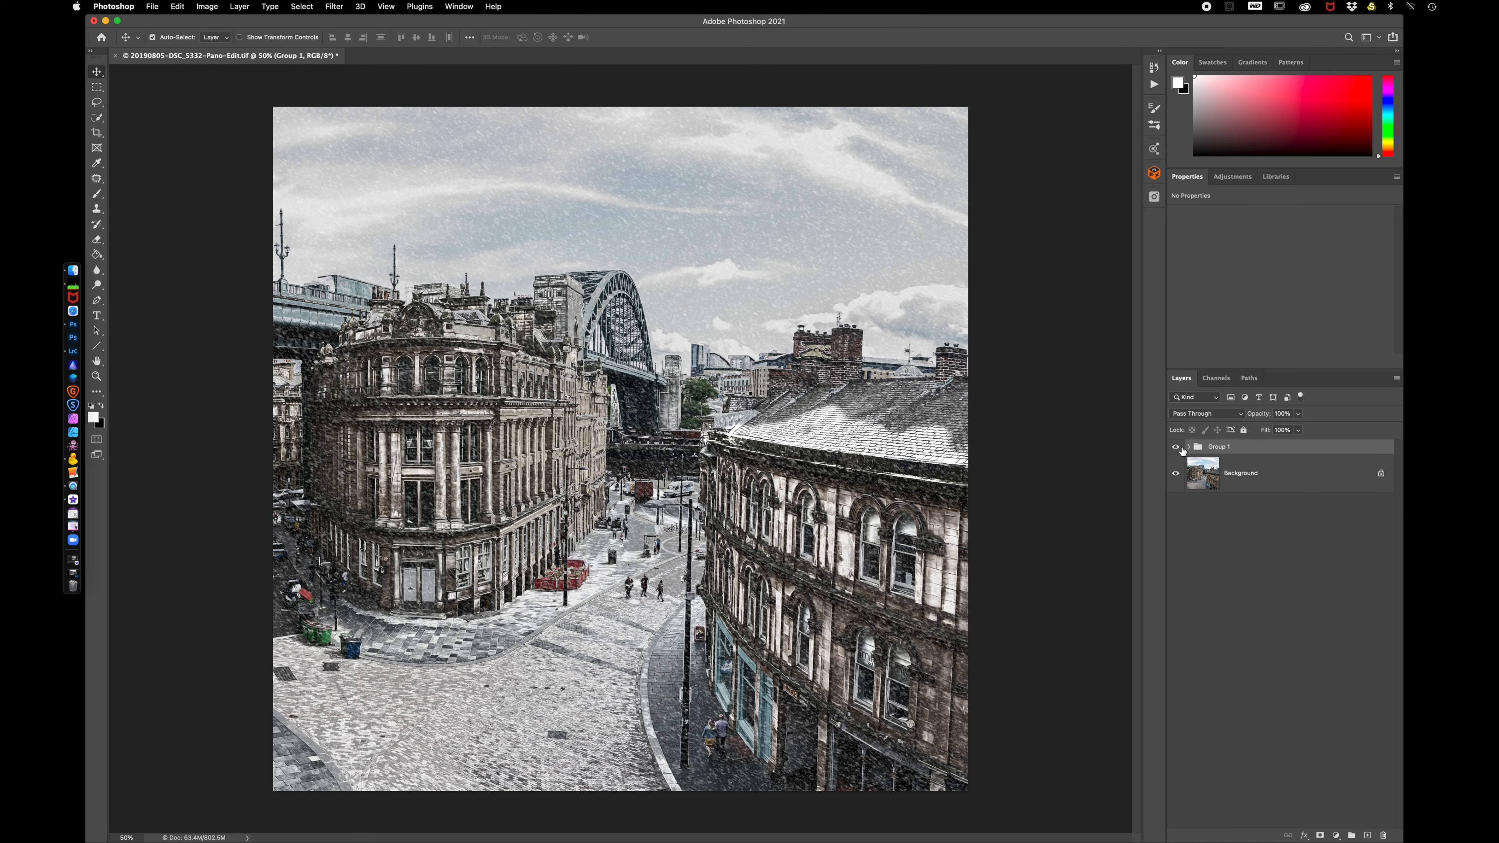
click(1176, 448)
click(1175, 449)
key(Delete)
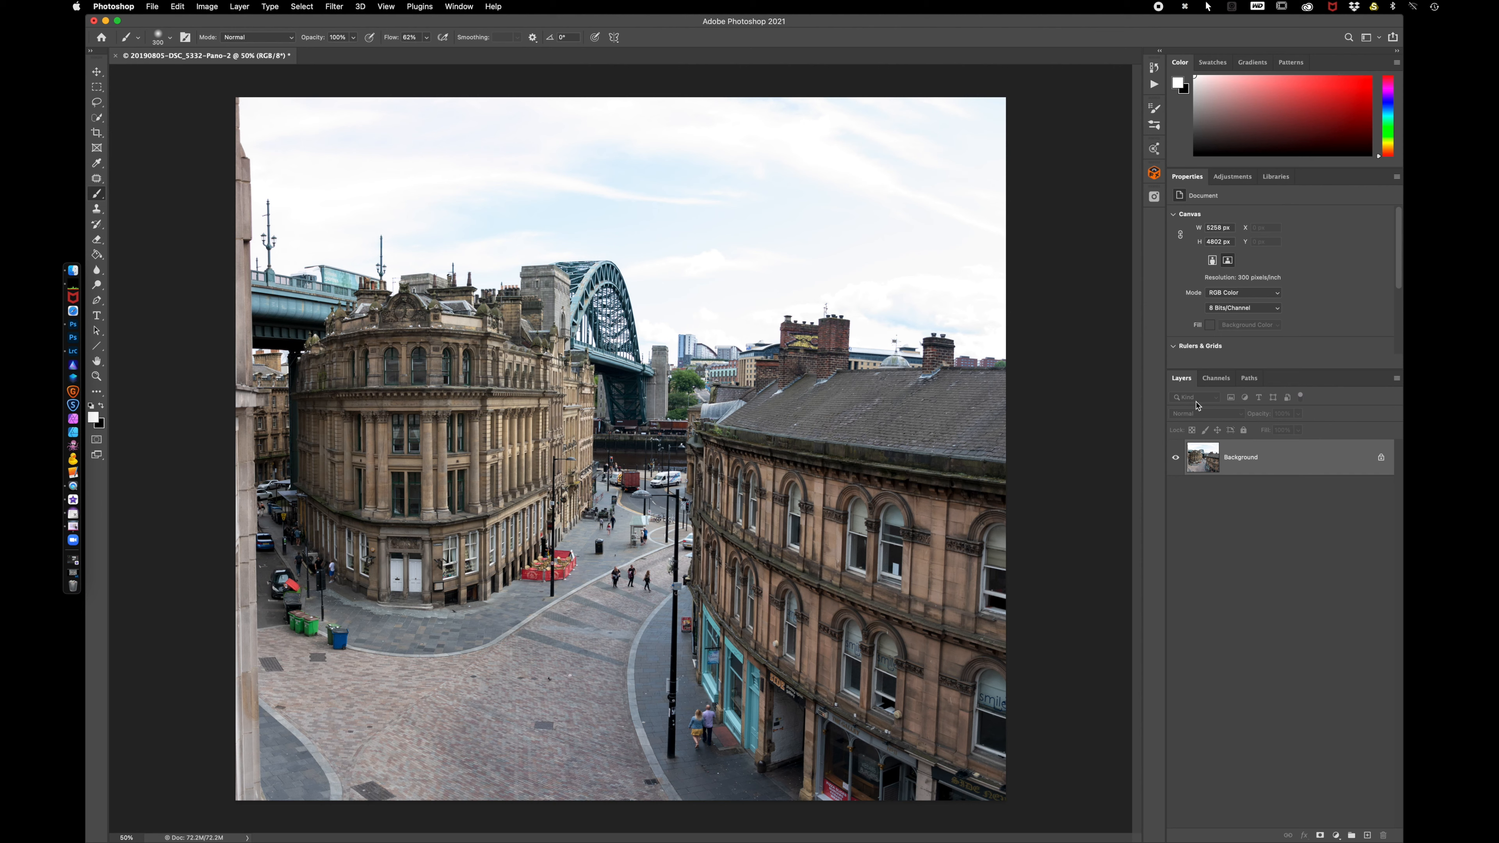
Add a monochrome Channel Mixer adjustment layer with red at +38% and blue at +6%
click(1337, 836)
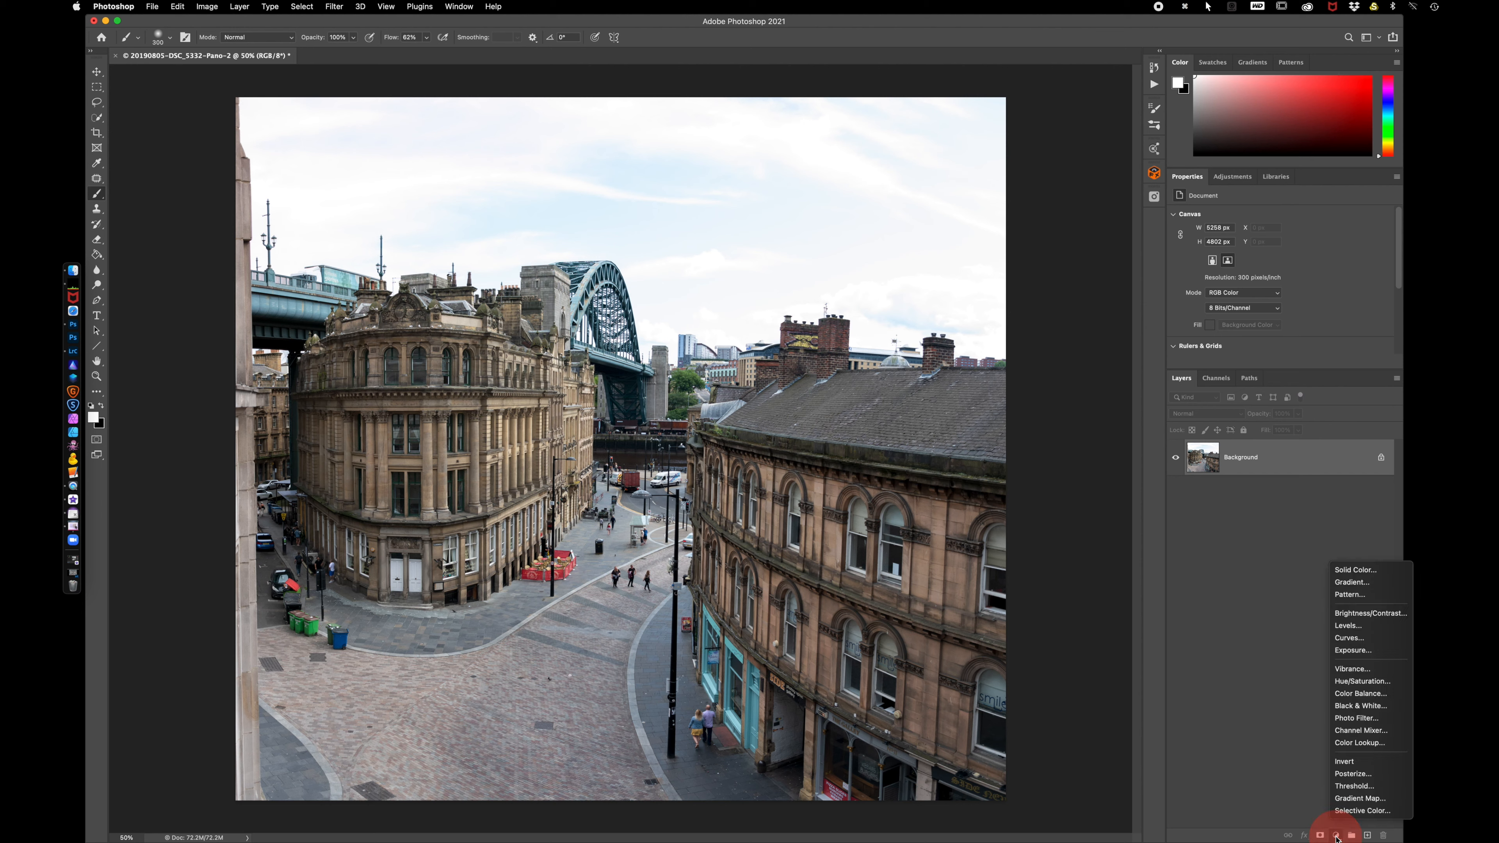
click(1368, 732)
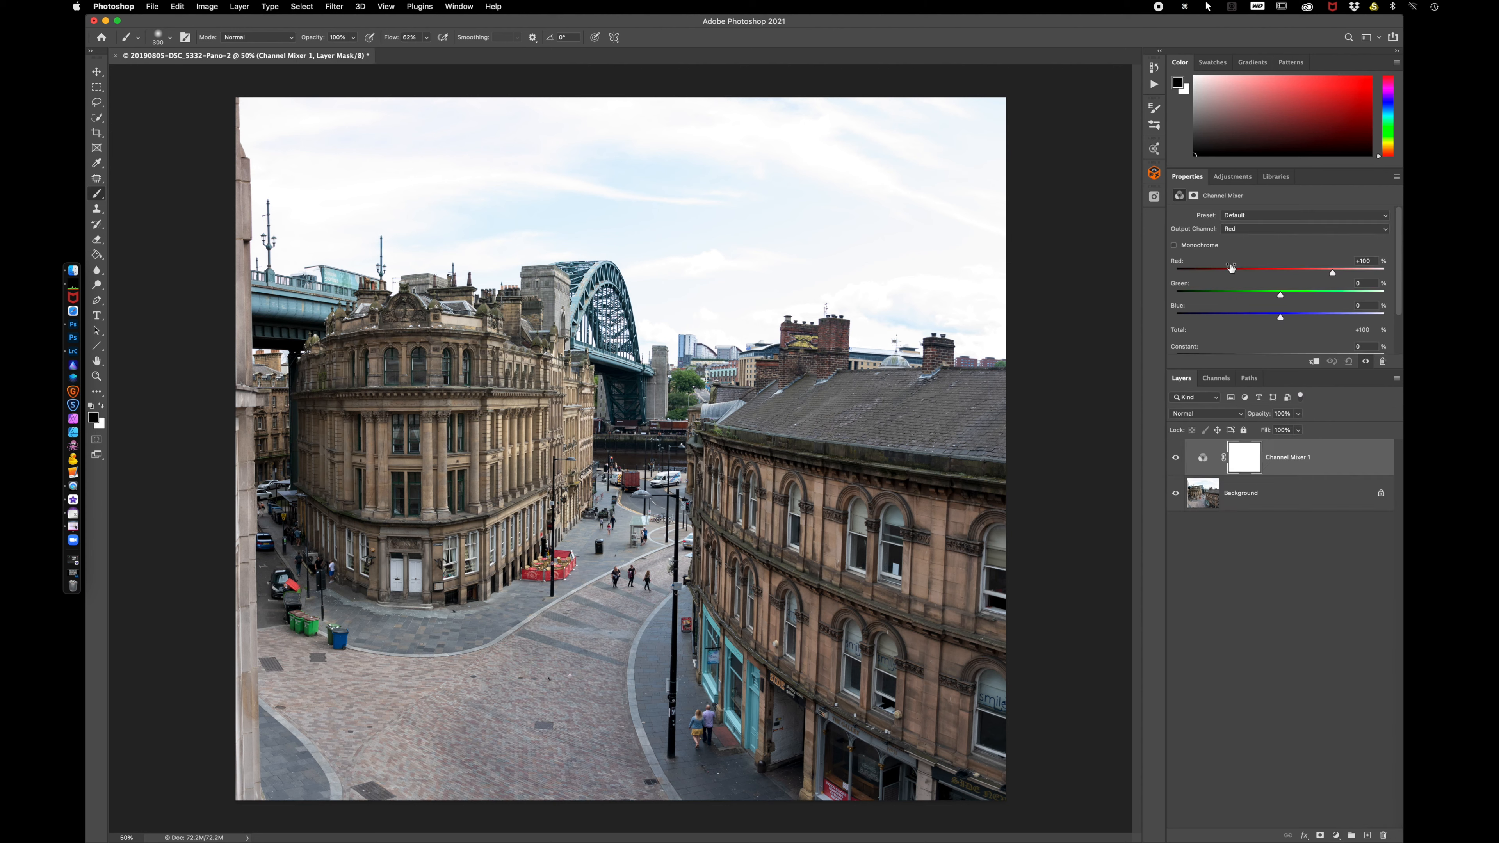
click(1174, 250)
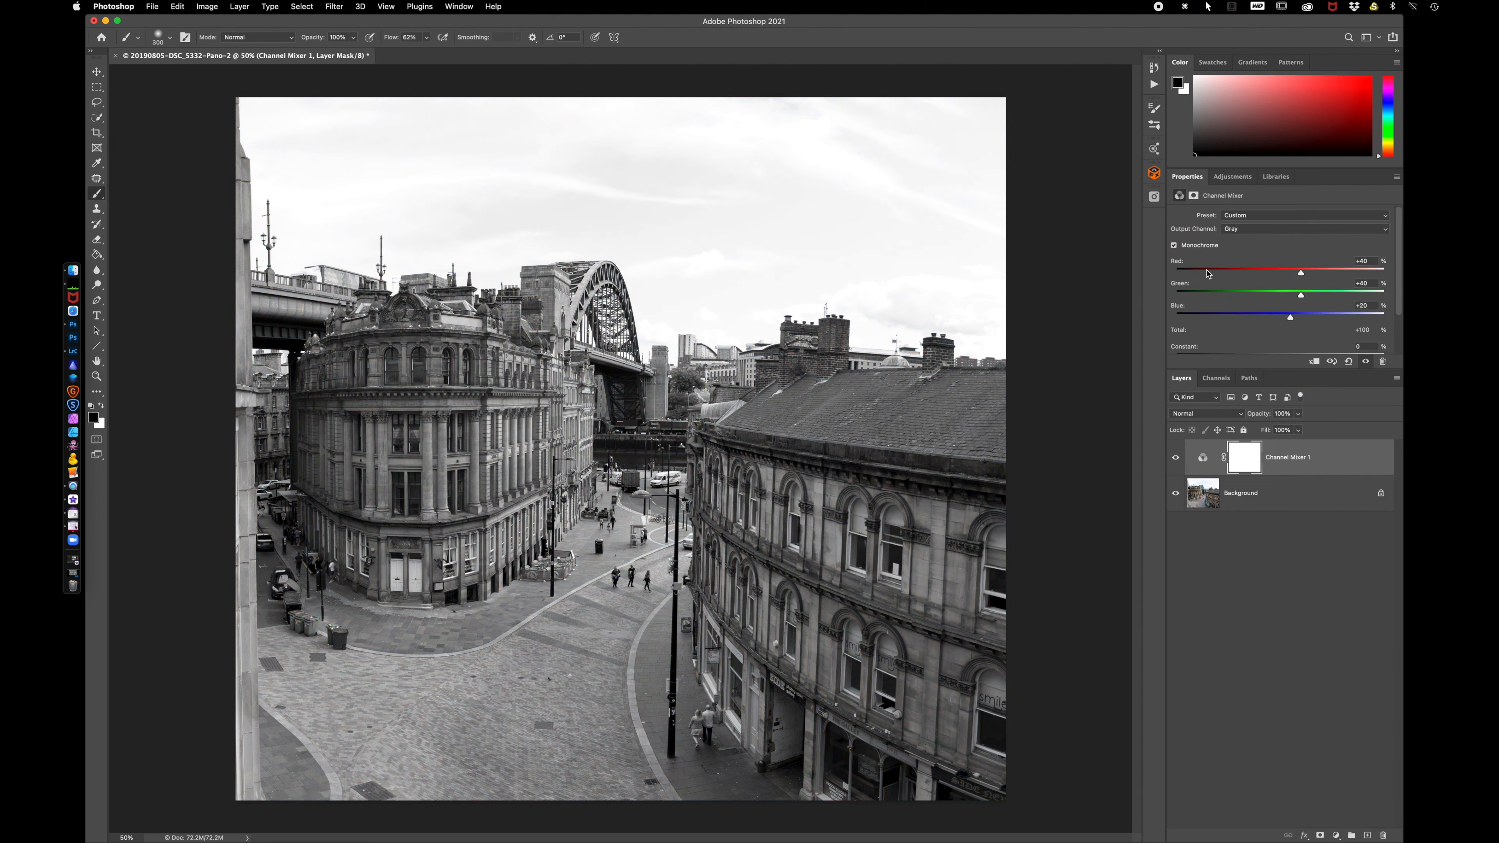
drag(1291, 317, 1299, 275)
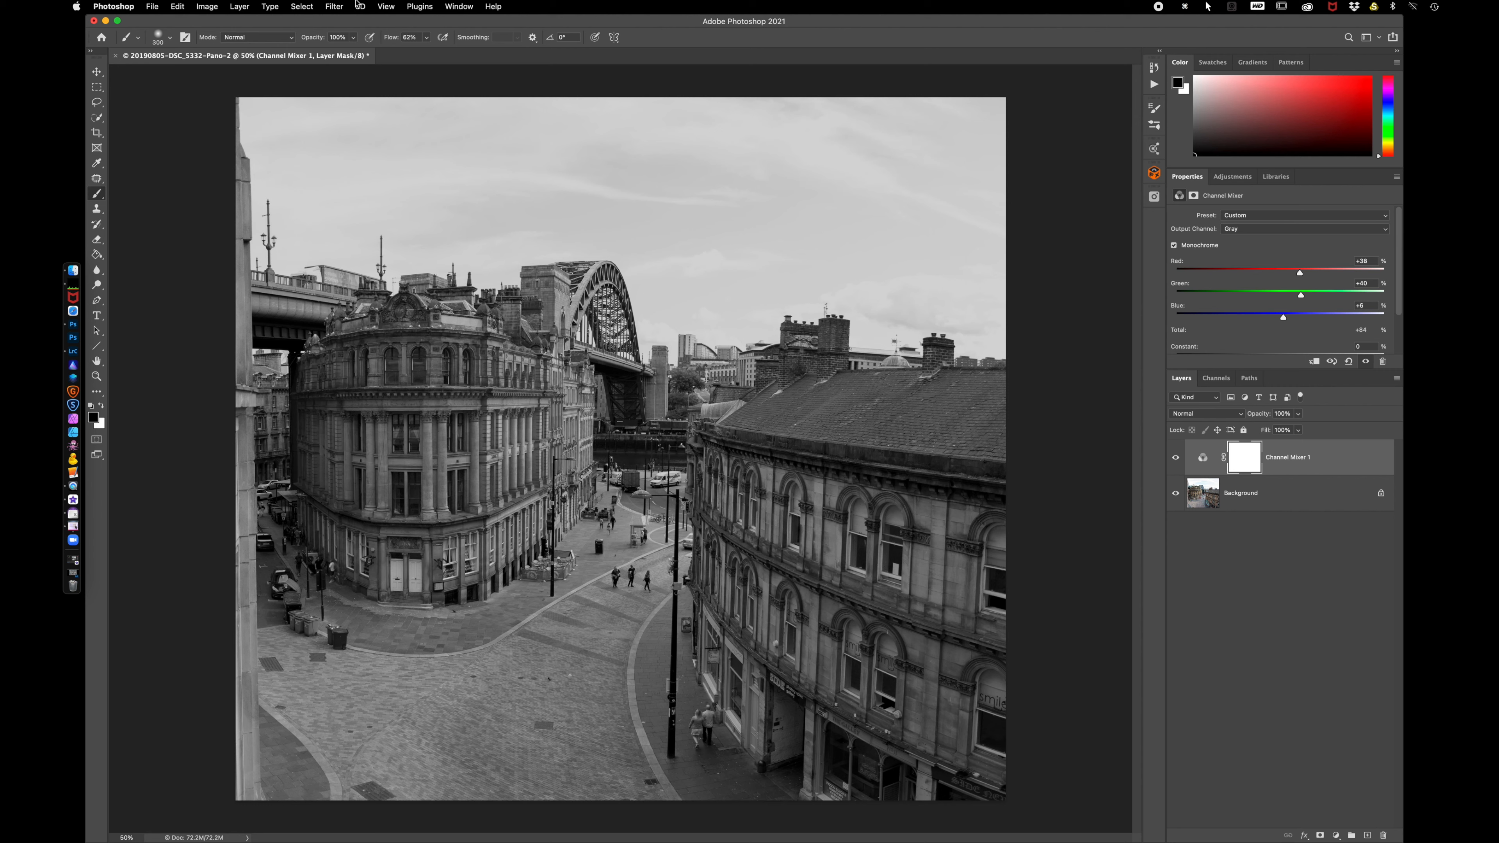
Apply the merged RGB image to the Channel Mixer mask with Multiply blending at 100% opacity, and compare the photo with and without the adjustment
click(208, 7)
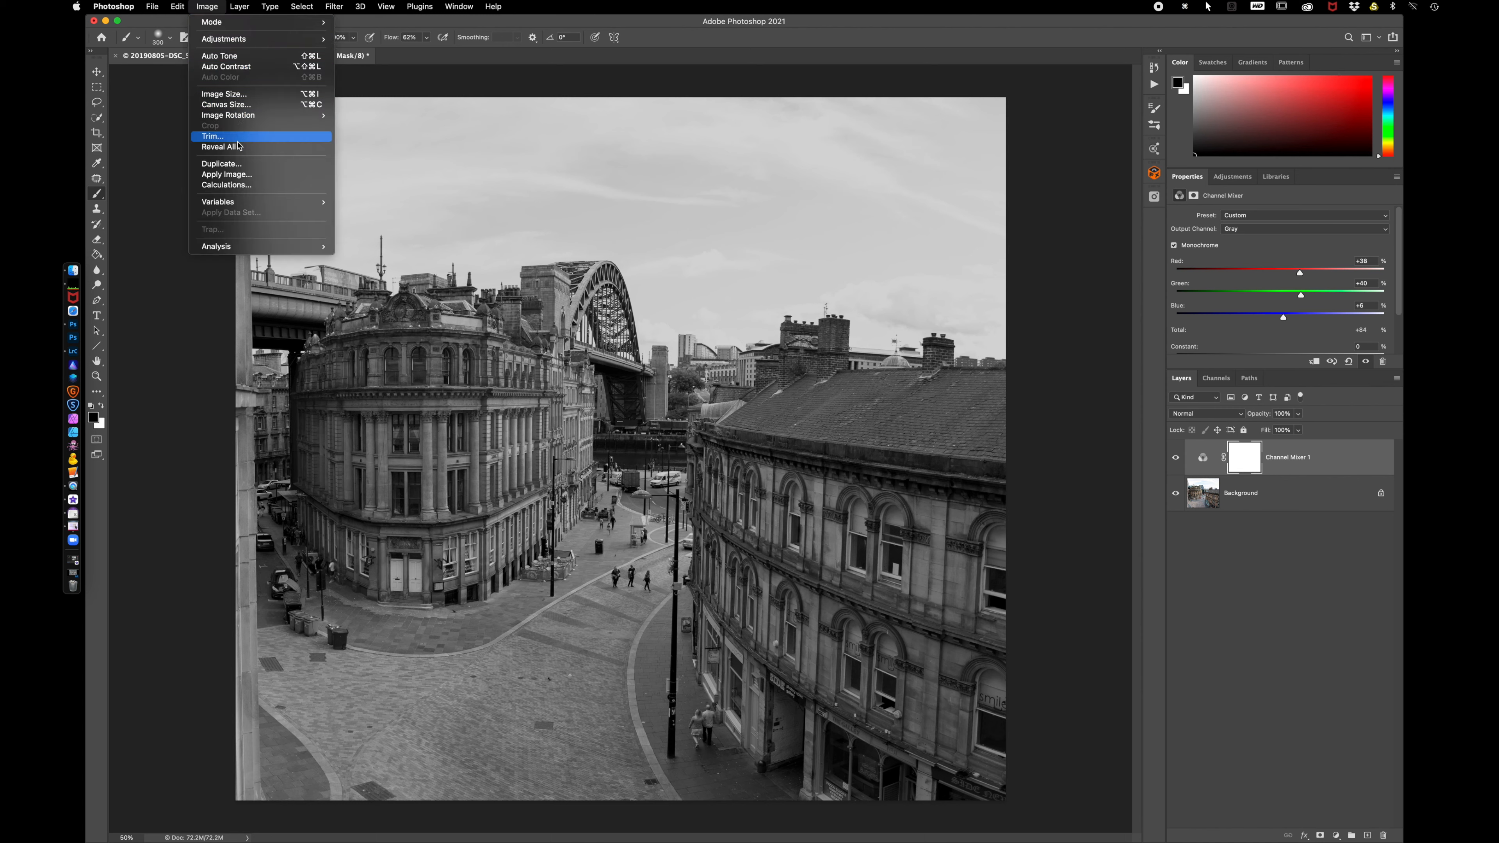
click(246, 181)
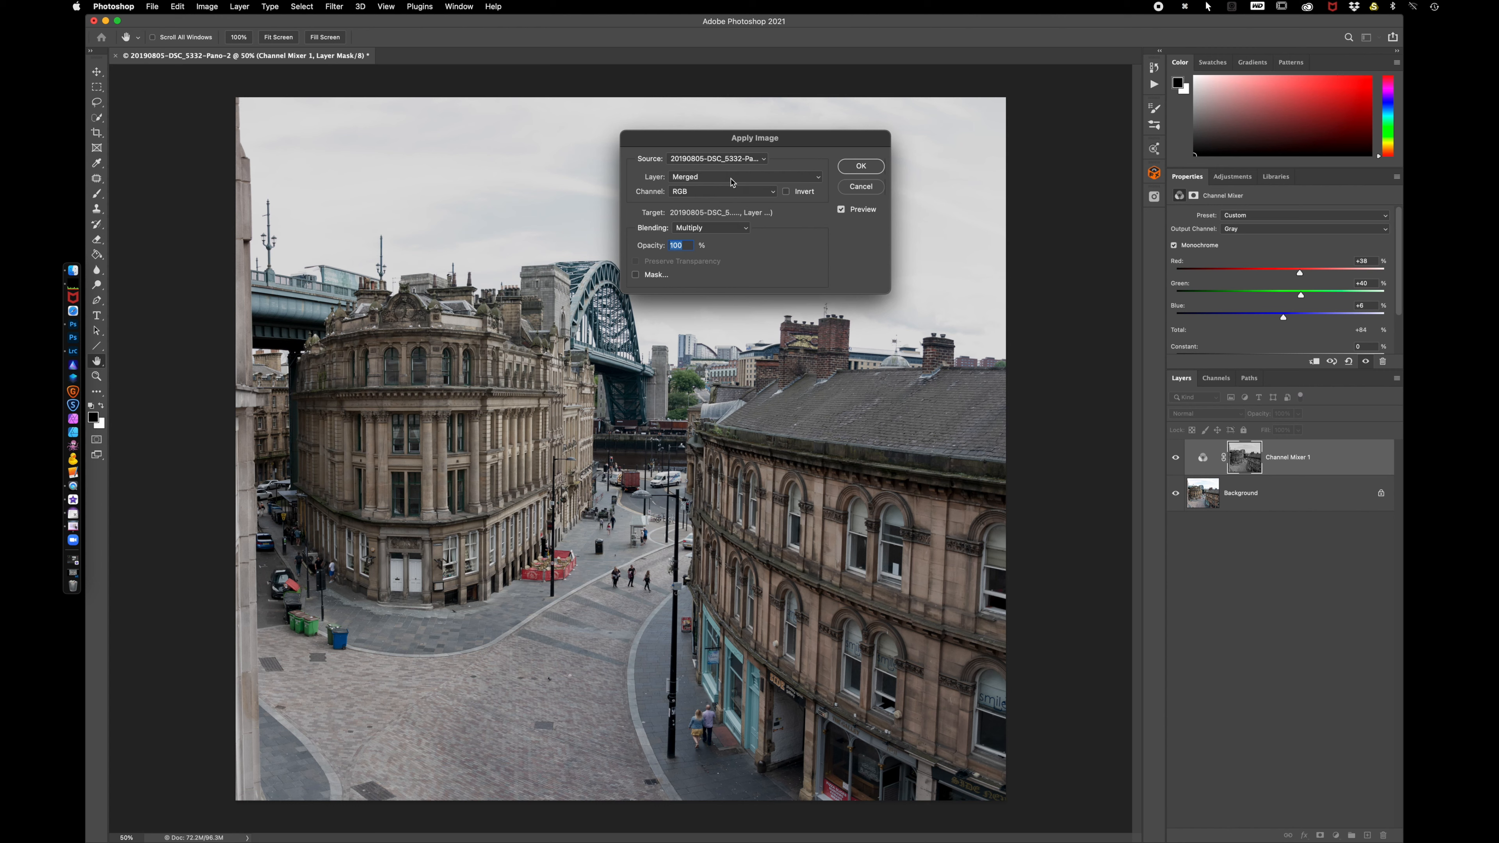
click(719, 178)
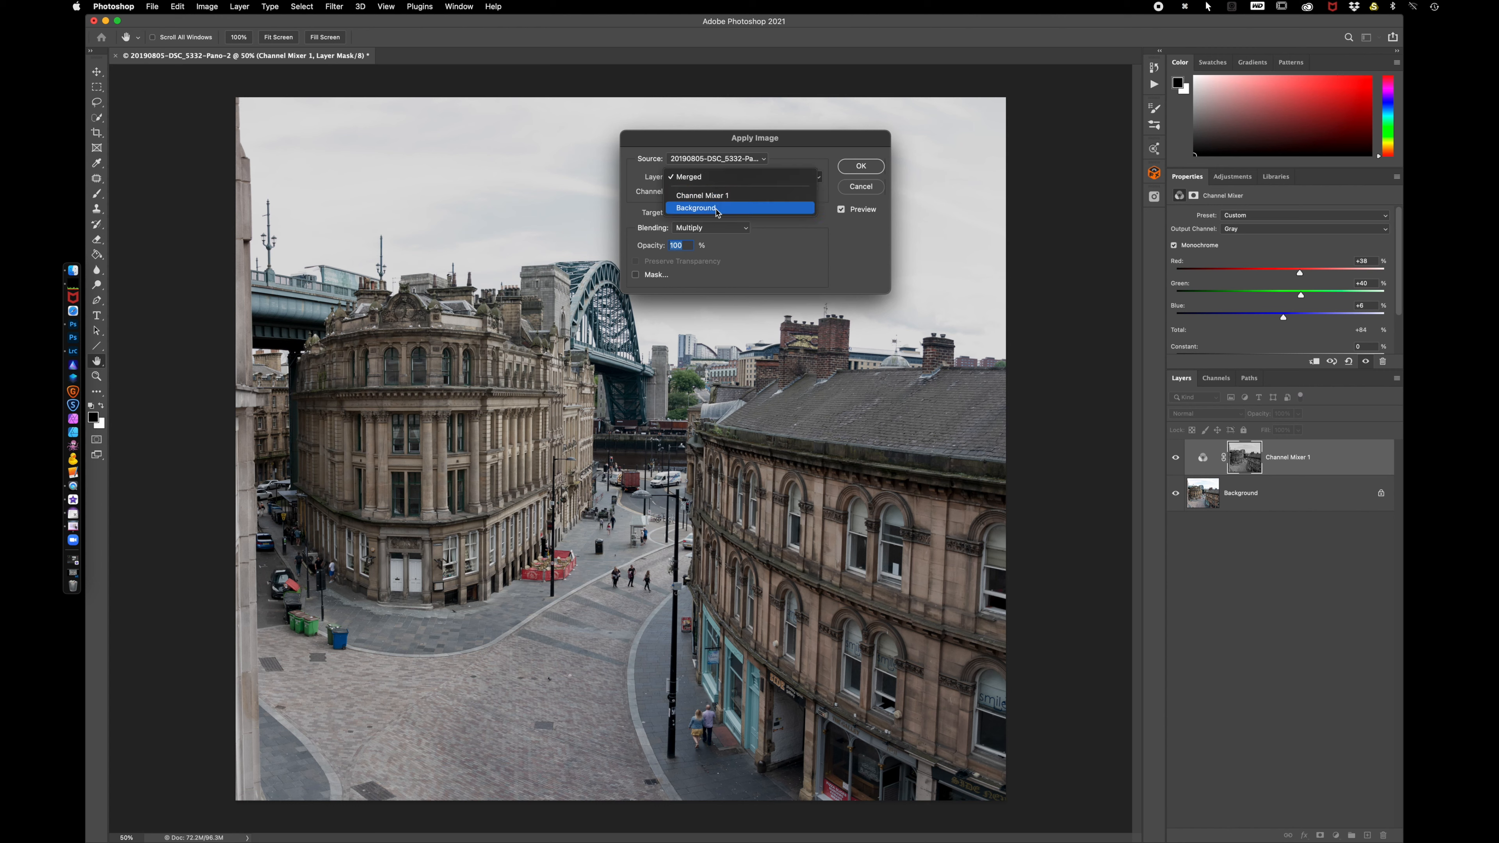
click(731, 177)
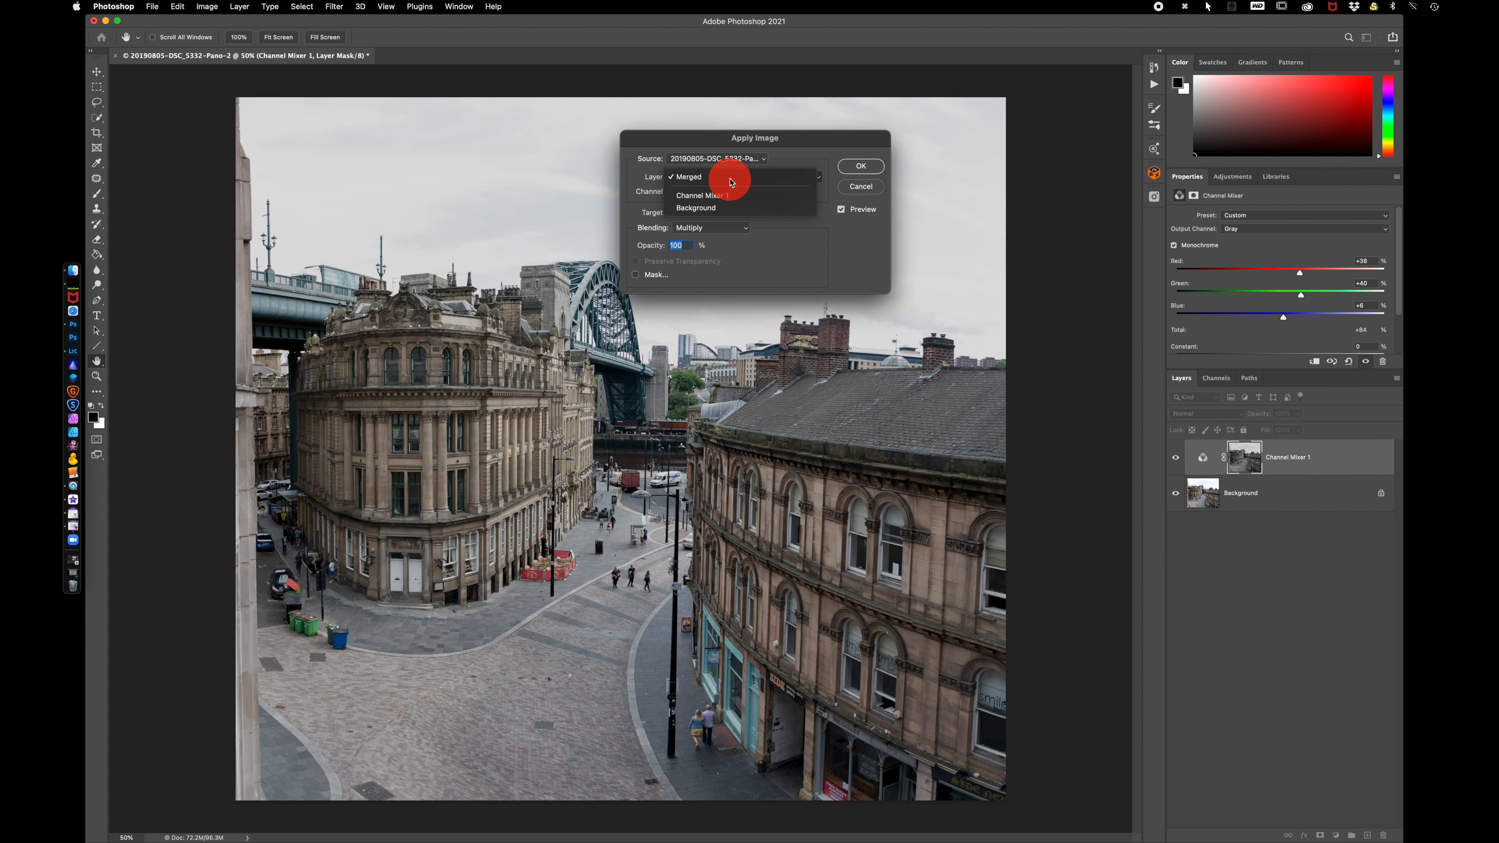
click(861, 167)
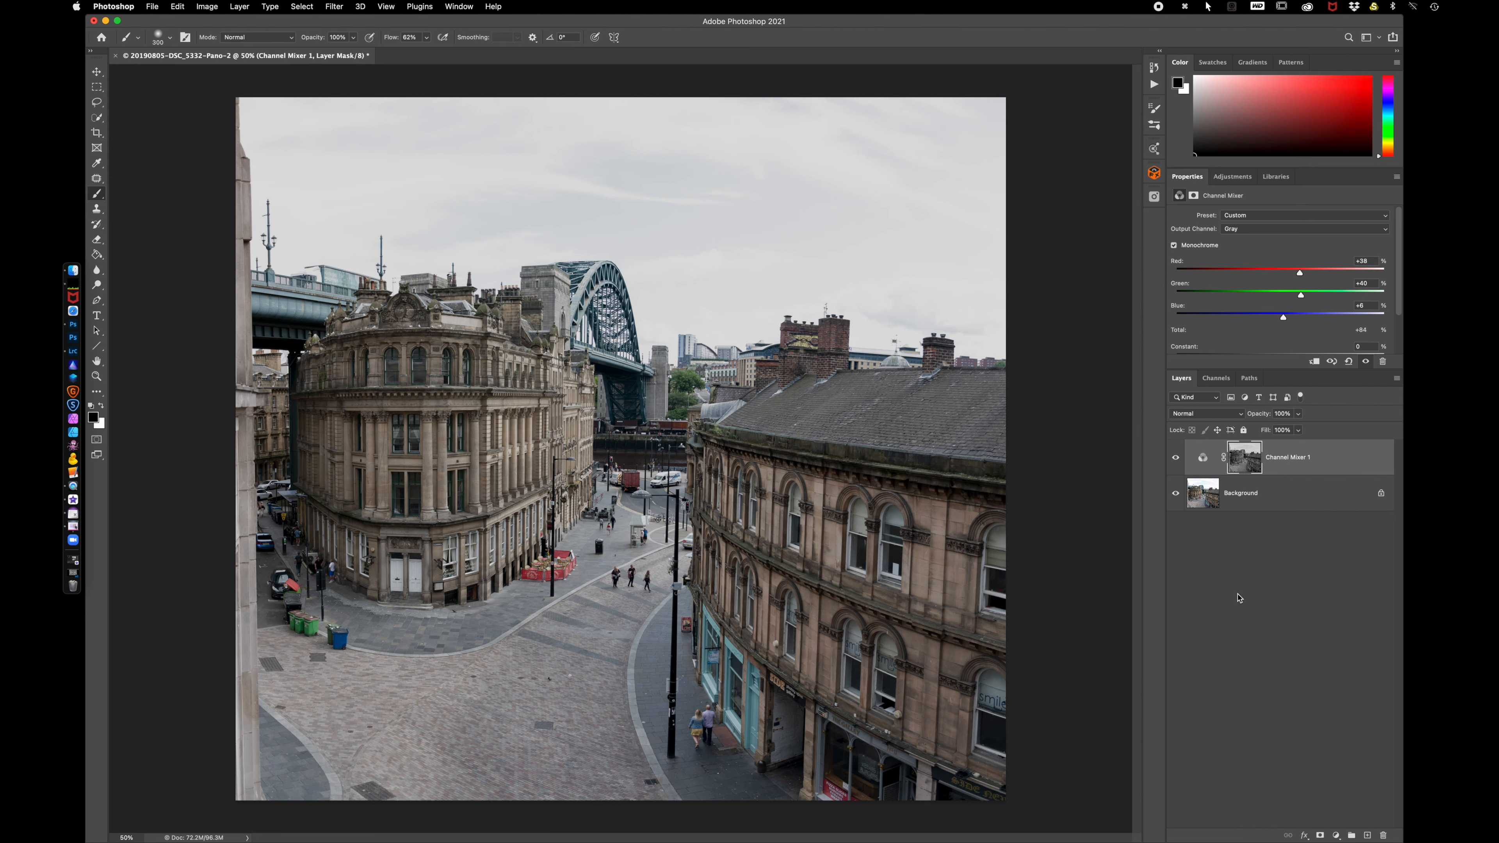
click(1176, 459)
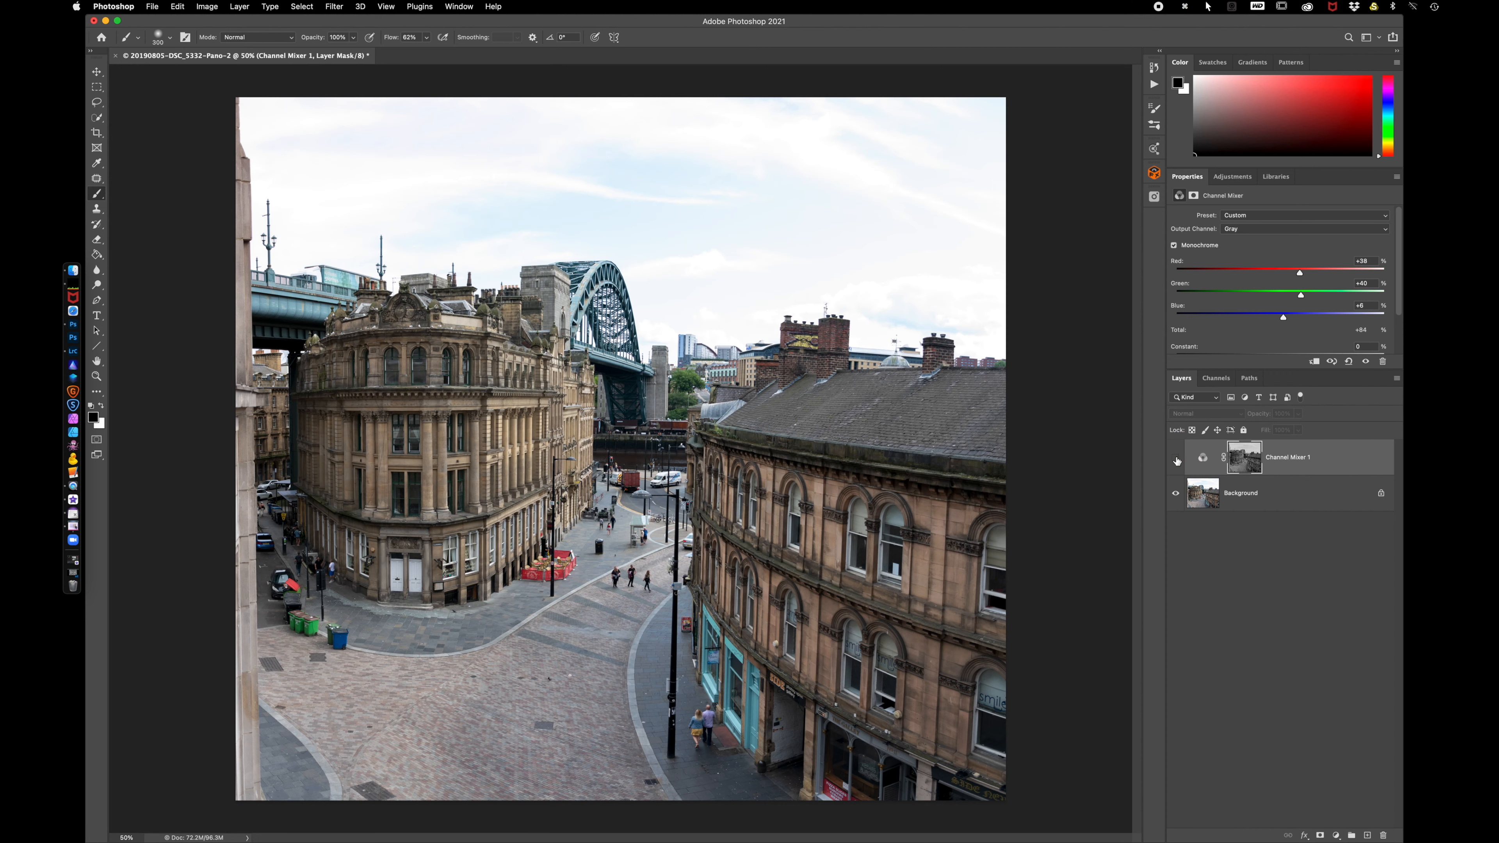
click(1176, 458)
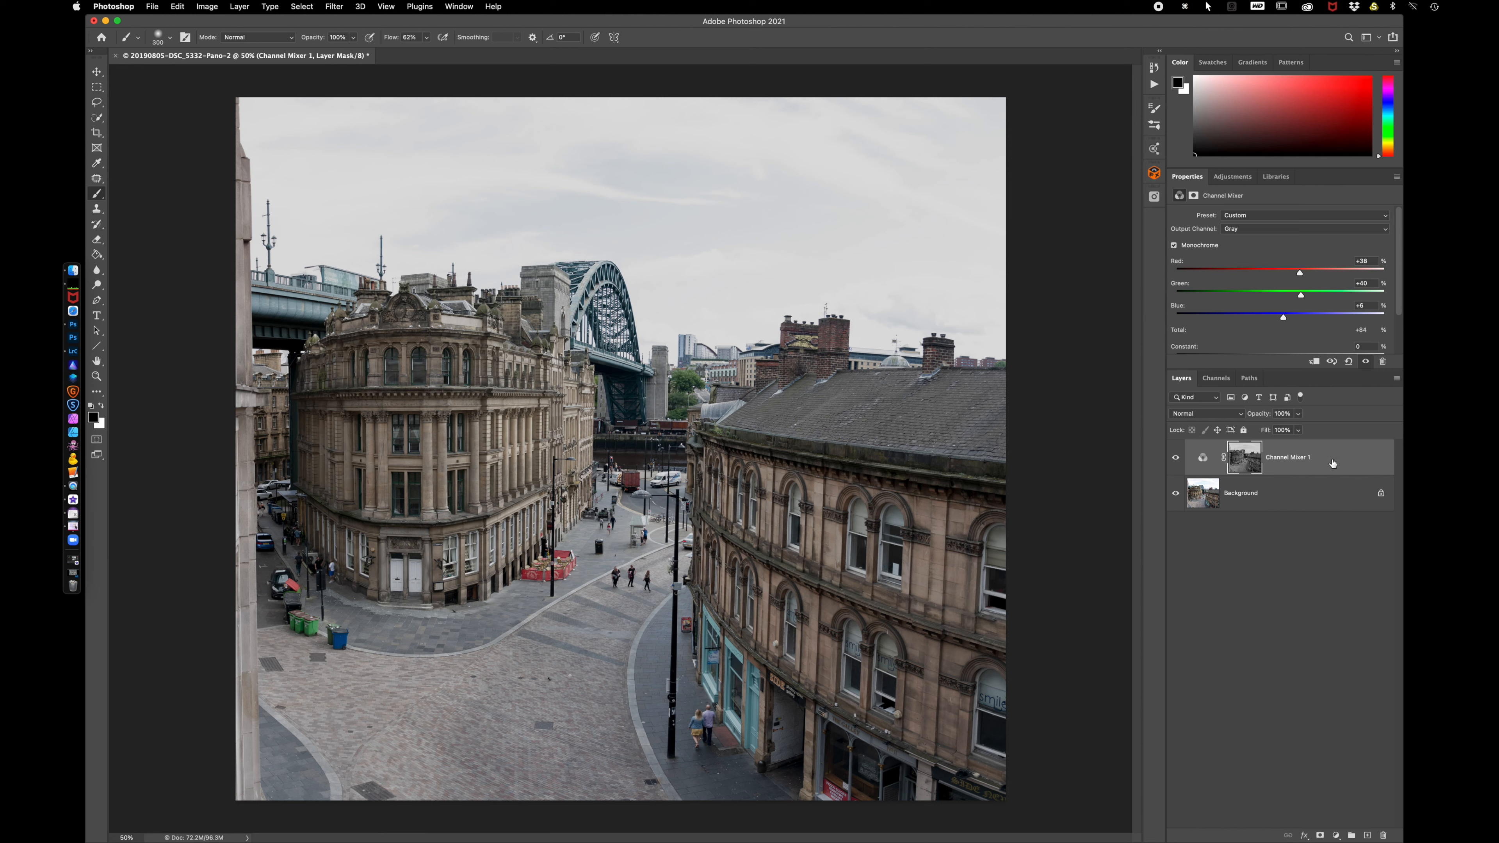
Start a Color Range selection on the Background layer, using Sampled Colors picked from the grey pavement in the lower-left corner of the photo
click(1295, 497)
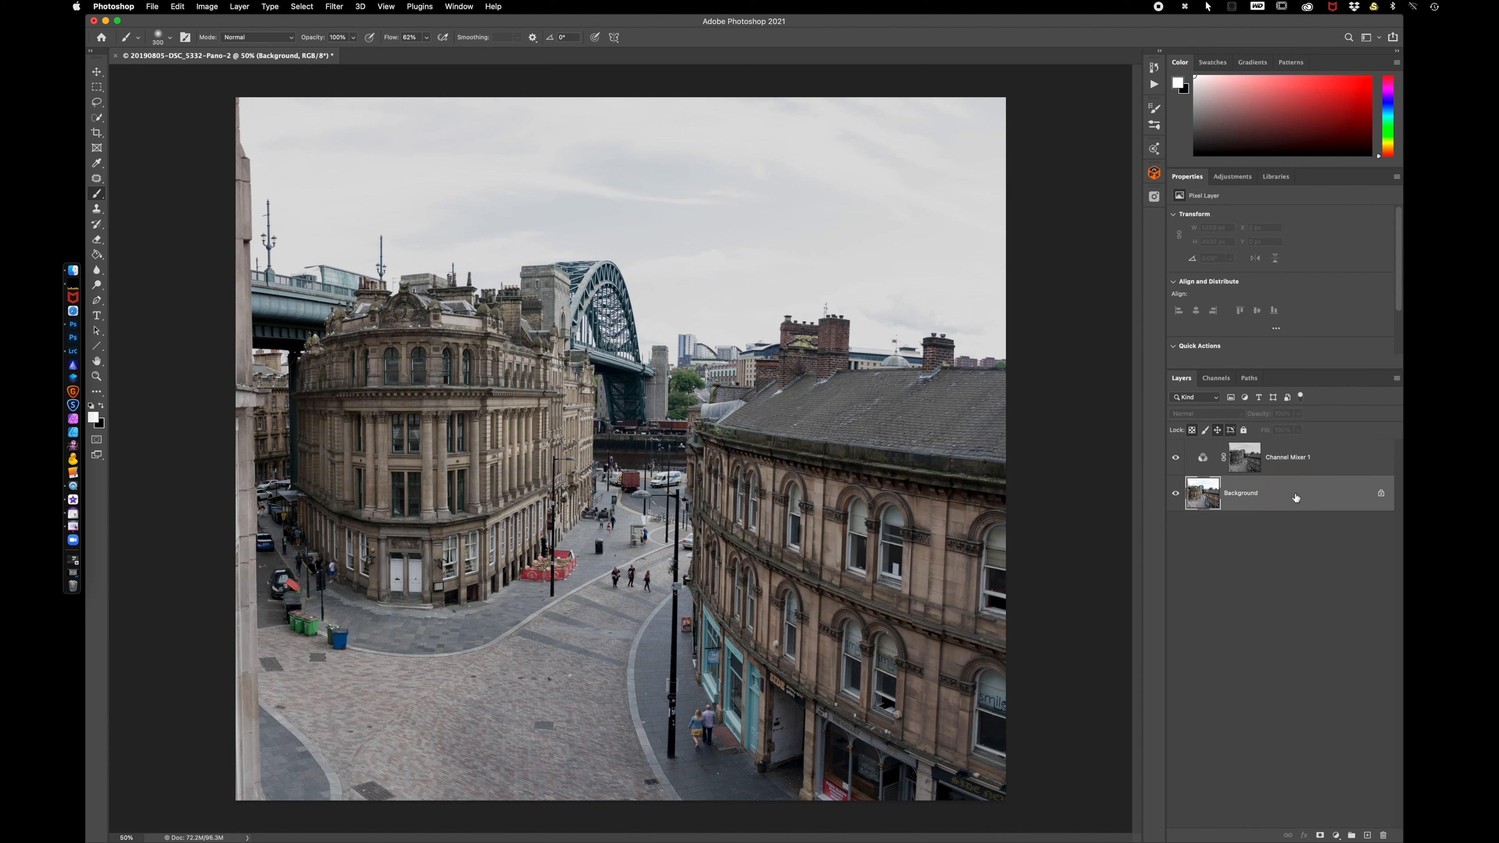
click(302, 7)
click(317, 121)
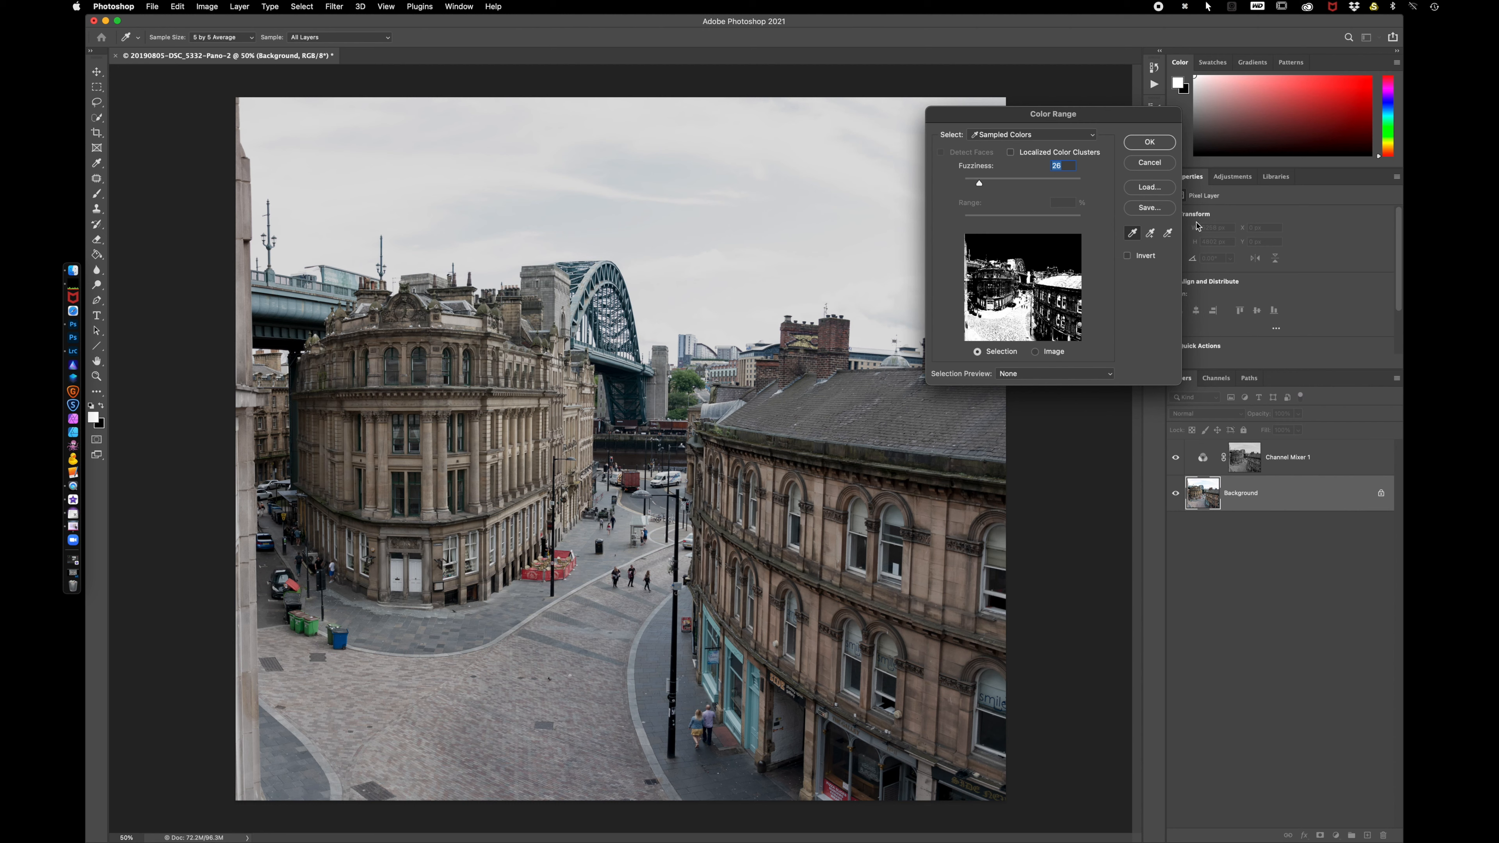
click(290, 773)
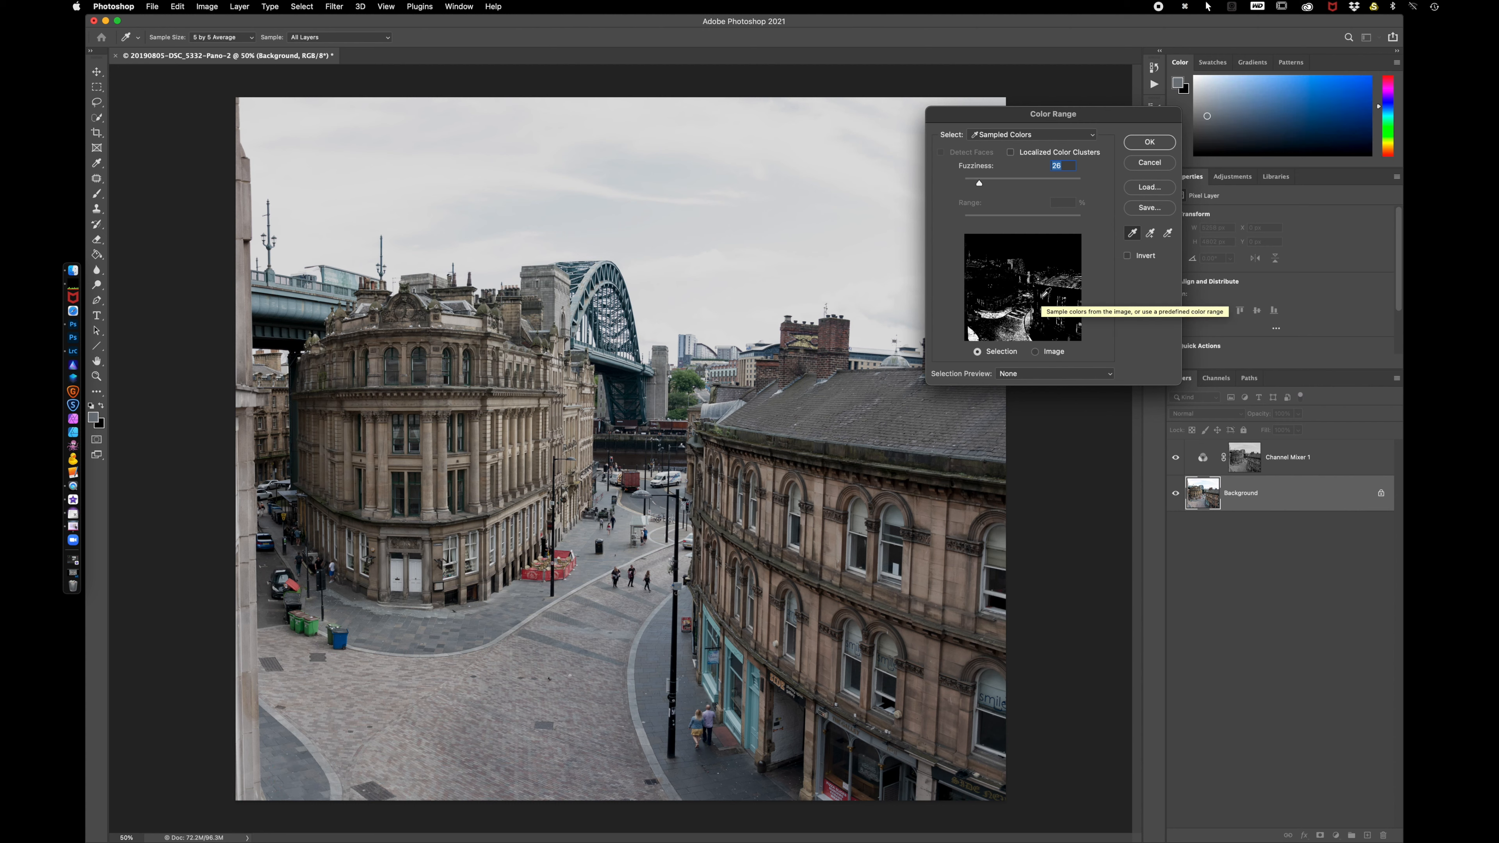
click(1044, 135)
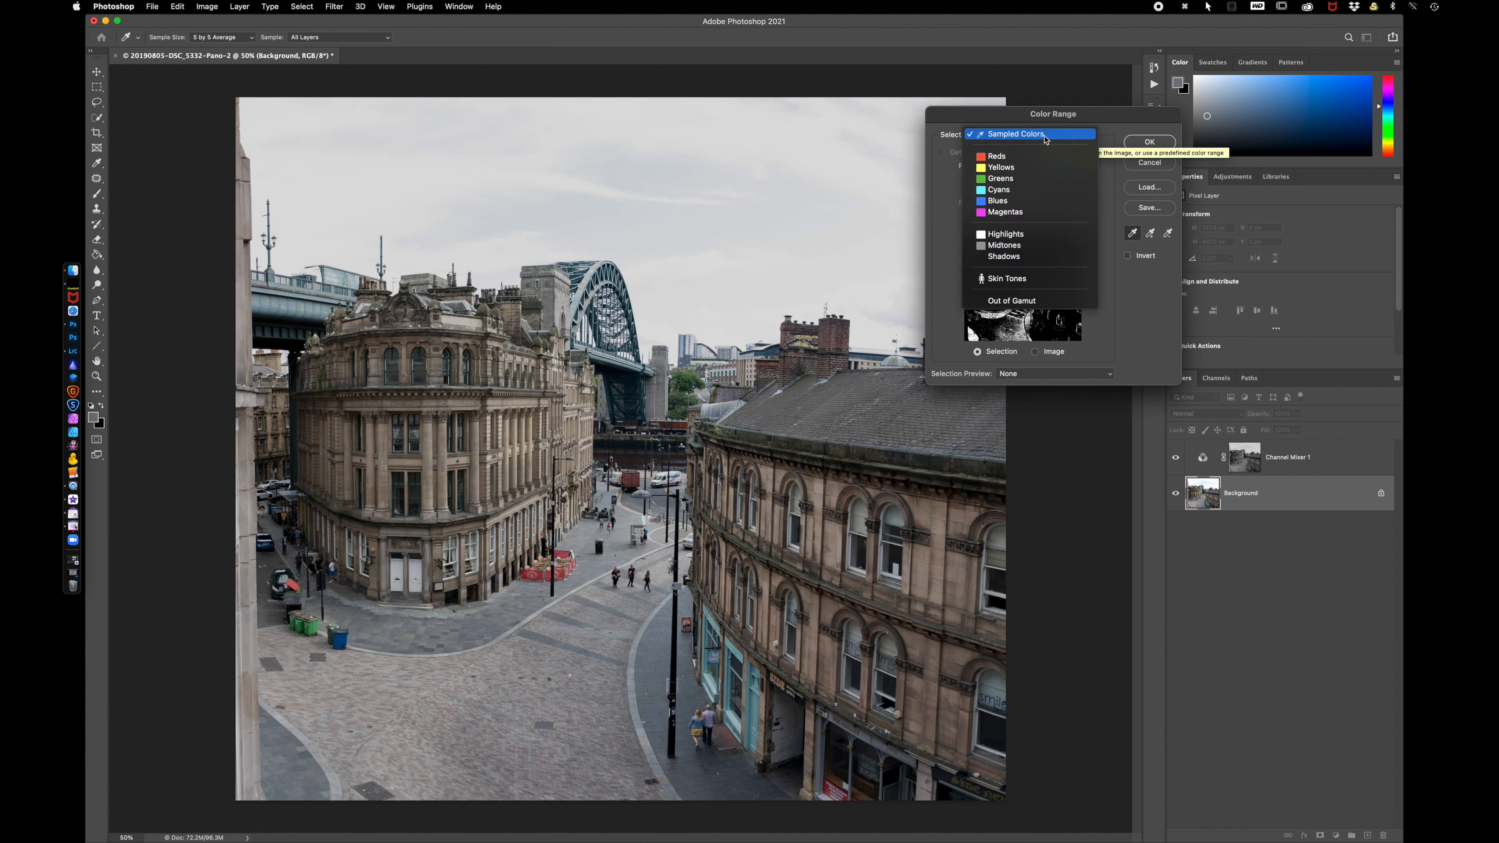
click(1045, 135)
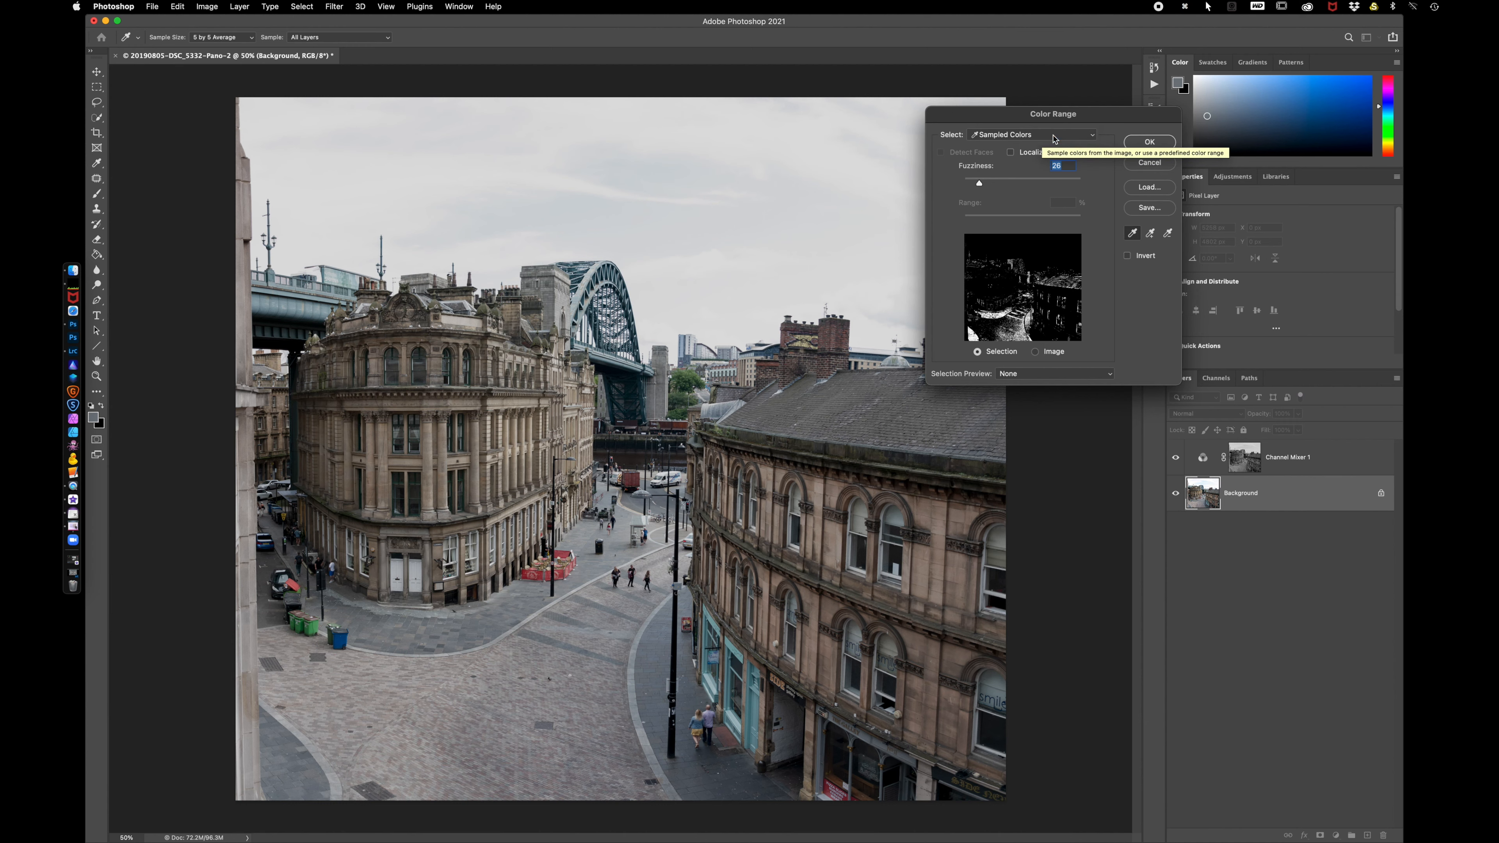
Add the pavement before the corner building and the brick paving to the sampled colours, keeping the 5 by 5 Average sample size
click(1151, 234)
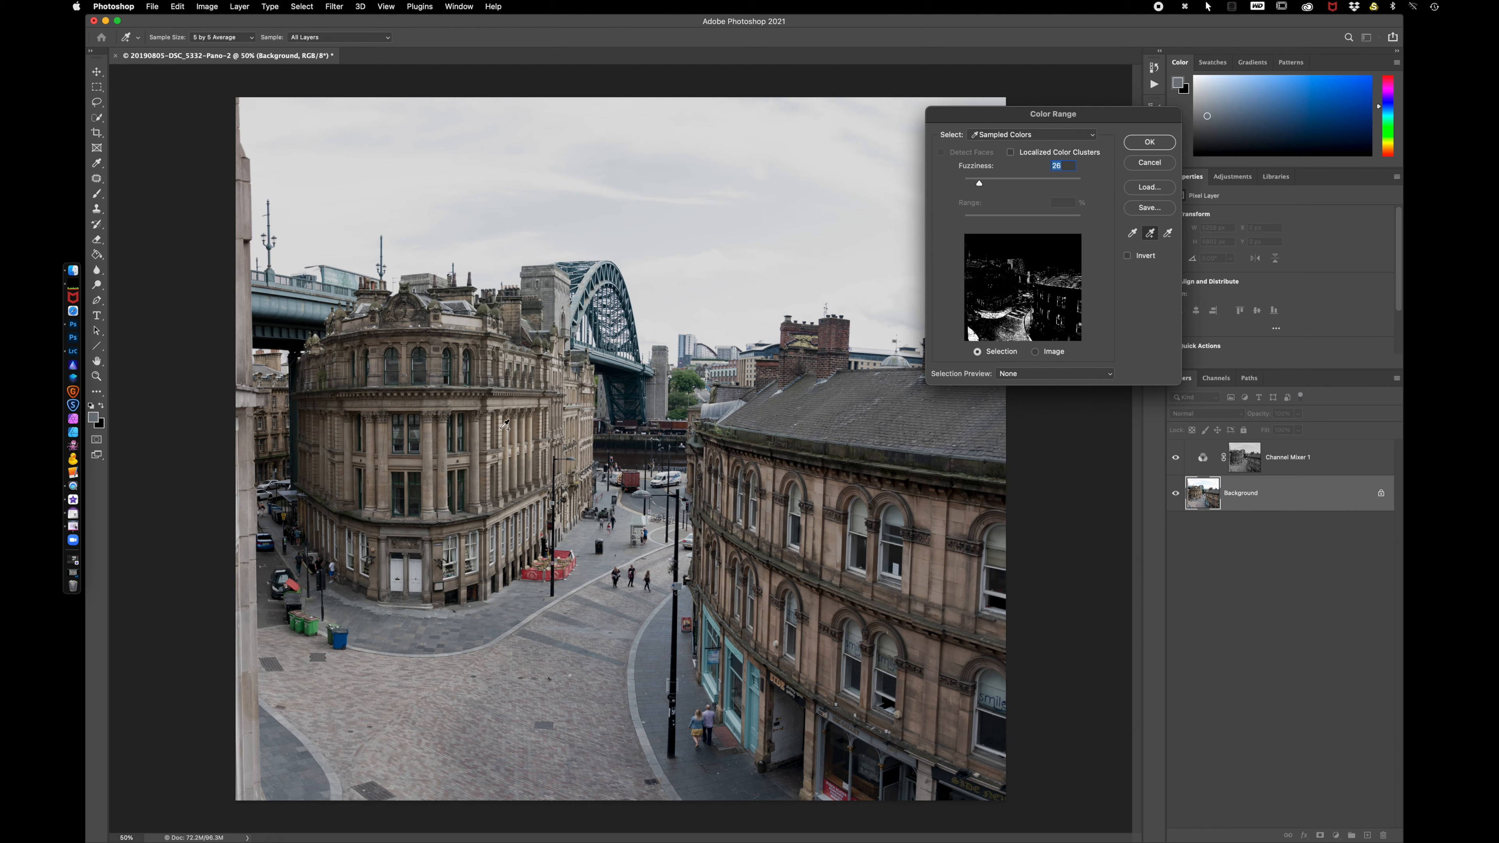
click(443, 642)
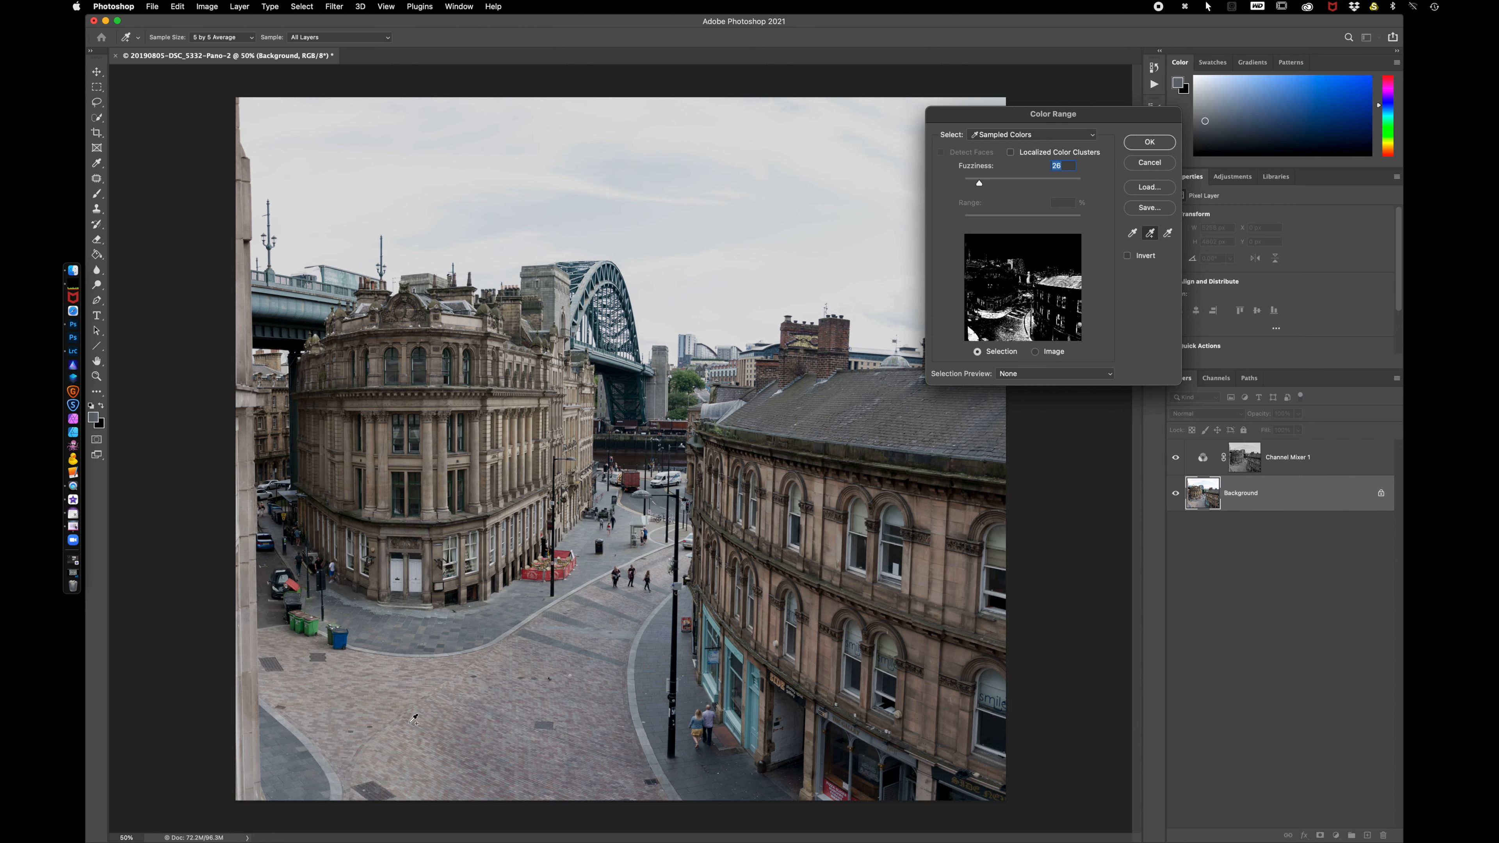
click(396, 743)
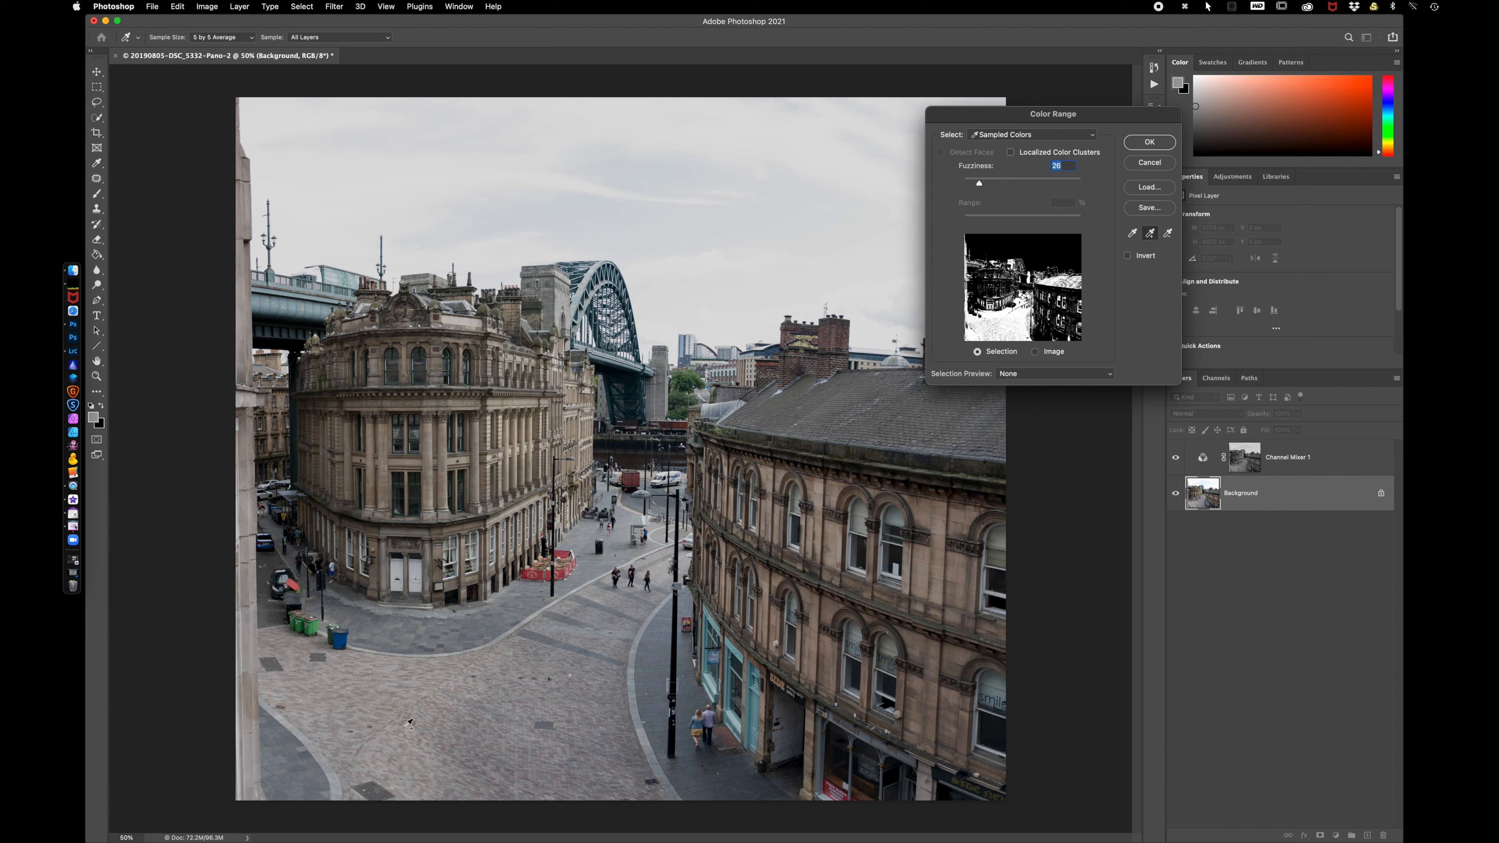
click(238, 43)
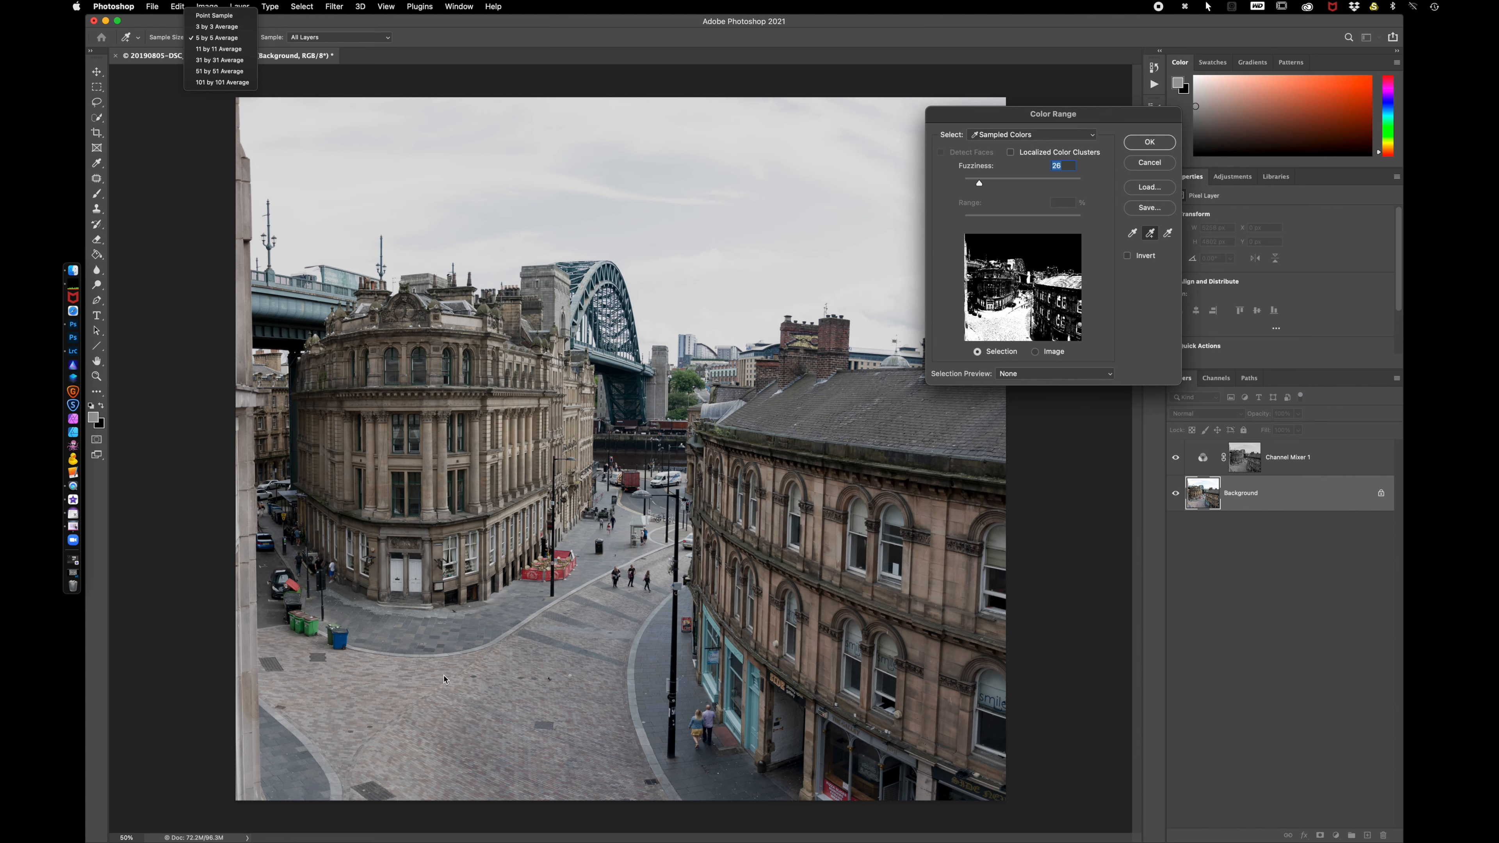
click(229, 39)
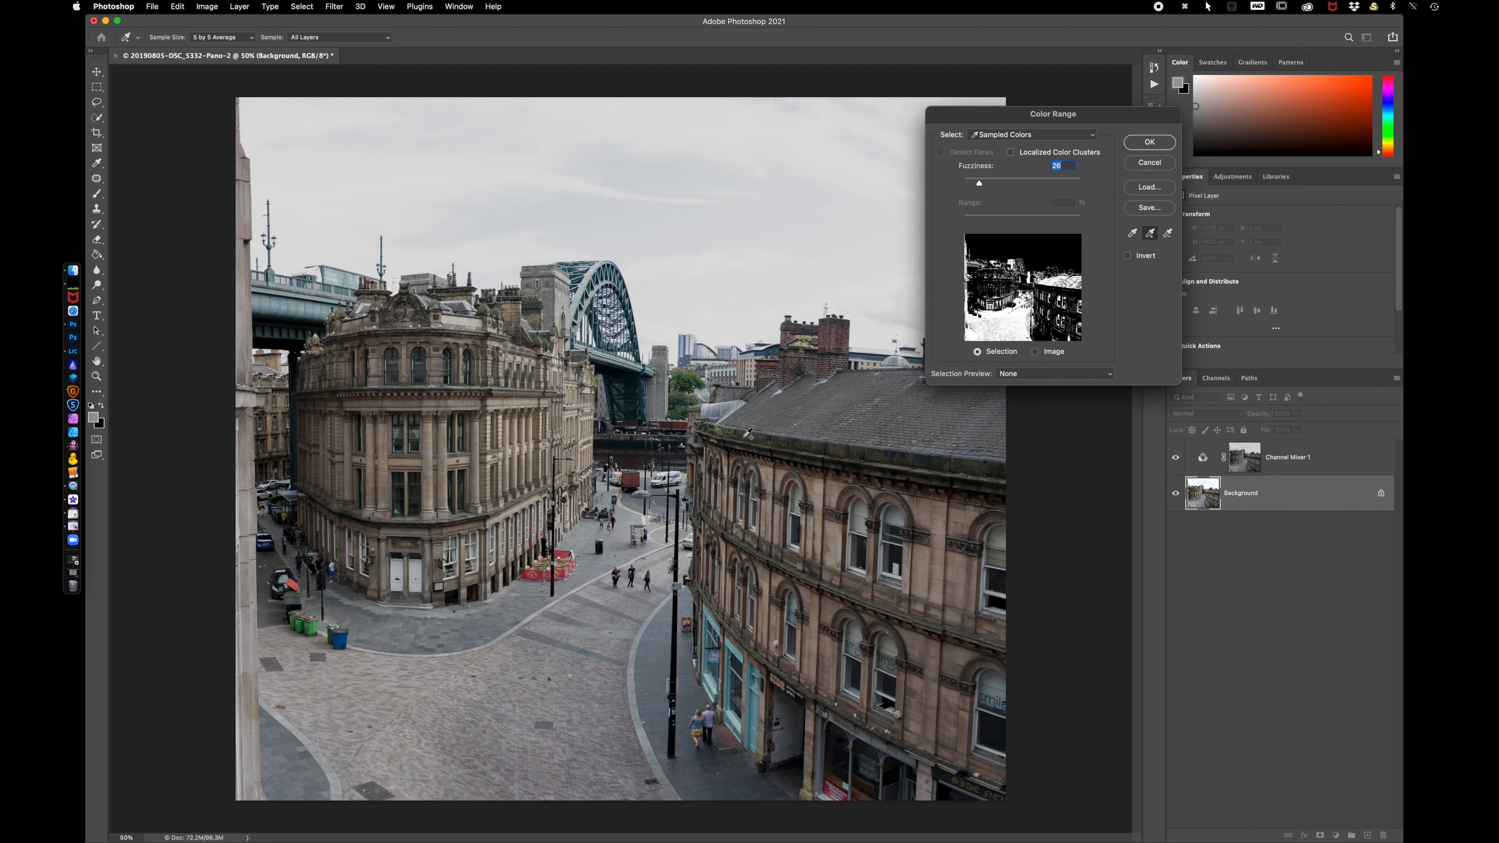
Add the slate roof colour to the sample, set Fuzziness to 34, and create the selection
click(801, 412)
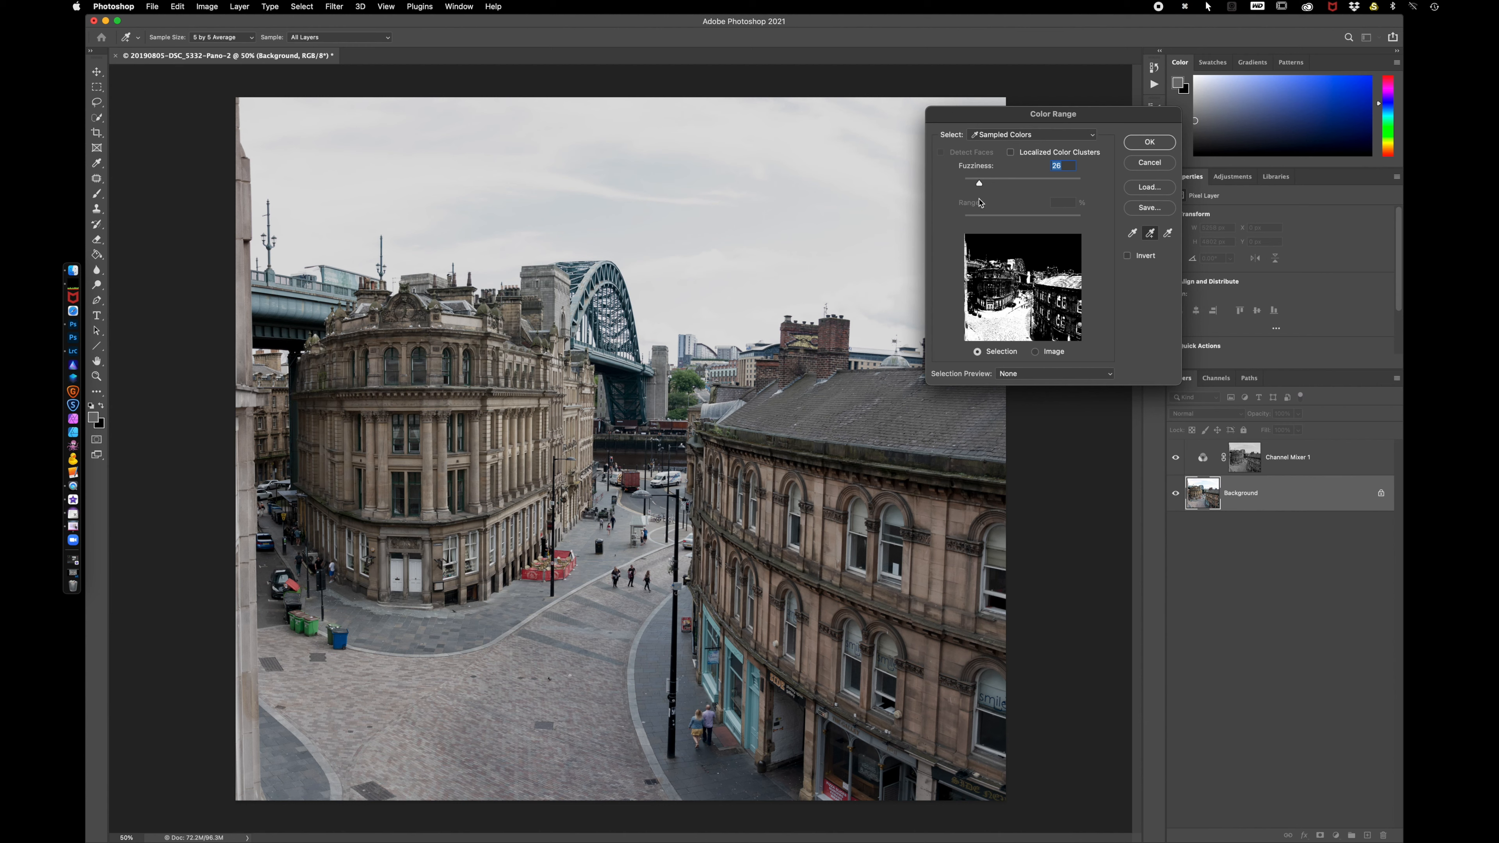
drag(980, 185, 983, 185)
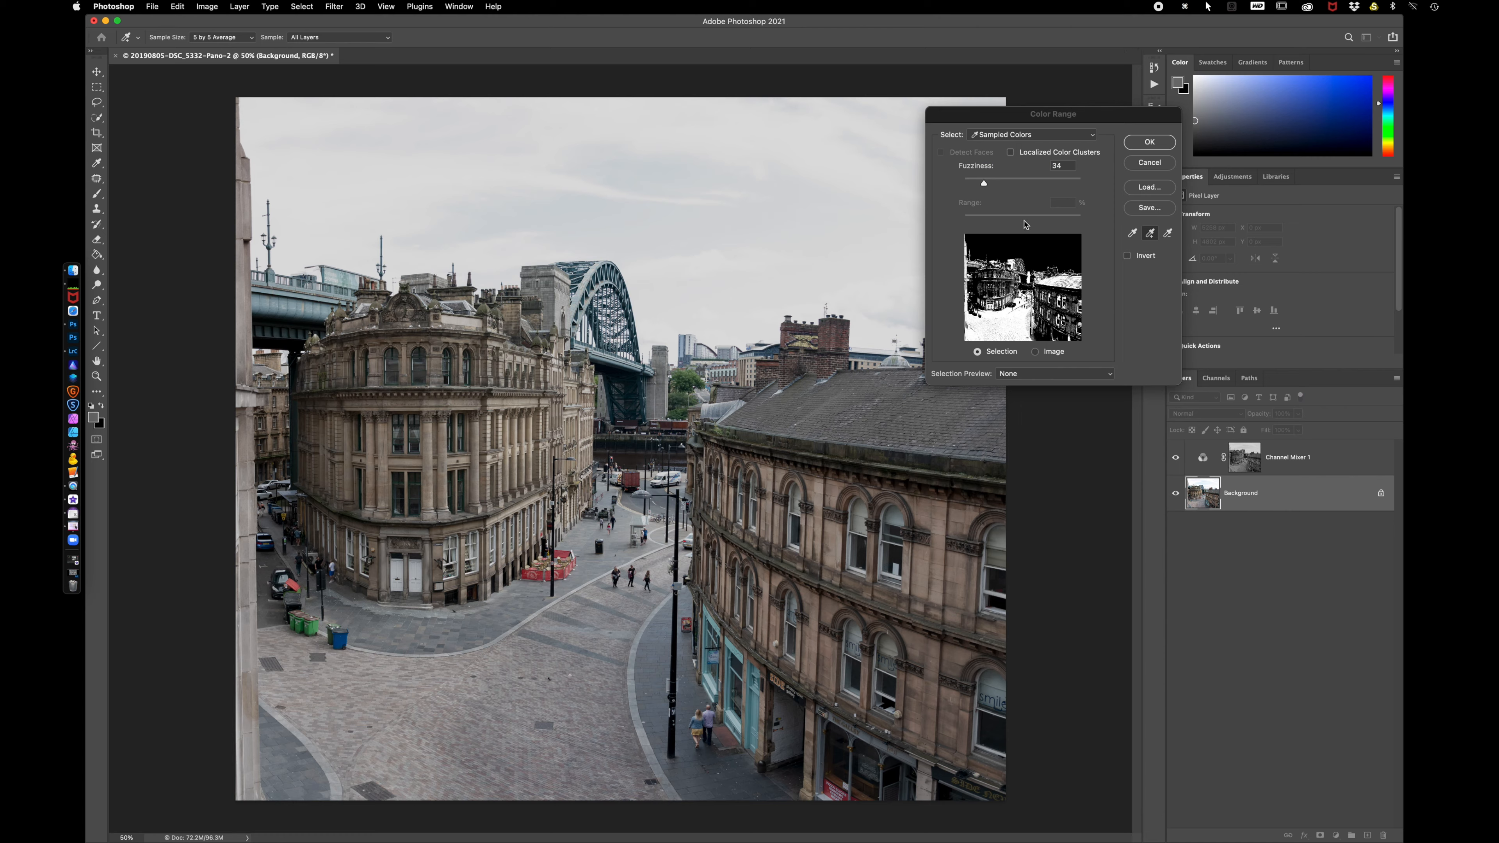
click(1155, 146)
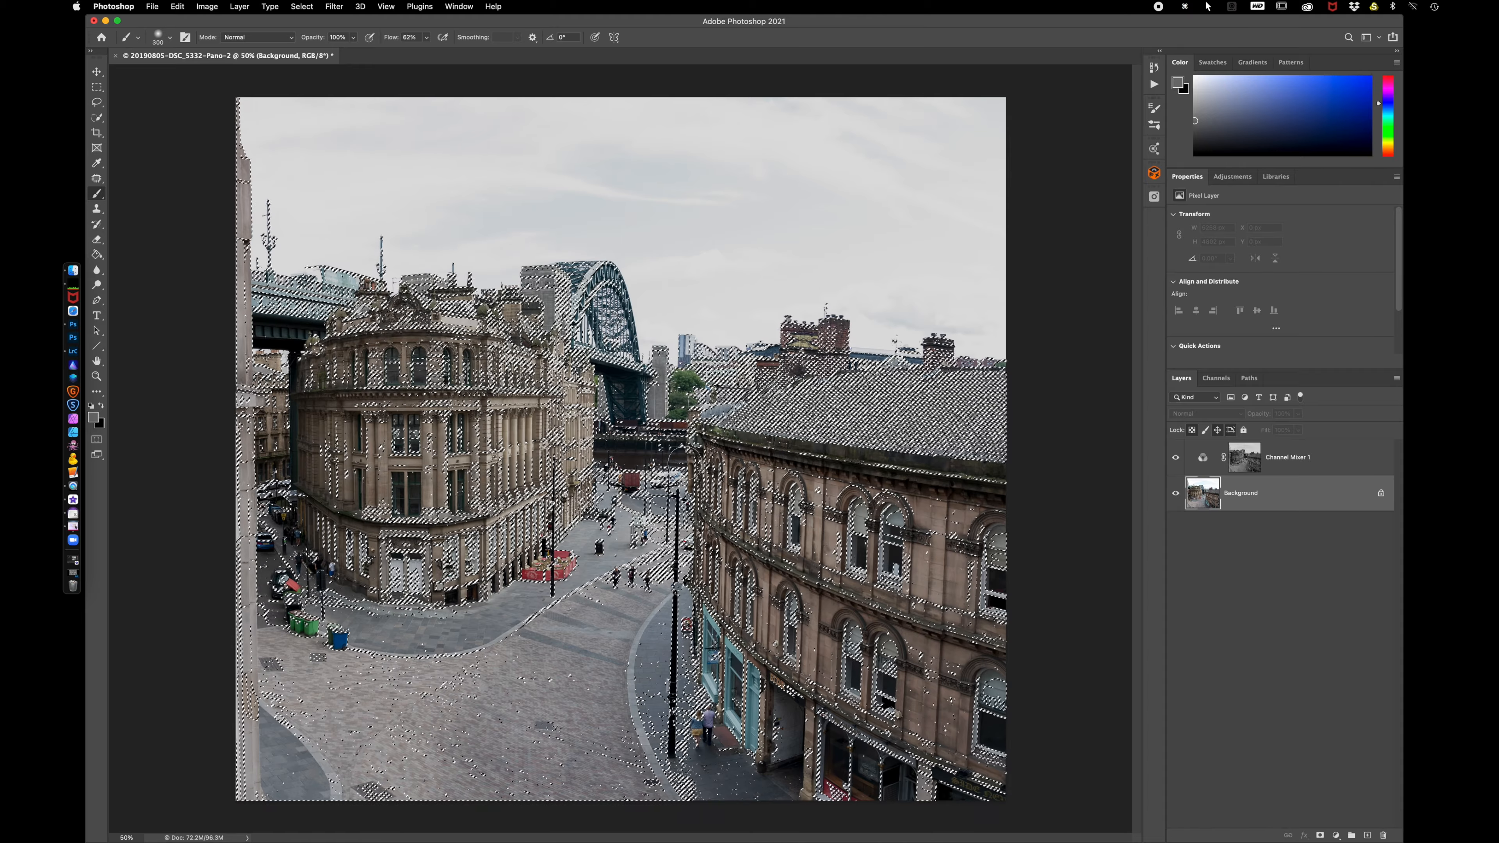
Fill the selection with a Solid Color layer in pale bluish grey c9ccd6
click(1336, 835)
click(1353, 570)
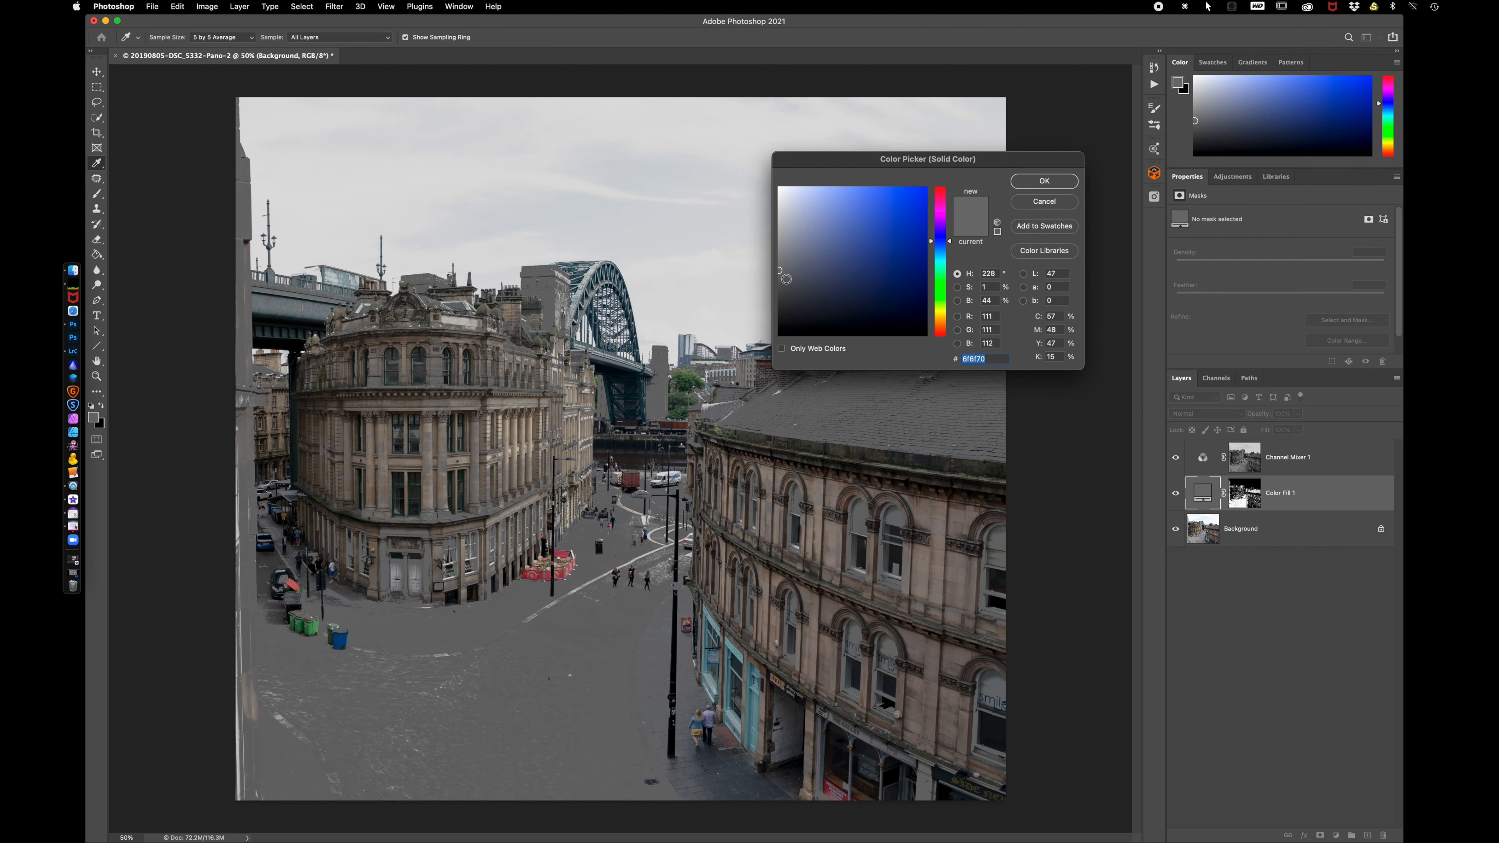
drag(779, 272, 755, 370)
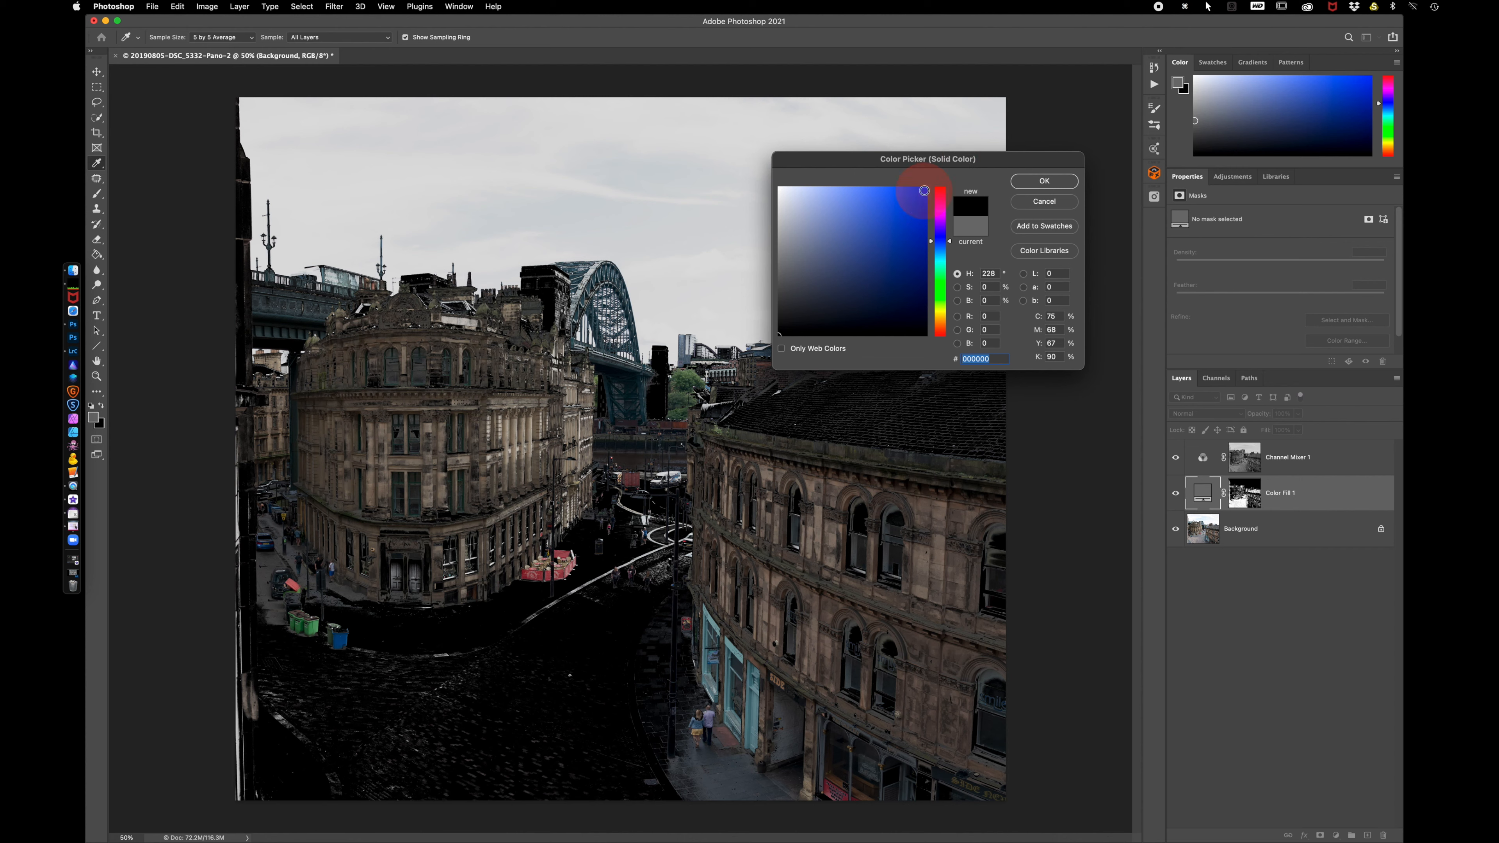
click(924, 190)
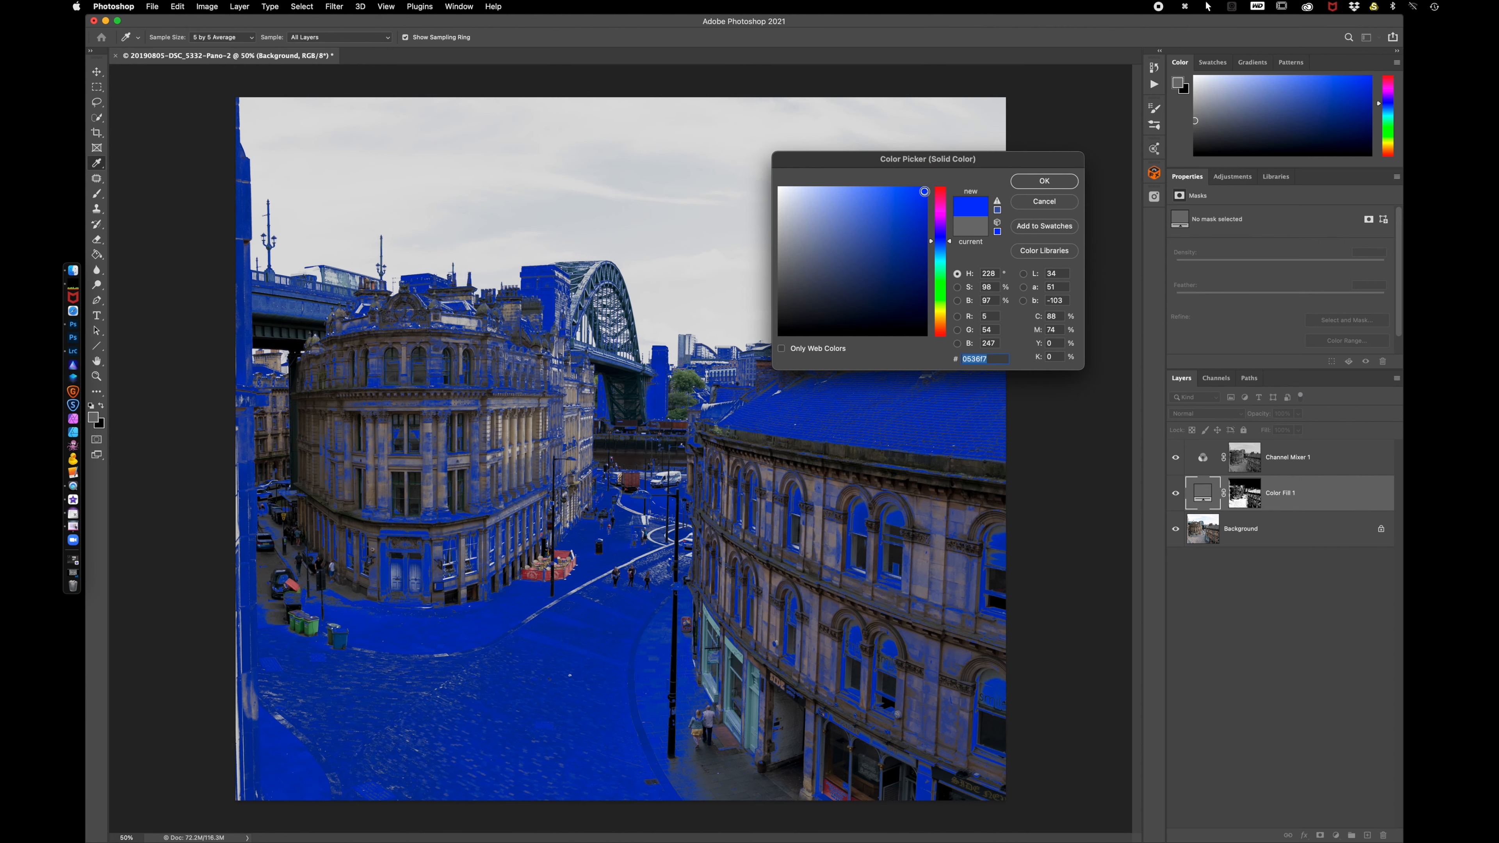
mouse_move(924, 192)
mouse_down()
mouse_move(783, 201)
mouse_move(772, 250)
mouse_move(771, 185)
mouse_move(796, 201)
mouse_move(787, 210)
mouse_up()
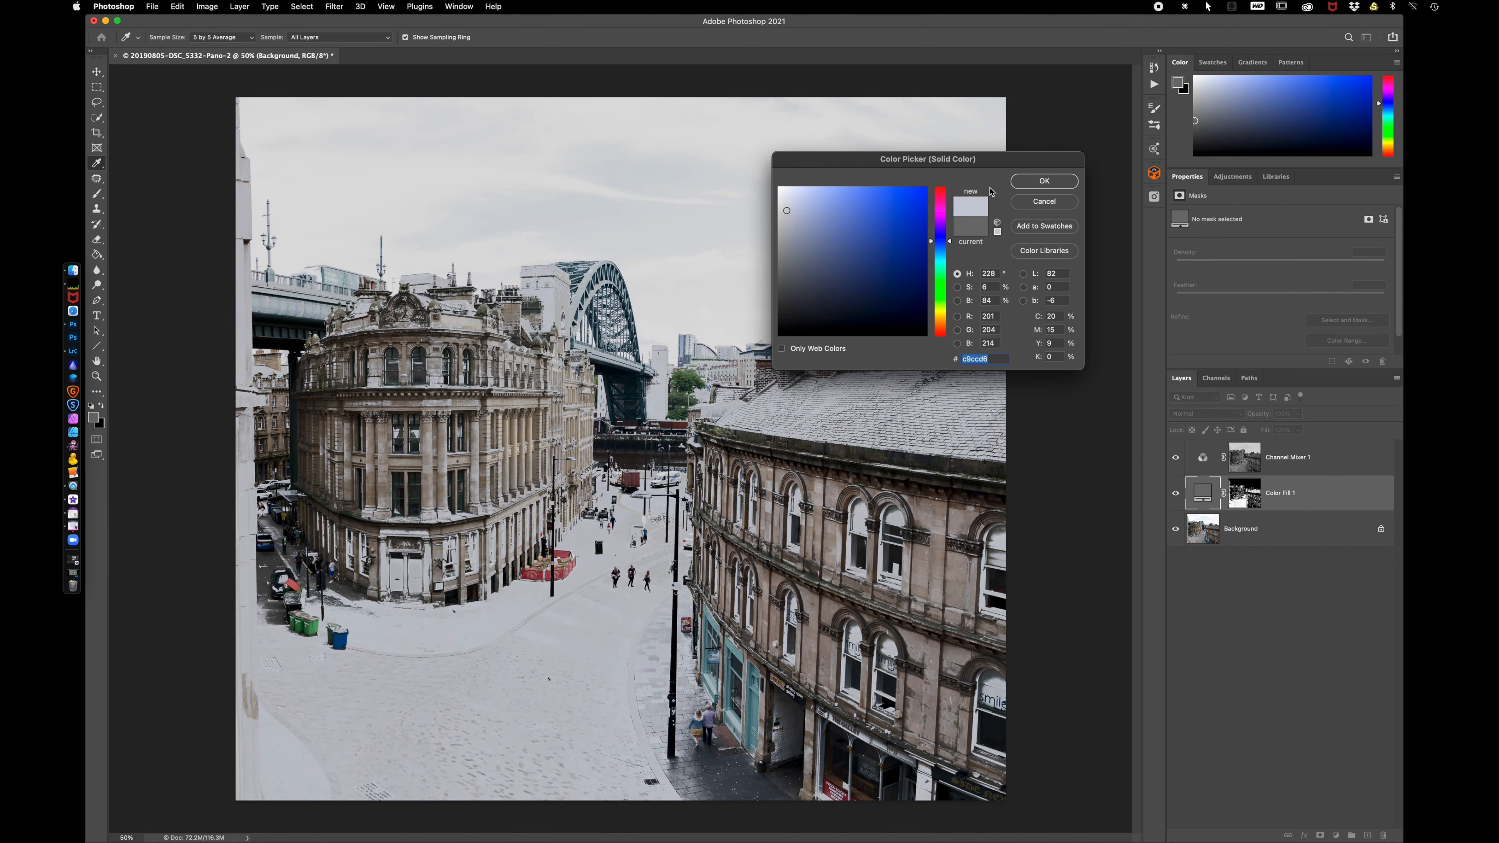
click(1043, 182)
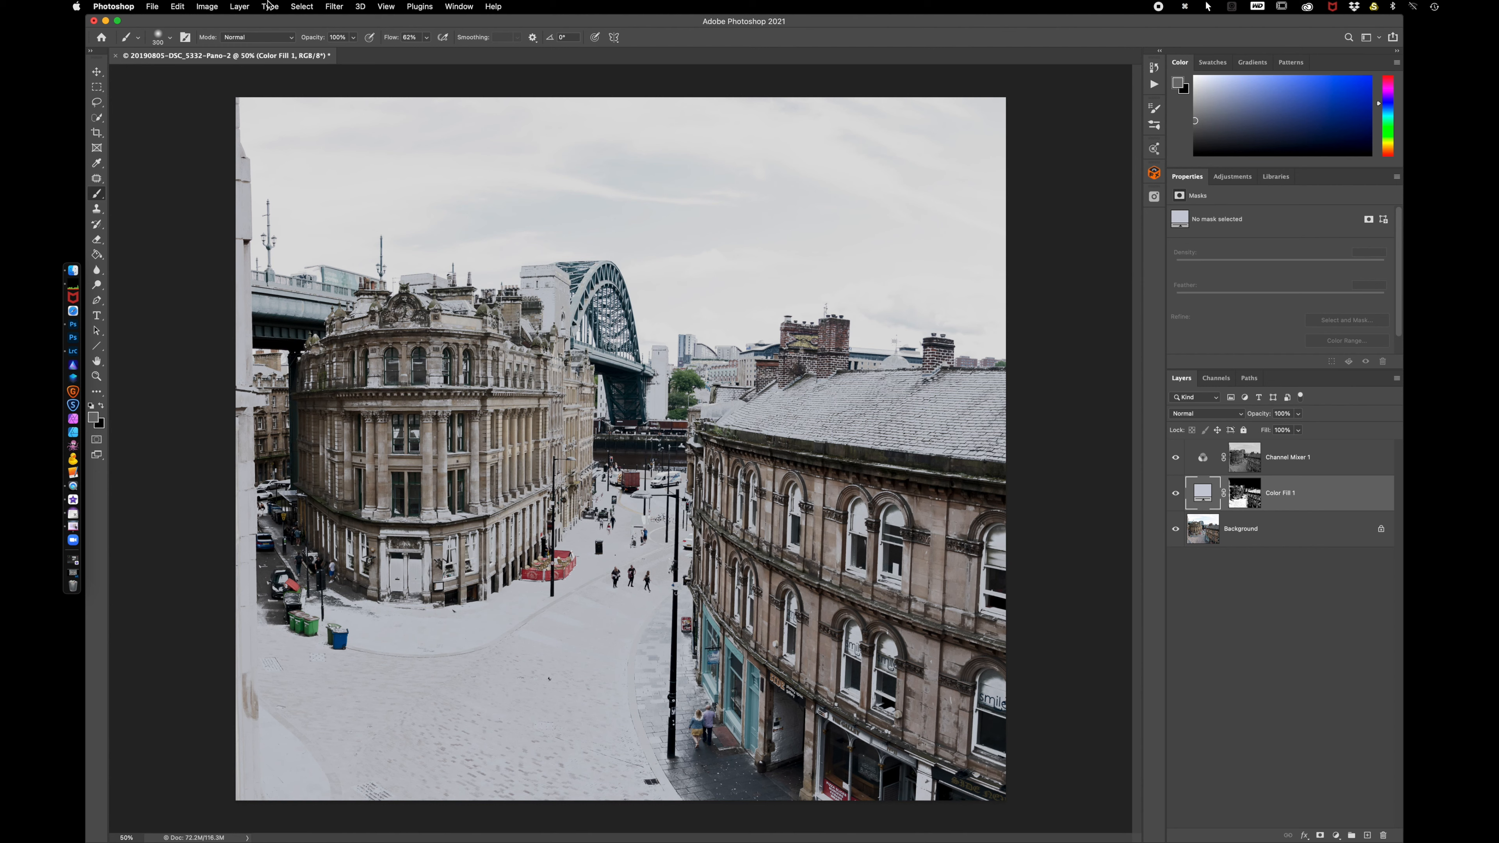
Soften the Color Fill layer's mask with a Gaussian Blur of 1.3 pixels radius
click(334, 6)
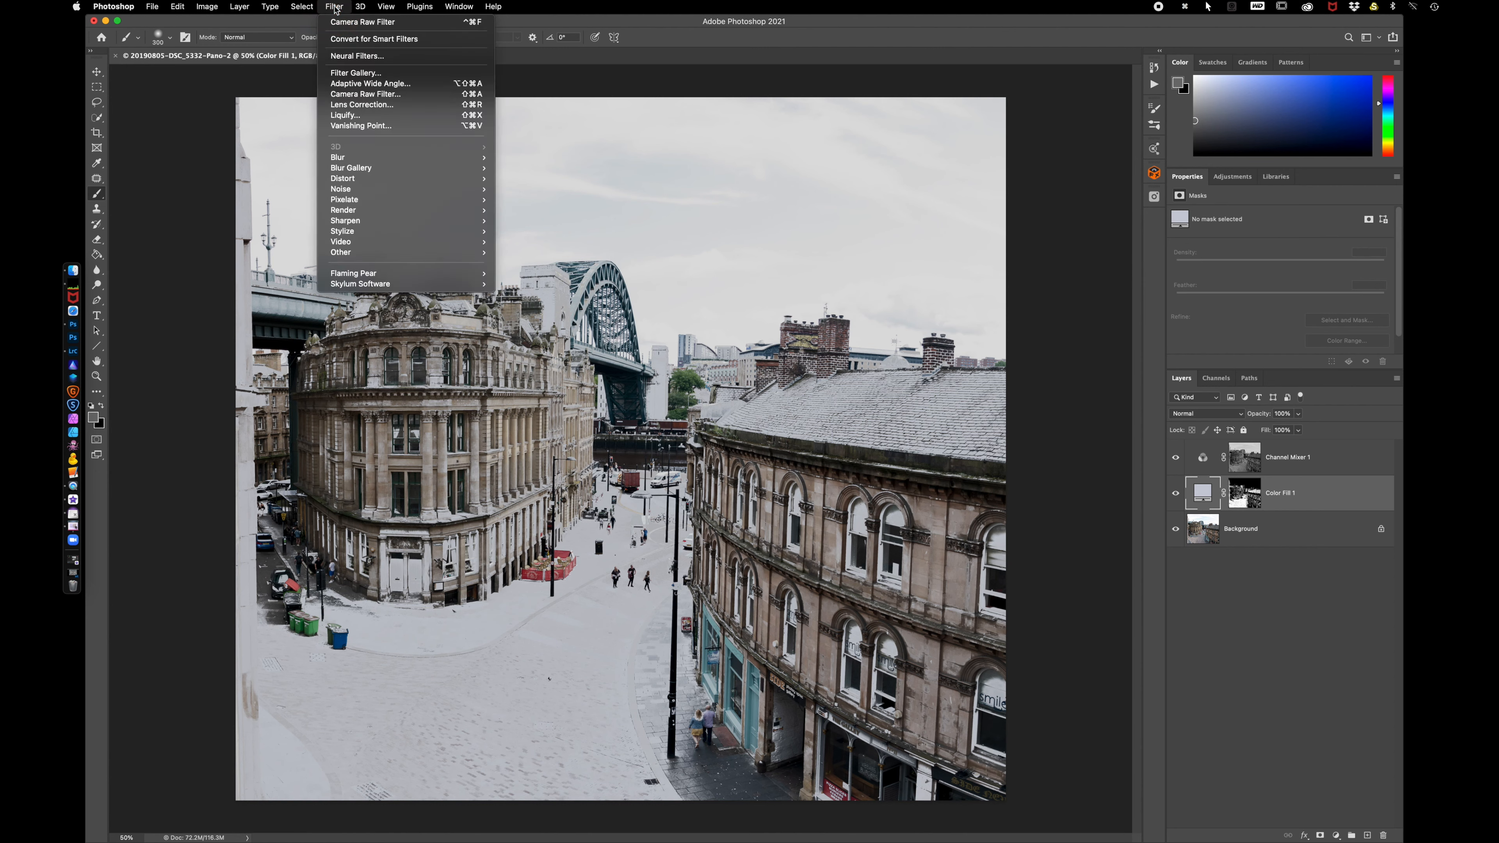
click(1244, 492)
click(1244, 497)
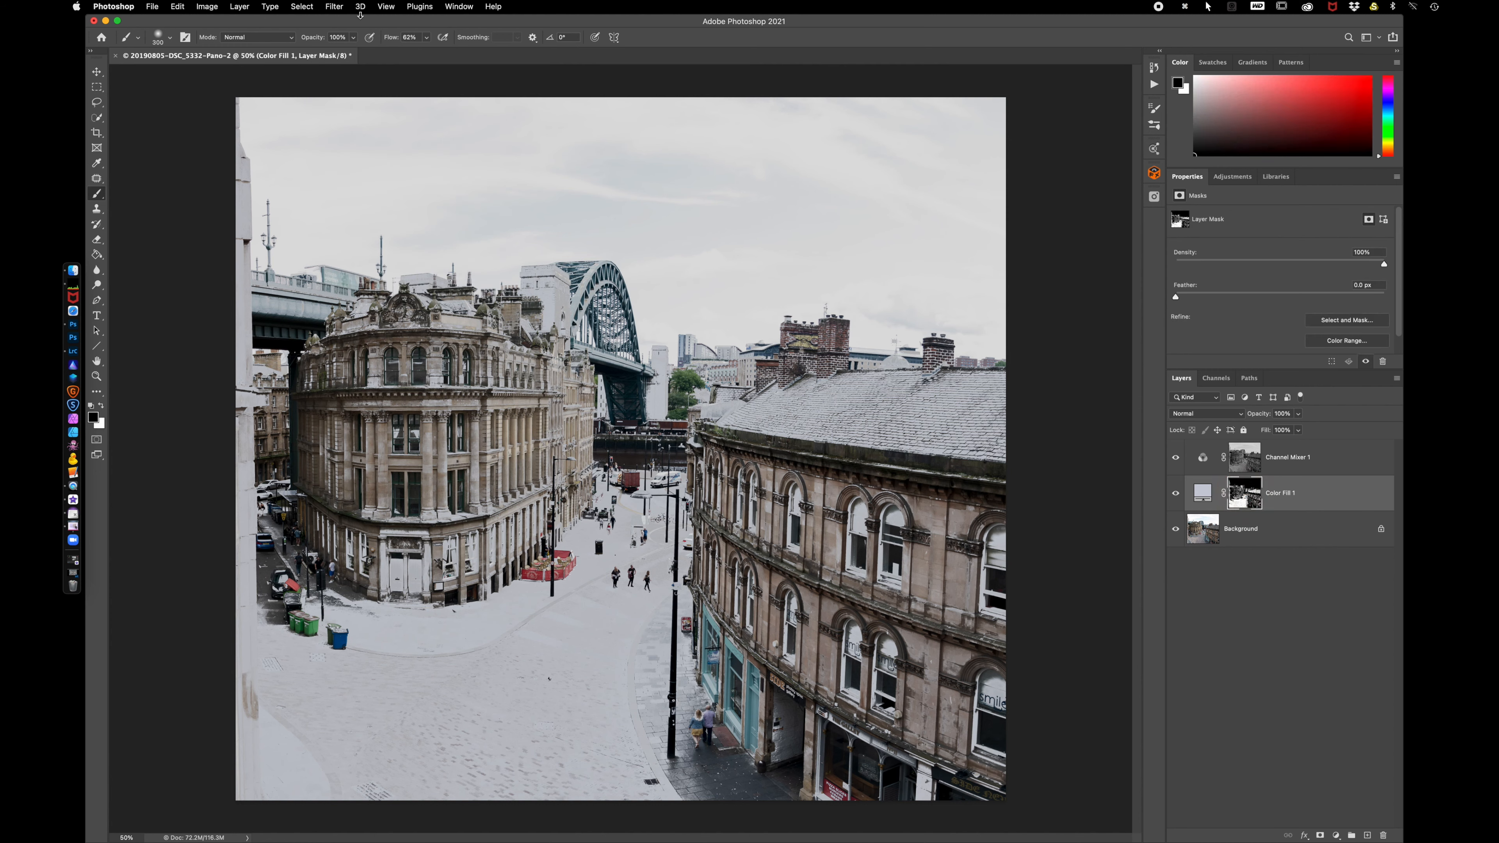
click(334, 7)
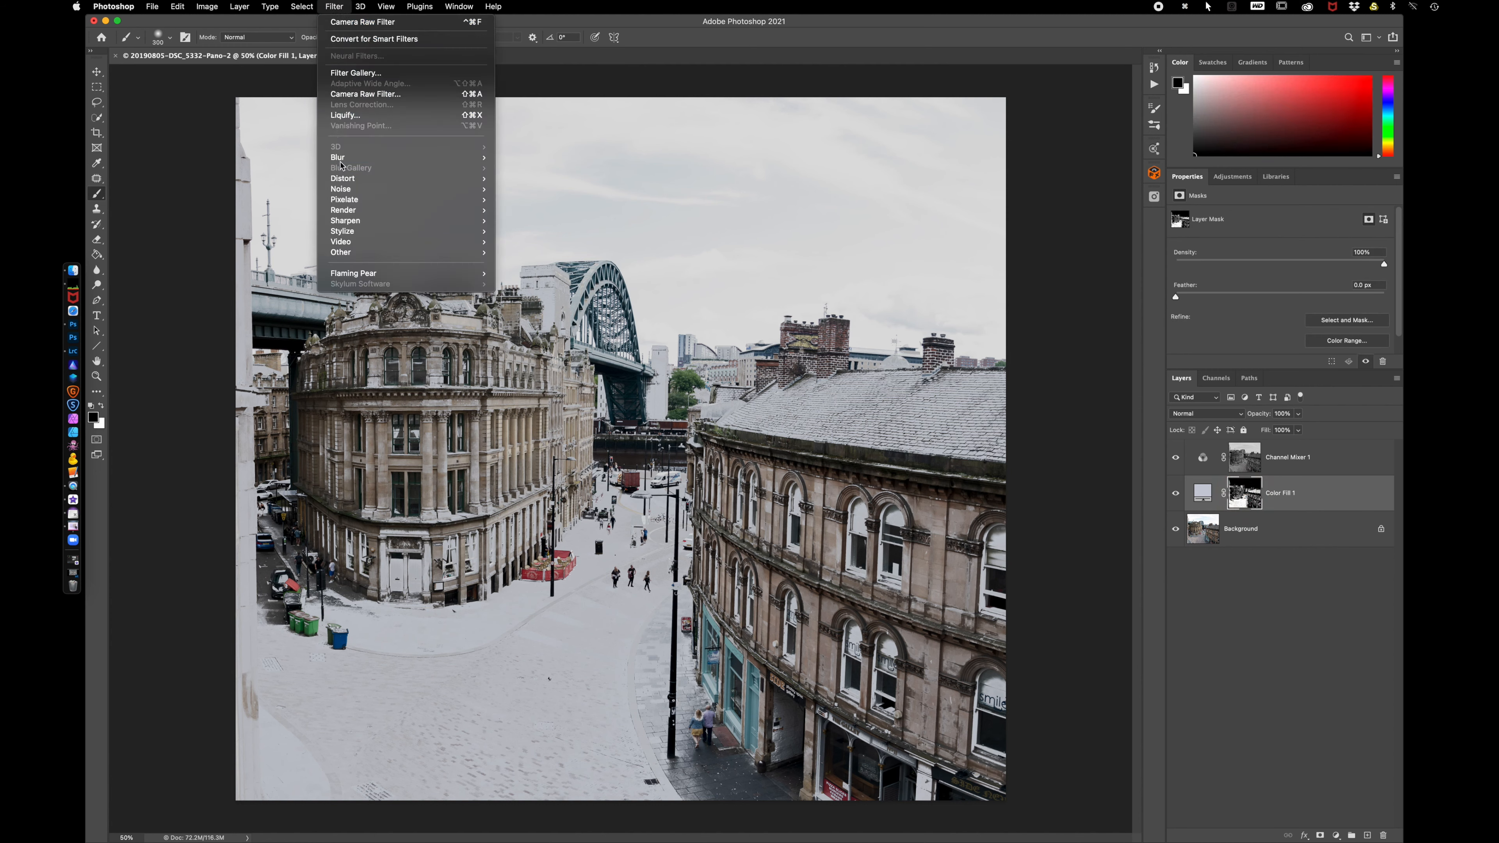
mouse_move(341, 158)
click(575, 202)
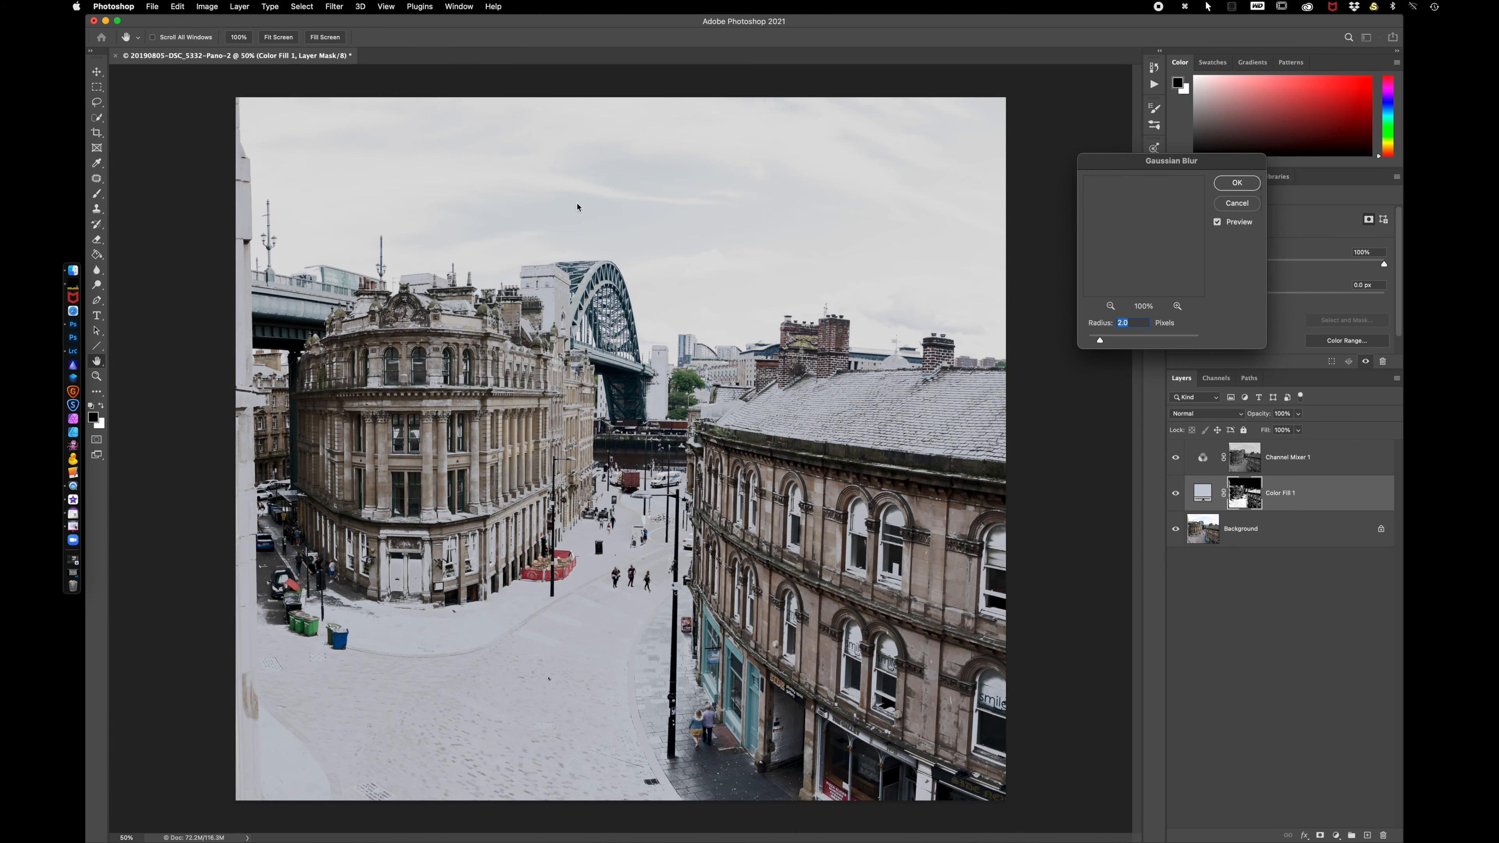
click(1096, 341)
drag(1096, 343, 1095, 341)
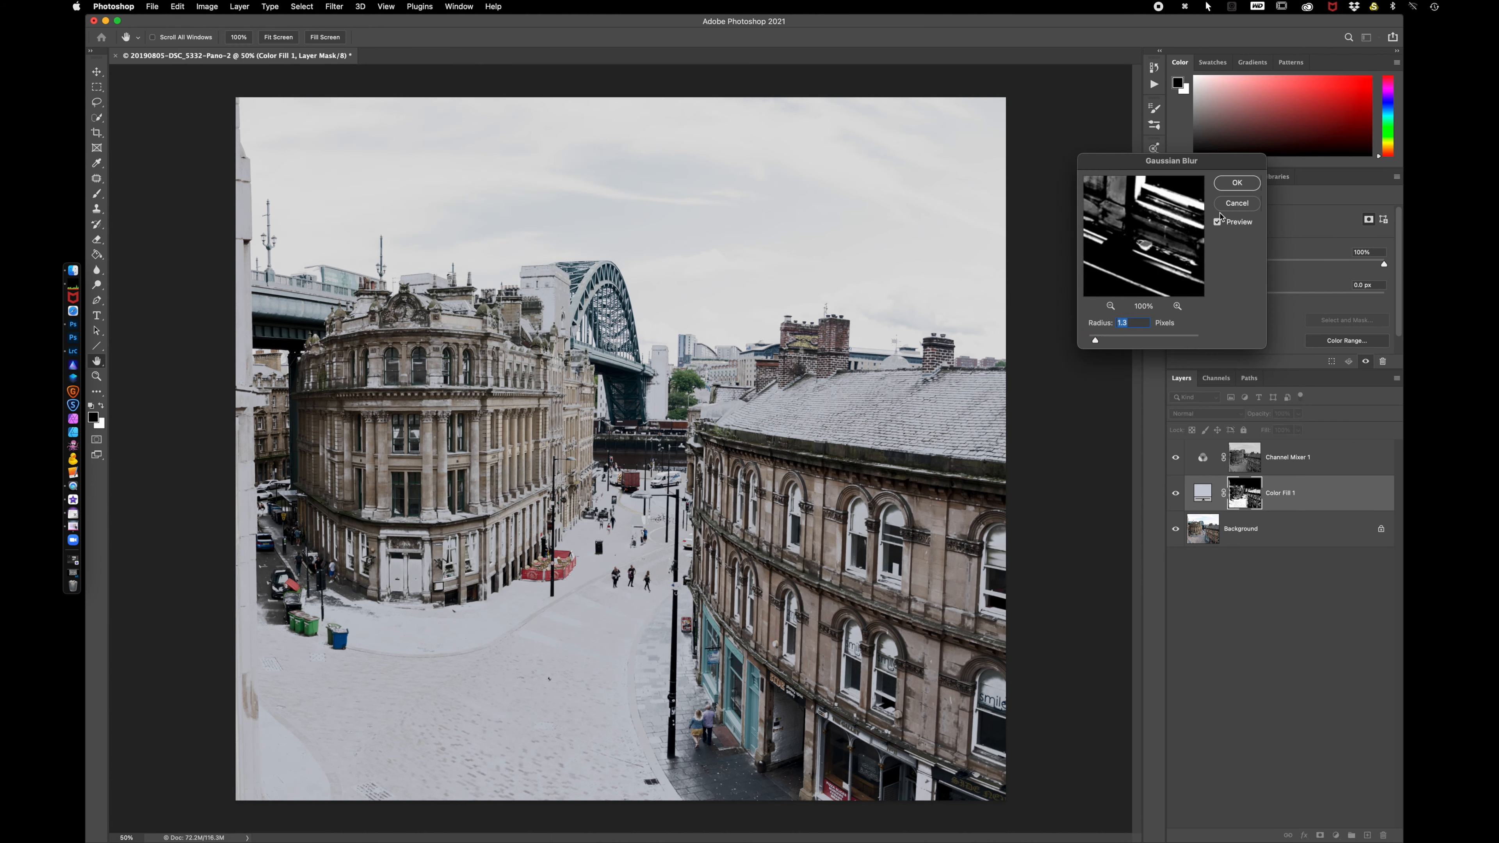
click(1237, 183)
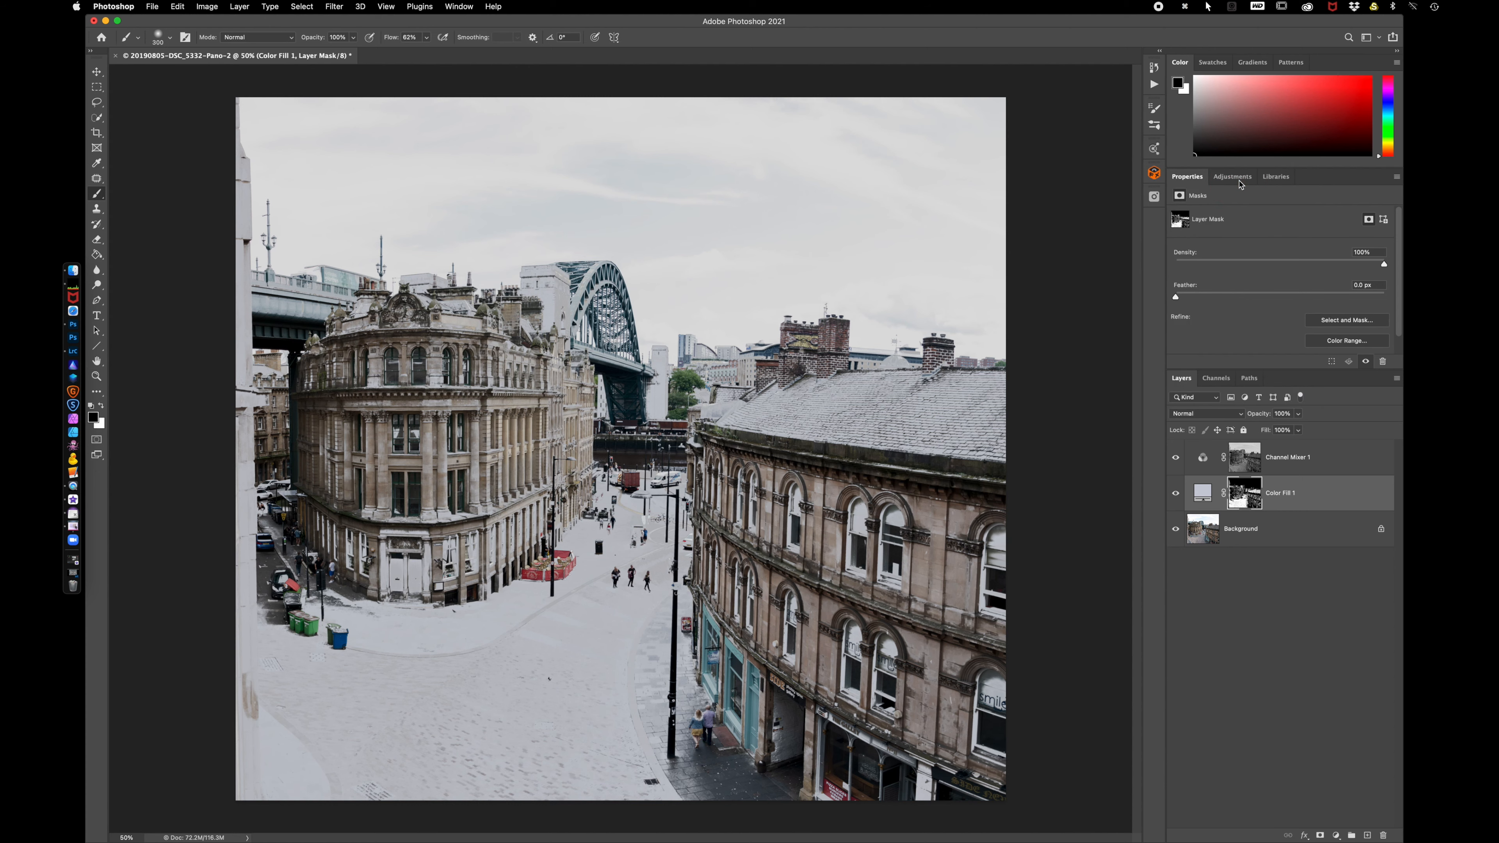
In the fill layer's Blend If options, split the Underlying Layer black point to 10 / 131 and apply it
double_click(1337, 500)
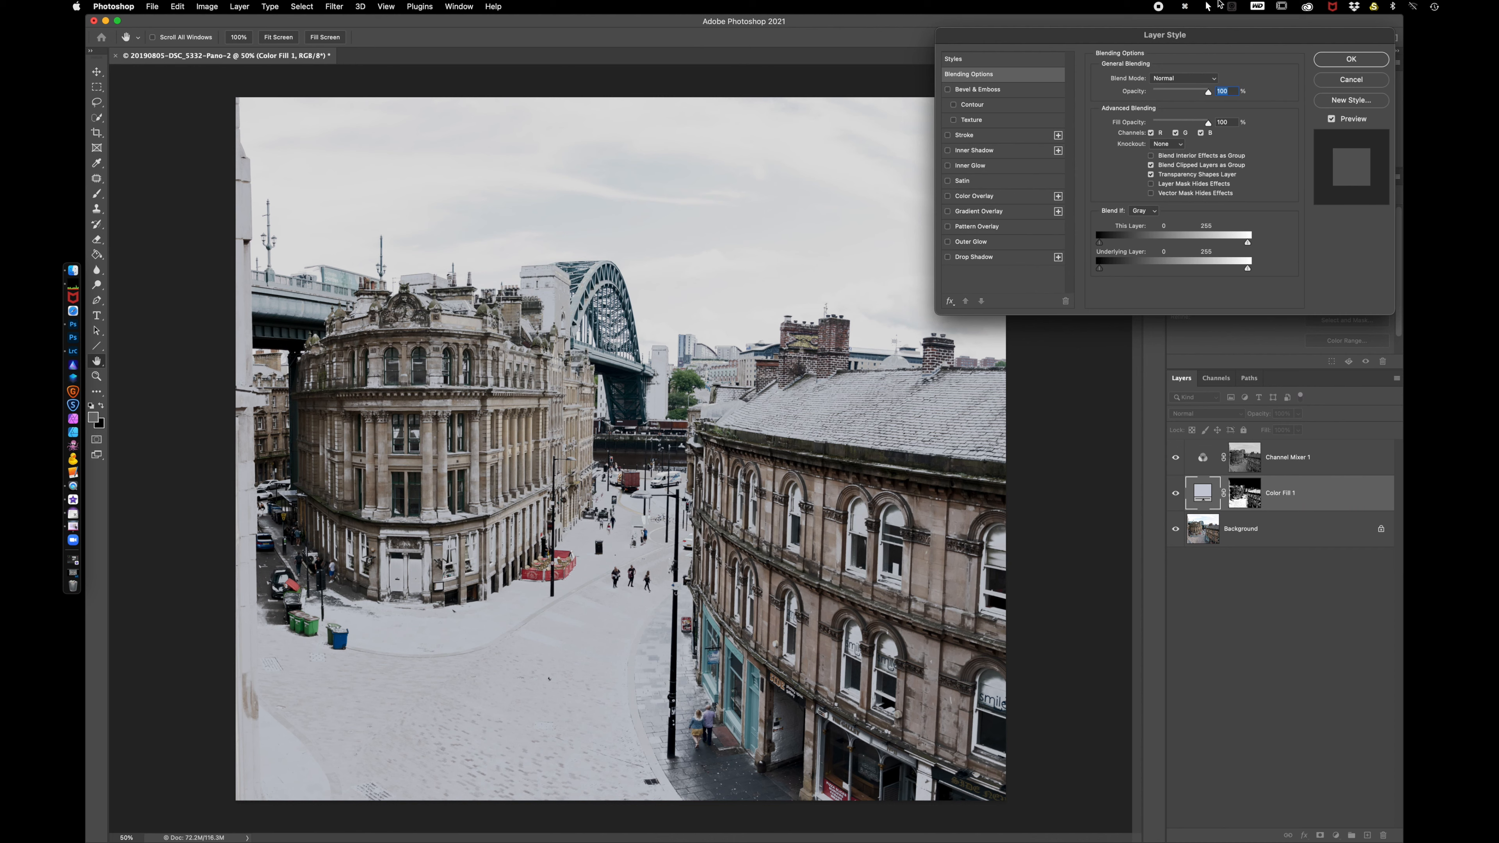
drag(1139, 37, 1107, 53)
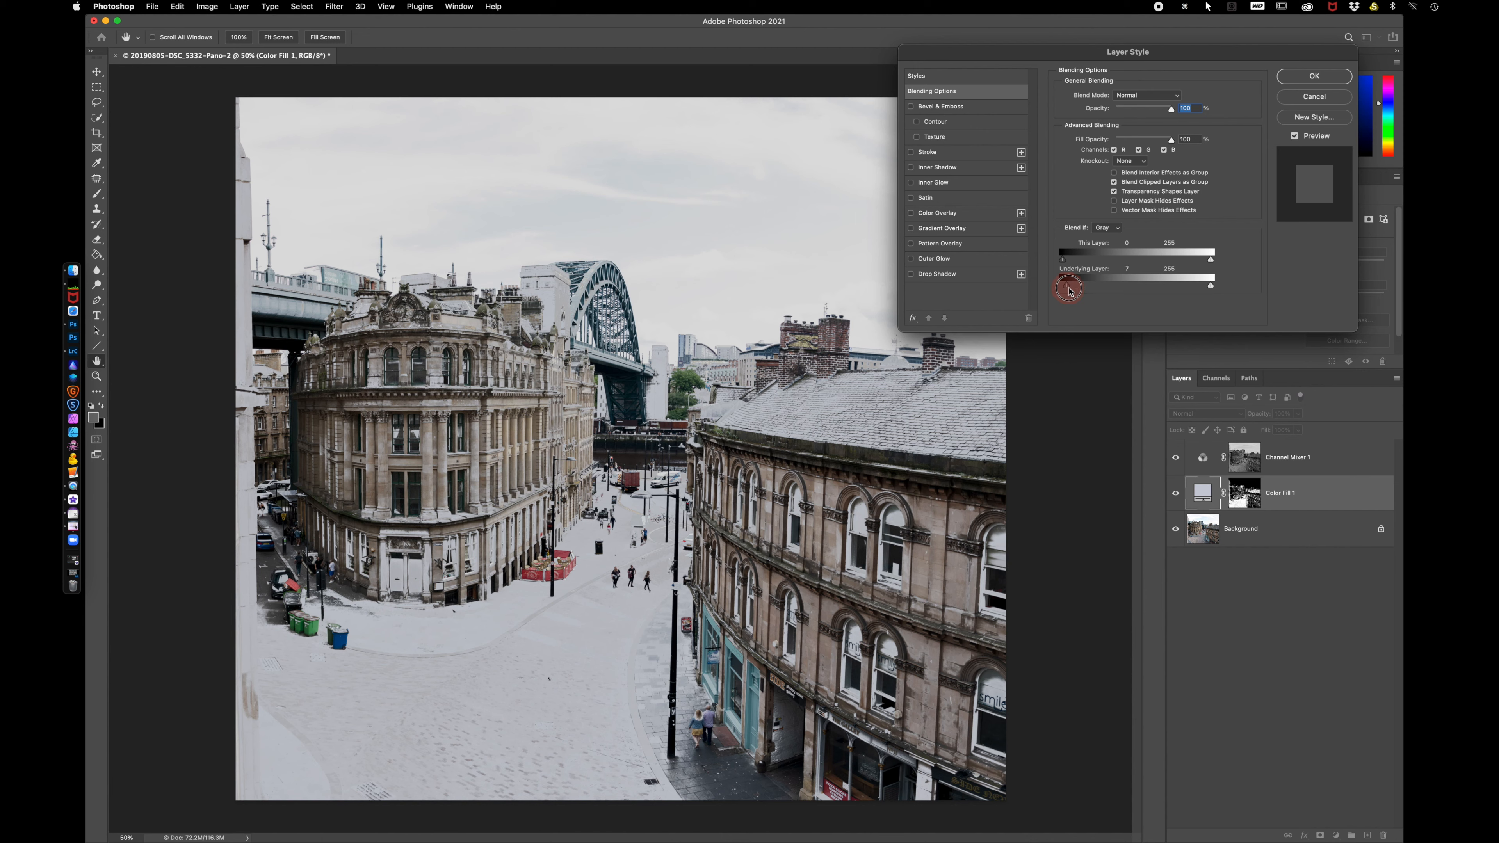
mouse_move(1075, 289)
mouse_down()
mouse_move(1182, 292)
mouse_move(1065, 292)
mouse_up()
click(1074, 288)
drag(1077, 290, 1136, 289)
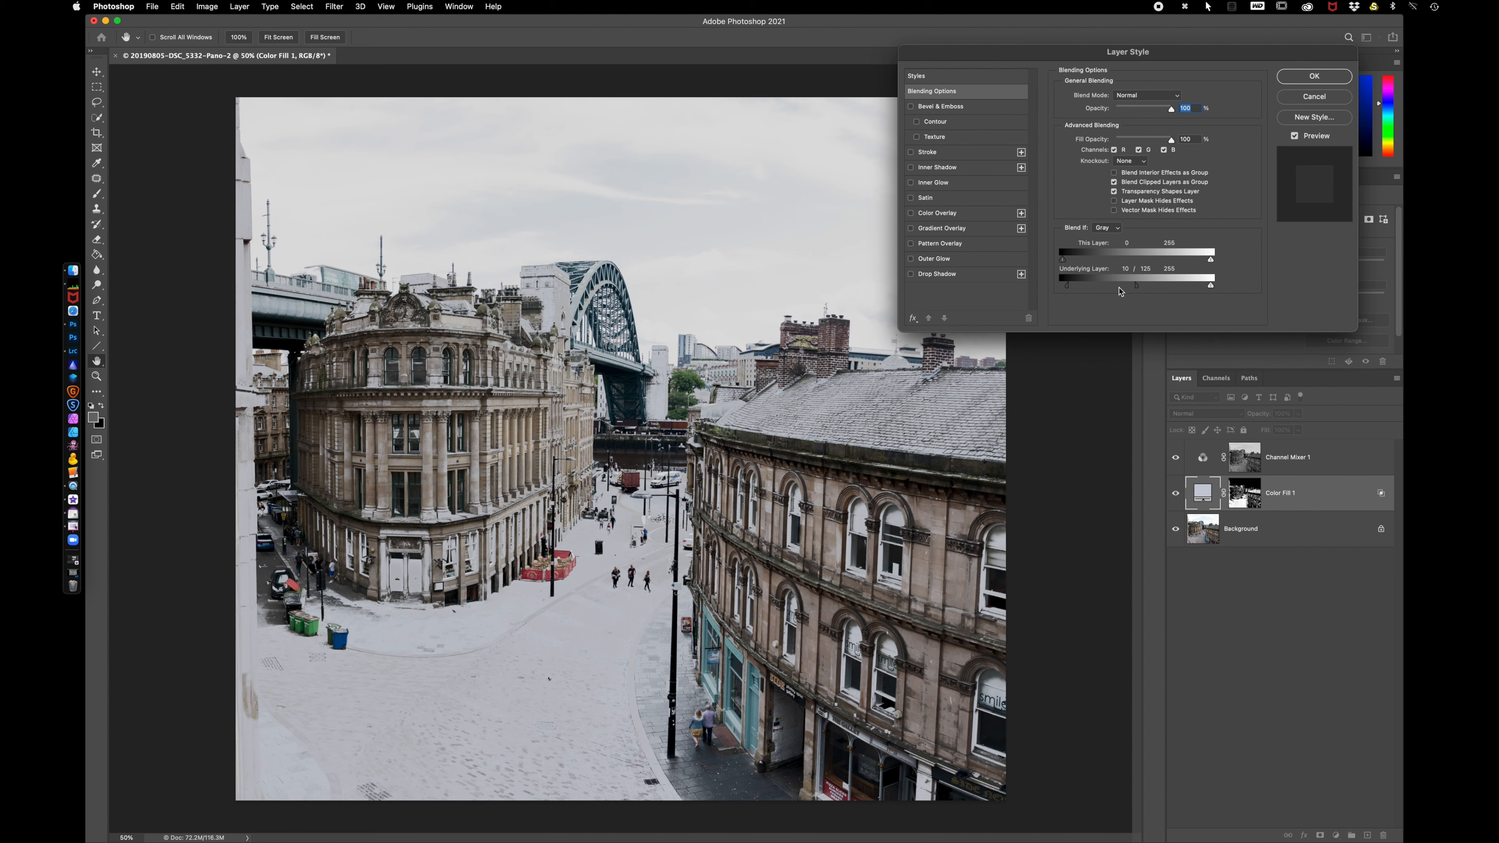
drag(1137, 289, 1139, 289)
click(1315, 77)
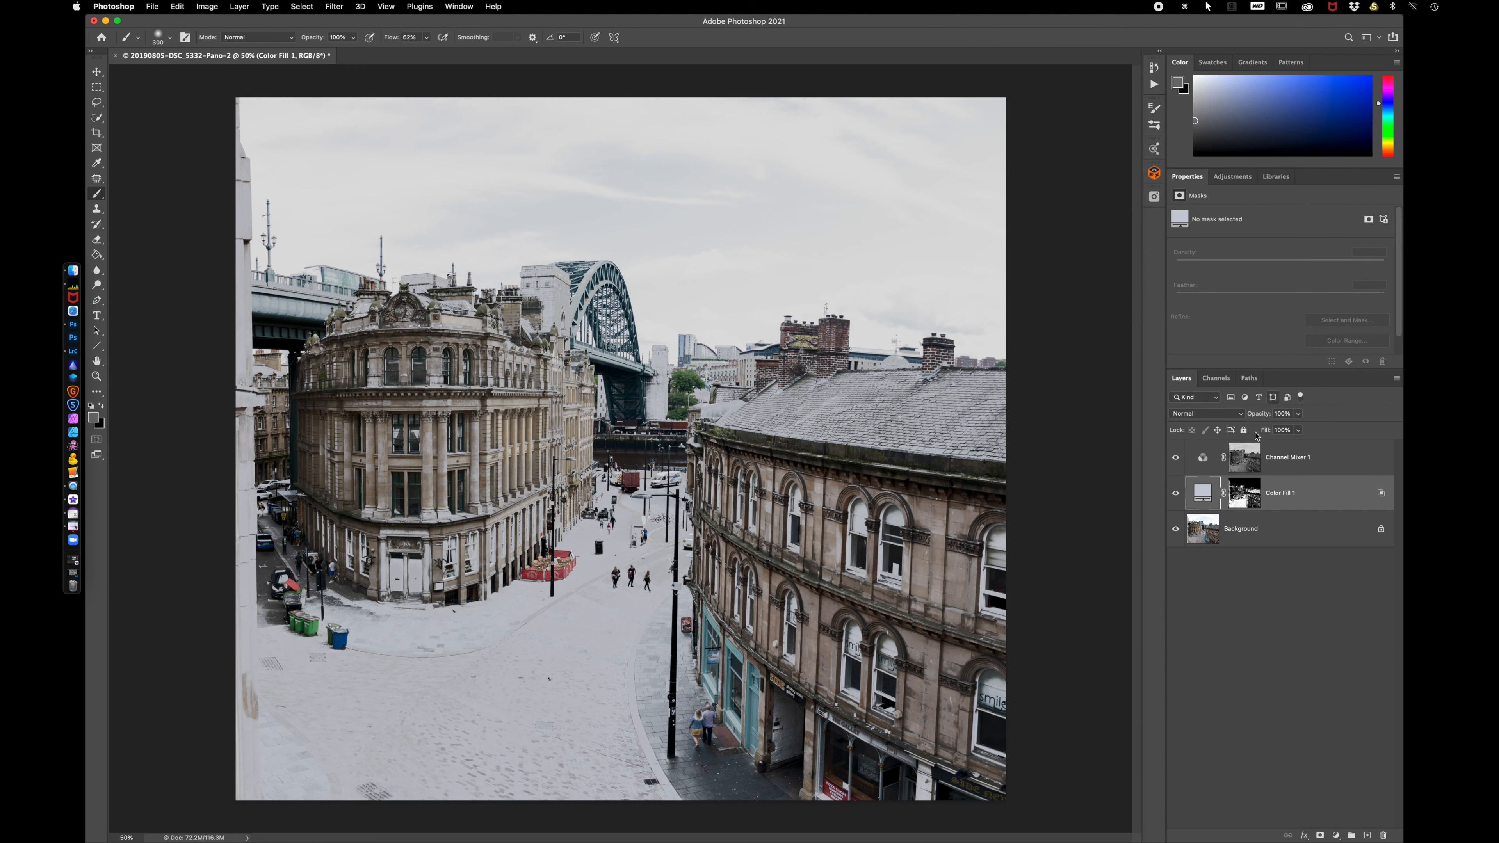
Set up a Soft Round brush with black foreground and 19% flow for painting on the fill layer's mask
click(1244, 502)
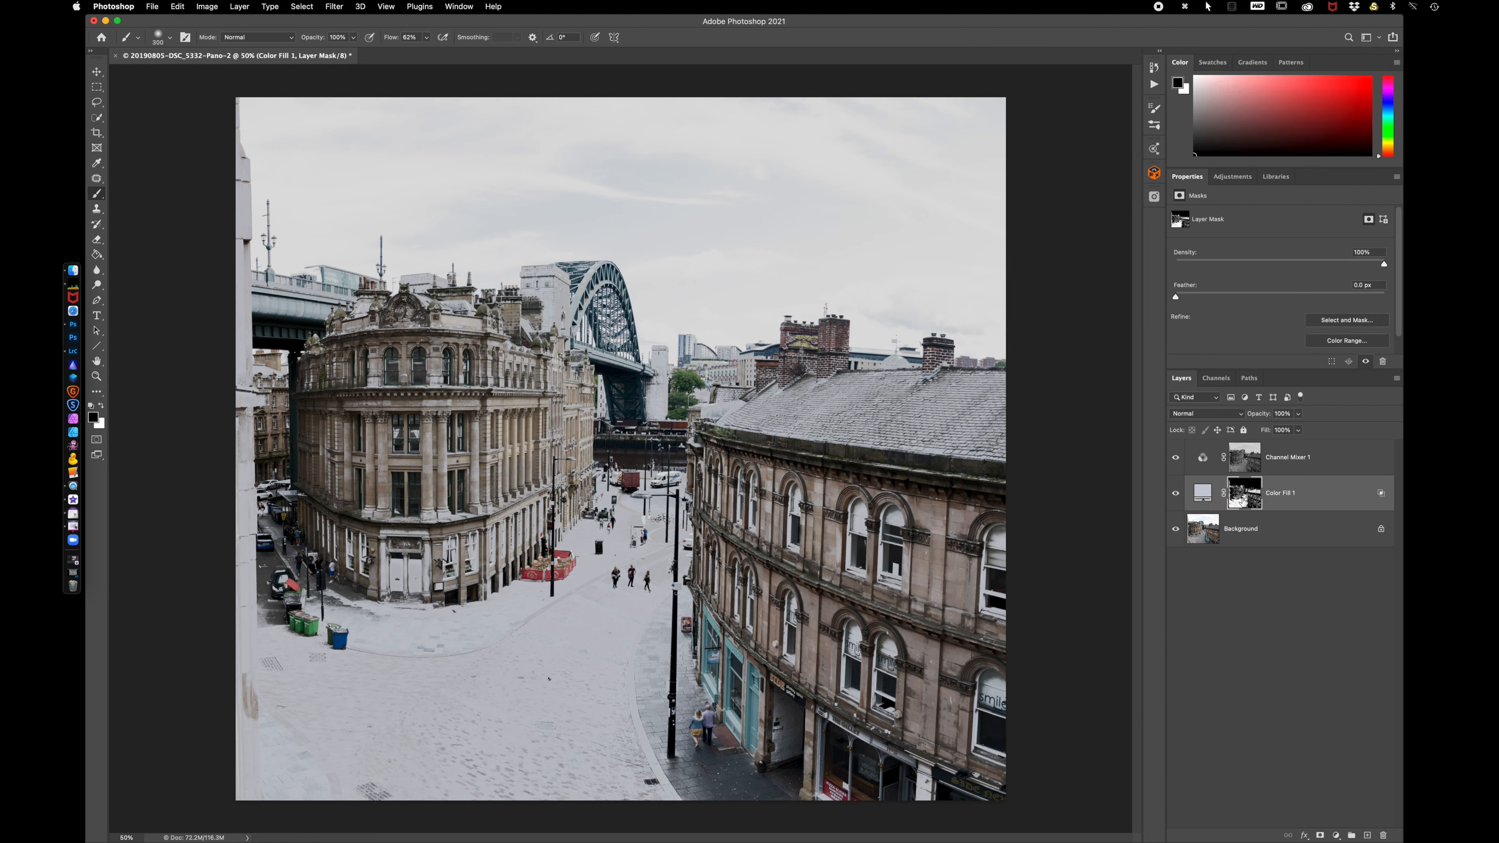
key(b)
key(d)
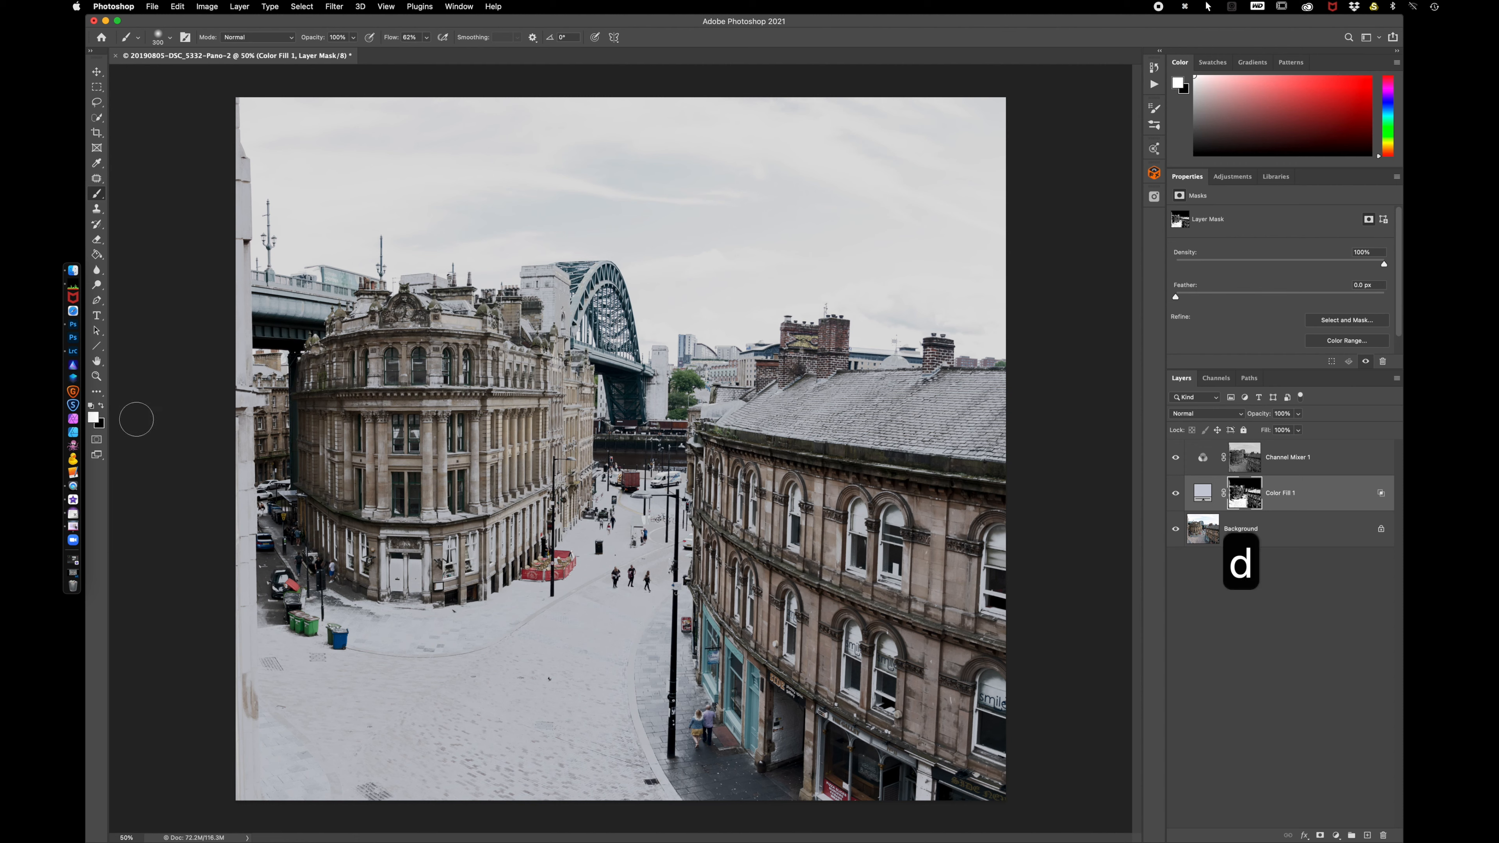
key(x)
key(x)
key(x)
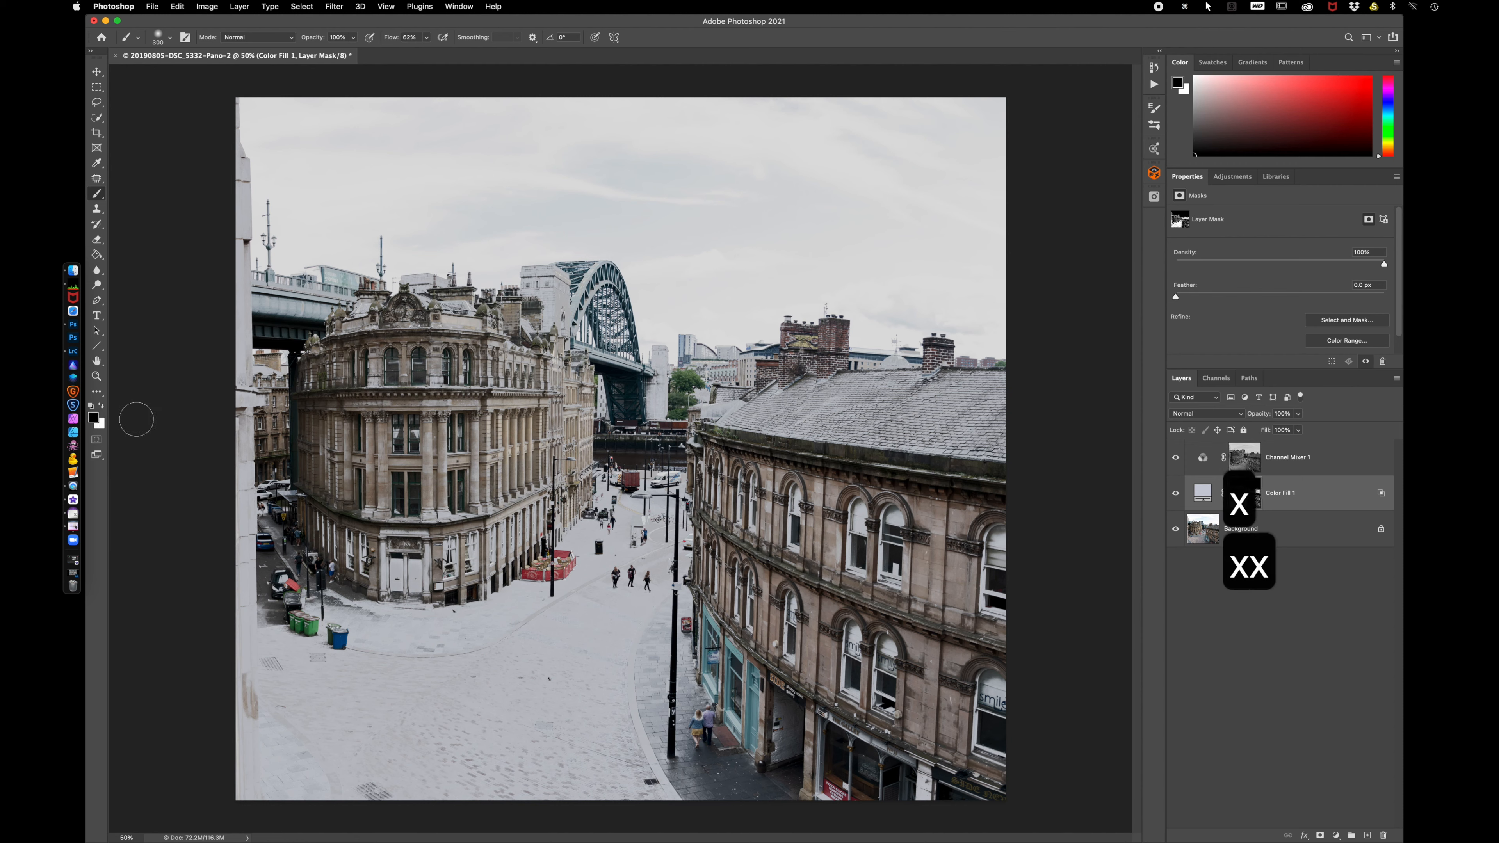
key(x)
key(x)
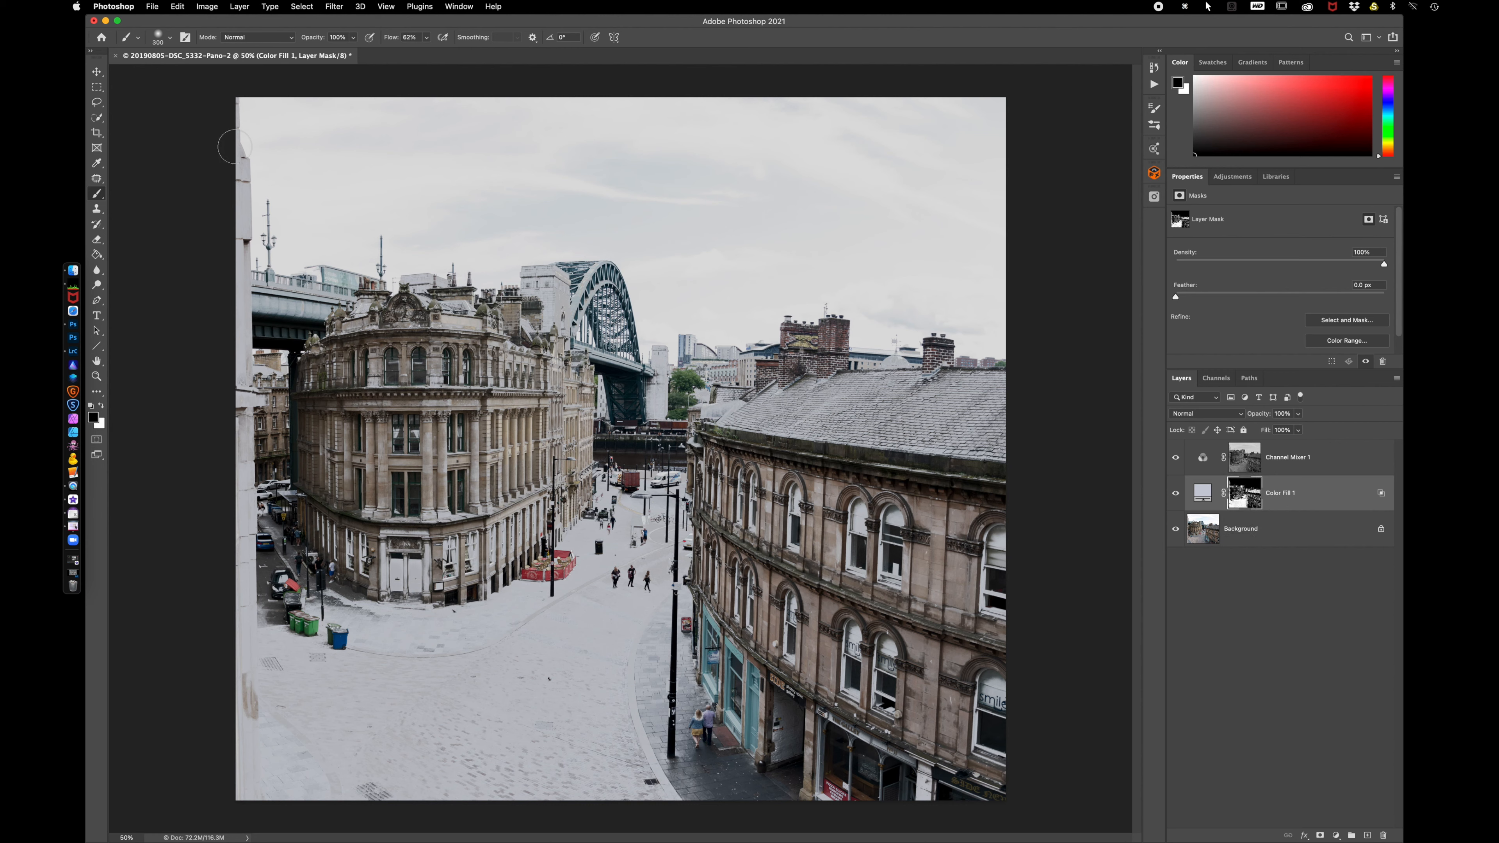
click(157, 37)
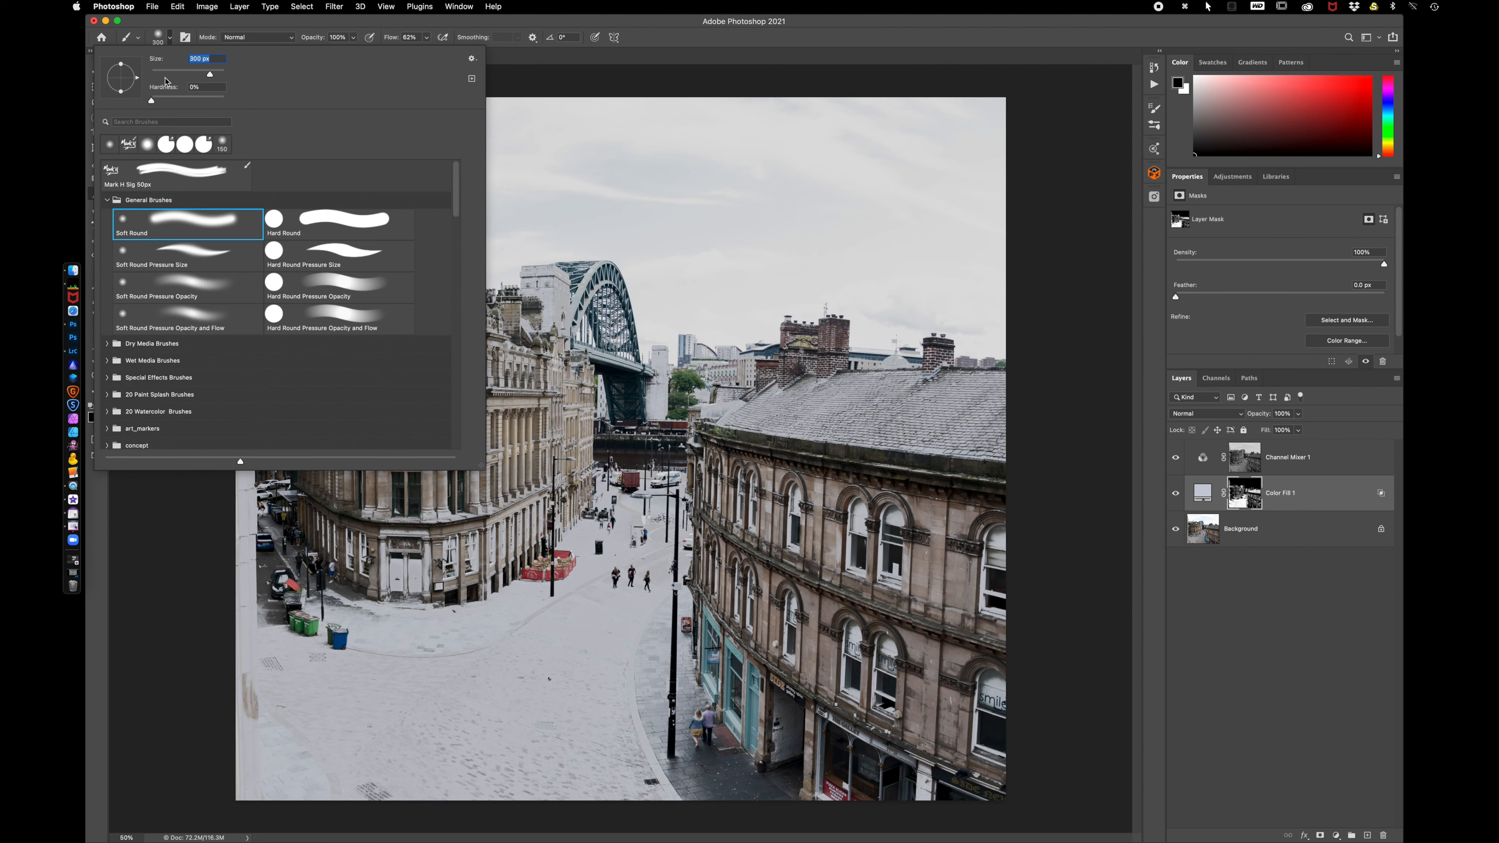
click(180, 211)
click(676, 31)
drag(390, 38, 369, 44)
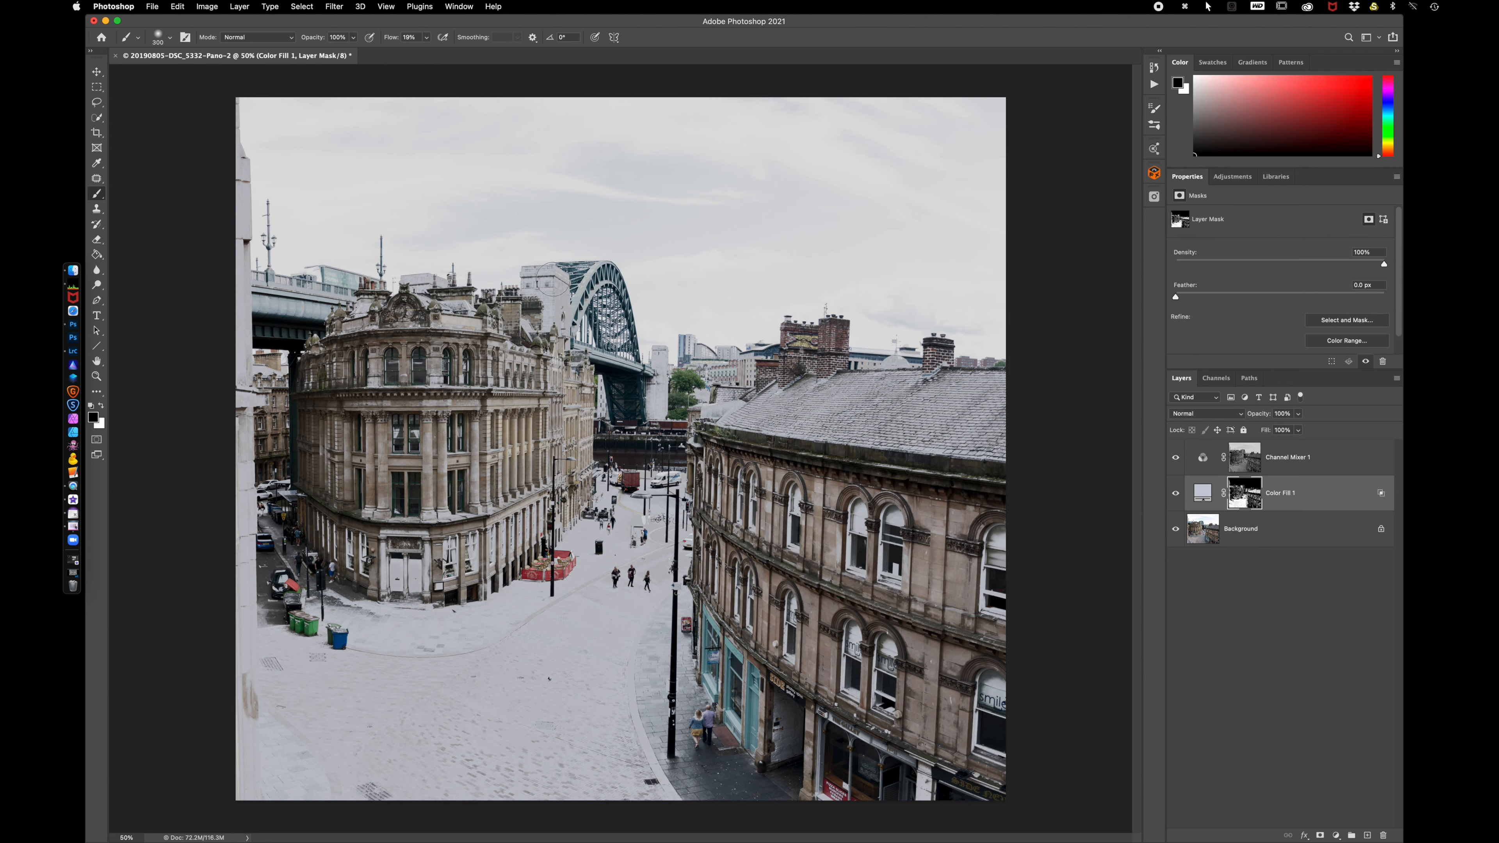
Paint black on the fill mask over the bridge tower, the distant buildings and the corner building's facade to remove snow
mouse_move(550, 291)
mouse_down()
mouse_move(534, 283)
mouse_move(558, 315)
mouse_move(540, 289)
mouse_up()
mouse_move(660, 384)
mouse_down()
mouse_move(657, 414)
mouse_move(655, 362)
mouse_move(656, 390)
mouse_move(675, 355)
mouse_move(721, 356)
mouse_move(715, 366)
mouse_move(697, 347)
mouse_move(812, 357)
mouse_up()
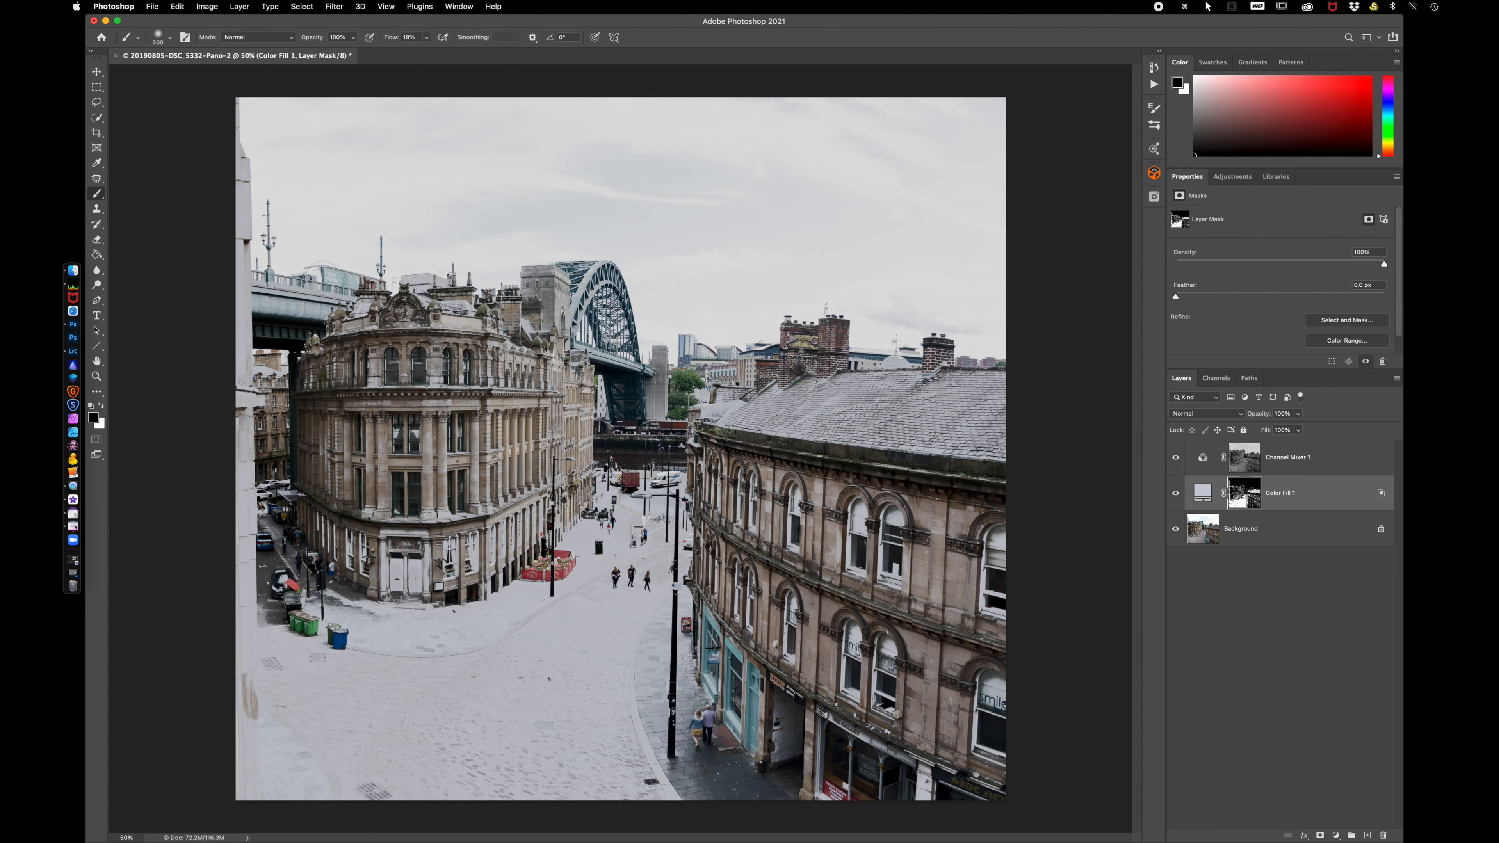
mouse_move(321, 278)
mouse_down()
mouse_move(366, 289)
mouse_move(309, 284)
mouse_move(366, 289)
mouse_move(311, 278)
mouse_up()
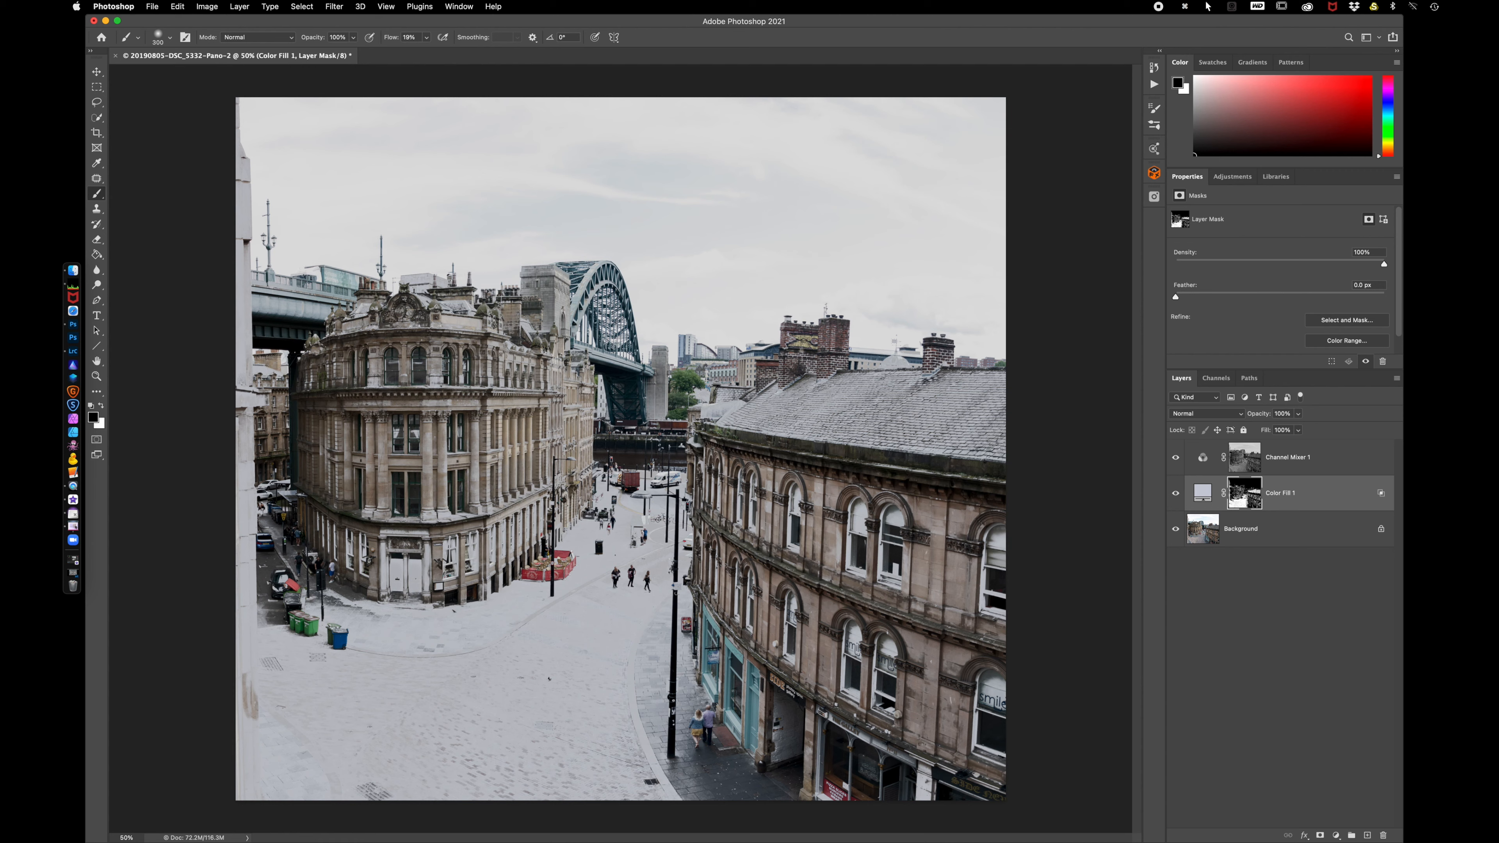
mouse_move(563, 336)
mouse_down()
mouse_move(603, 284)
mouse_move(622, 335)
mouse_move(573, 335)
mouse_move(606, 352)
mouse_up()
drag(354, 363, 345, 366)
Enlarge the brush, raise its flow to 99%, and paint black across the sky on the fill mask
key(bracketright)
key(bracketright)
key(bracketright)
key(bracketright)
key(bracketright)
key(bracketright)
key(bracketright)
key(bracketright)
key(bracketright)
click(392, 39)
drag(392, 39, 562, 90)
mouse_move(331, 150)
mouse_down()
mouse_move(342, 199)
mouse_move(621, 185)
mouse_move(716, 245)
mouse_move(929, 246)
mouse_move(968, 216)
mouse_move(945, 135)
mouse_move(370, 154)
mouse_move(514, 171)
mouse_move(851, 155)
mouse_move(944, 224)
mouse_up()
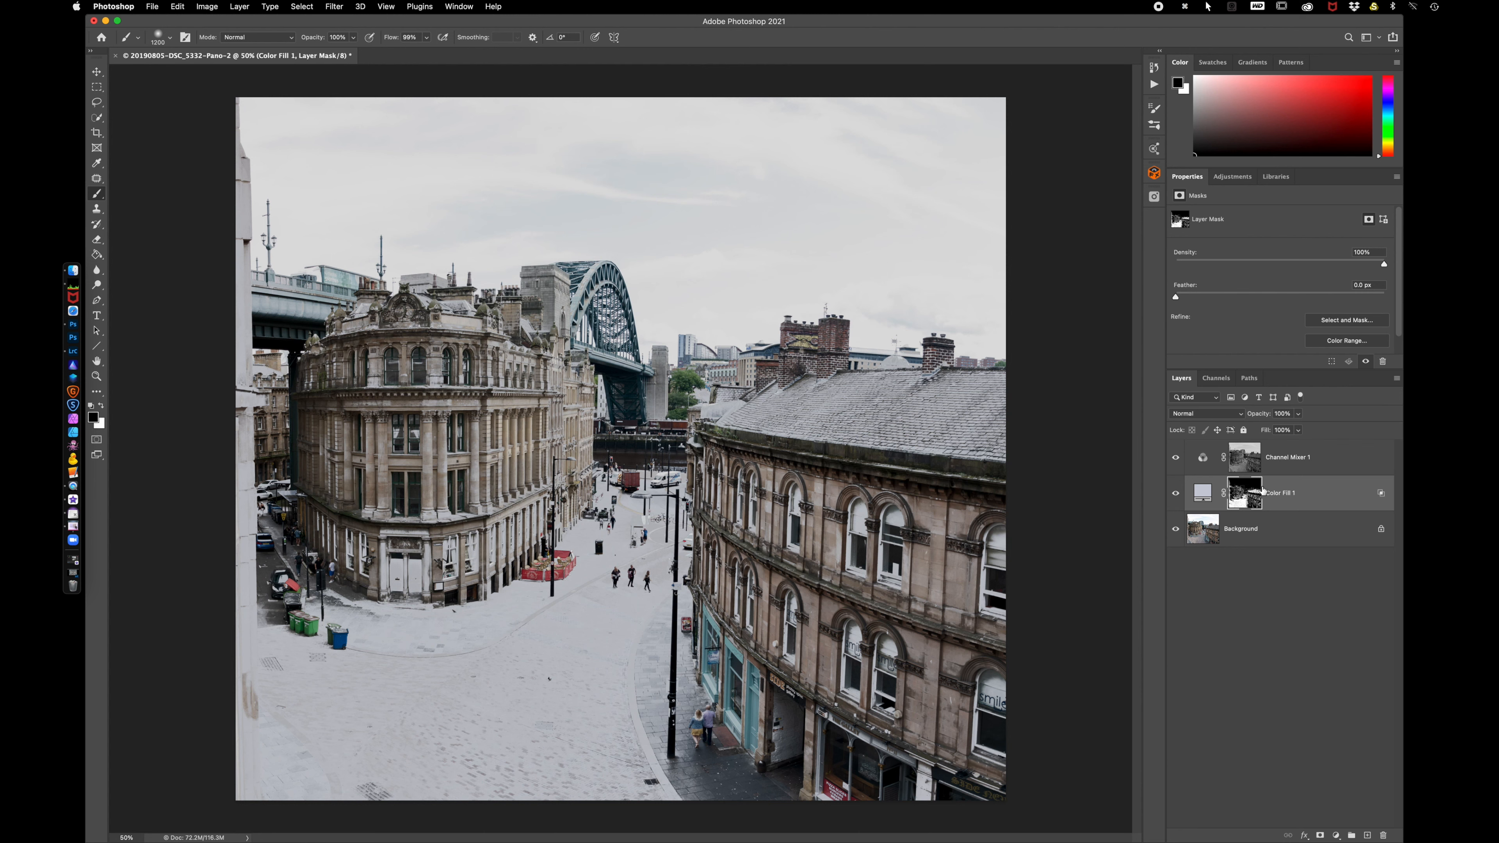
Set the fill layer's Underlying Layer black split to 10 / 154 and move the layer above Channel Mixer 1
double_click(1319, 495)
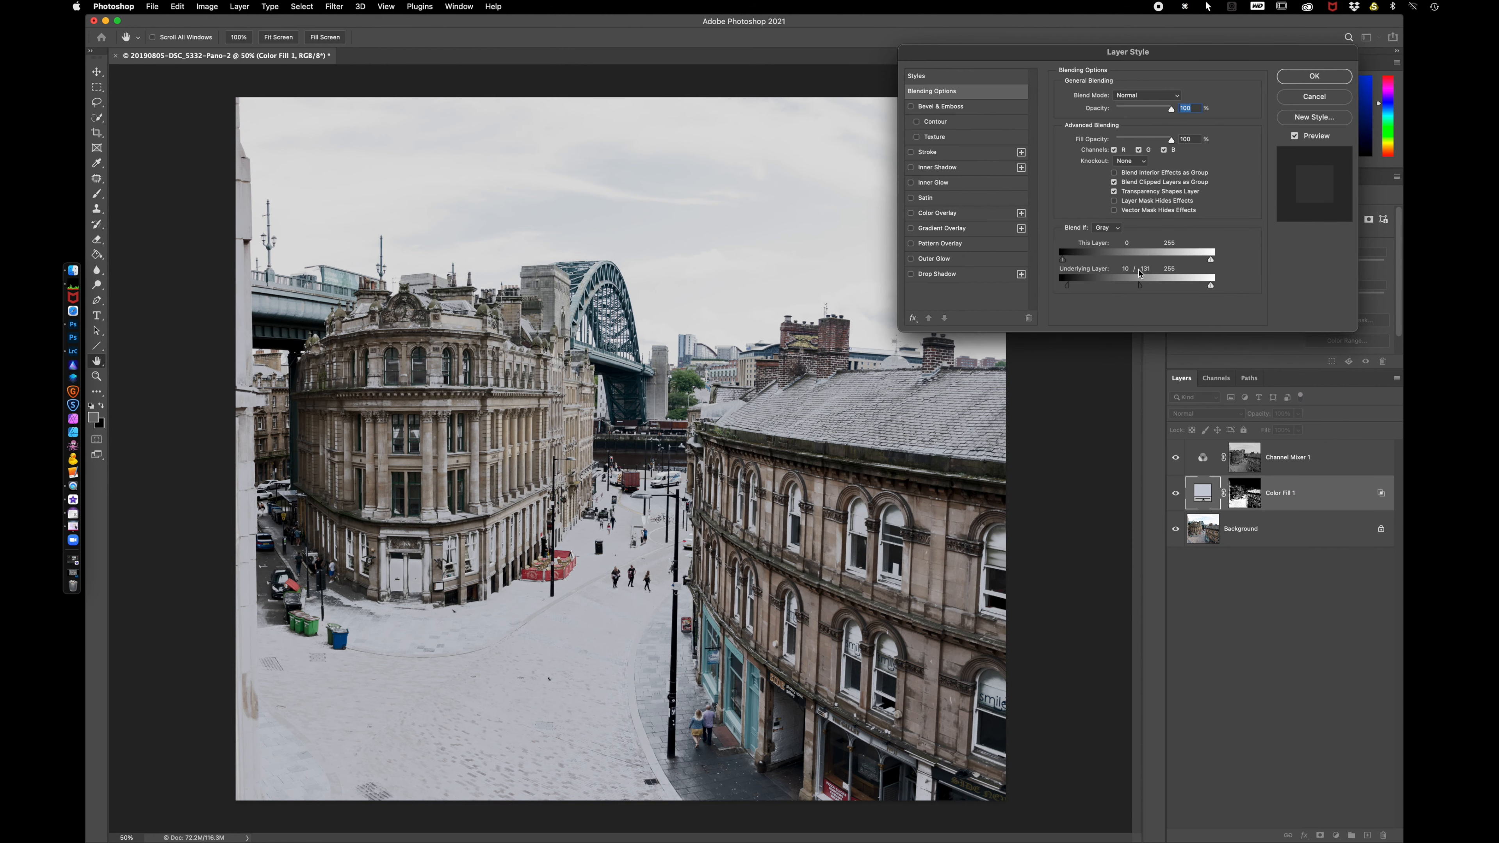
drag(1141, 286, 1154, 288)
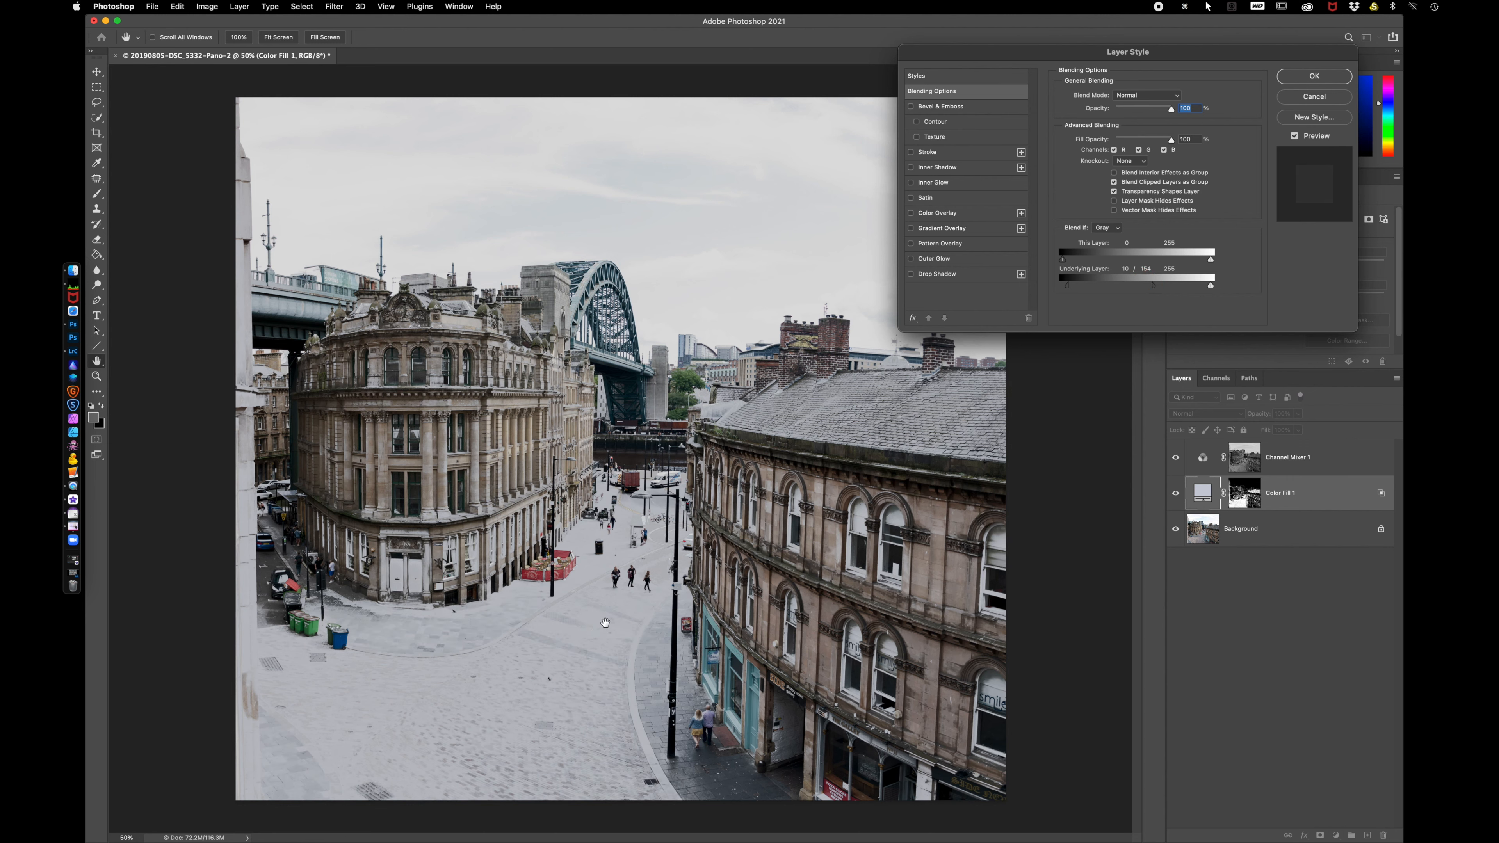
click(1314, 77)
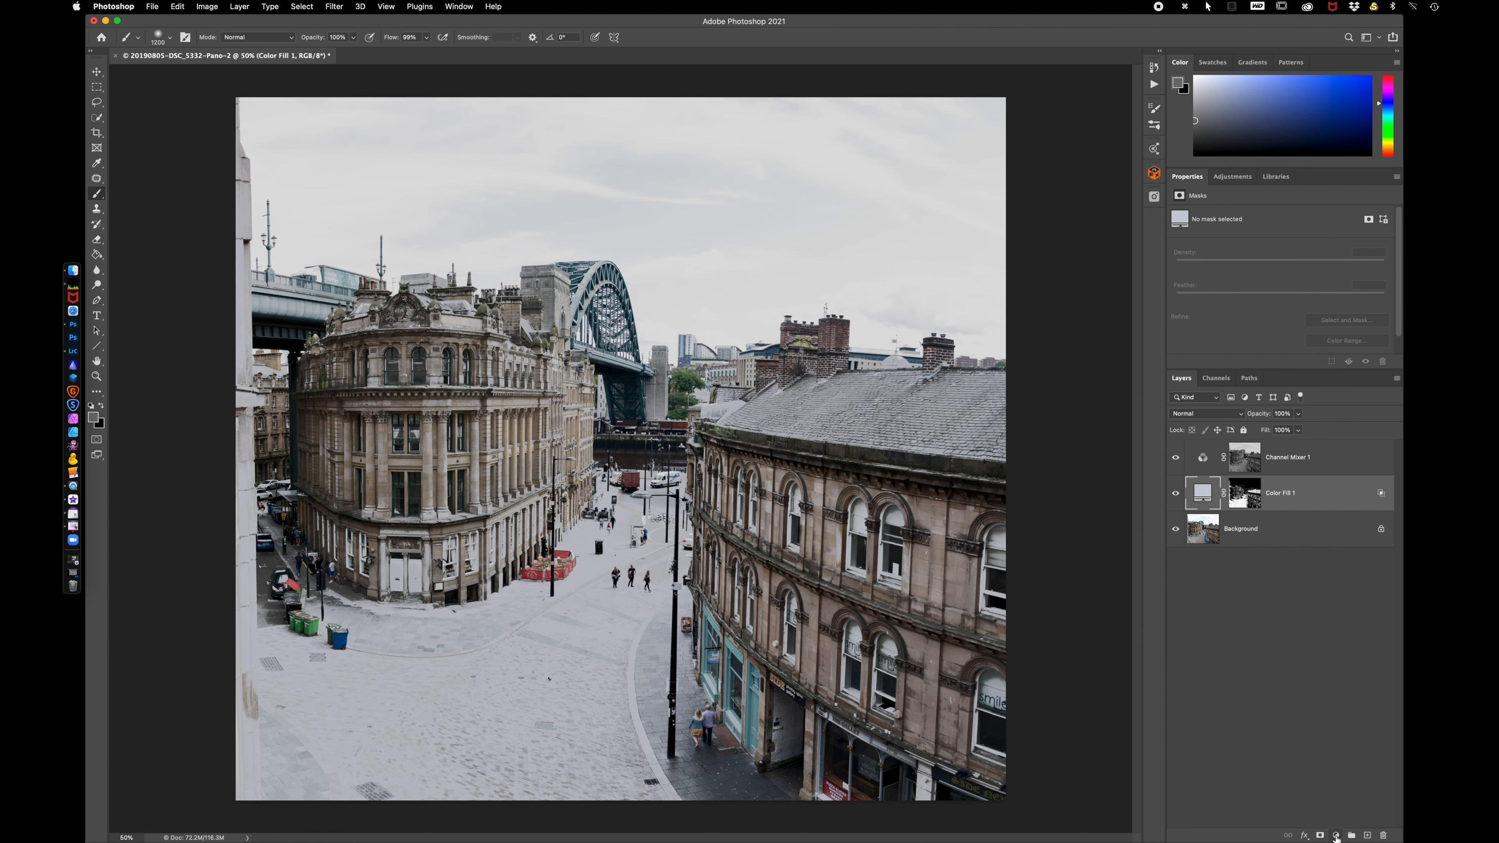
drag(1323, 499, 1320, 450)
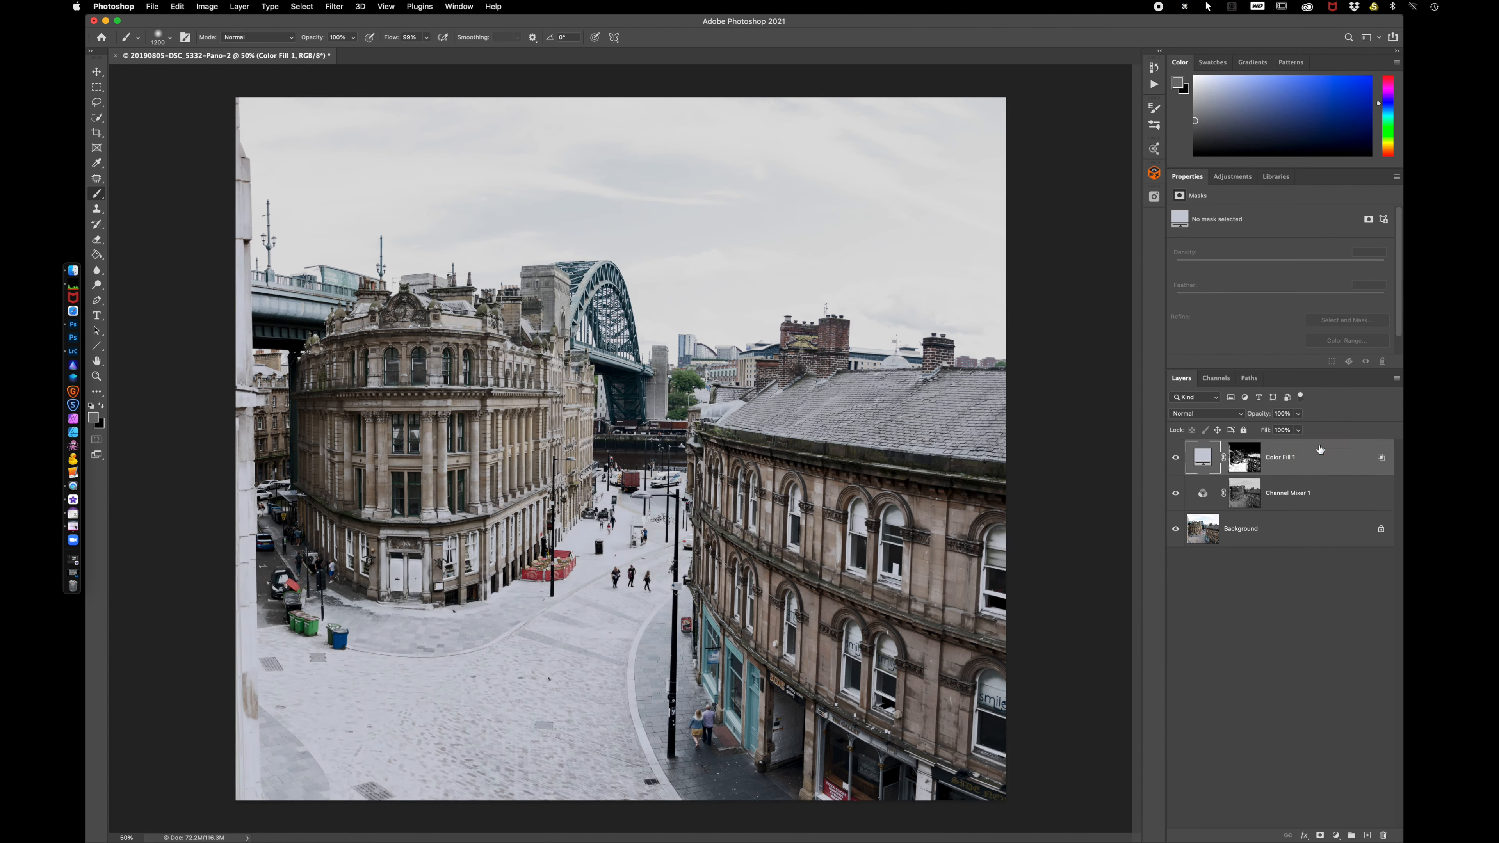
Add a Curves adjustment layer on top, anchoring the shadows with one point and slightly raising the highlights with another
click(1336, 835)
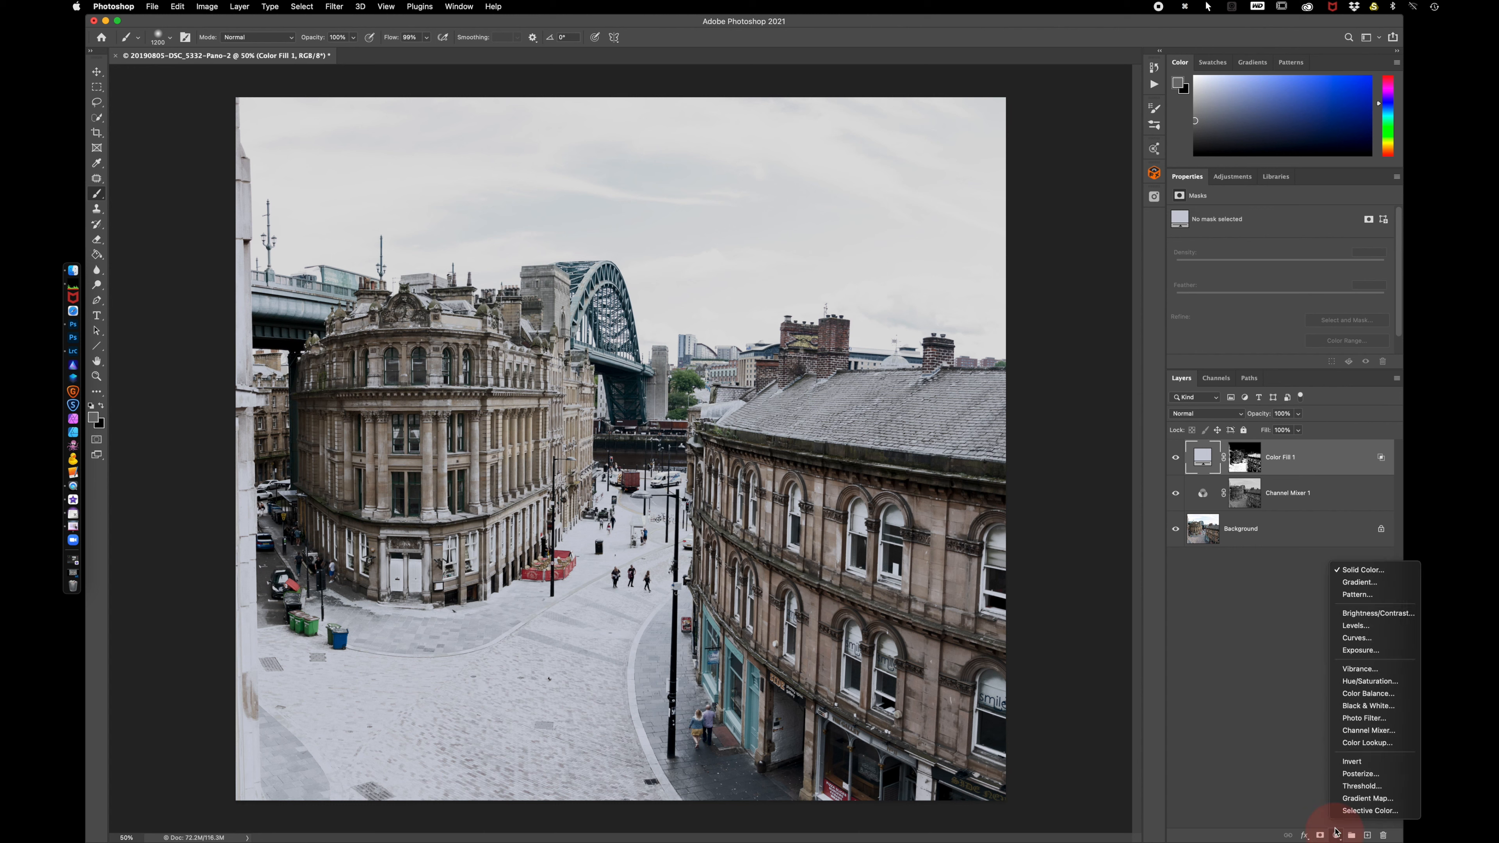
click(1361, 639)
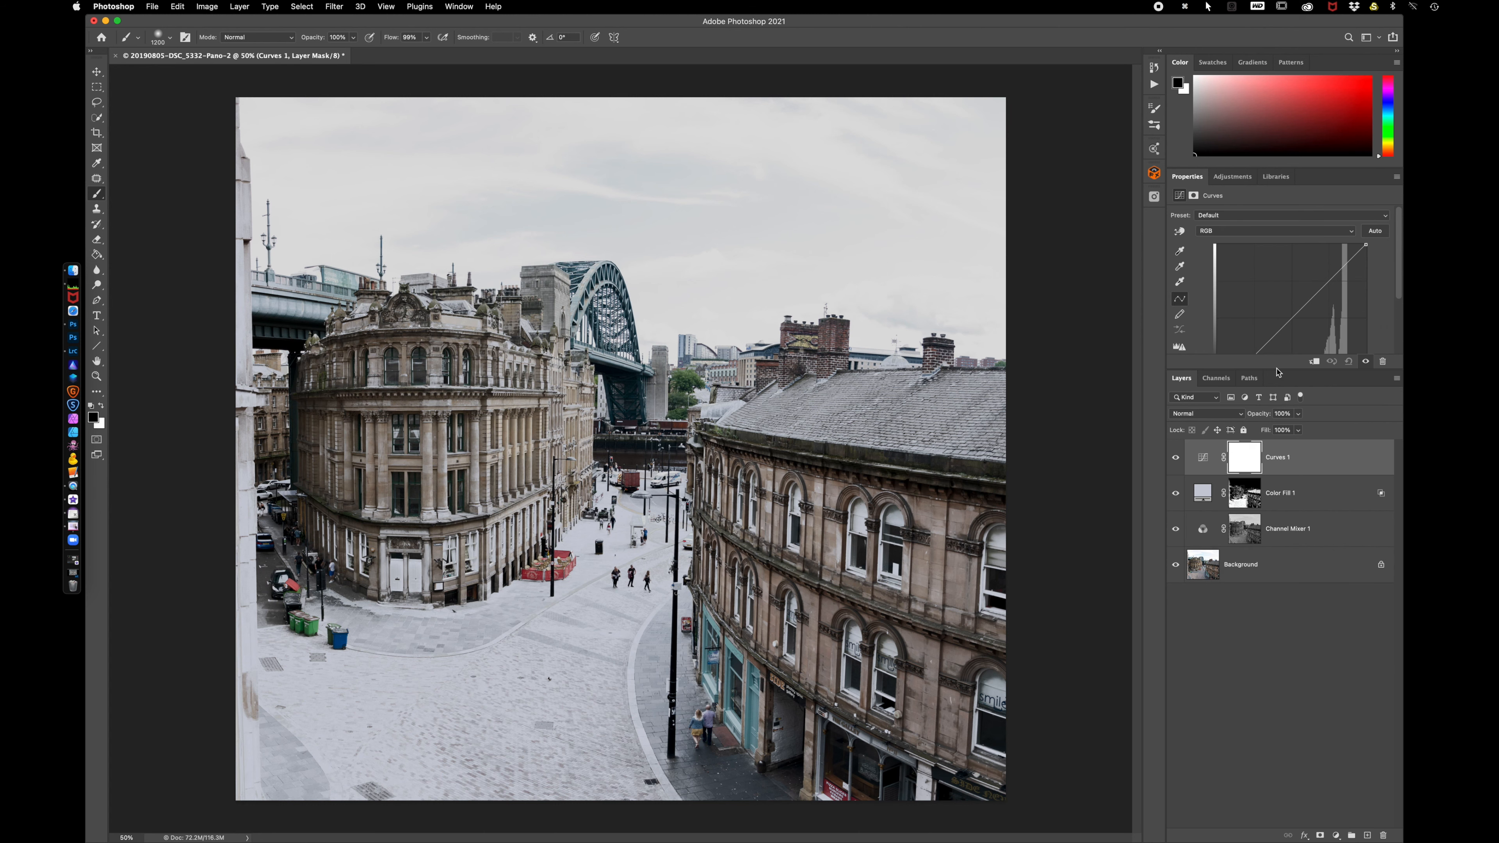
drag(1276, 370, 1275, 418)
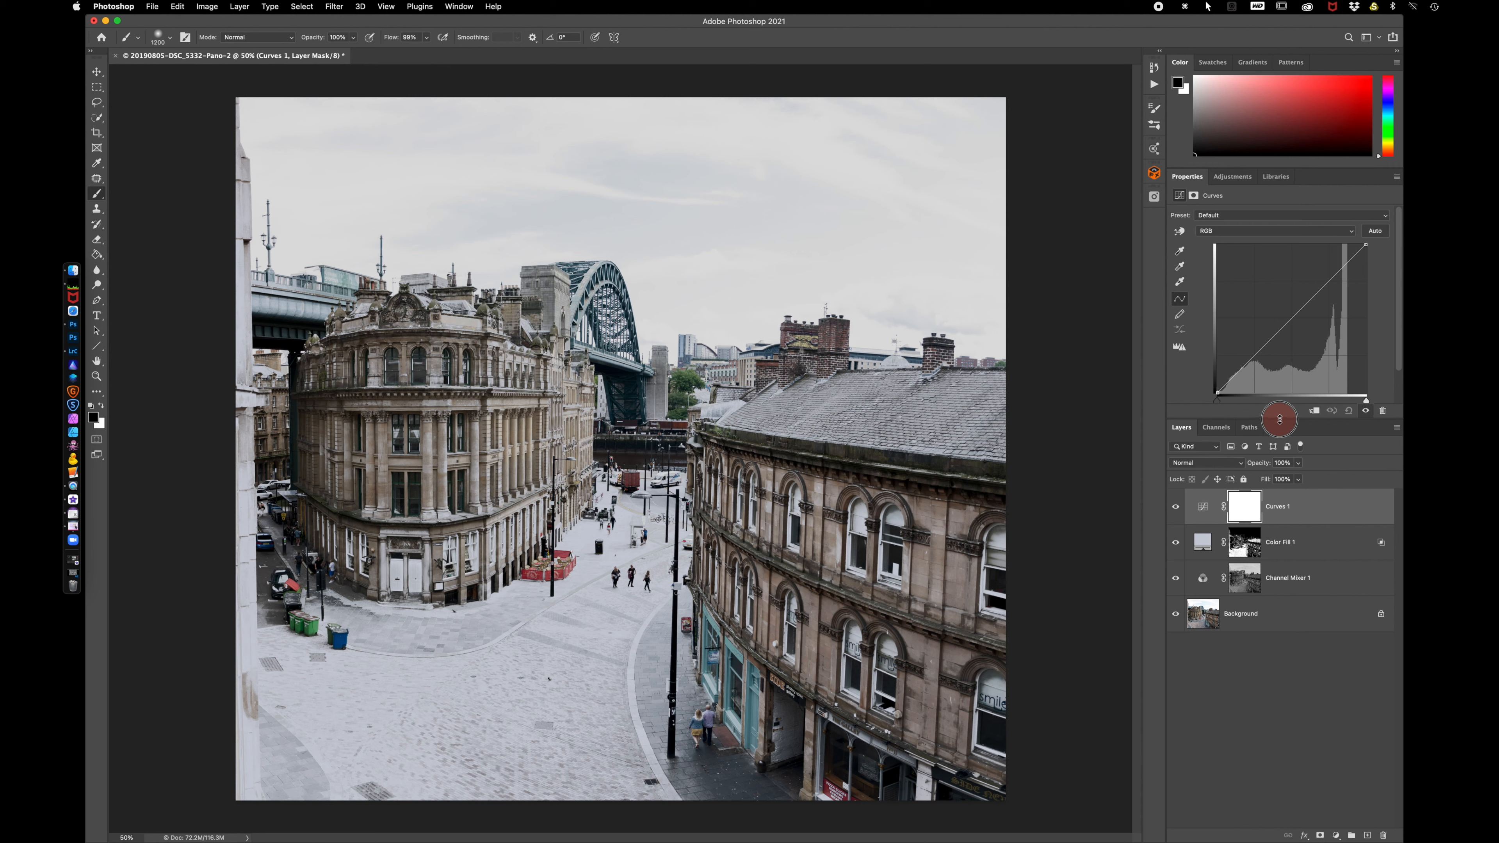
click(1261, 351)
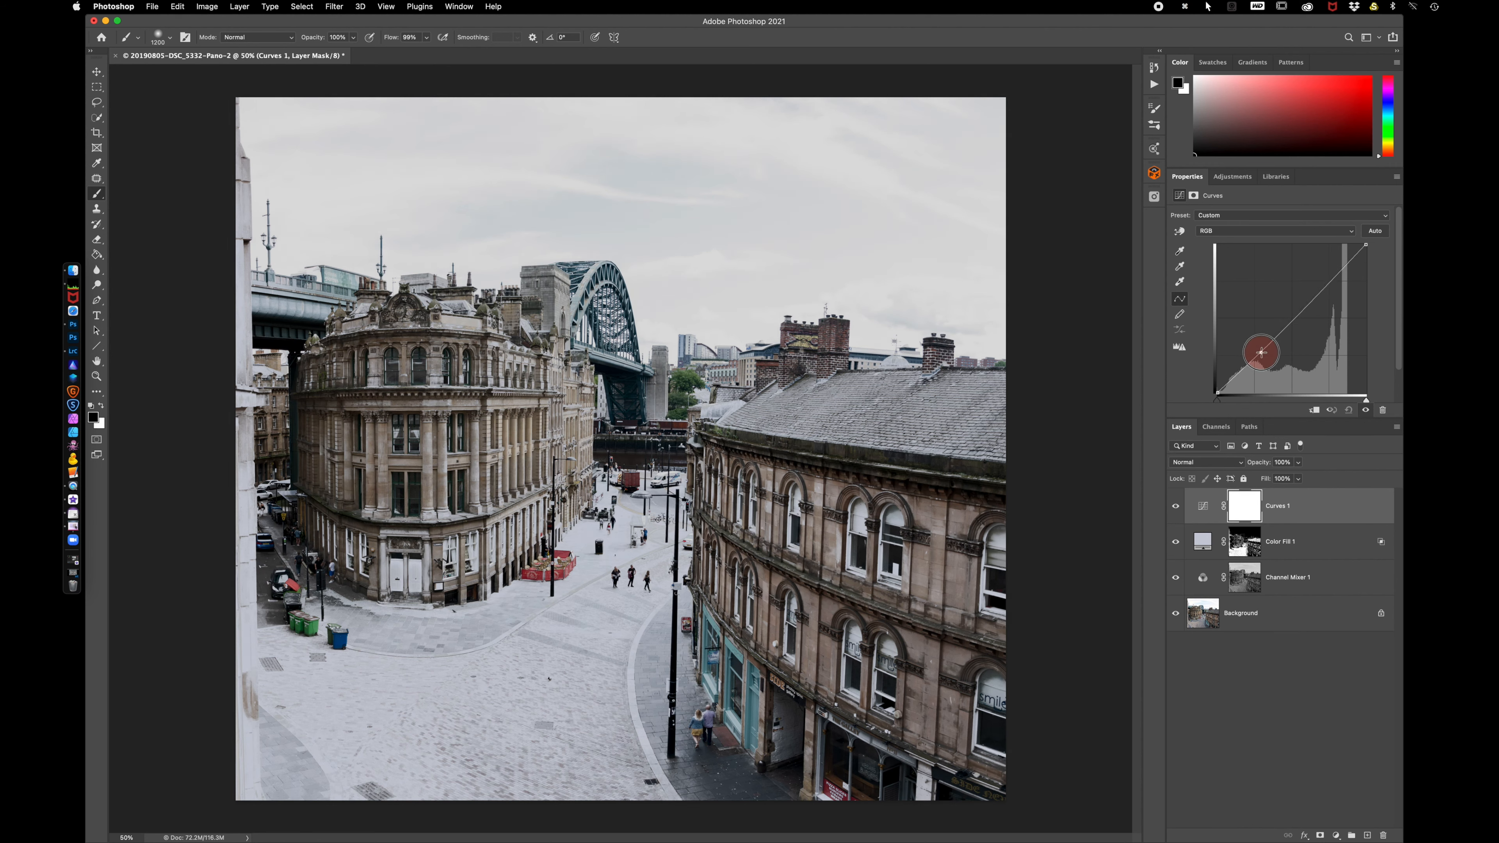
drag(1325, 286, 1320, 285)
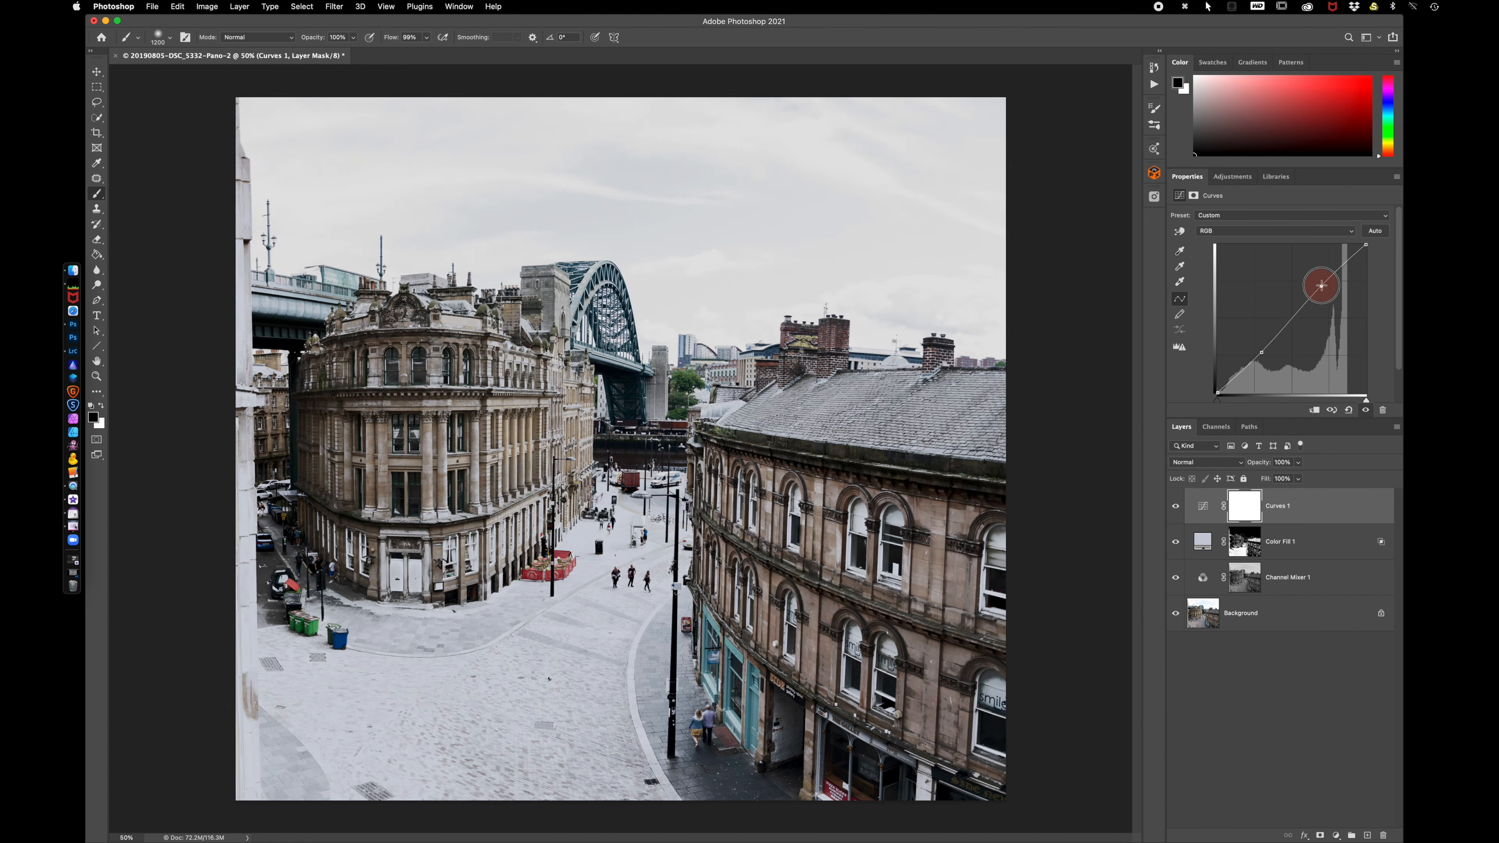
drag(1320, 284, 1321, 284)
Rename the colour fill layer as ground snow
double_click(1285, 543)
text(g)
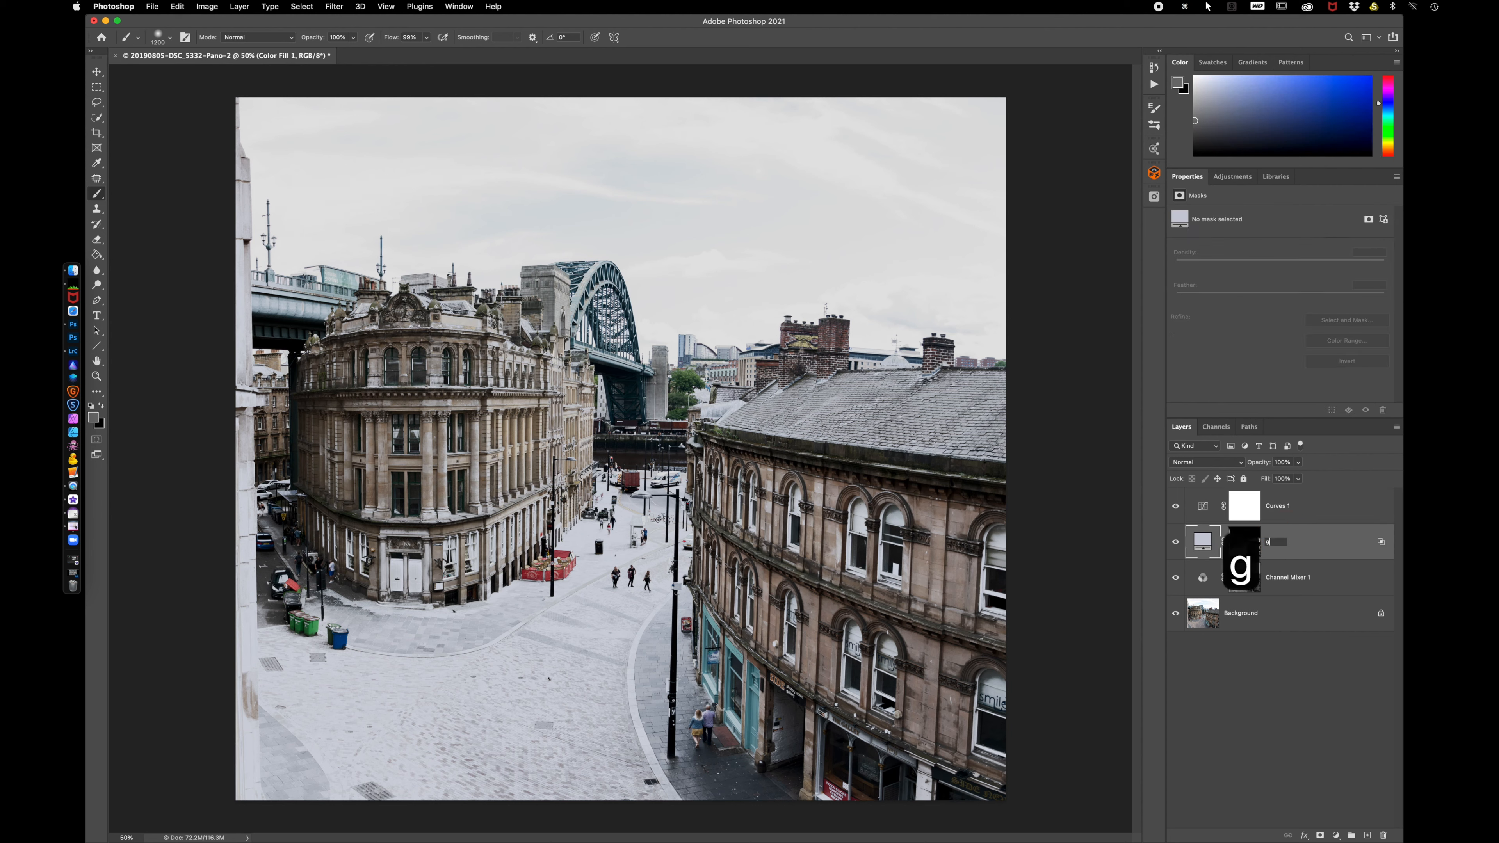
text(round snow)
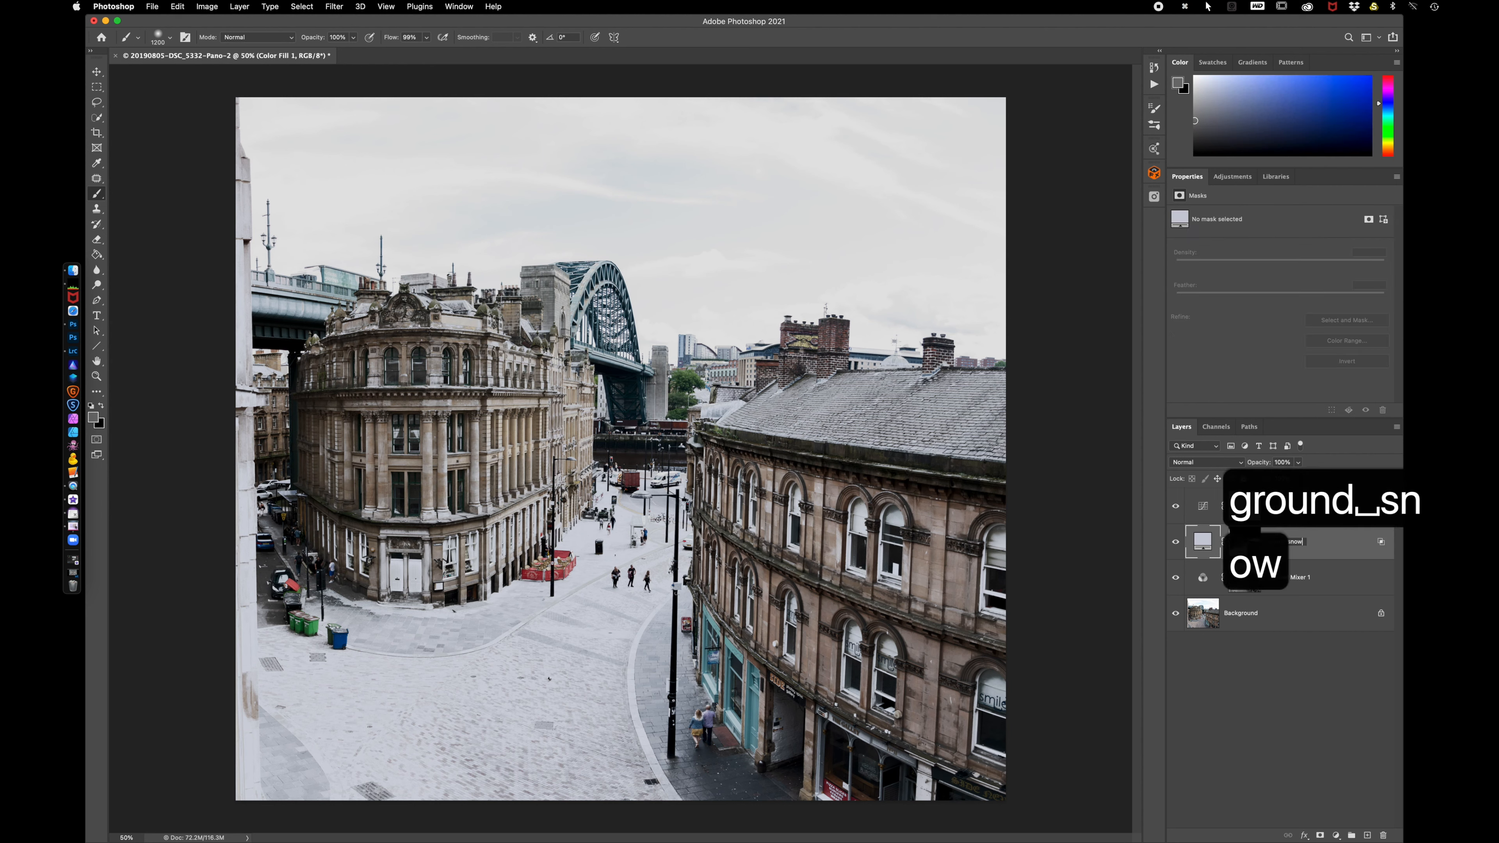
key(Return)
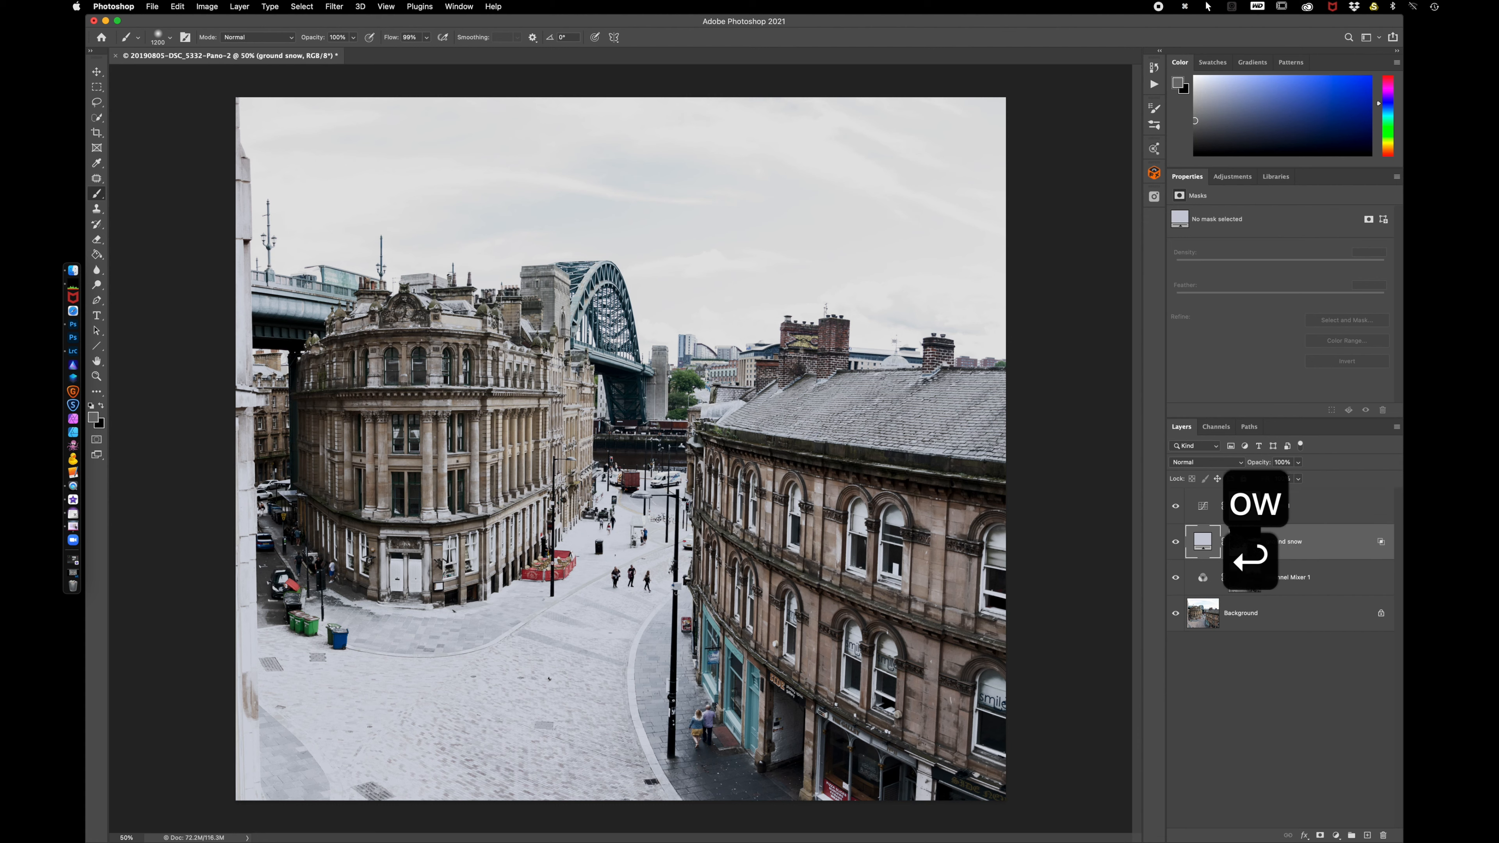
Add a layer above Curves 1, name it snow fine, and fill it with black
click(1330, 511)
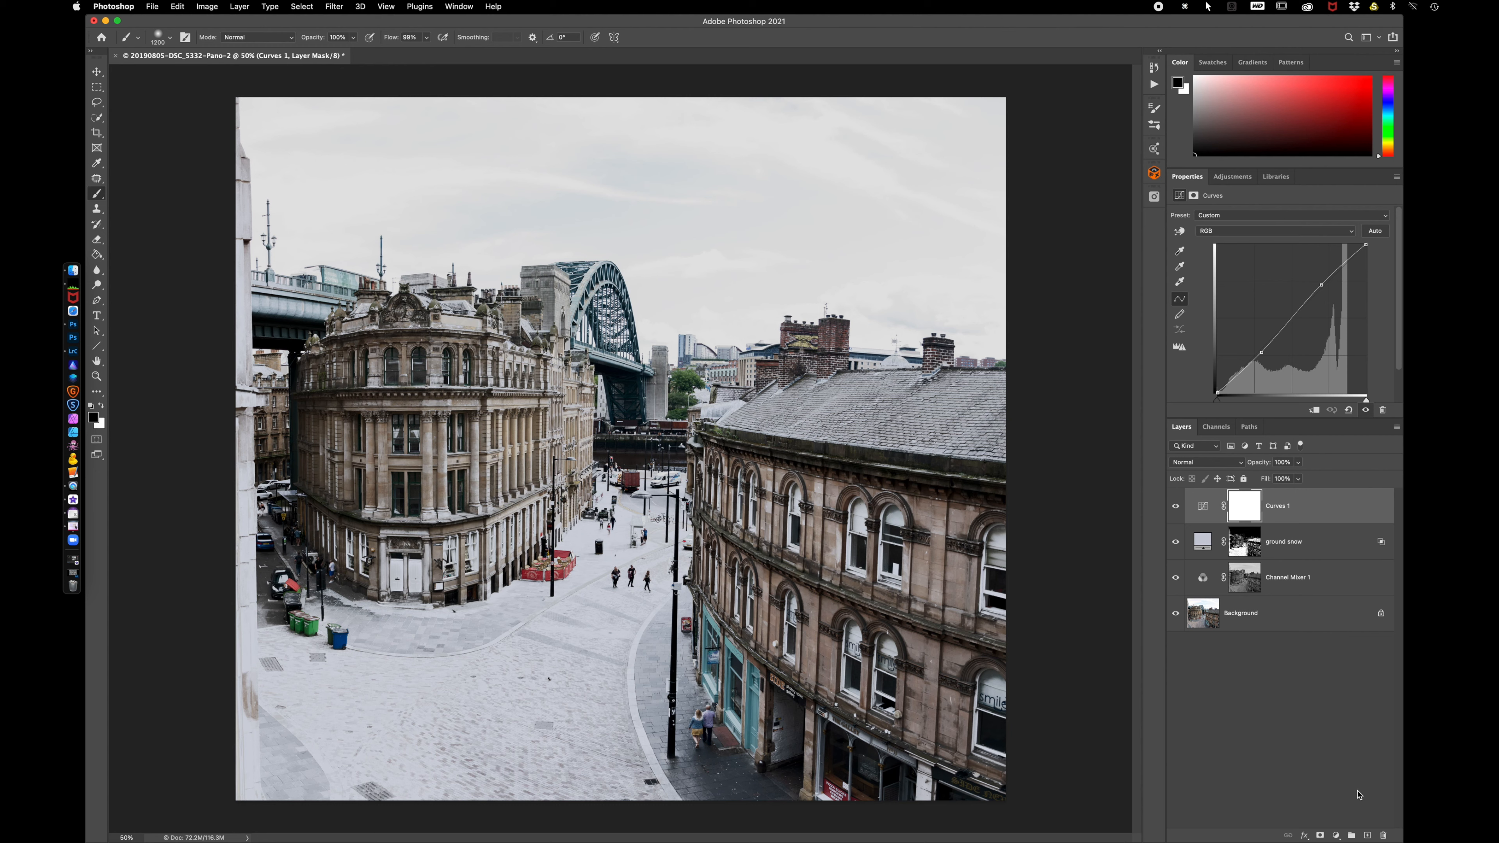
click(1366, 835)
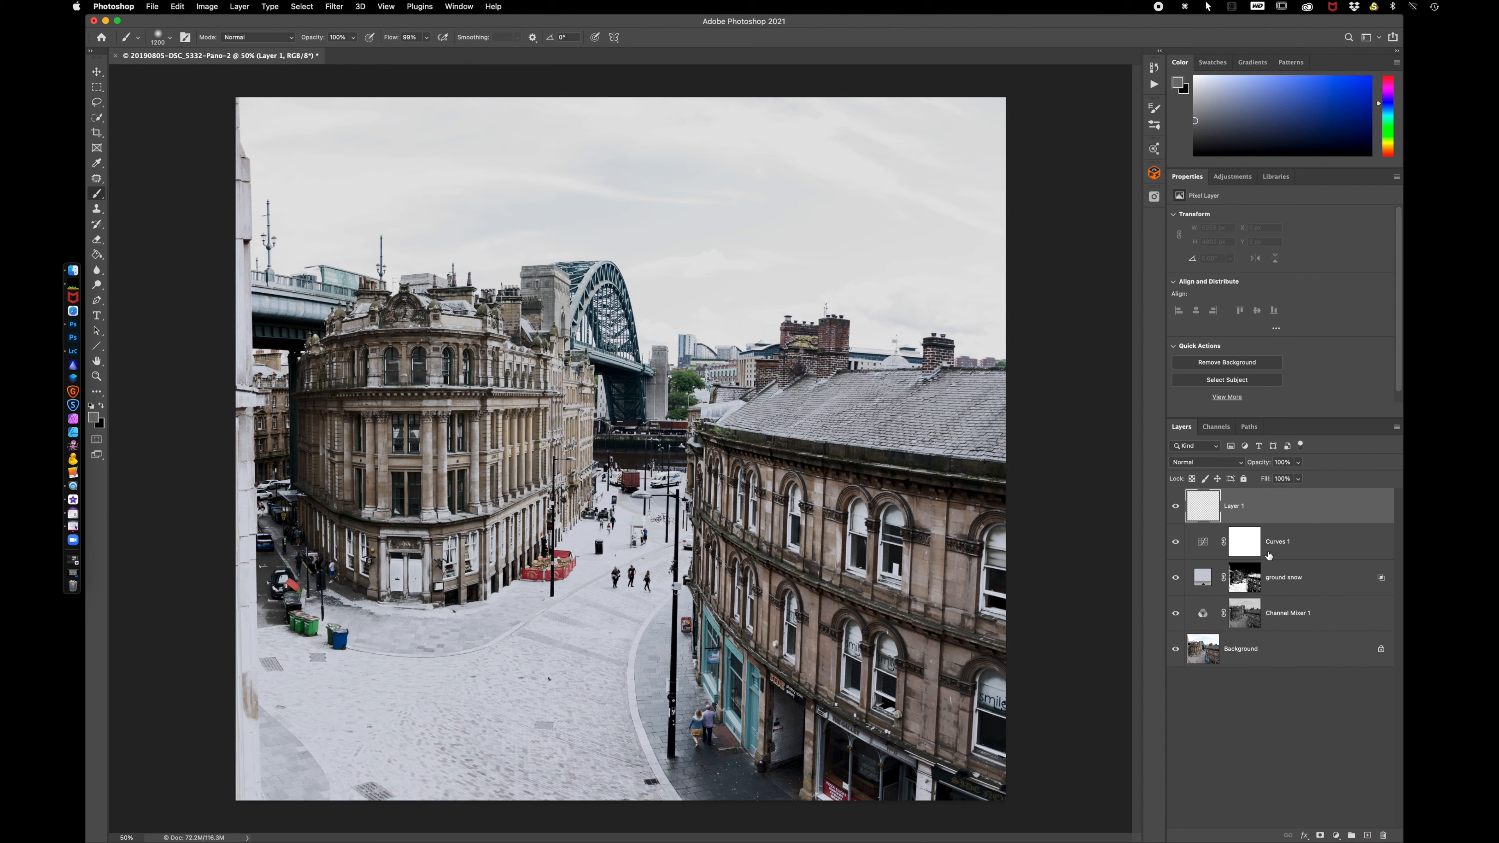
double_click(1237, 506)
text(snow )
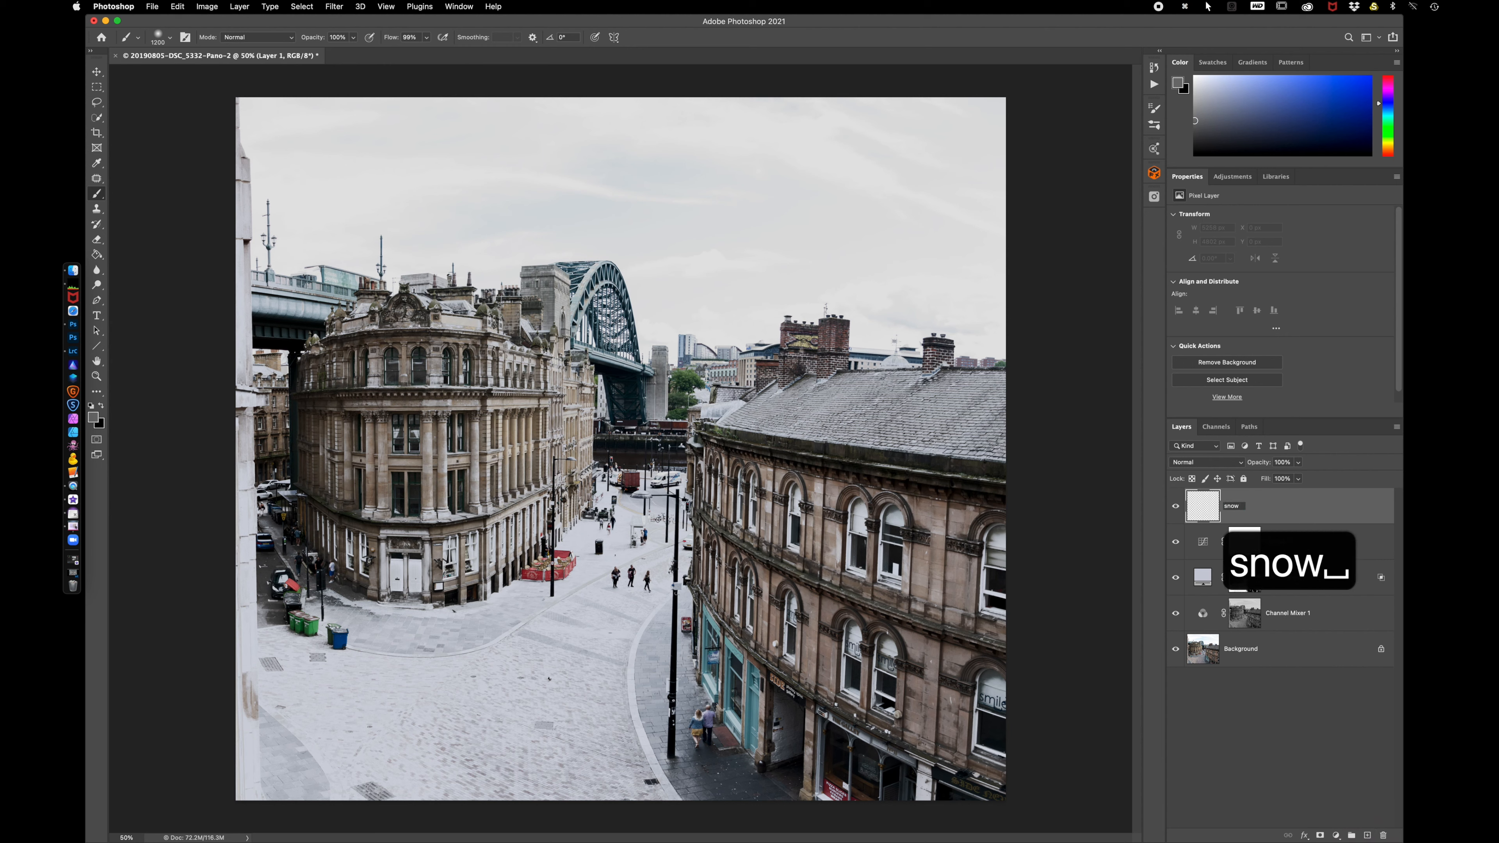
text(fine)
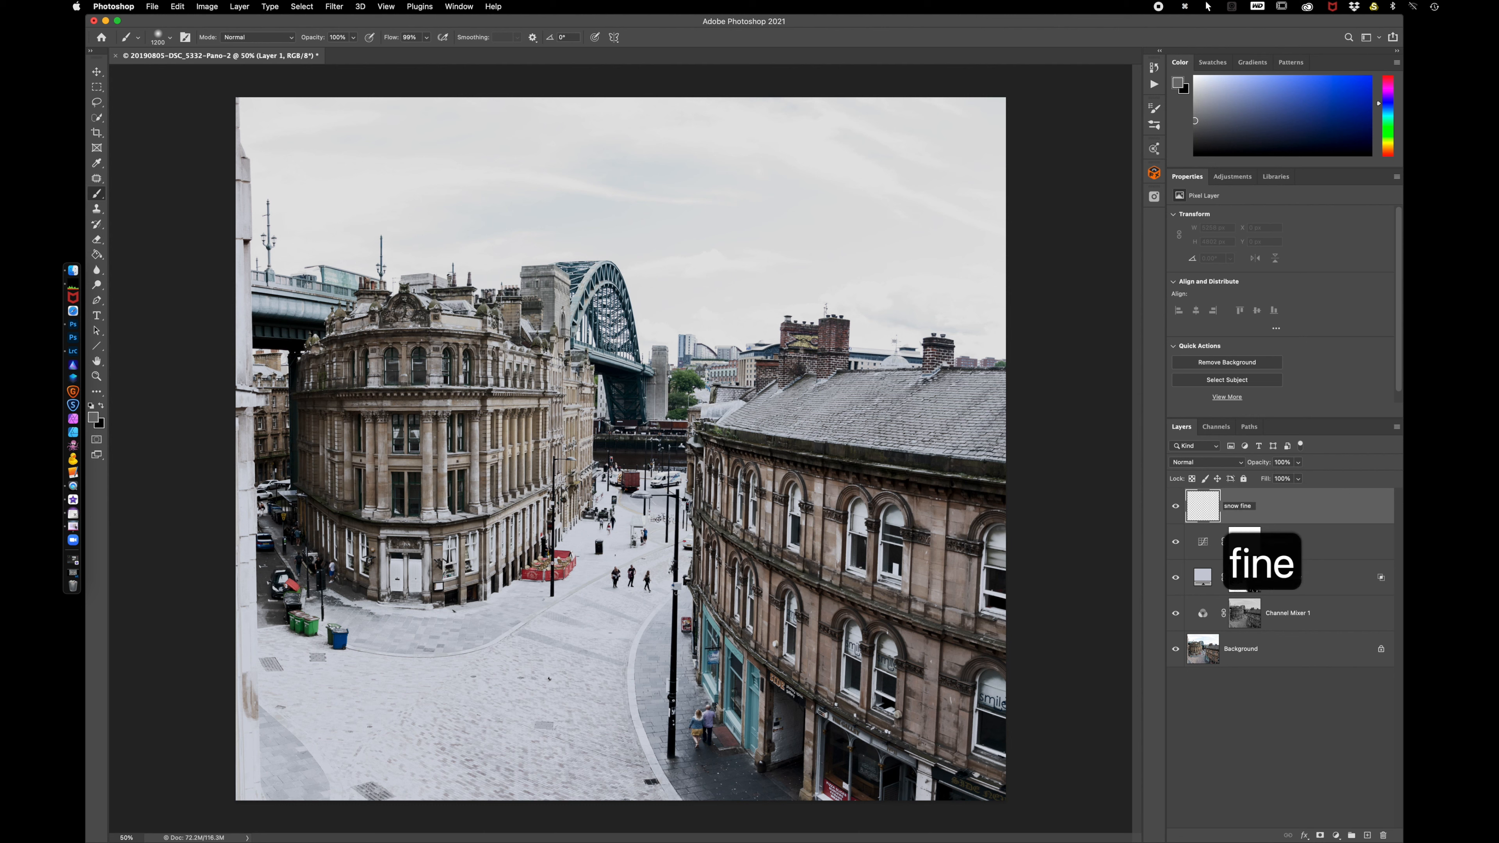
key(Return)
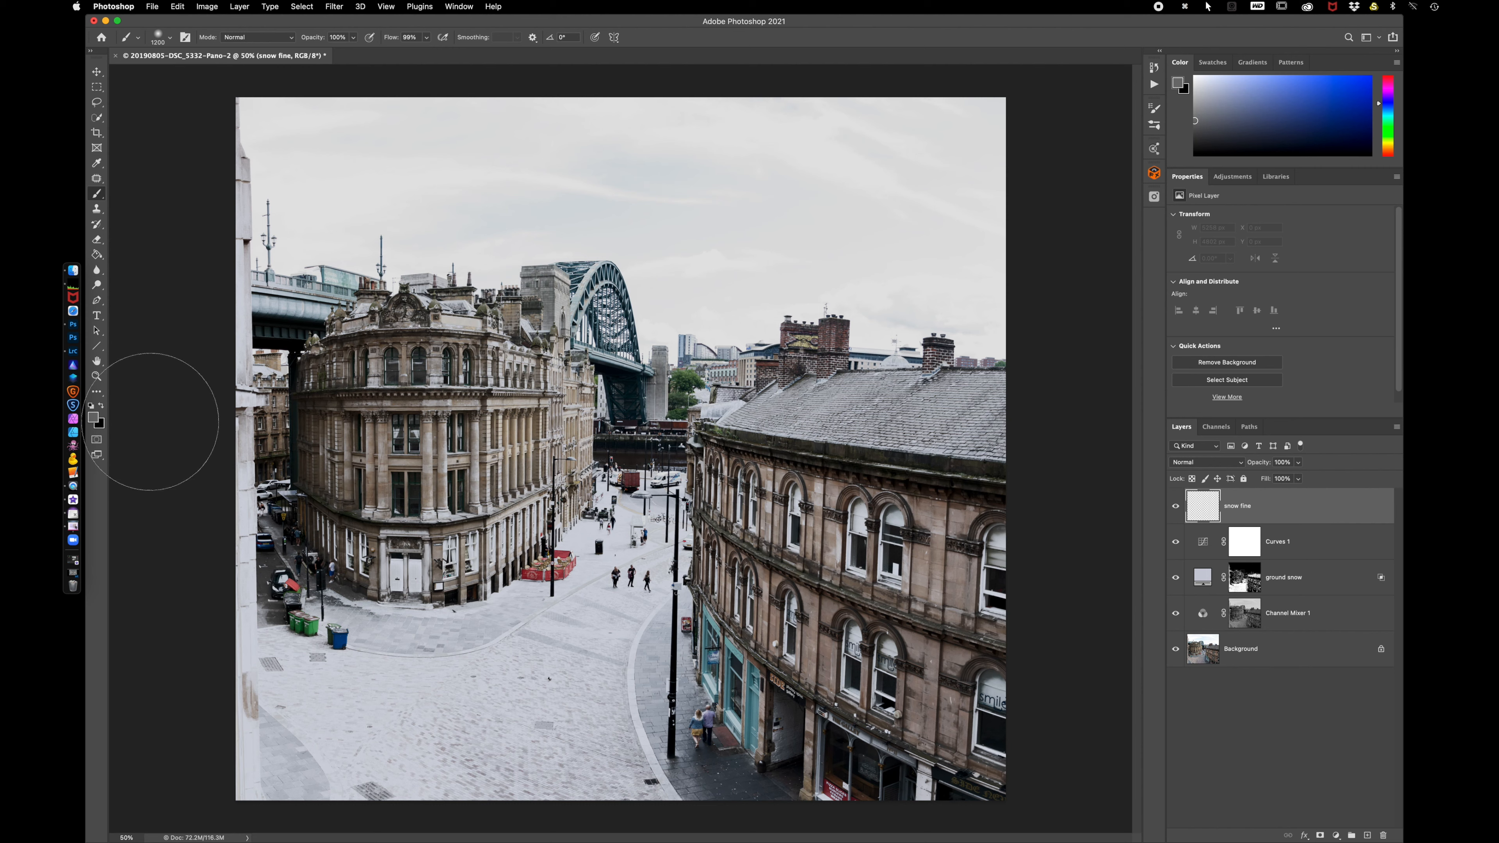
key(d)
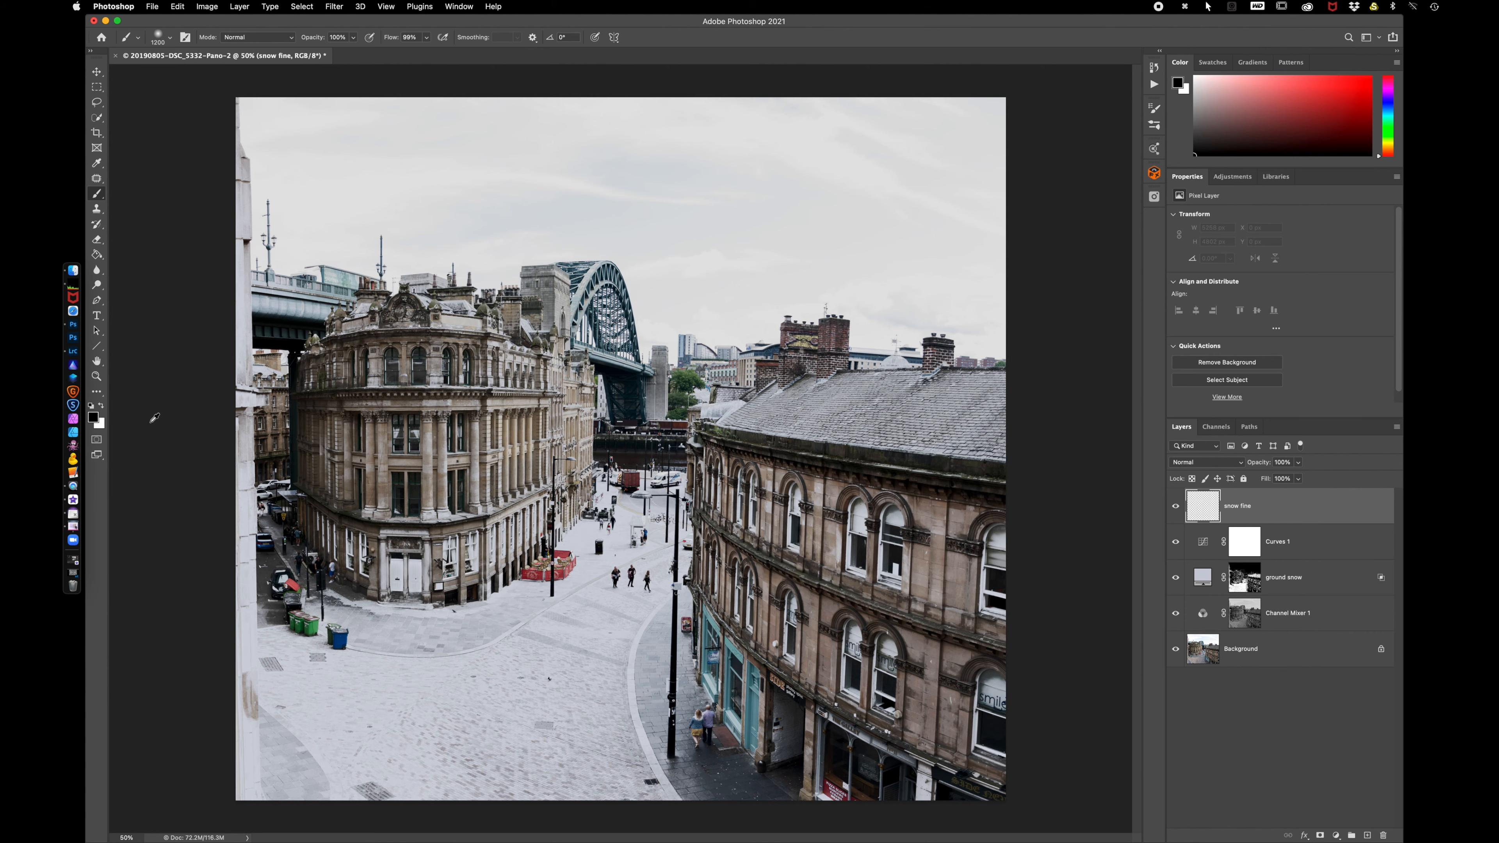
key(alt+BackSpace)
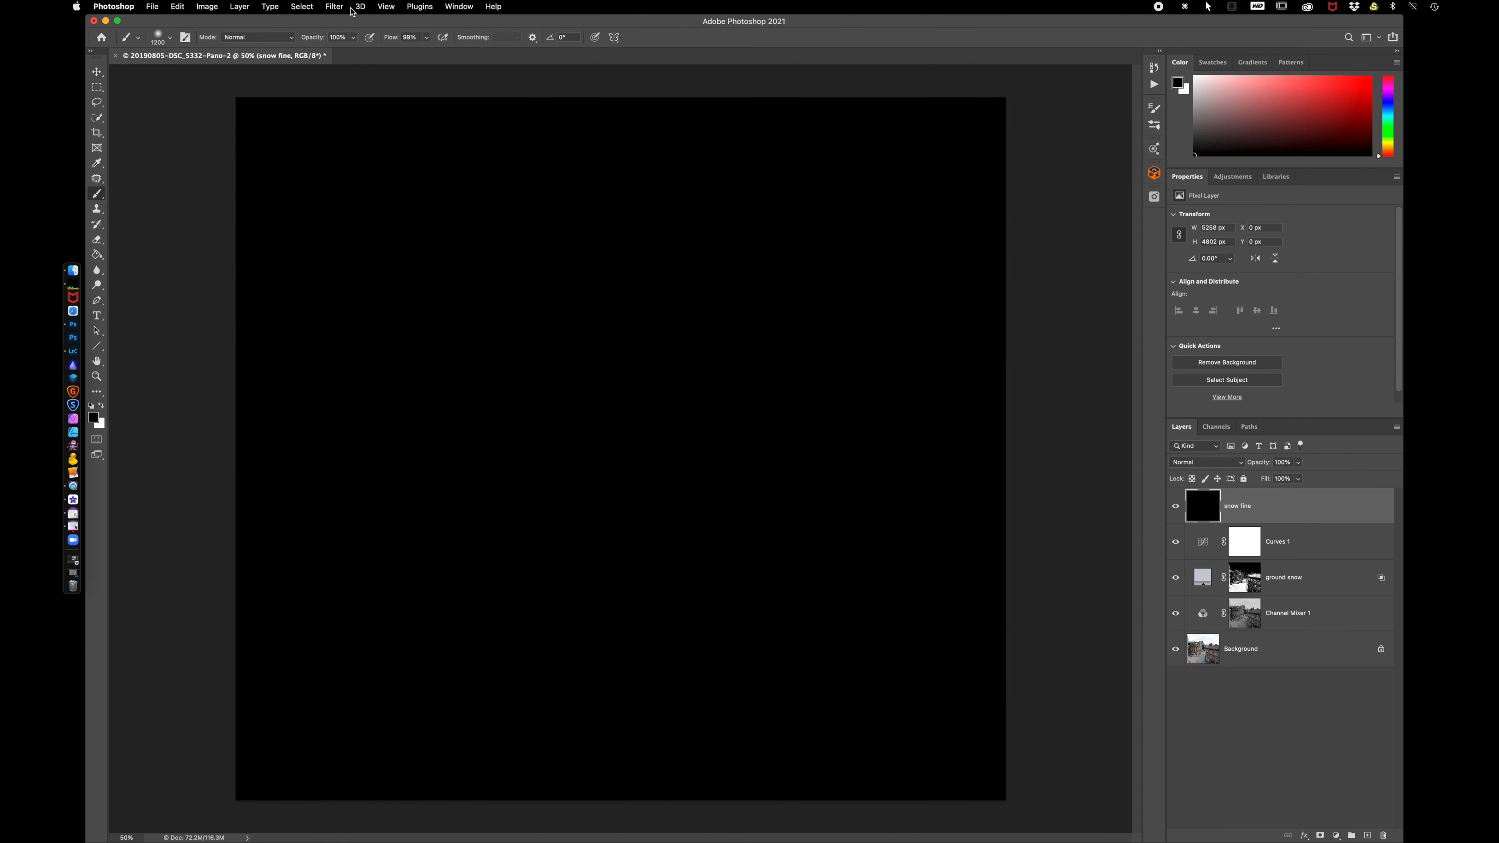
Add 100% Gaussian monochromatic noise to the snow fine layer
click(334, 8)
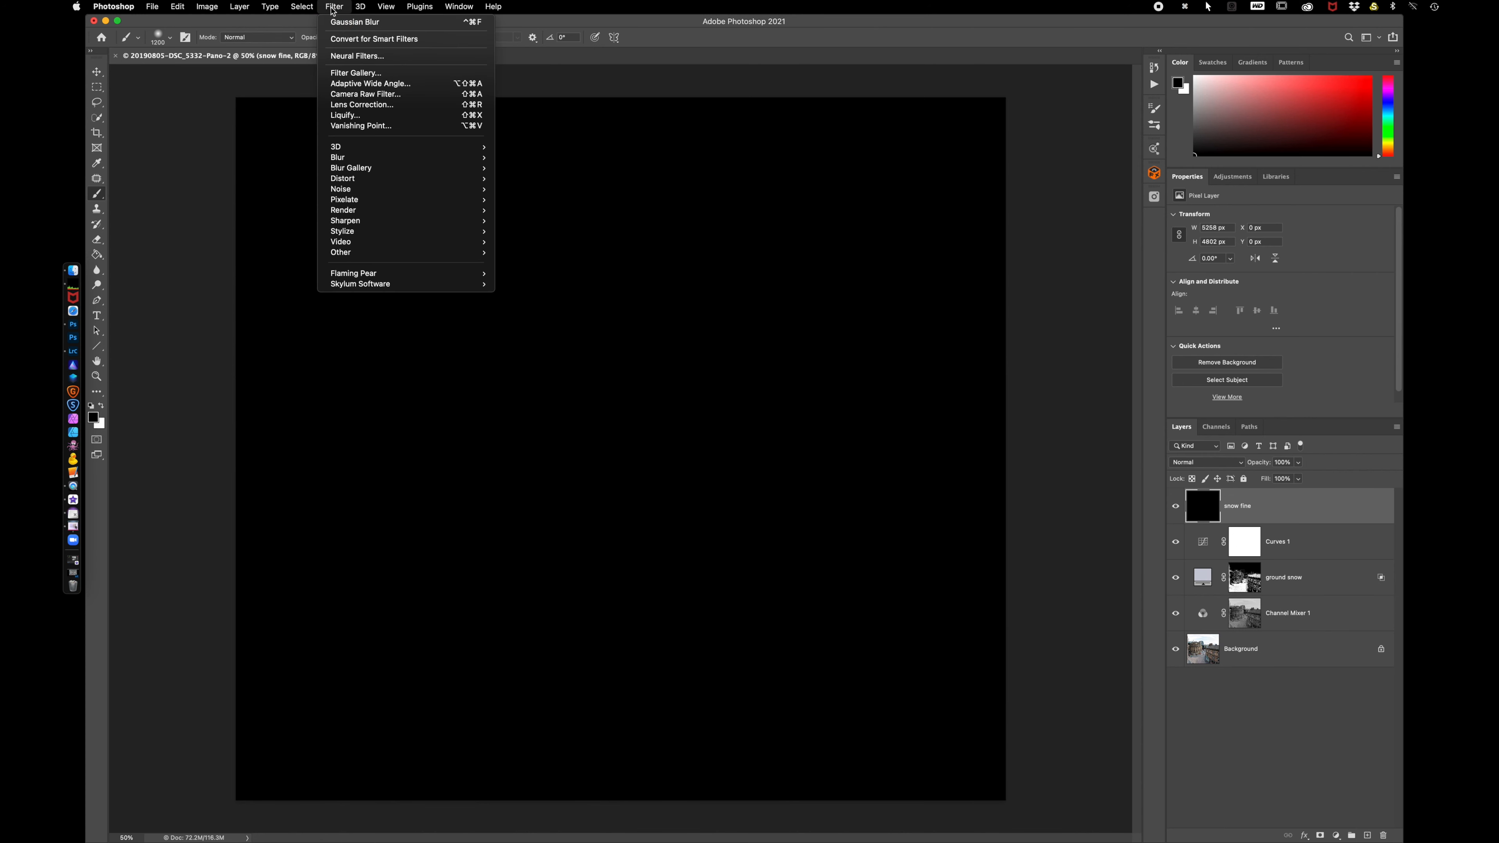
mouse_move(375, 190)
click(530, 190)
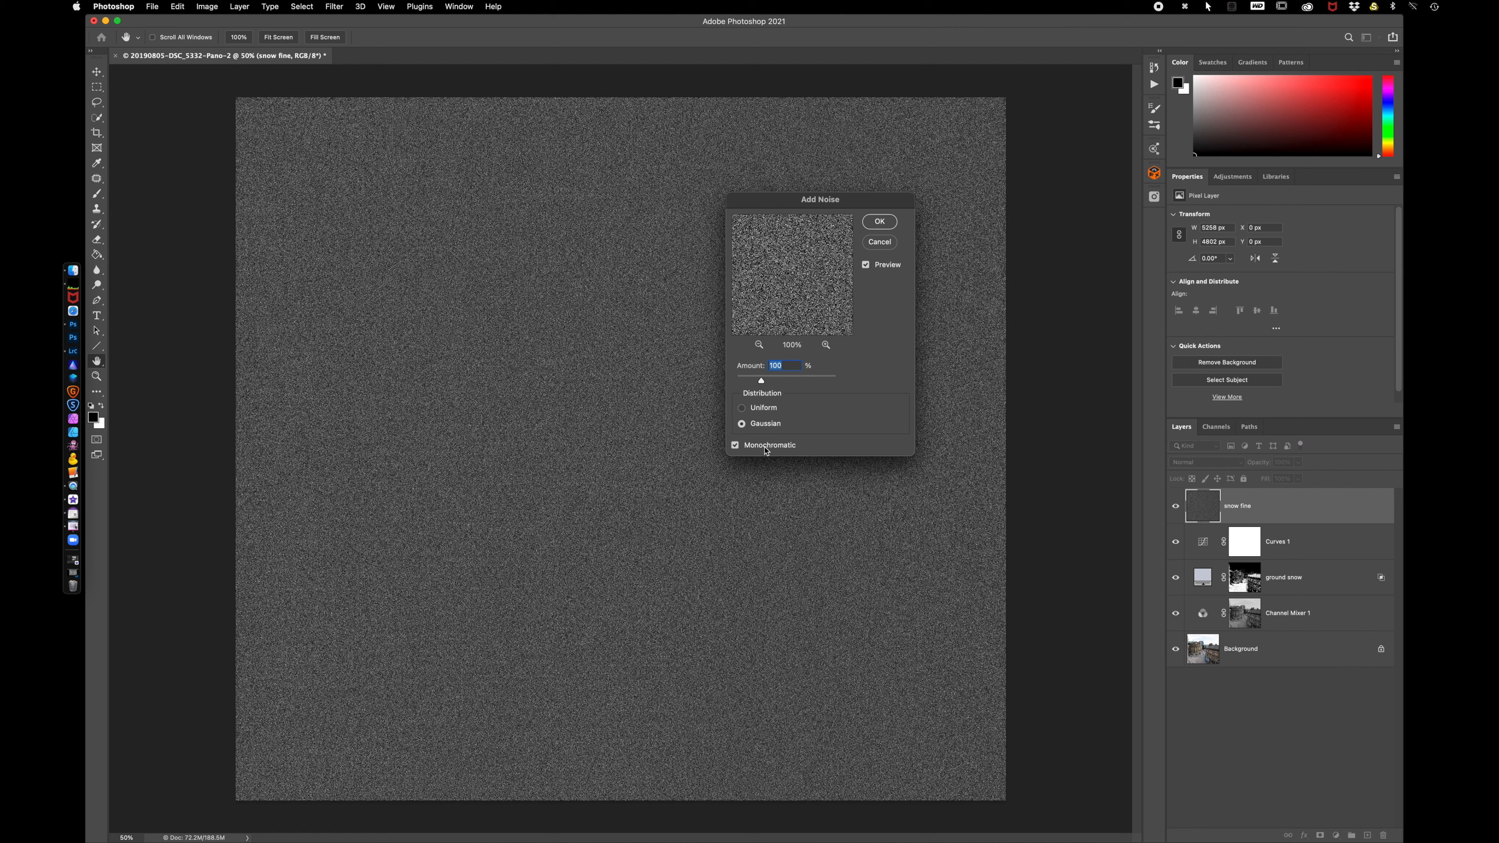
click(884, 224)
key(b)
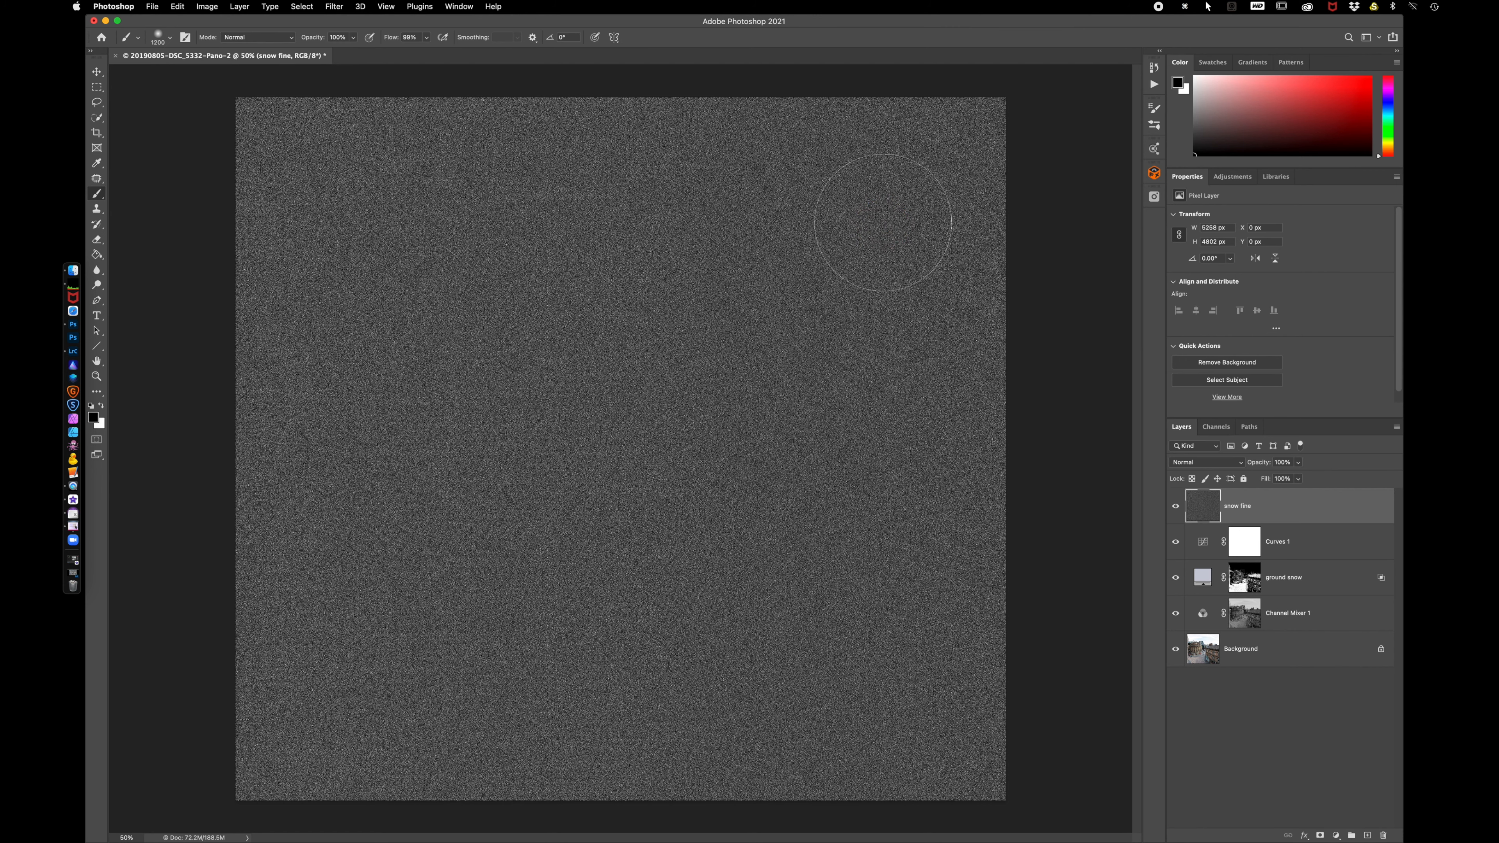
Soften the noise on the snow fine layer with a Gaussian Blur of 1.3 pixels radius
click(334, 7)
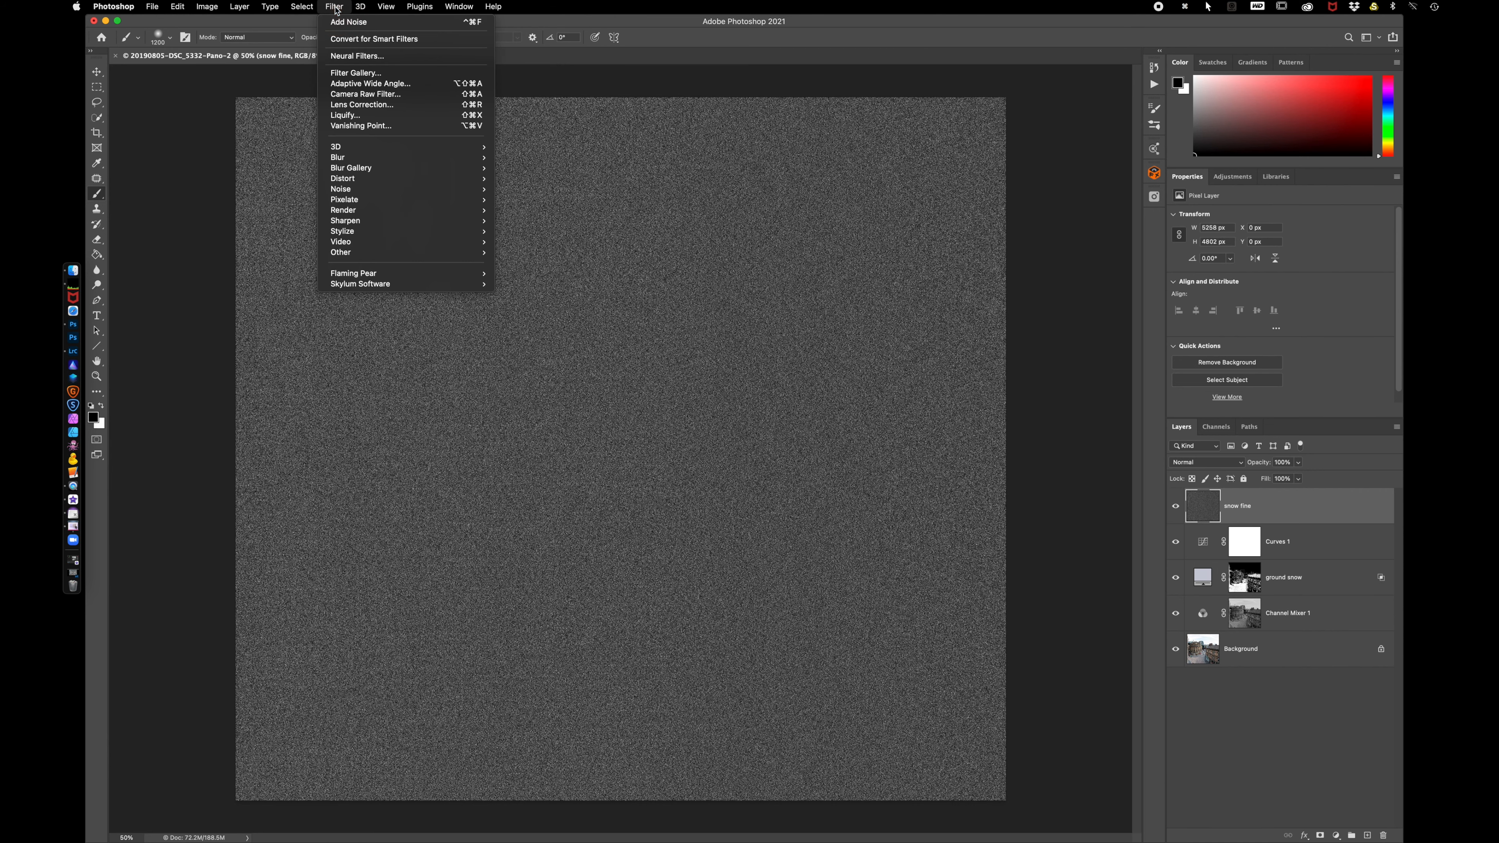
mouse_move(369, 158)
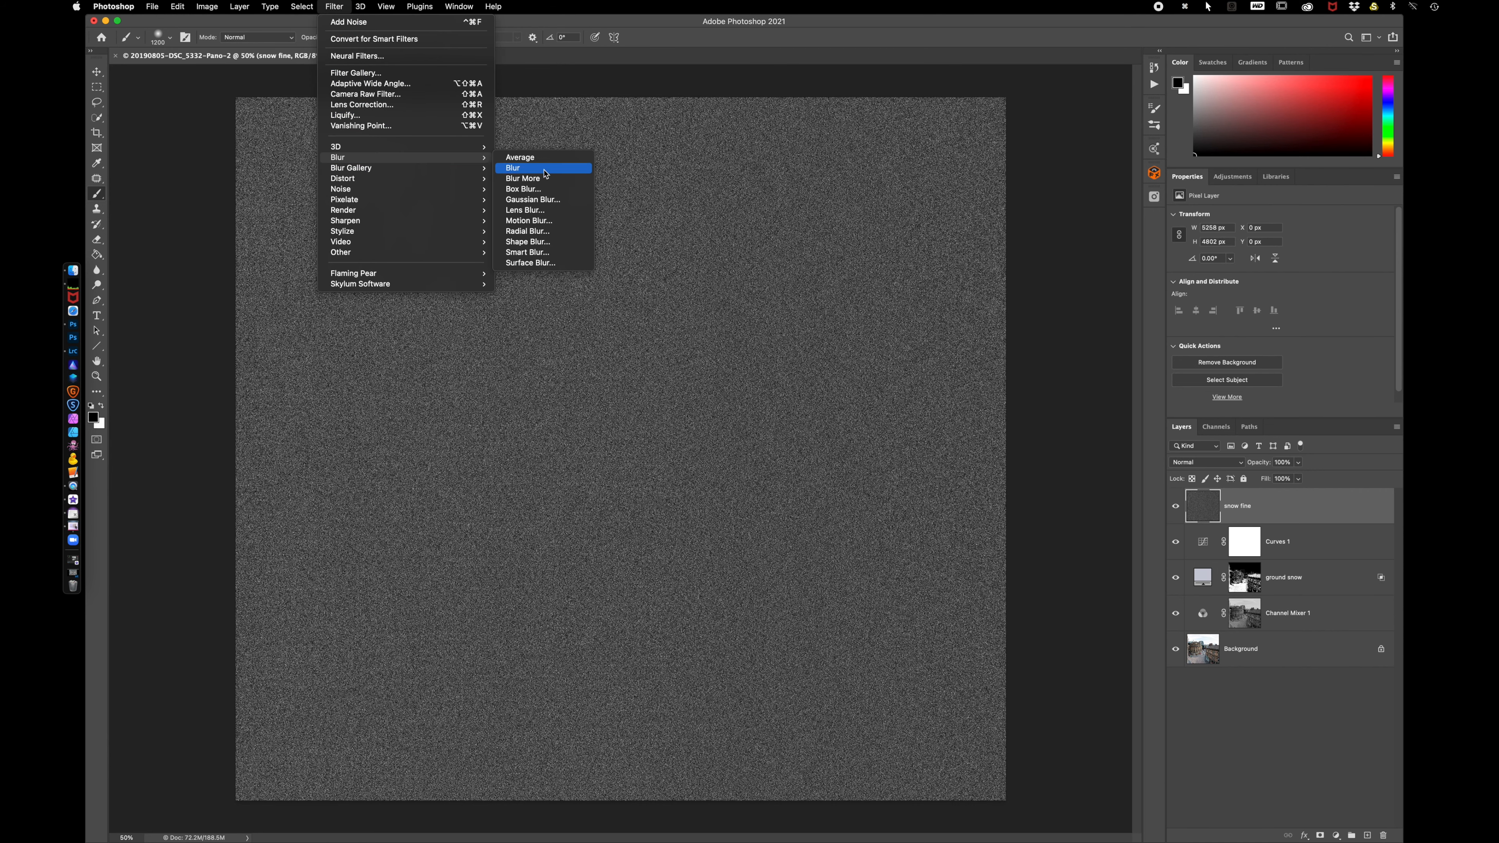
click(558, 201)
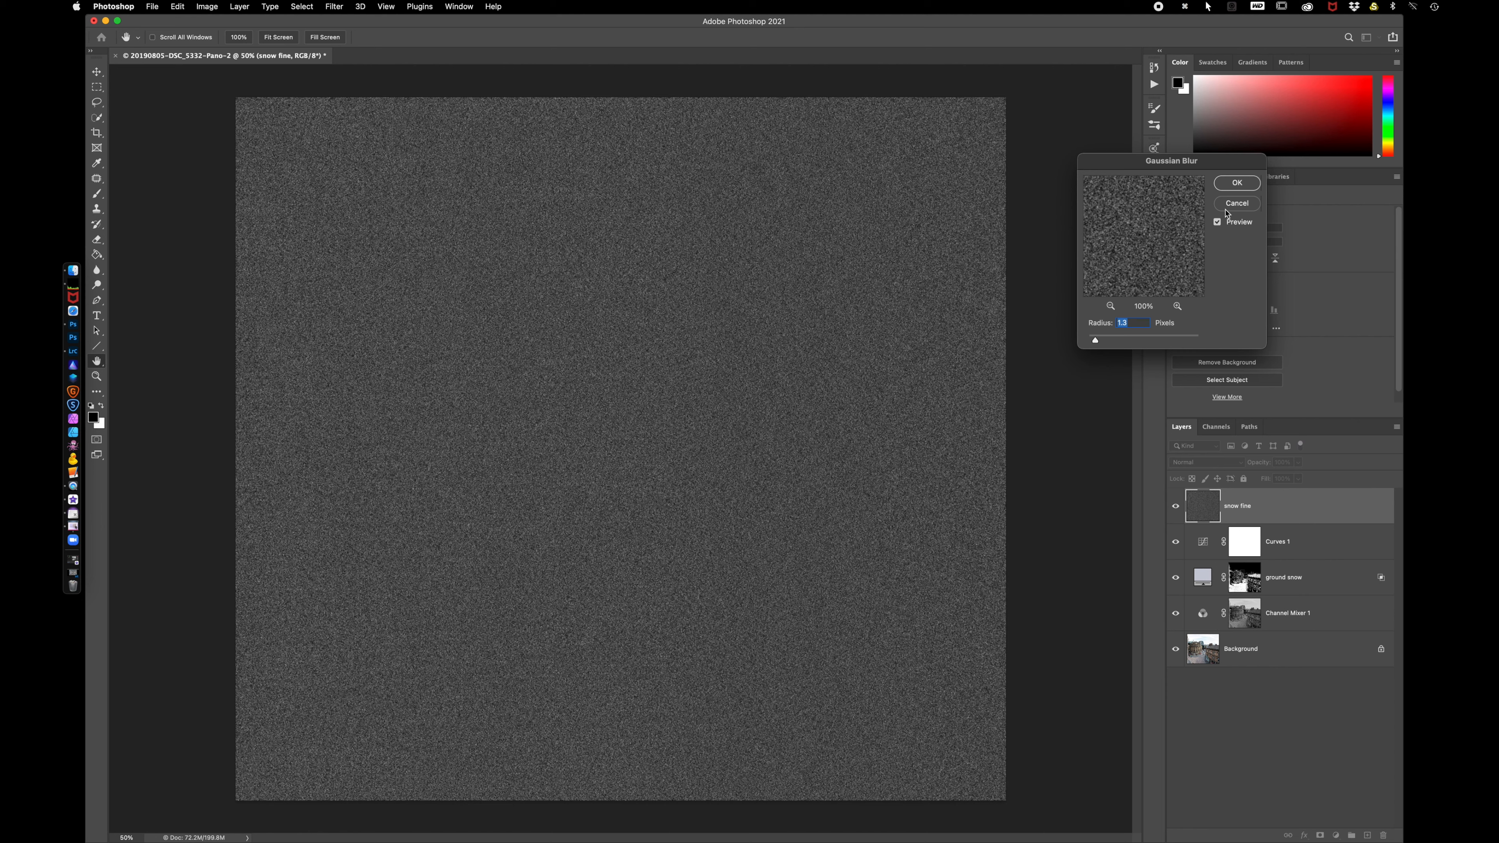
click(1236, 183)
key(b)
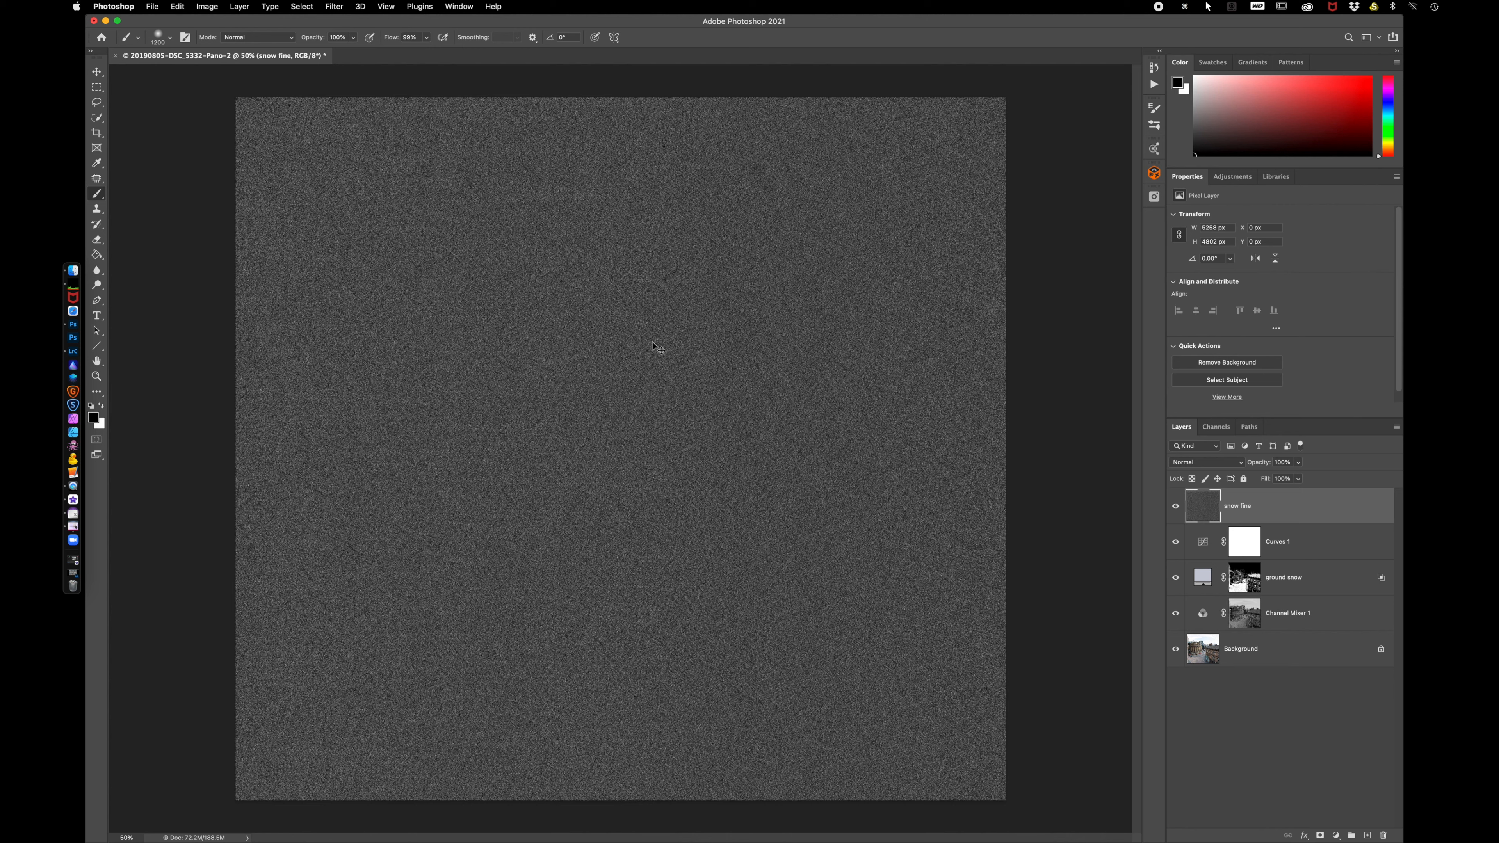
Scale the snow fine layer to 200% in width and height, and set its blend mode to Screen
key(super+t)
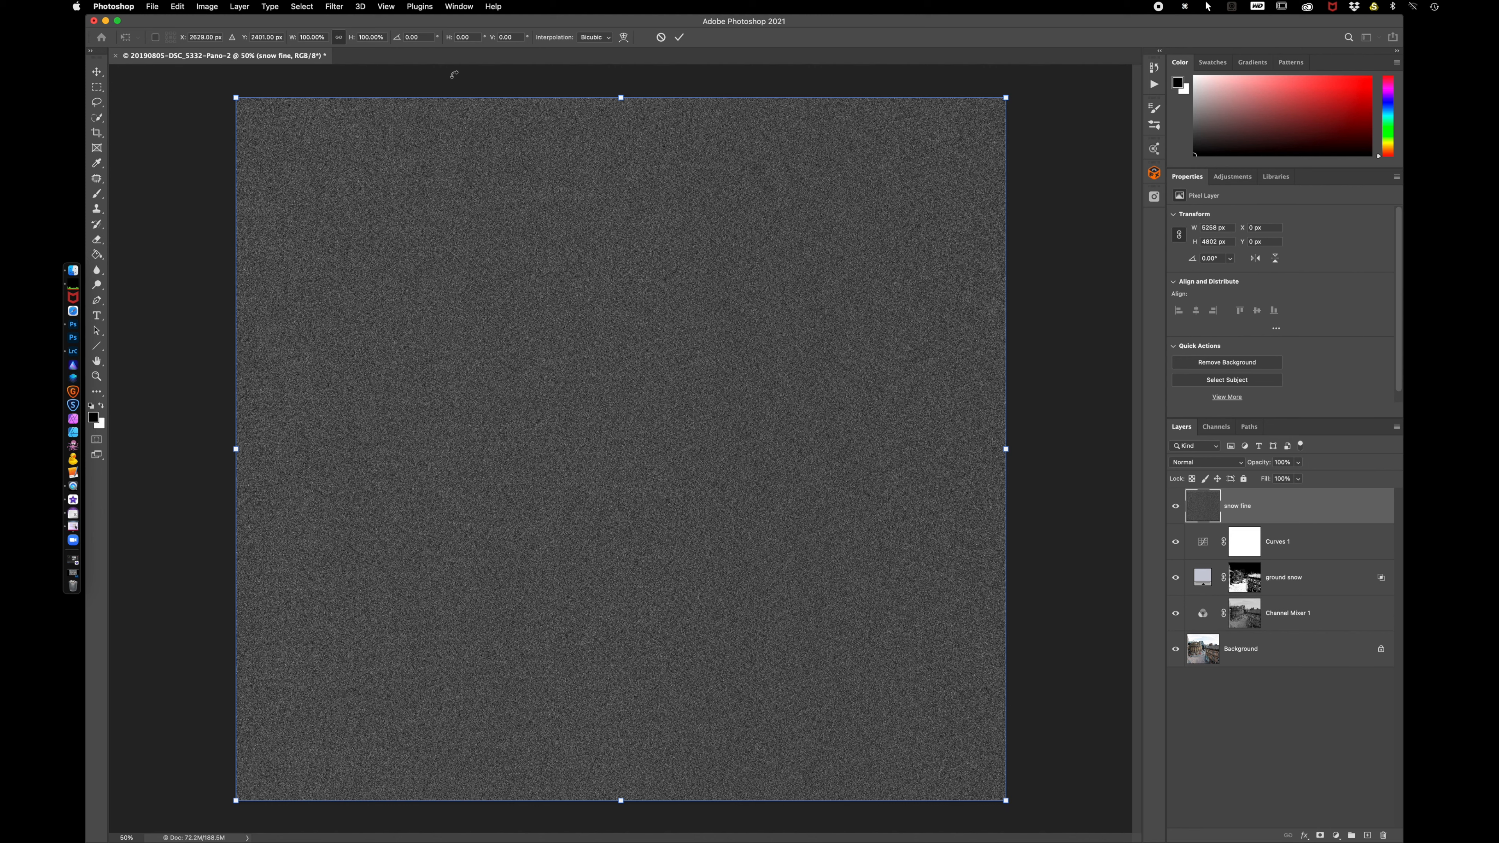
click(373, 37)
text(200)
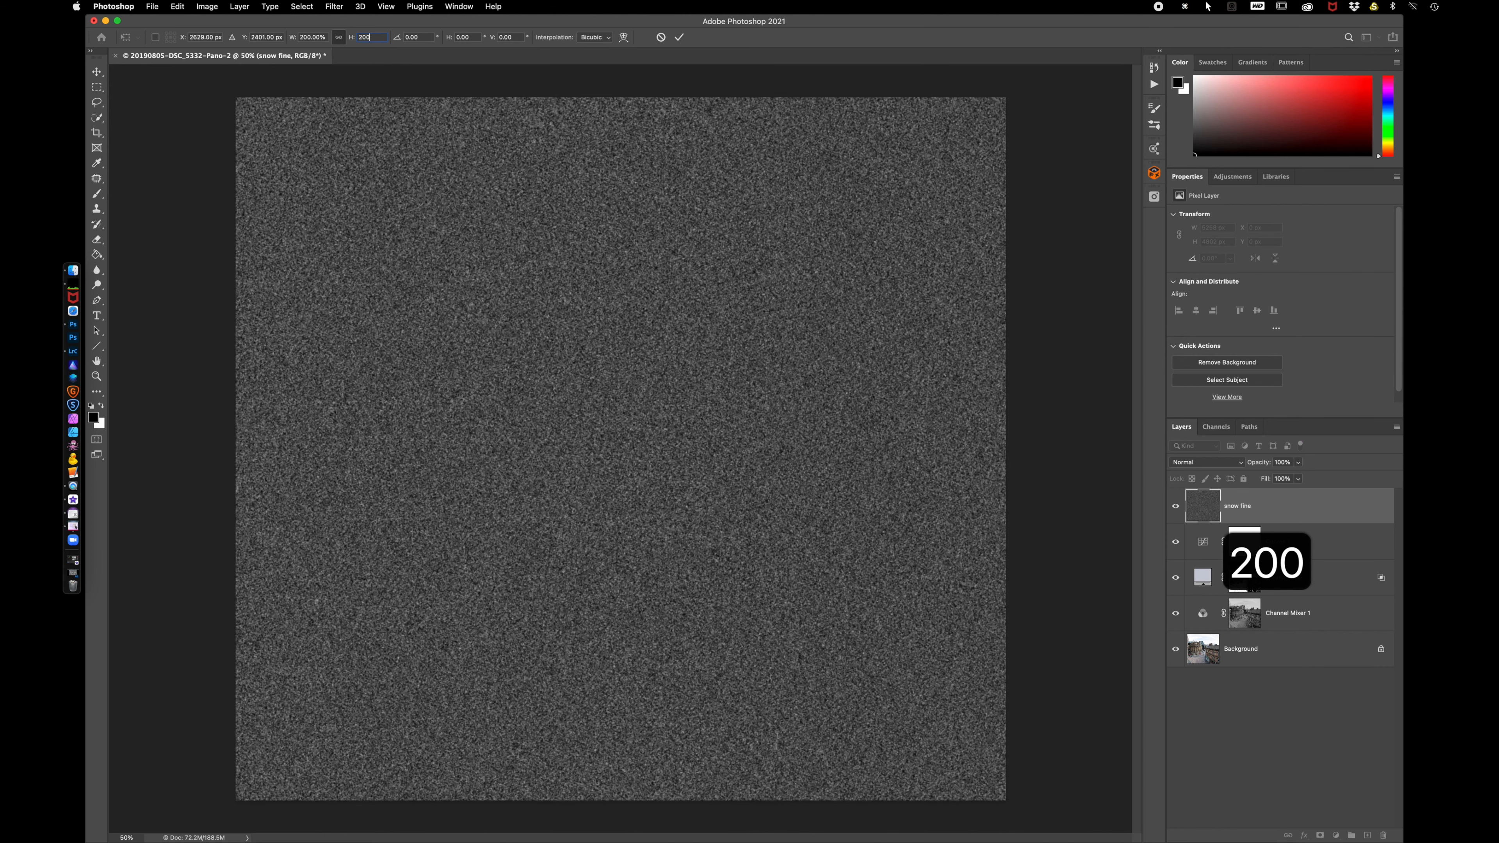
click(679, 37)
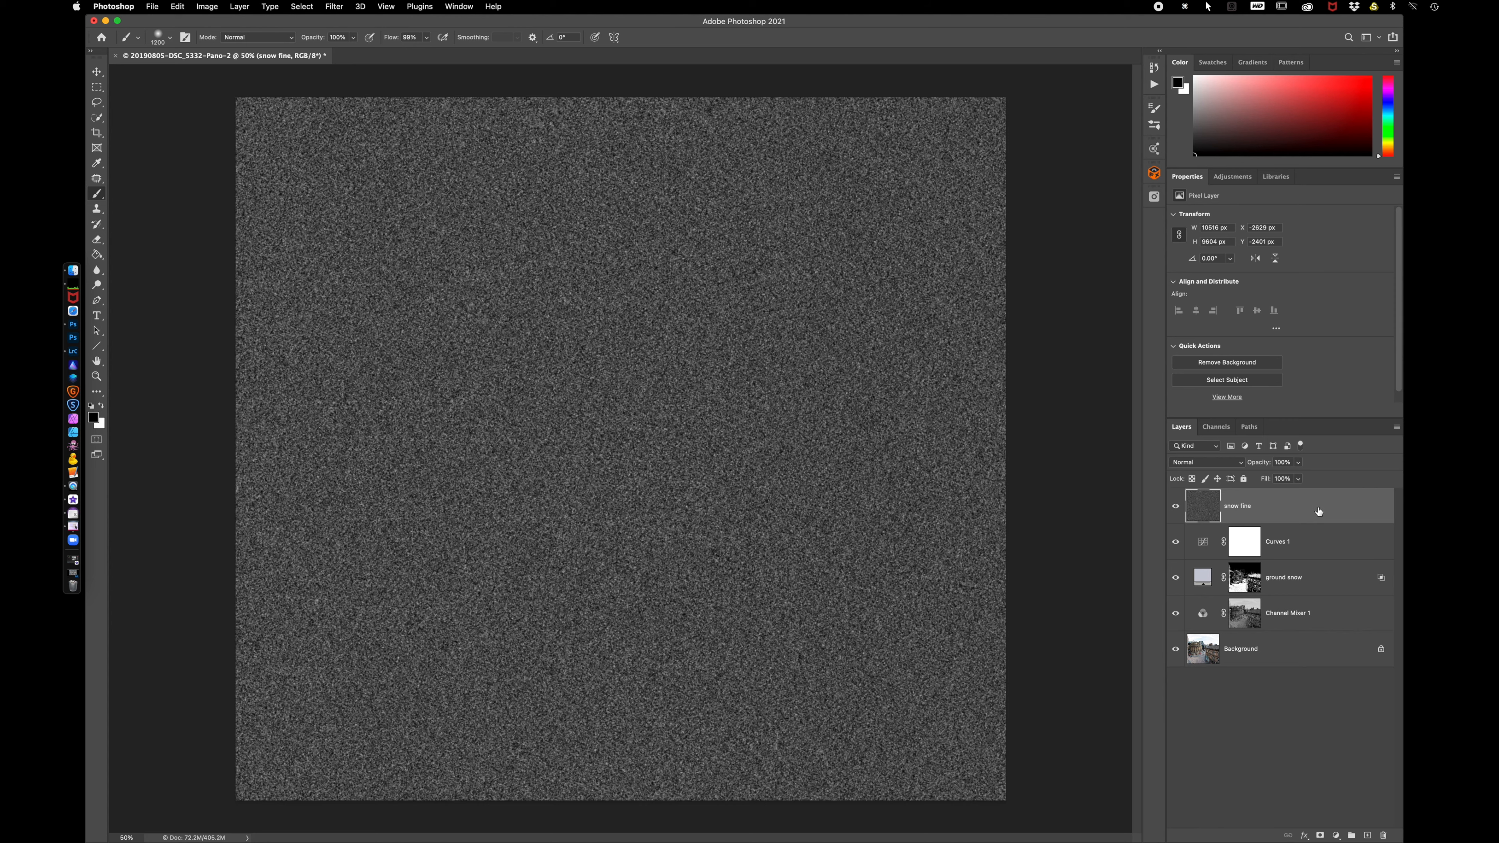
click(1221, 463)
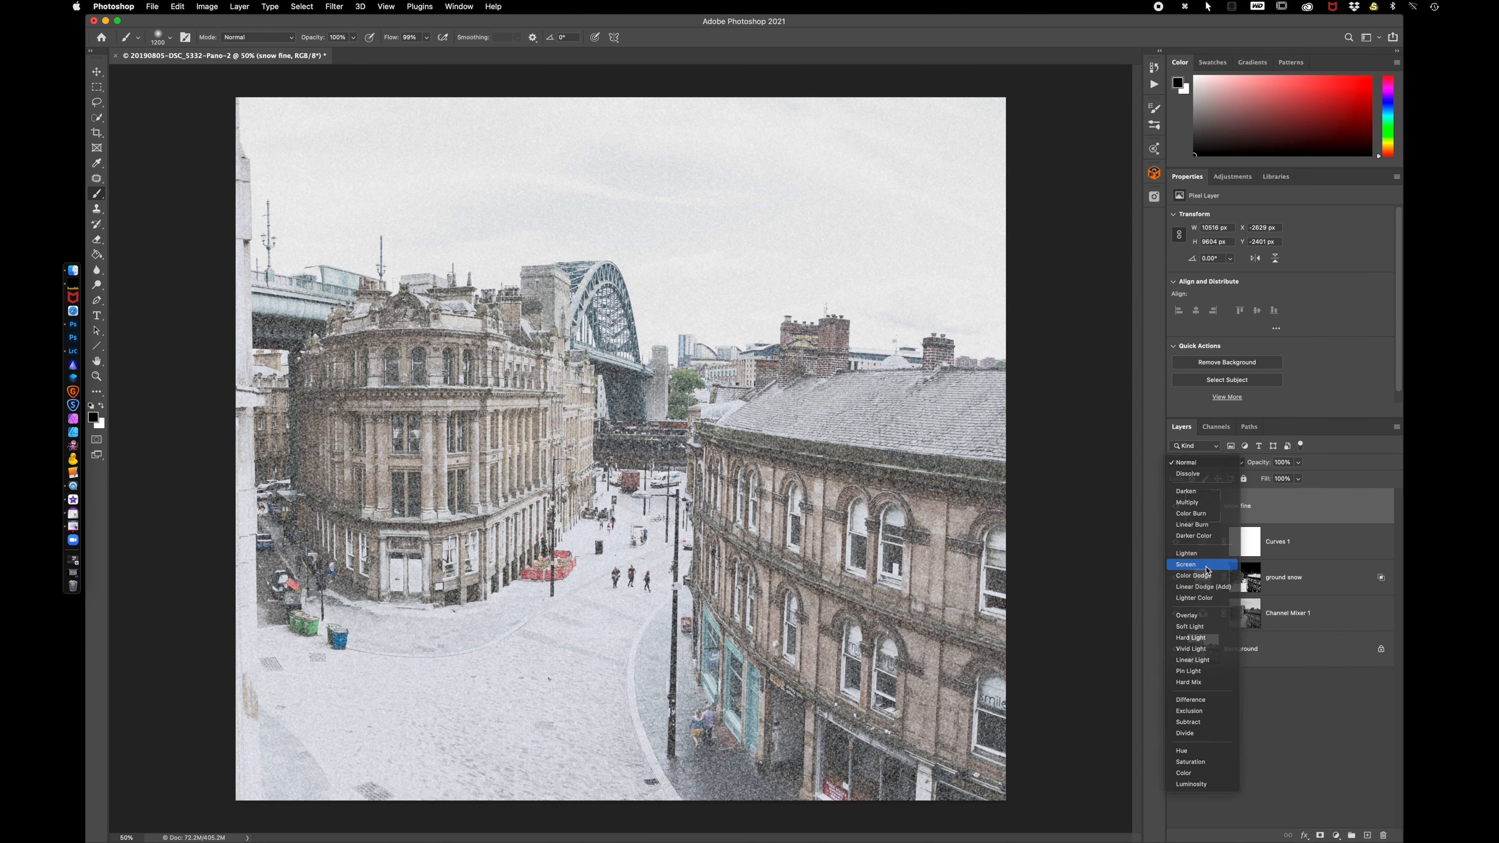
click(1206, 566)
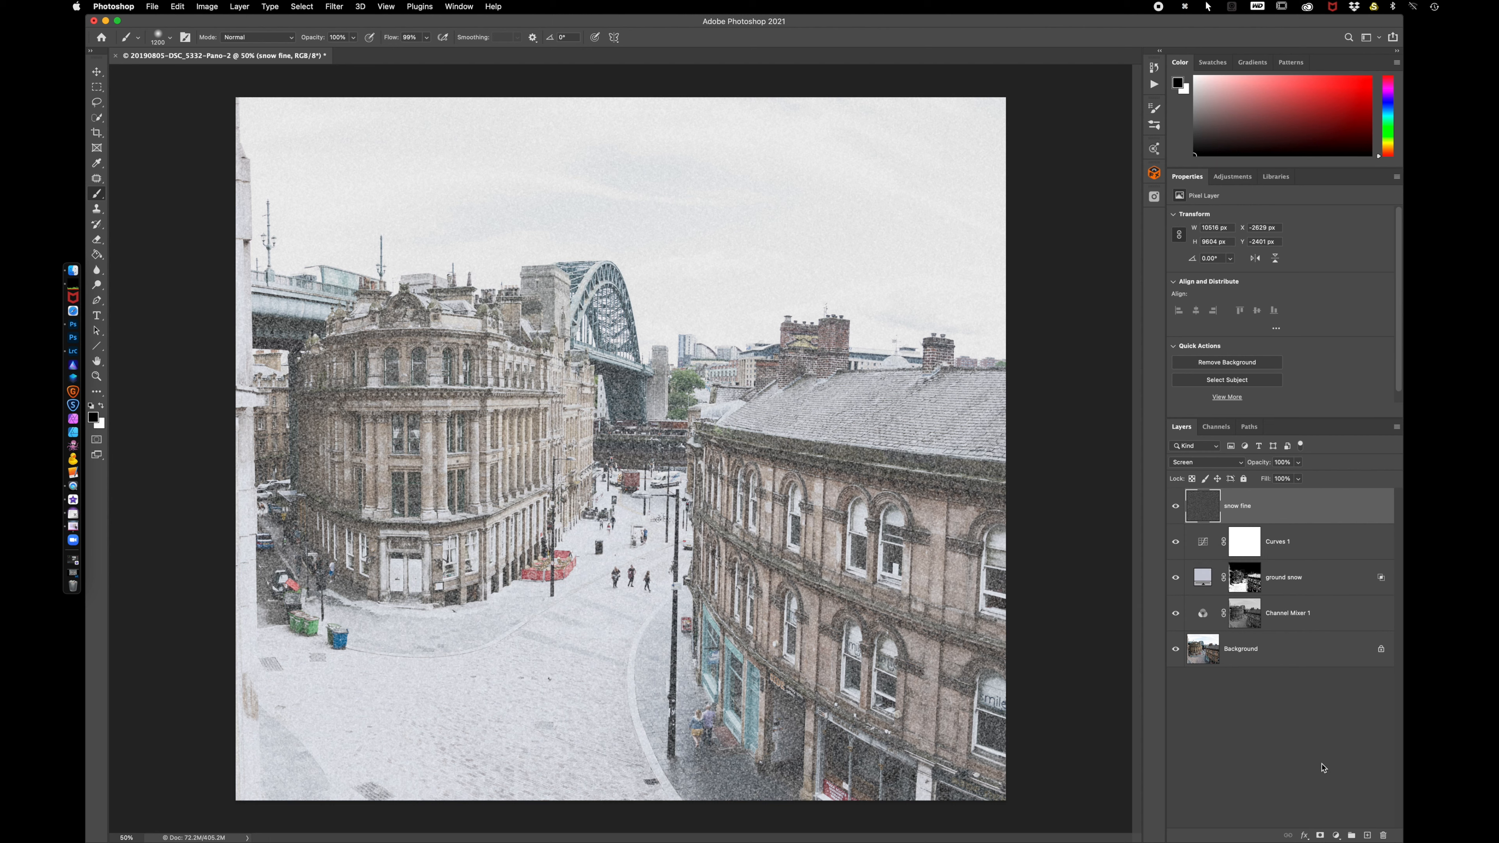
click(1336, 834)
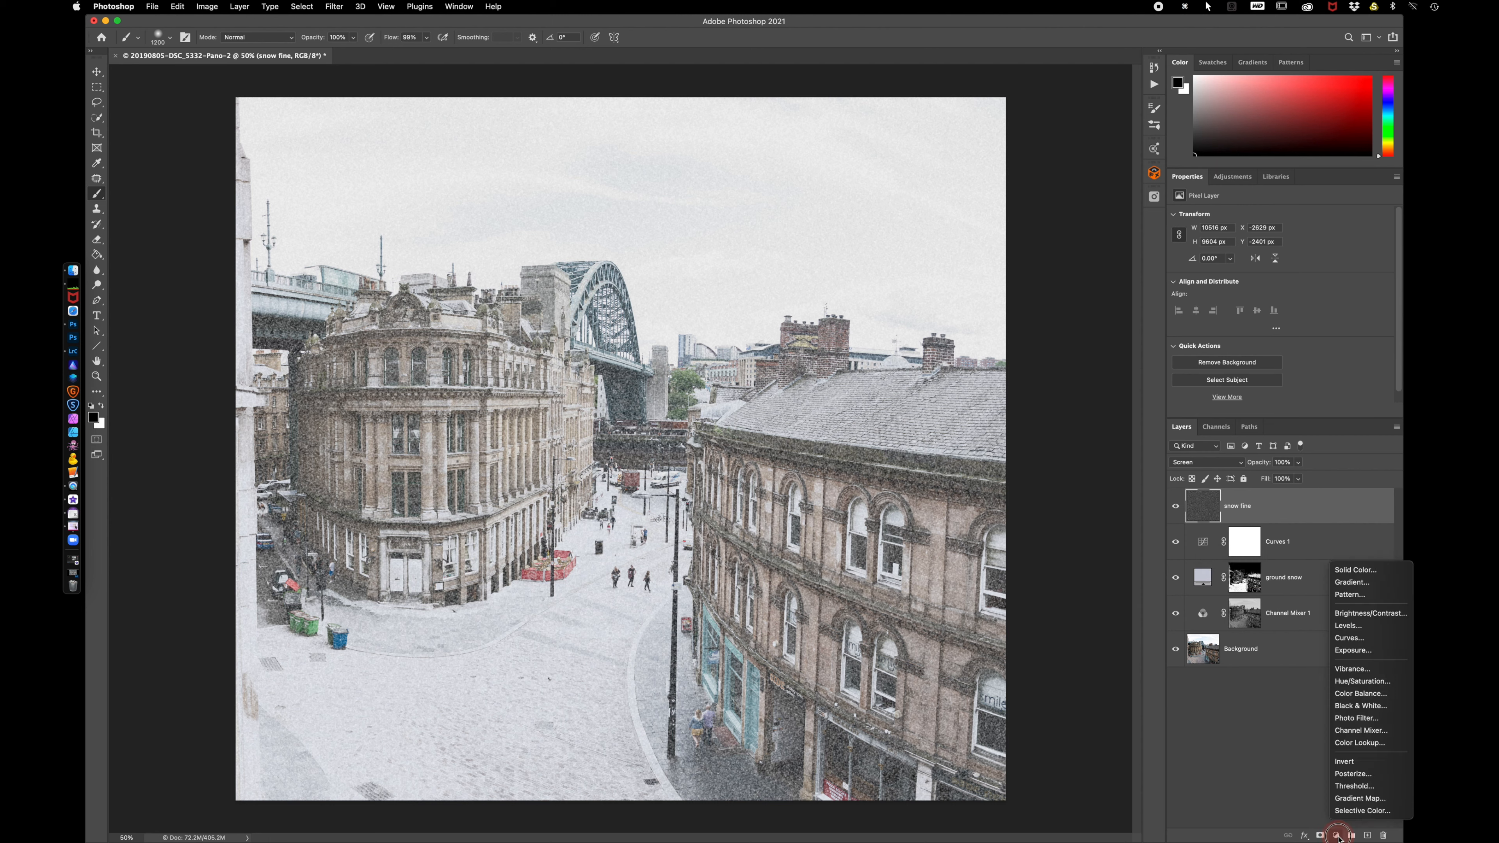
click(1356, 625)
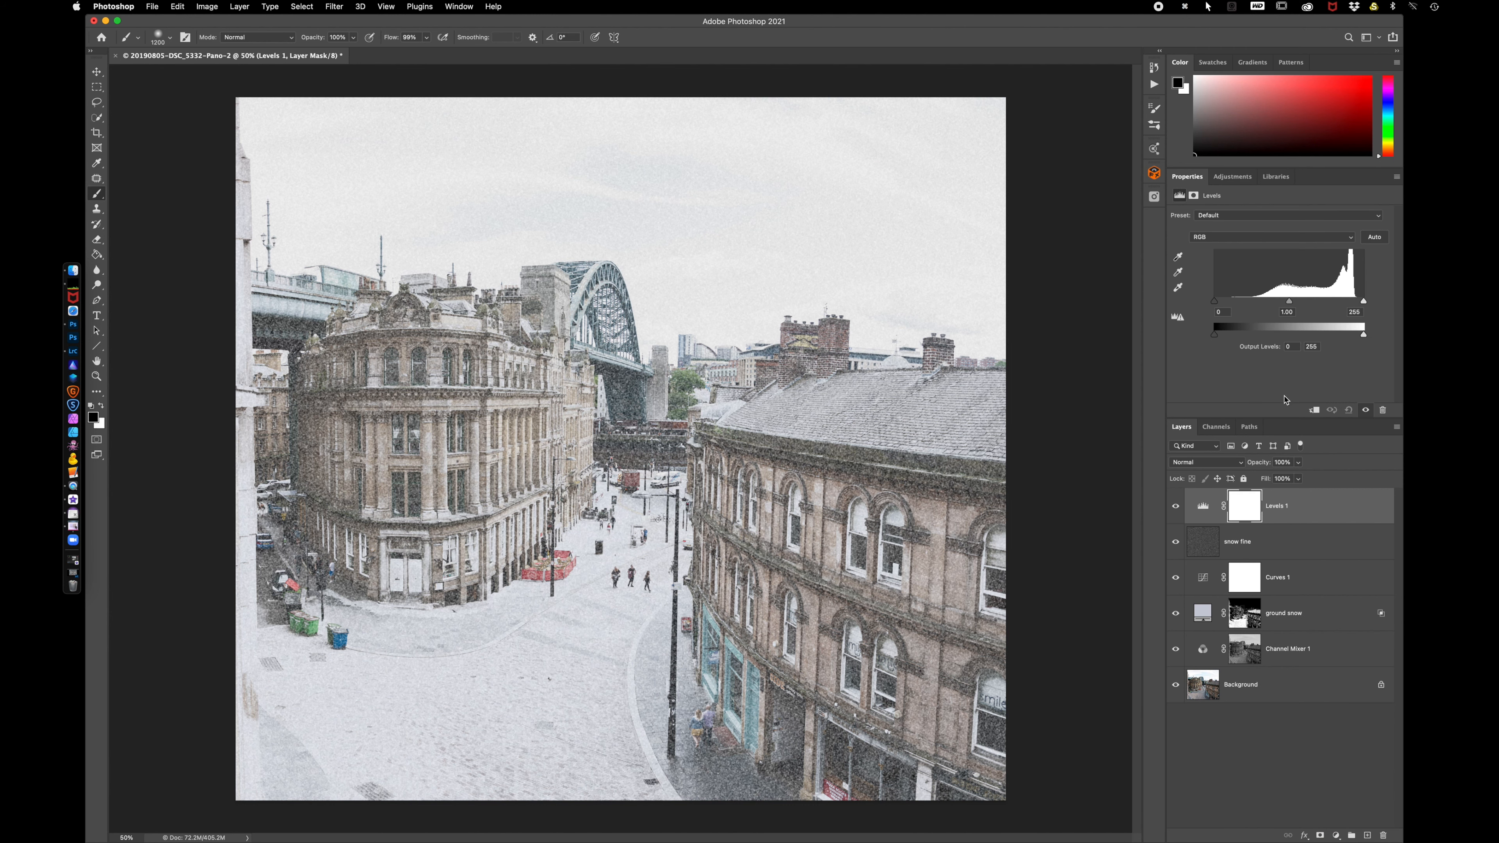
click(1314, 411)
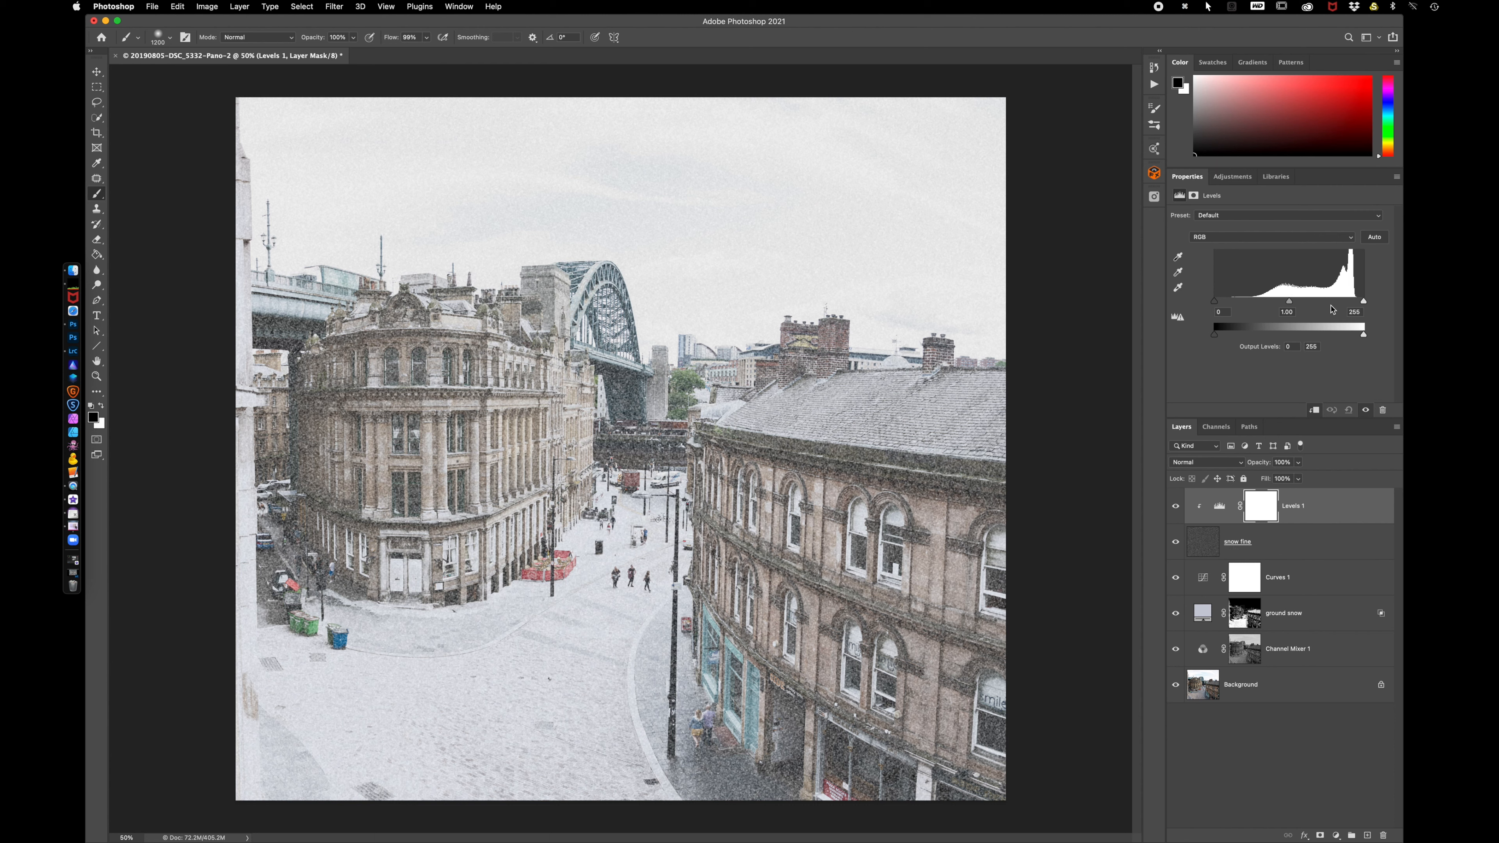
click(1353, 514)
key(BackSpace)
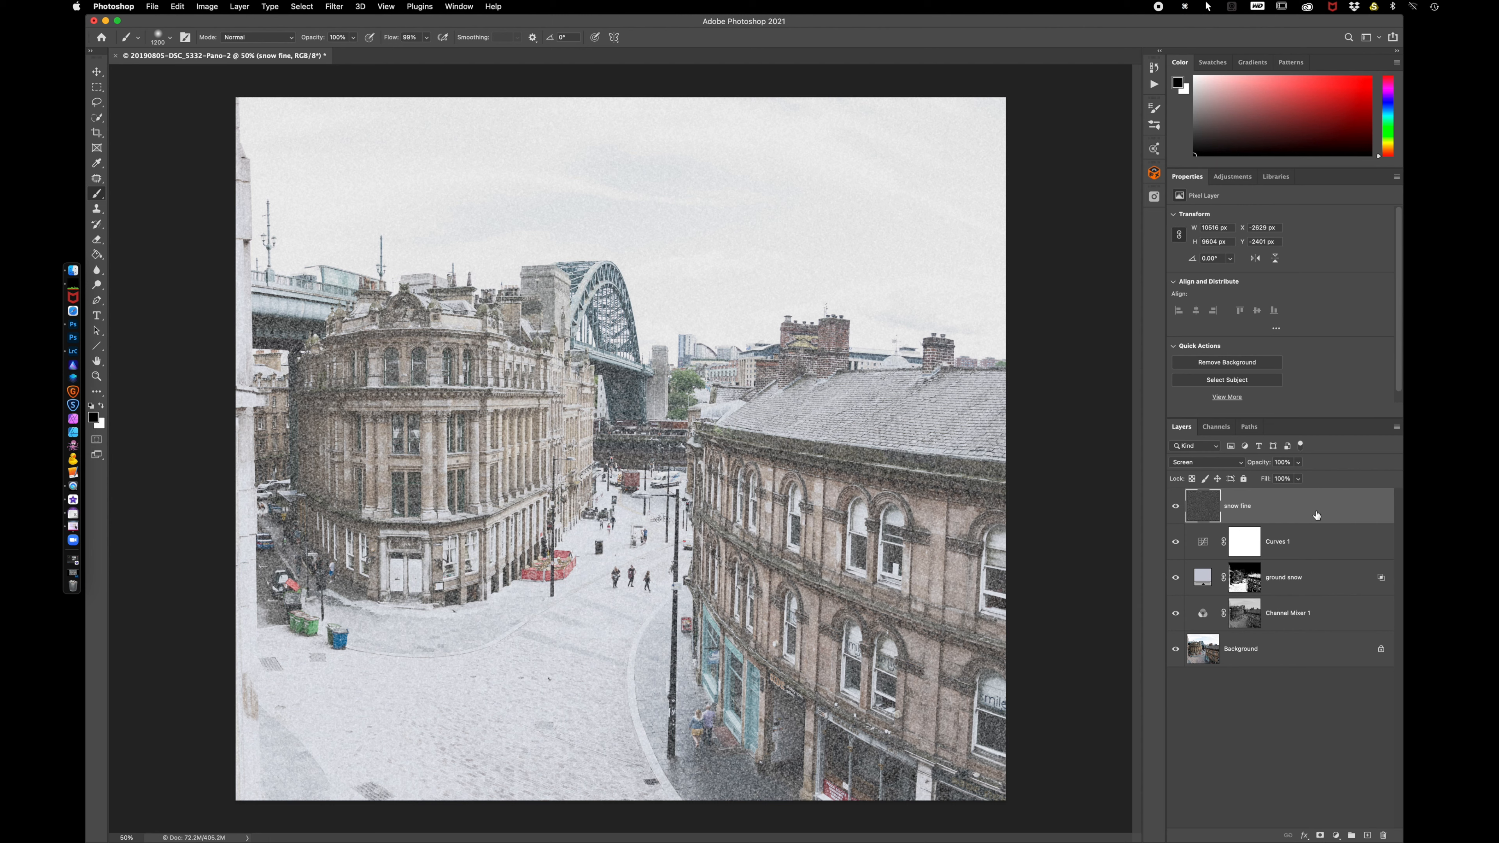
Apply Levels directly to the snow fine layer with the black input level set to 81
key(super+l)
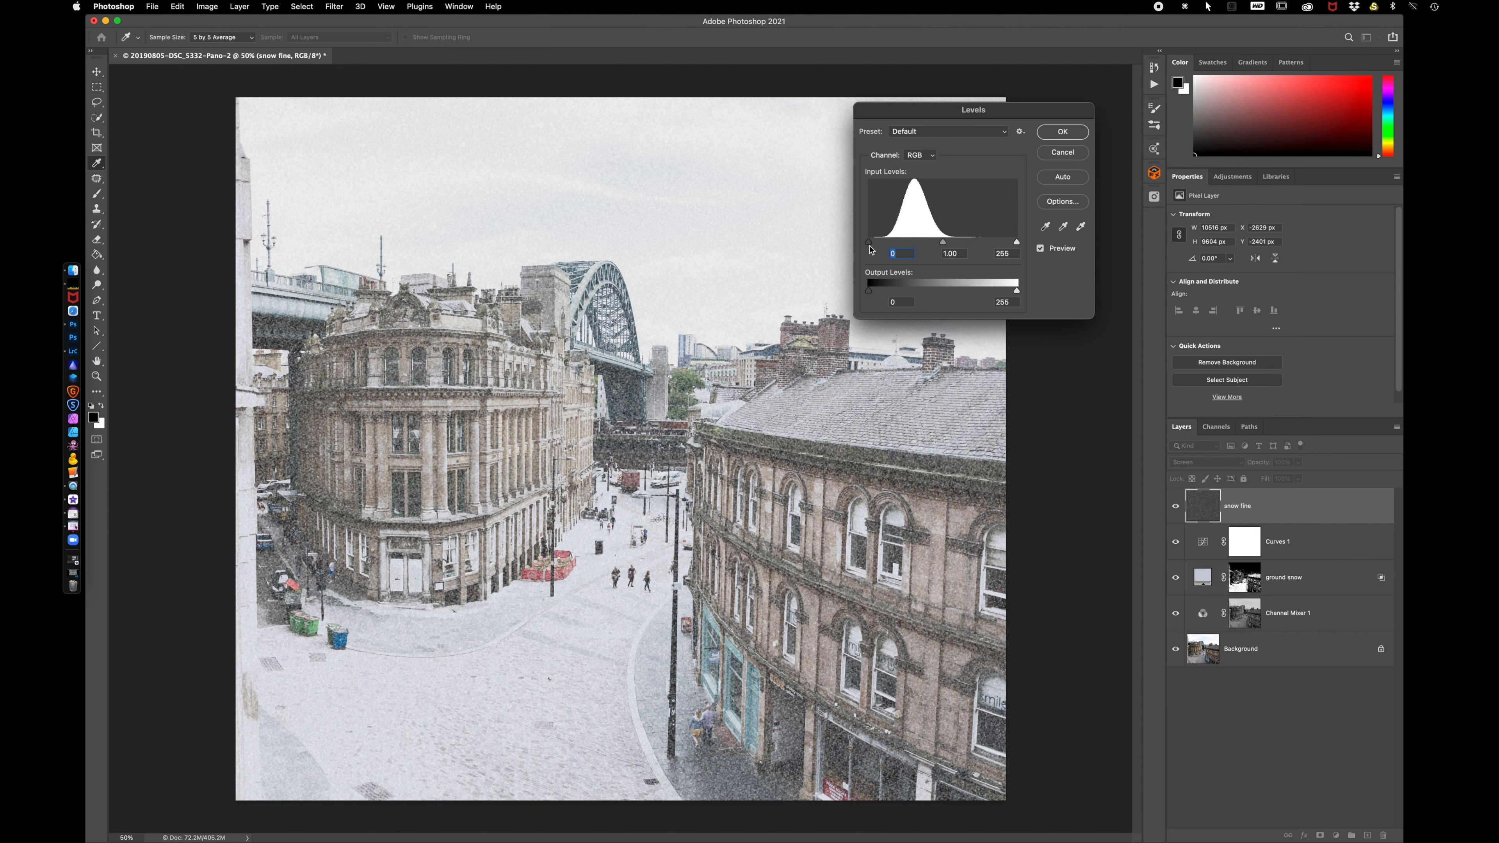
drag(870, 246, 917, 244)
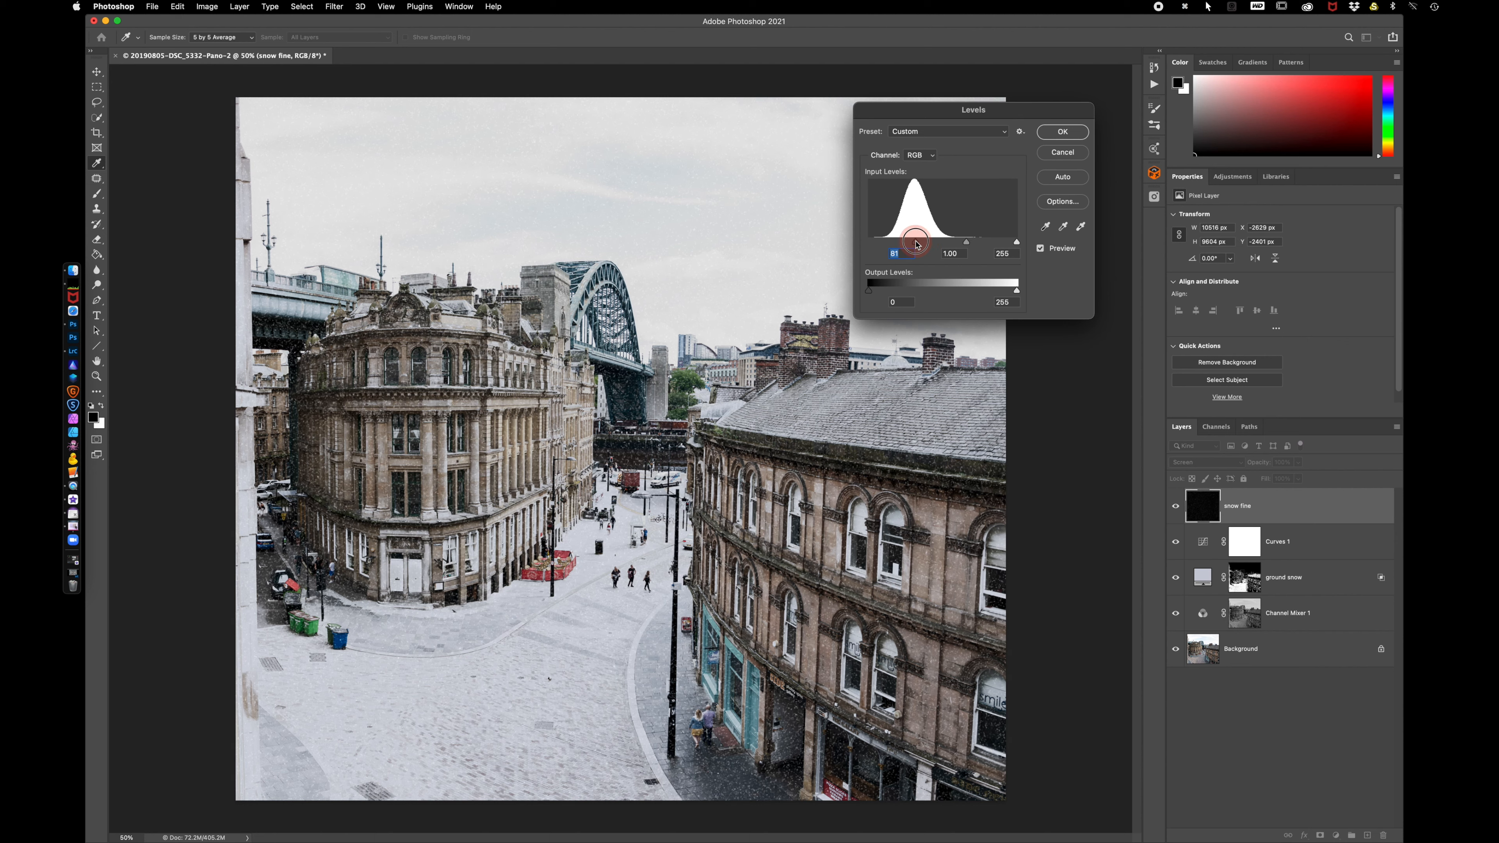
click(1063, 131)
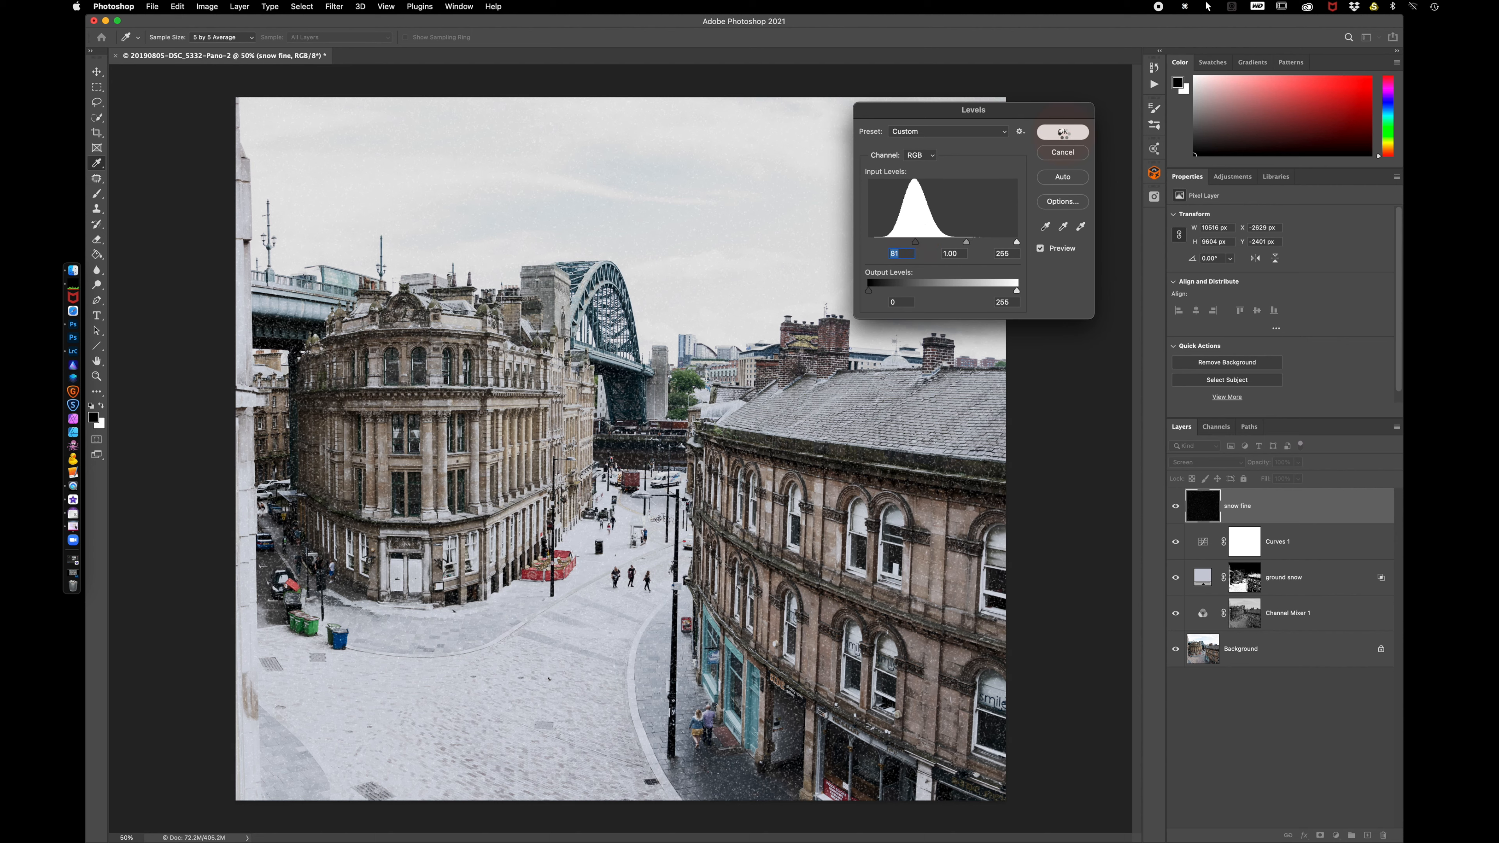
key(b)
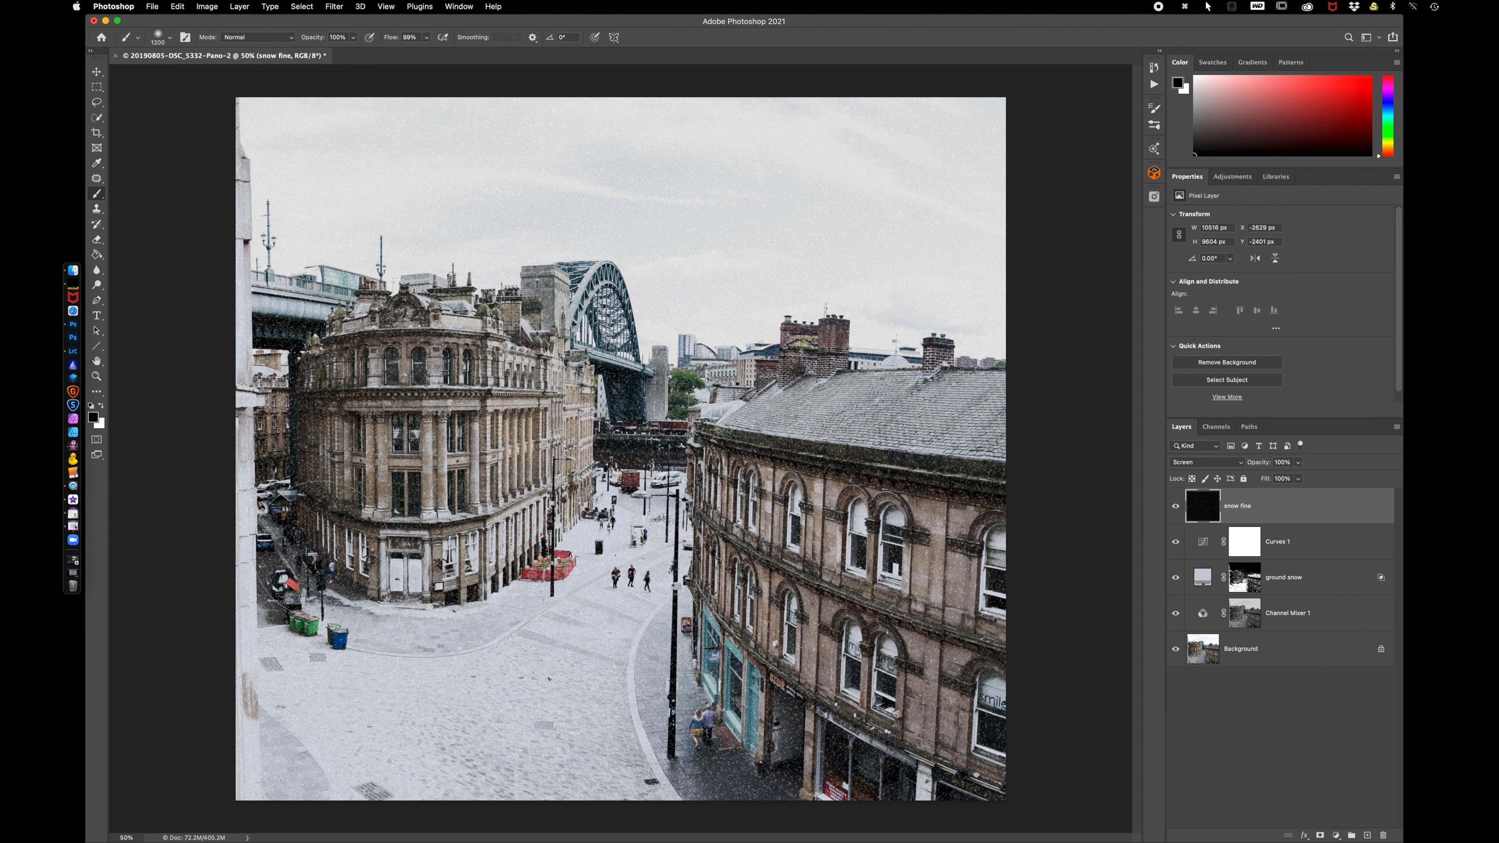
Reduce the brush size to 500 px
key(bracketleft)
key(bracketleft)
key(bracketleft)
key(bracketleft)
key(bracketleft)
key(bracketleft)
key(bracketleft)
Add another layer on top, name it snow bigger, and fill it with black
click(1367, 835)
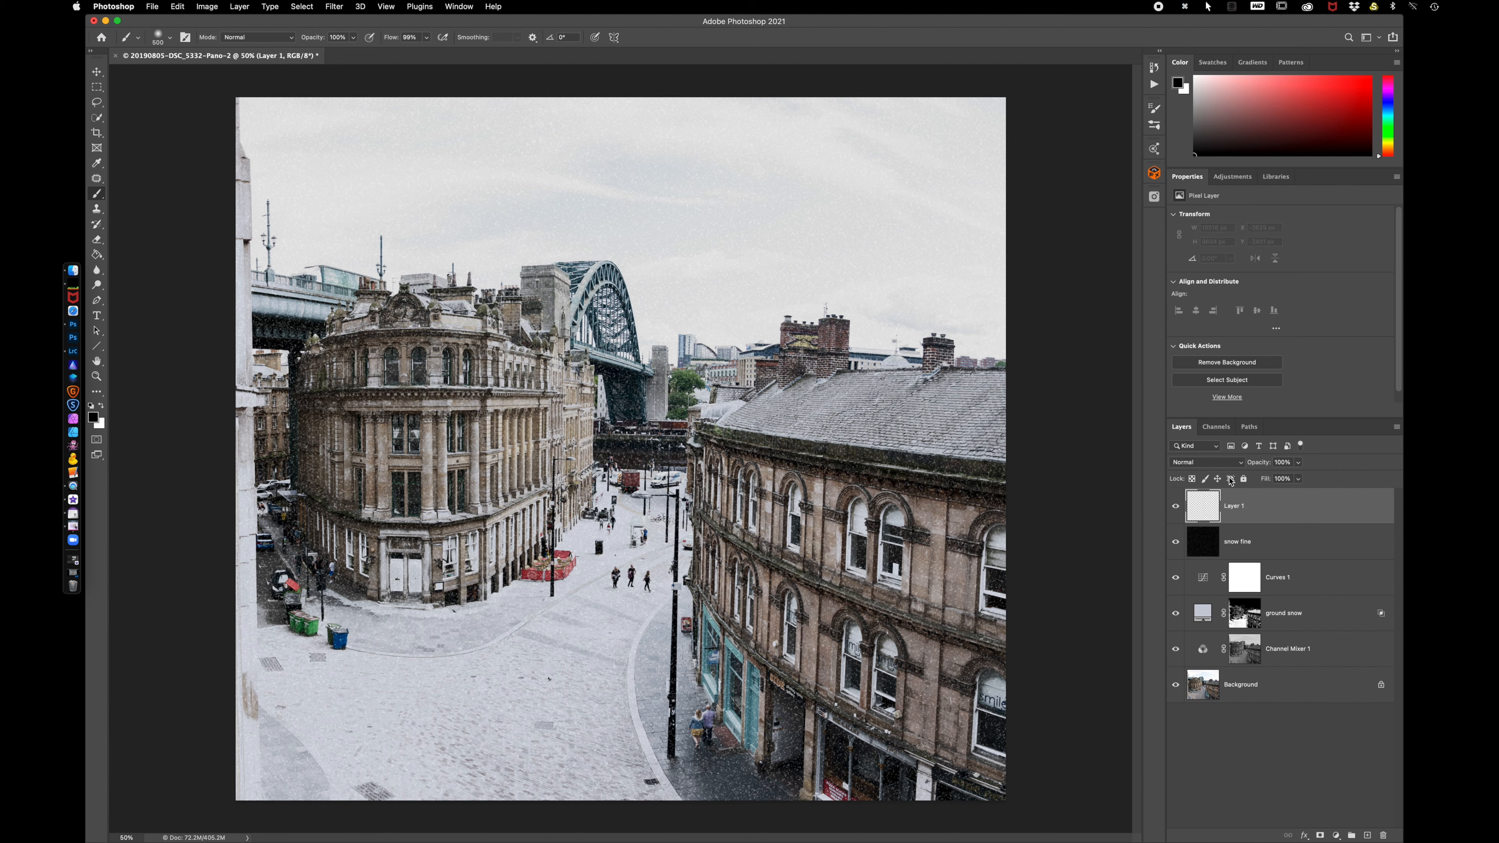
click(1235, 509)
double_click(1235, 508)
text(snow bigger)
key(Return)
key(alt+BackSpace)
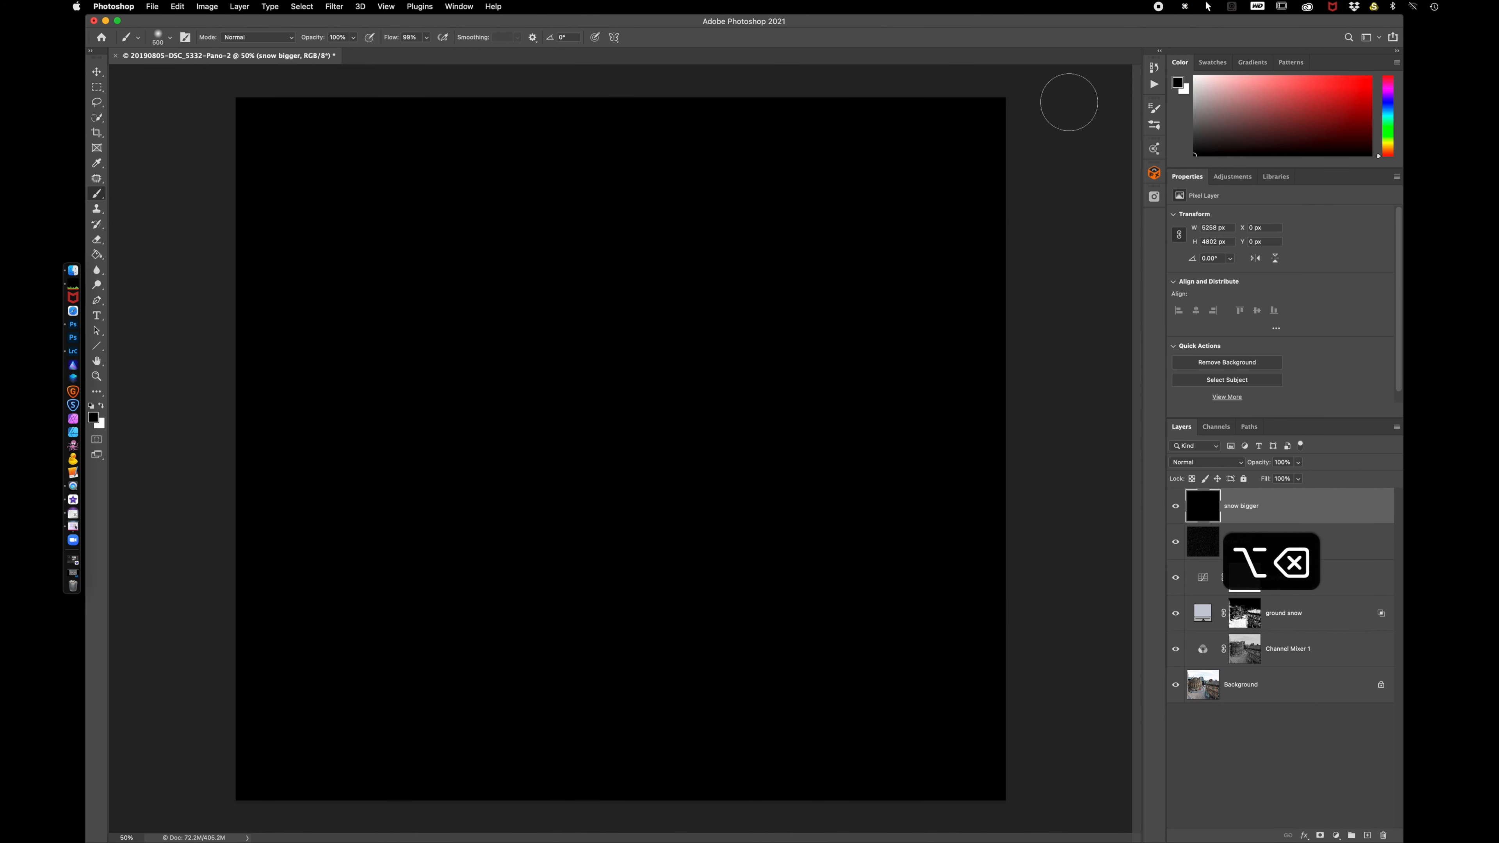
Add 100% Gaussian monochromatic noise to the snow bigger layer
click(334, 7)
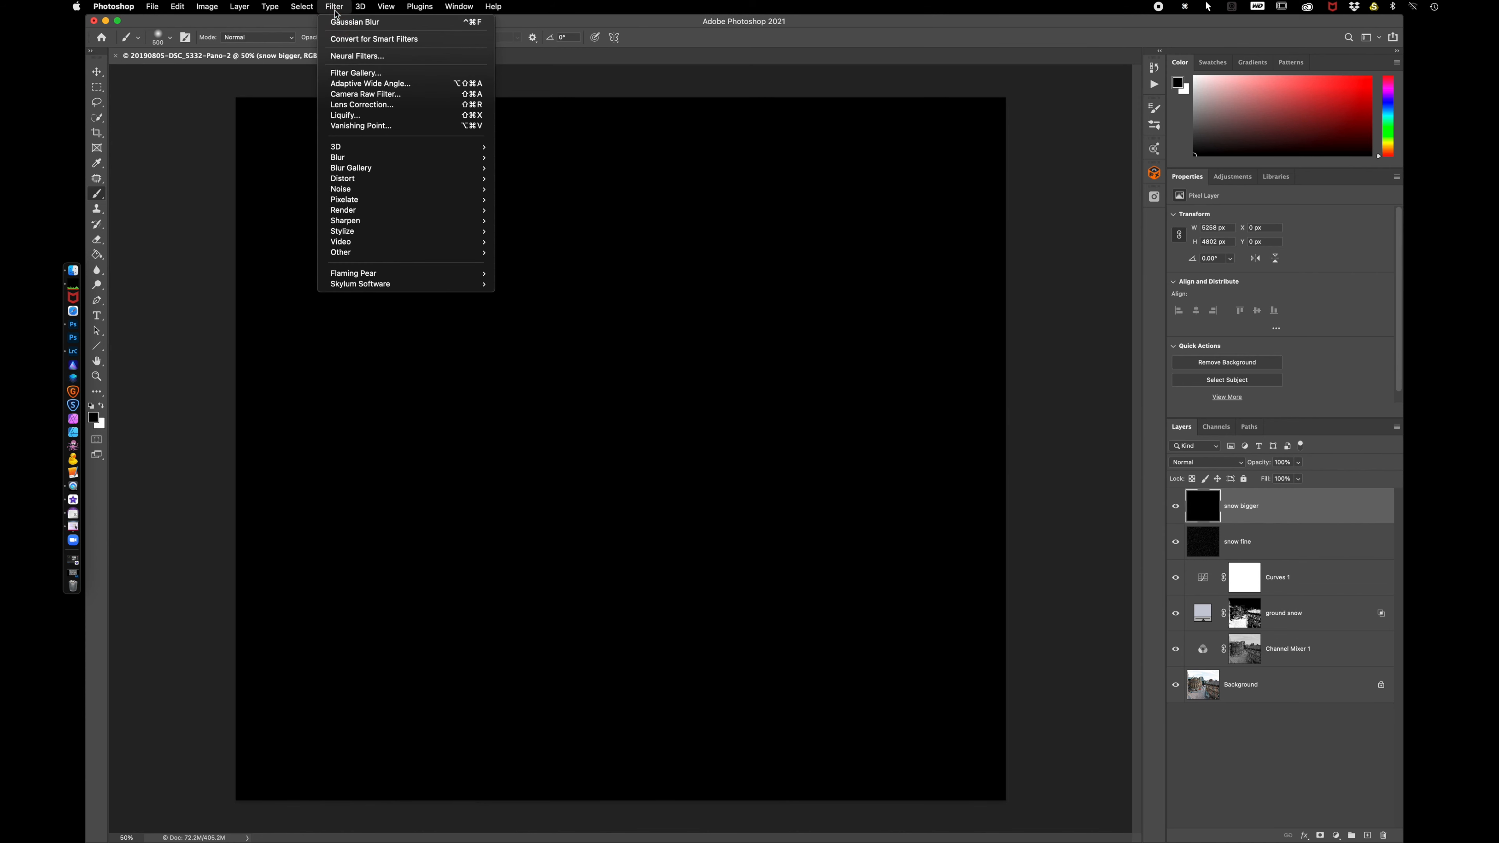
mouse_move(372, 160)
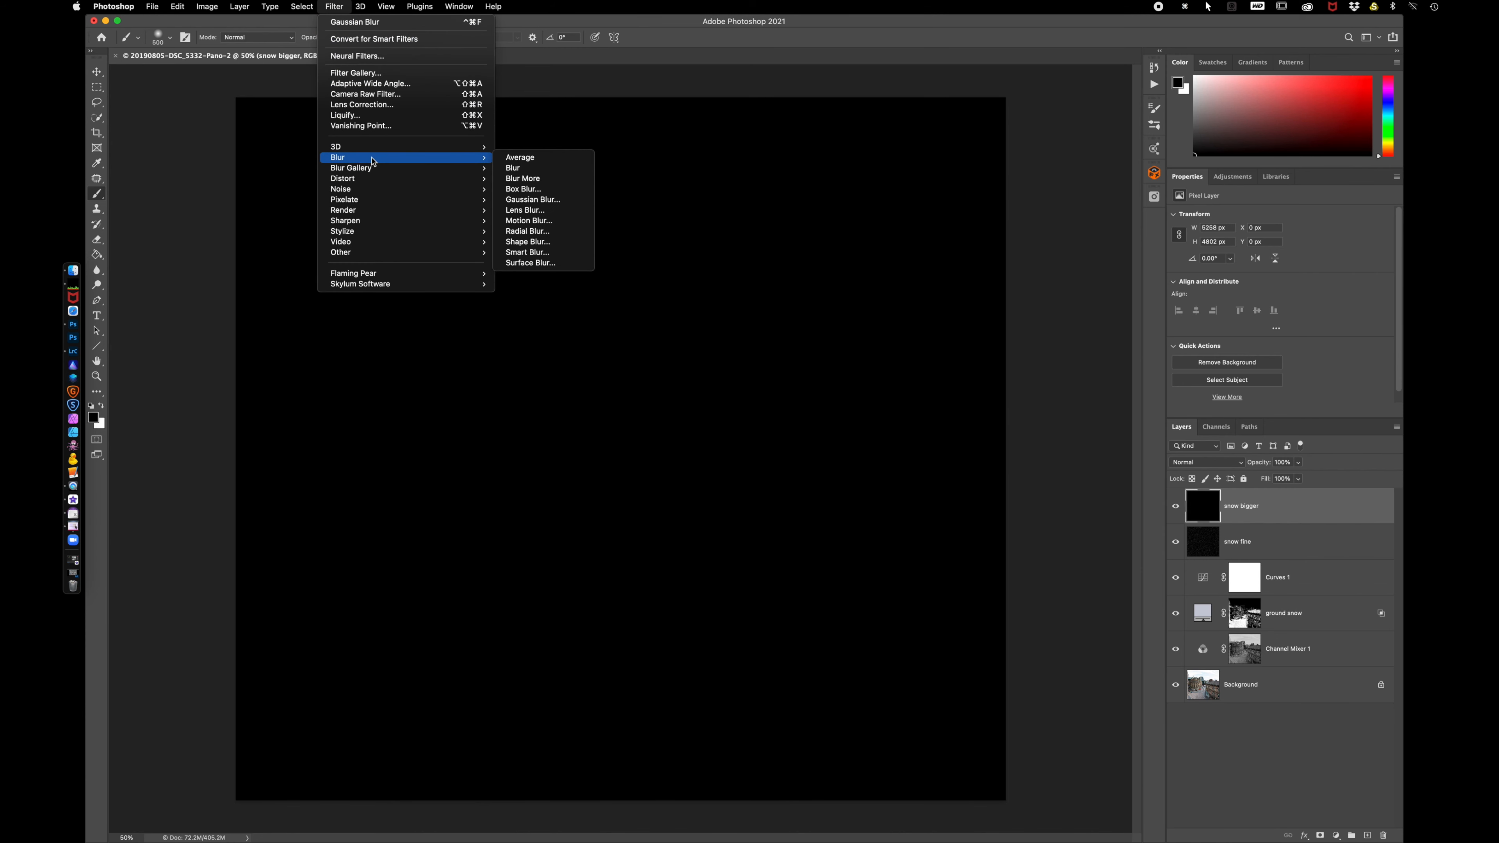
mouse_move(364, 190)
click(563, 194)
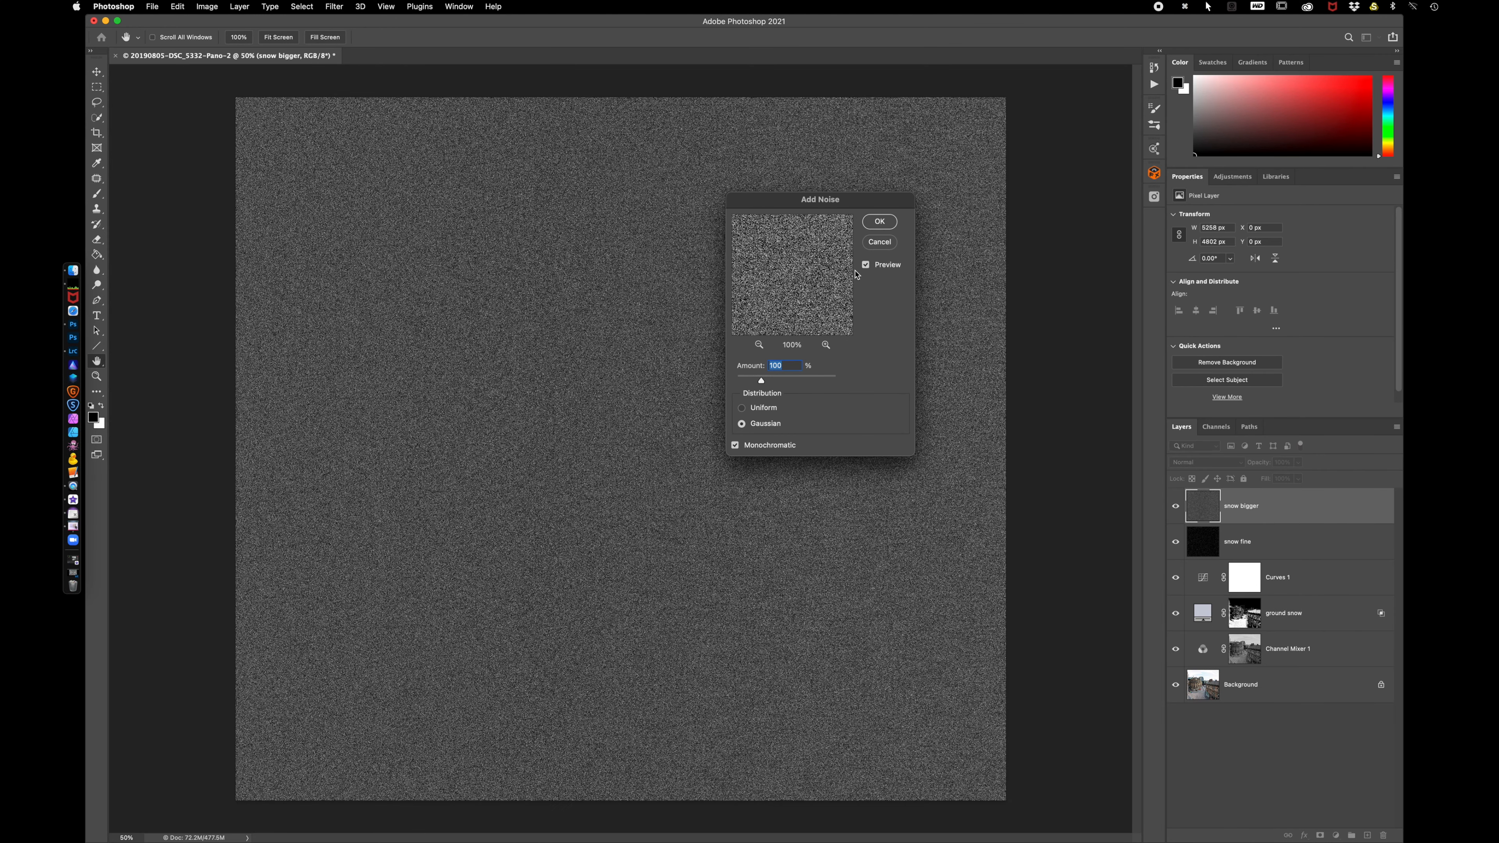
click(879, 222)
Apply a Gaussian Blur with a 1.3-pixel radius to the noise on the snow bigger layer
click(327, 9)
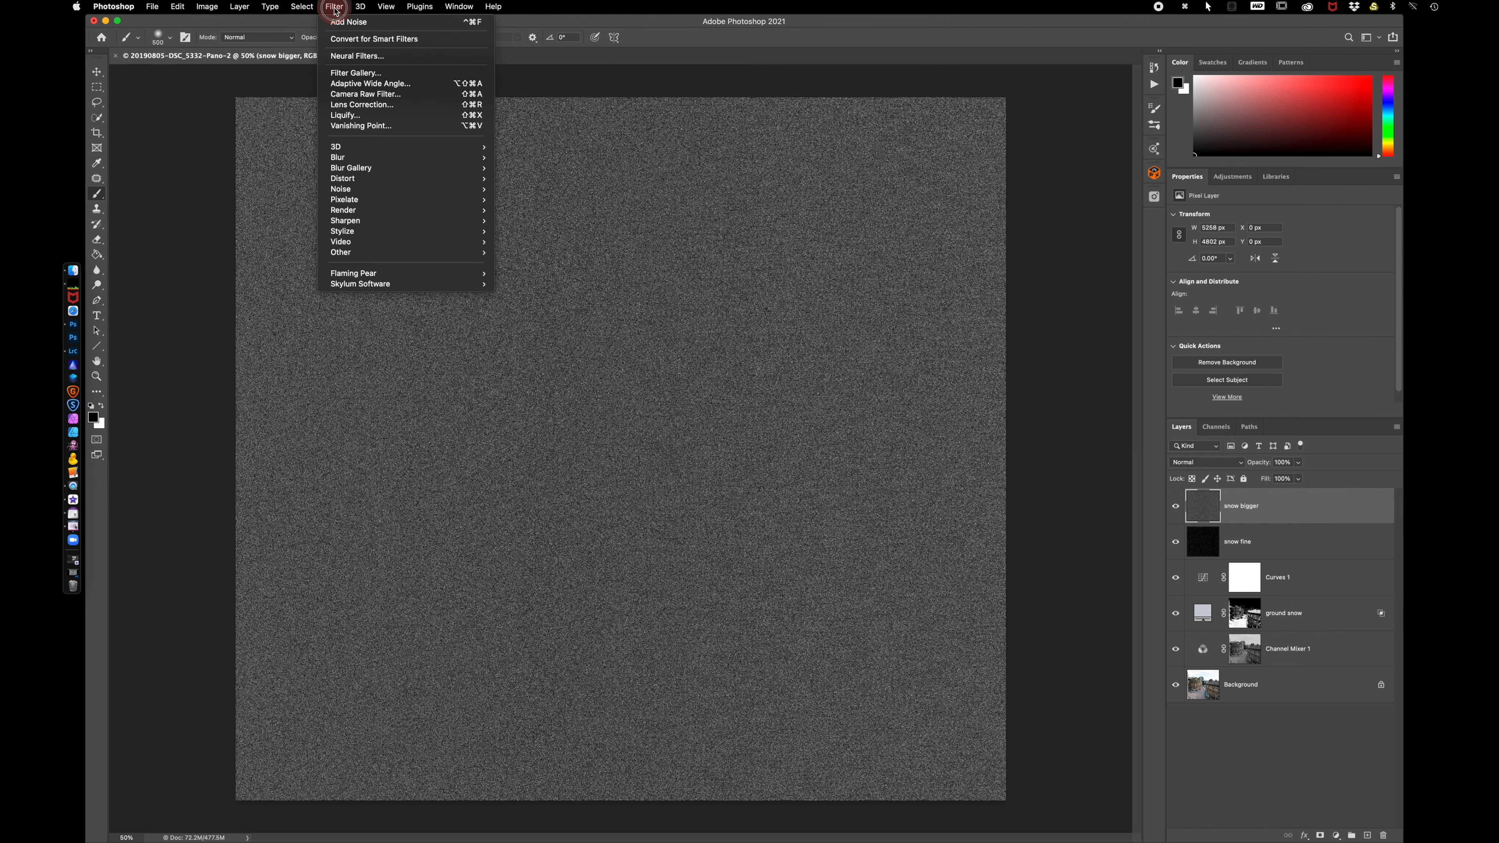
mouse_move(410, 160)
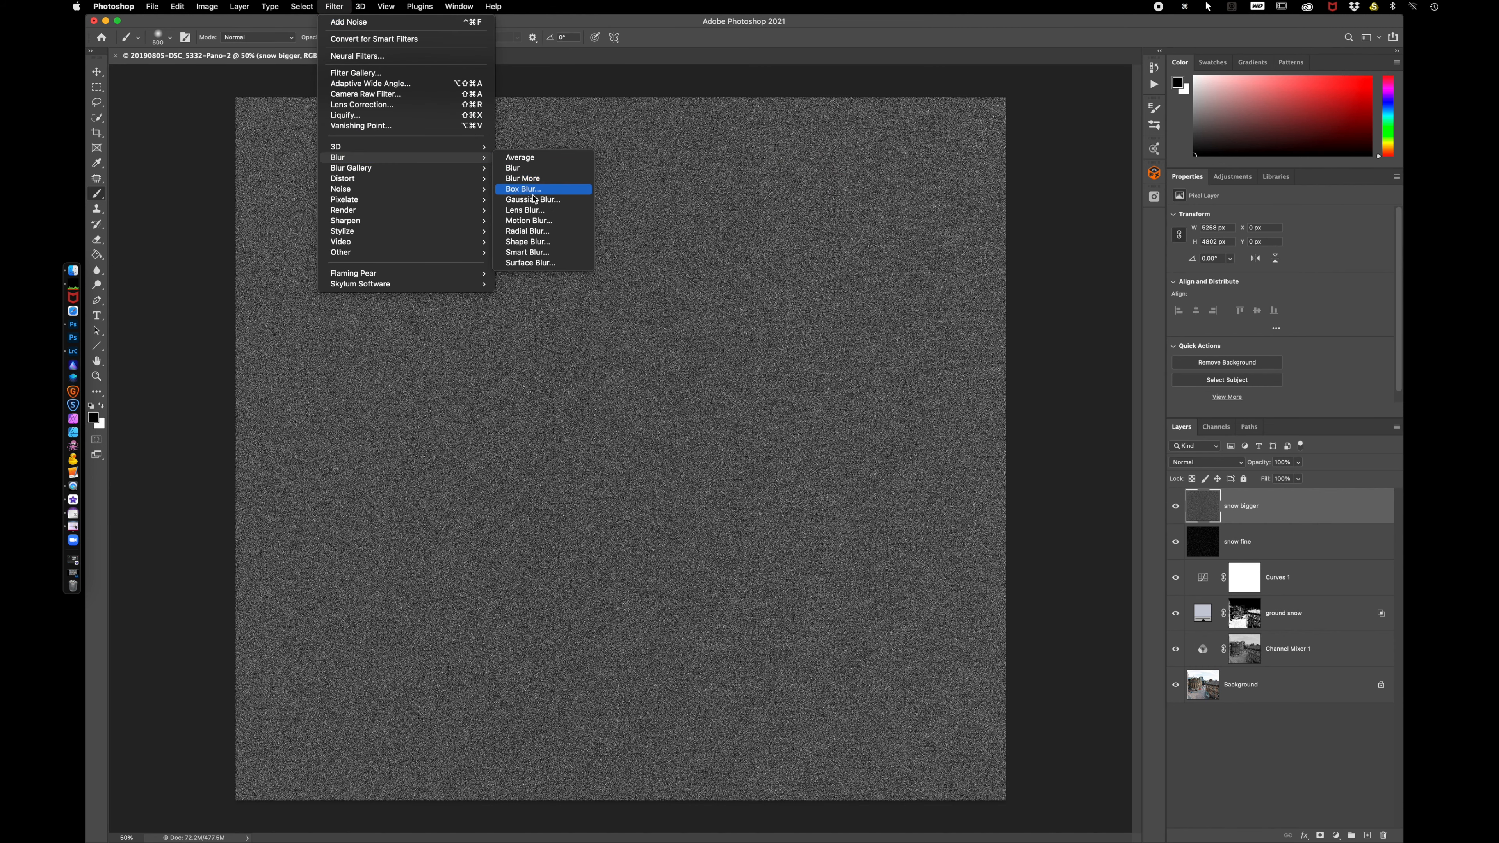
click(534, 201)
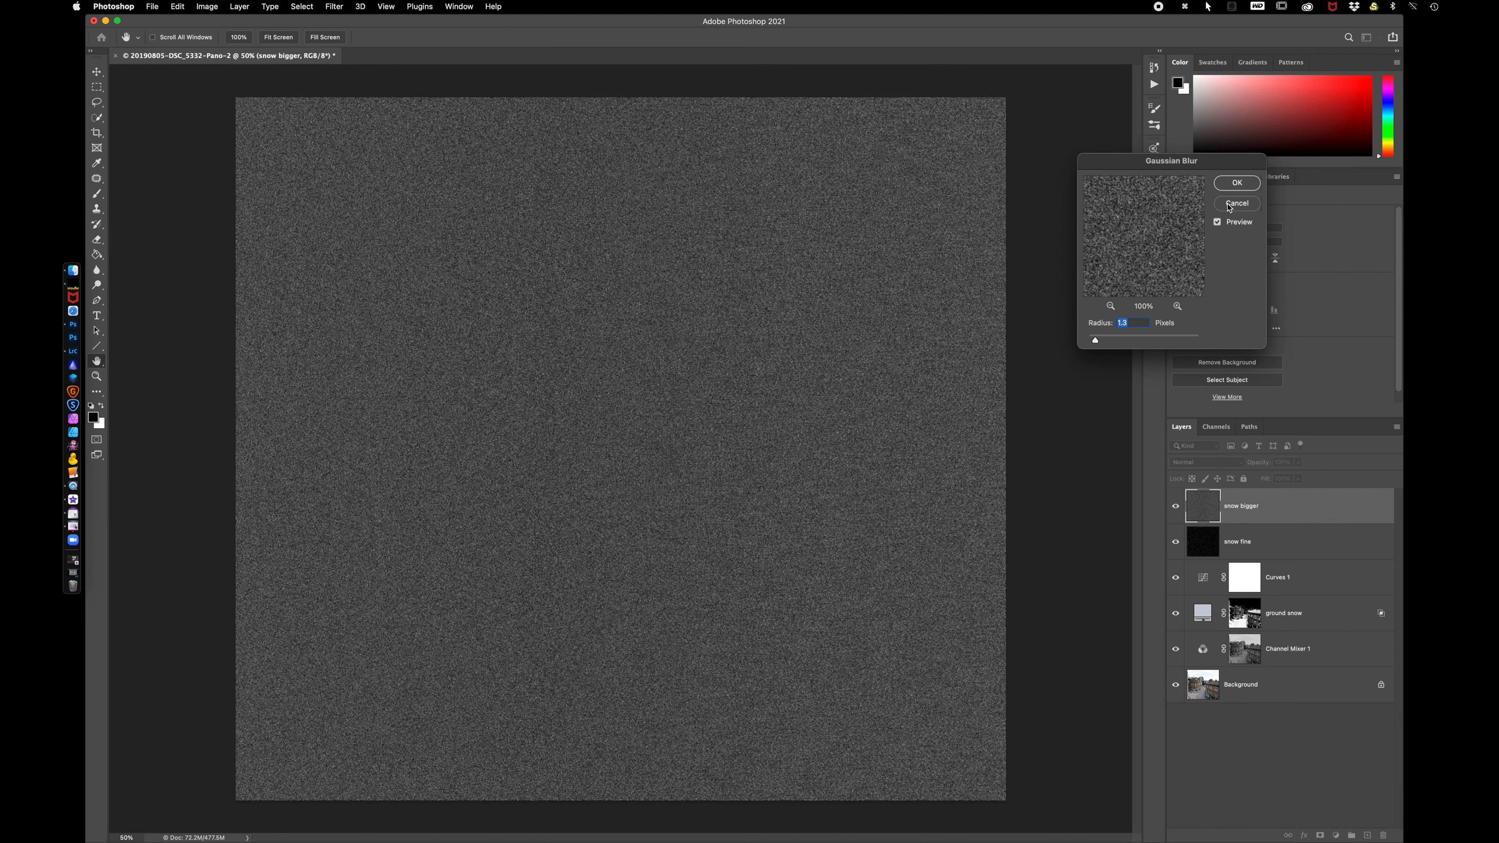
click(1237, 182)
key(b)
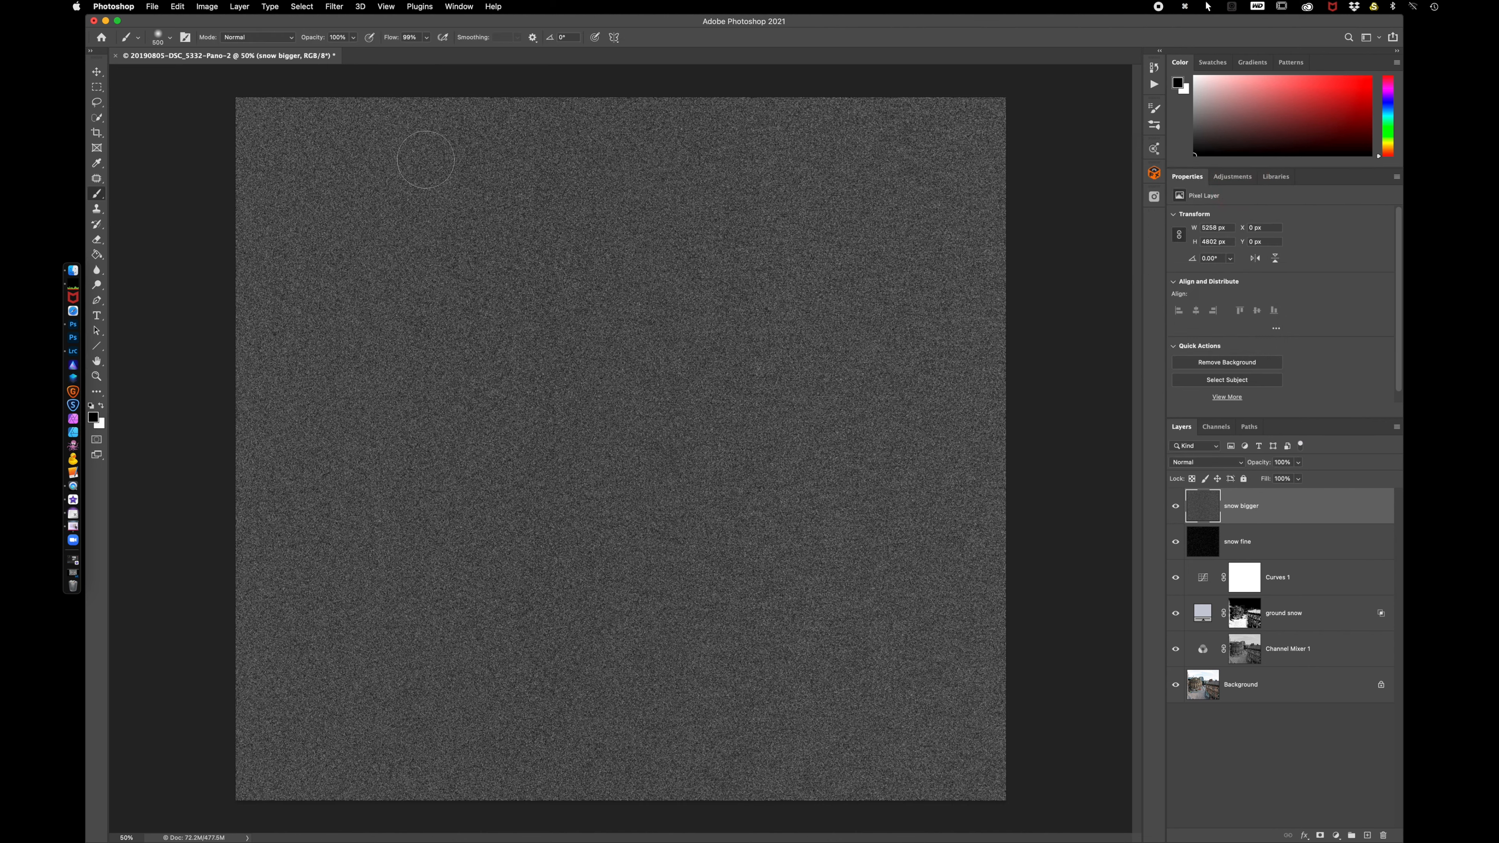
Scale the snow bigger layer to 500% in width and height with Free Transform
key(super+t)
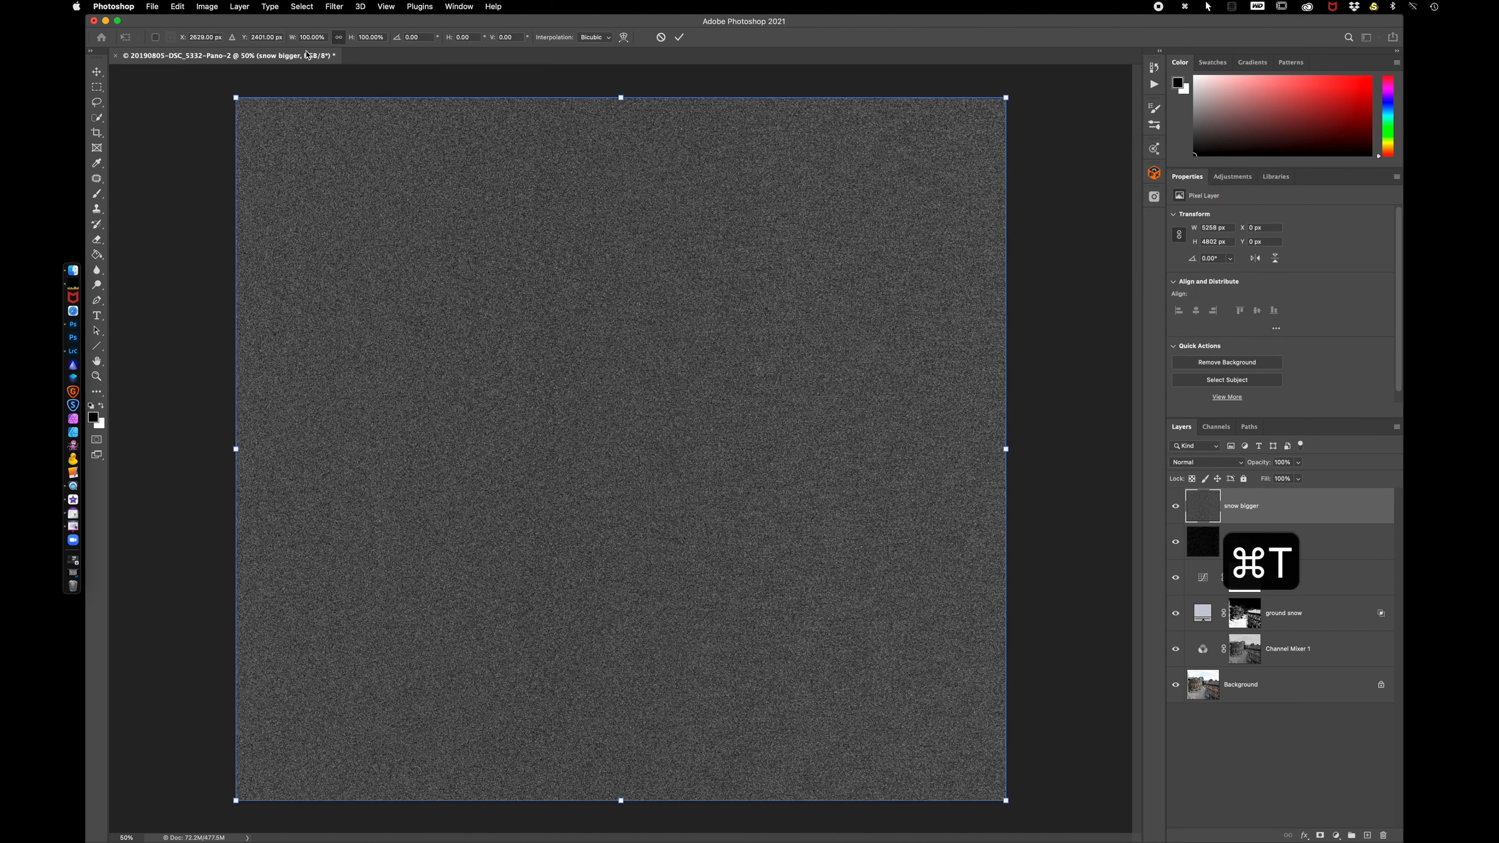
click(318, 37)
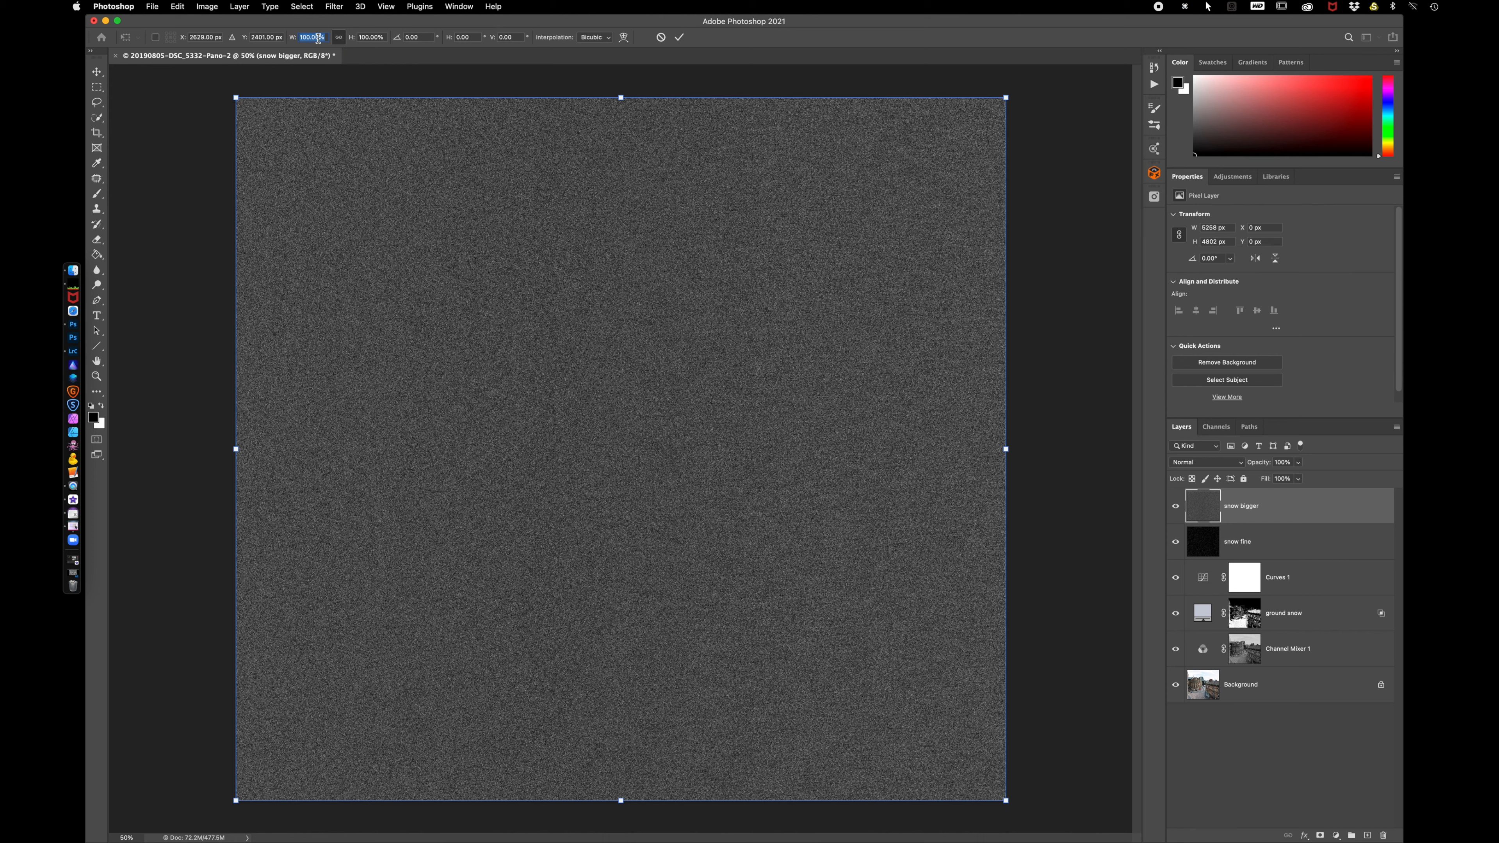
text(500)
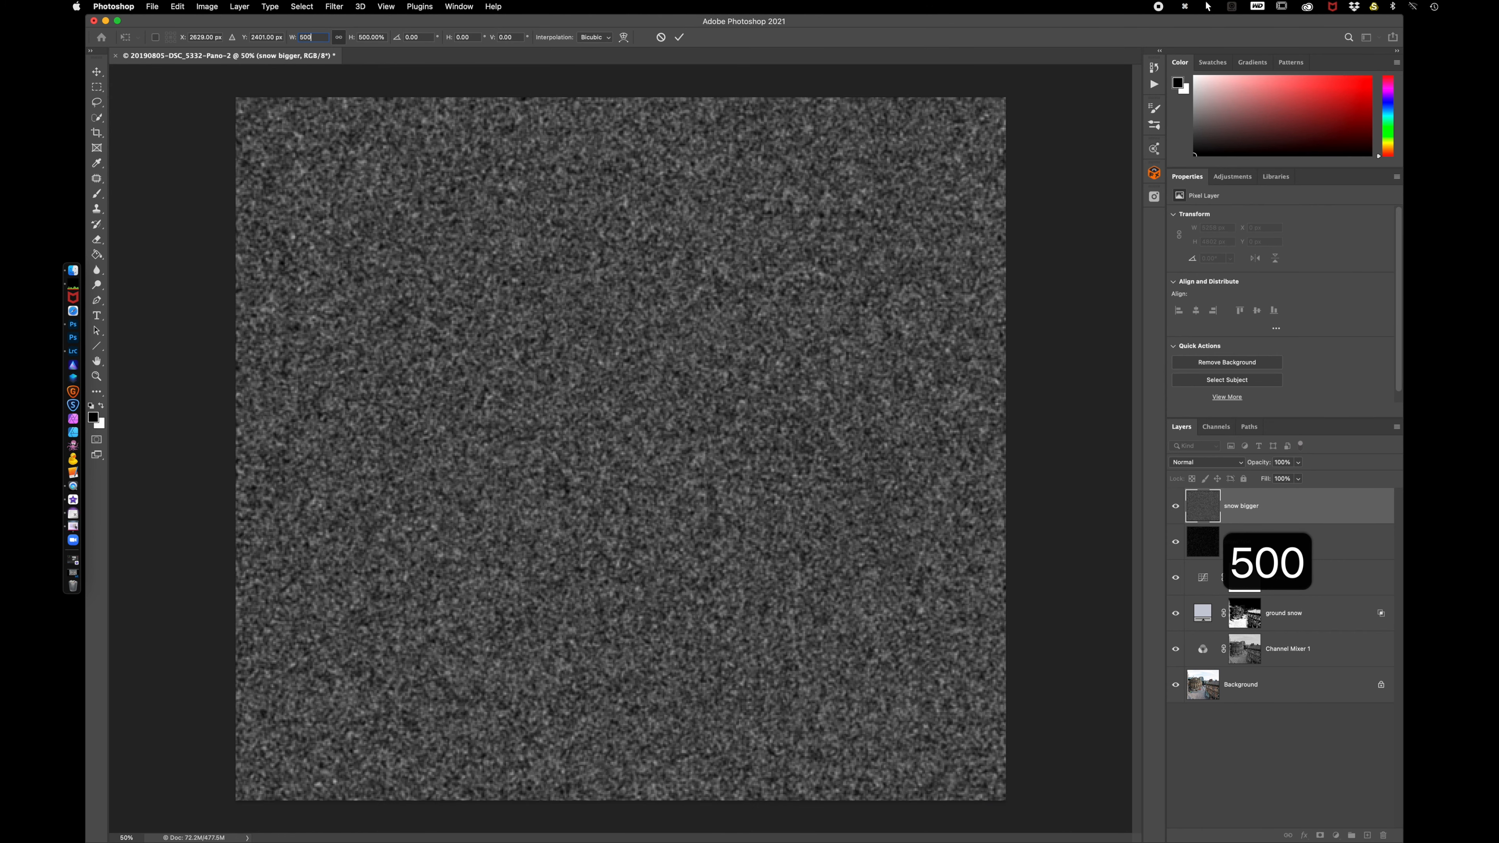
key(Return)
click(679, 37)
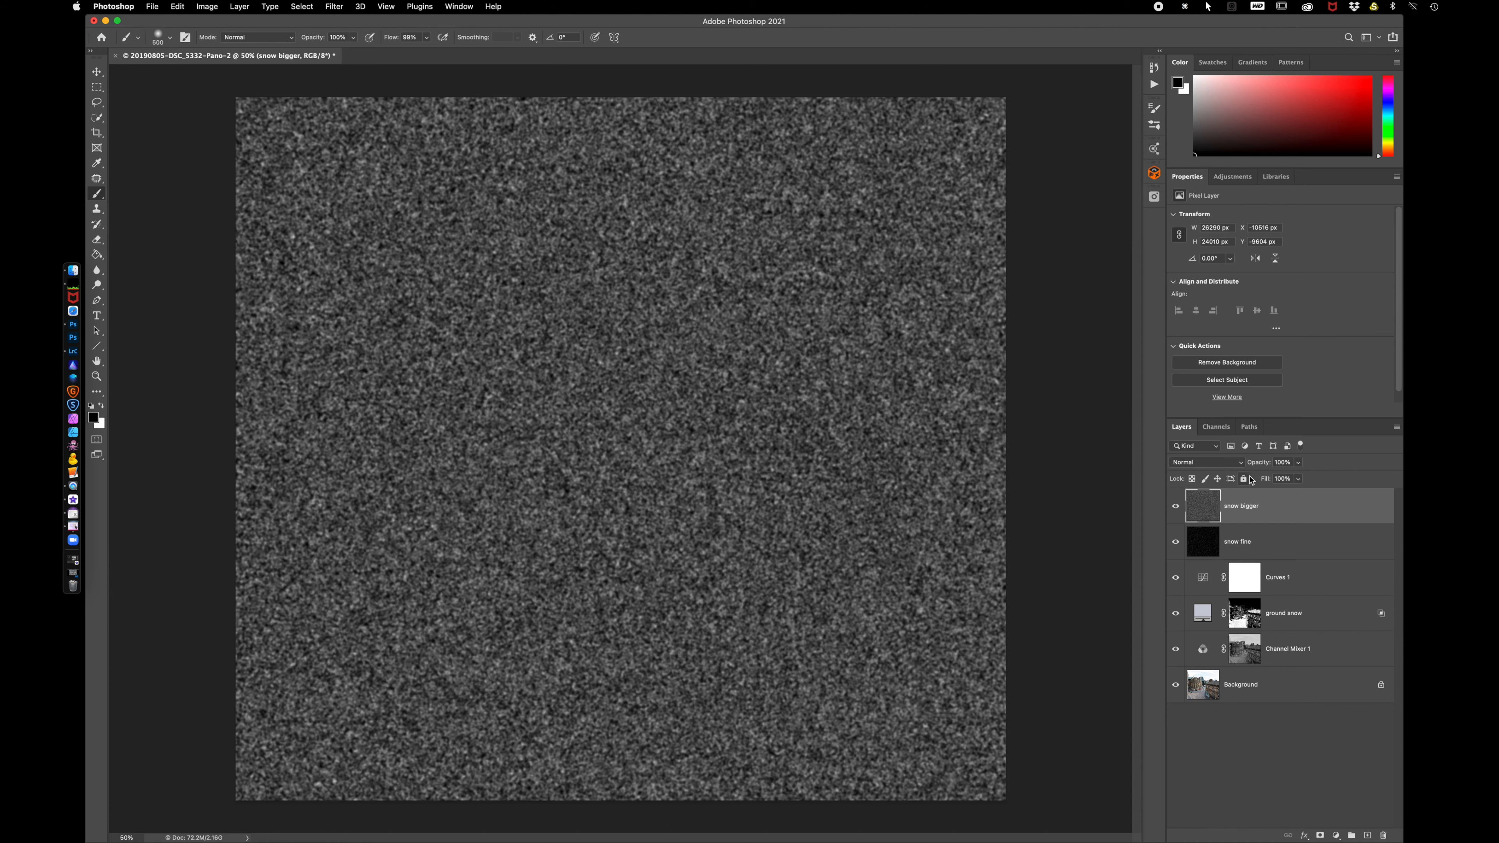
Set the snow bigger layer to Screen blending and apply Levels to it with the black input level at about 98
click(1228, 462)
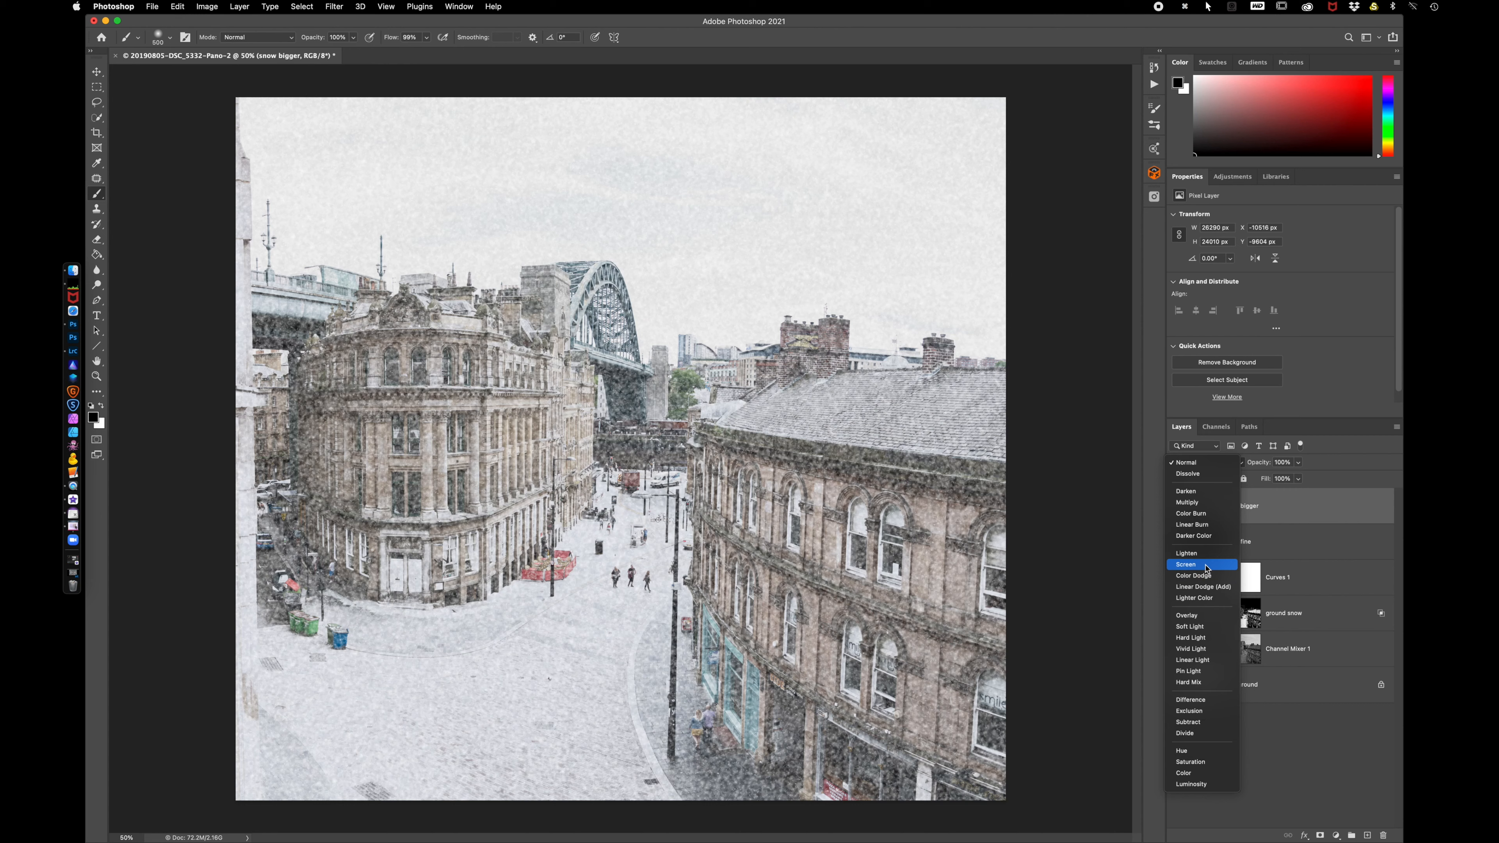
click(1206, 565)
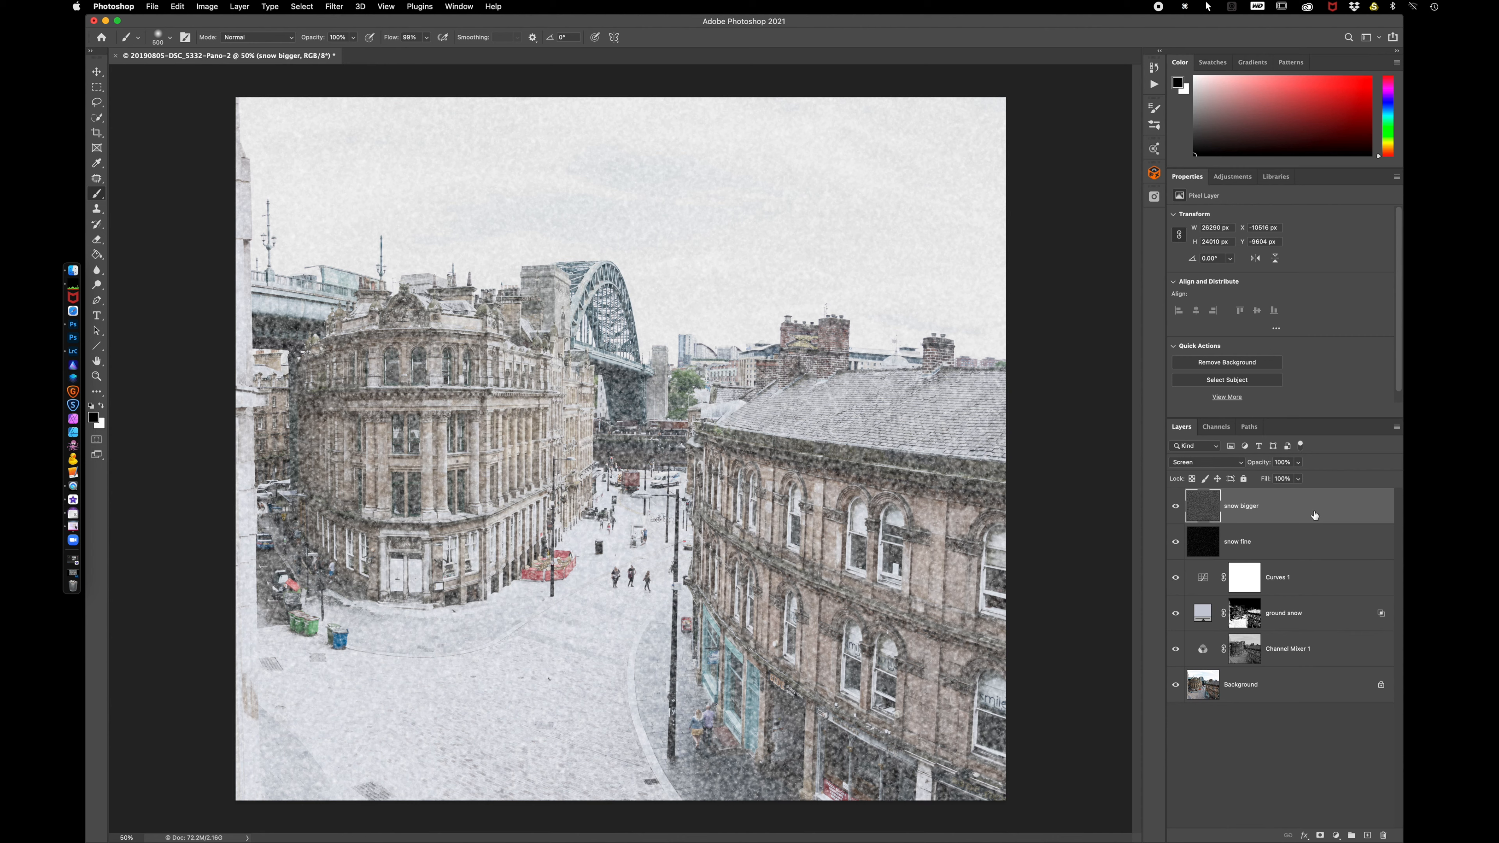
key(super+l)
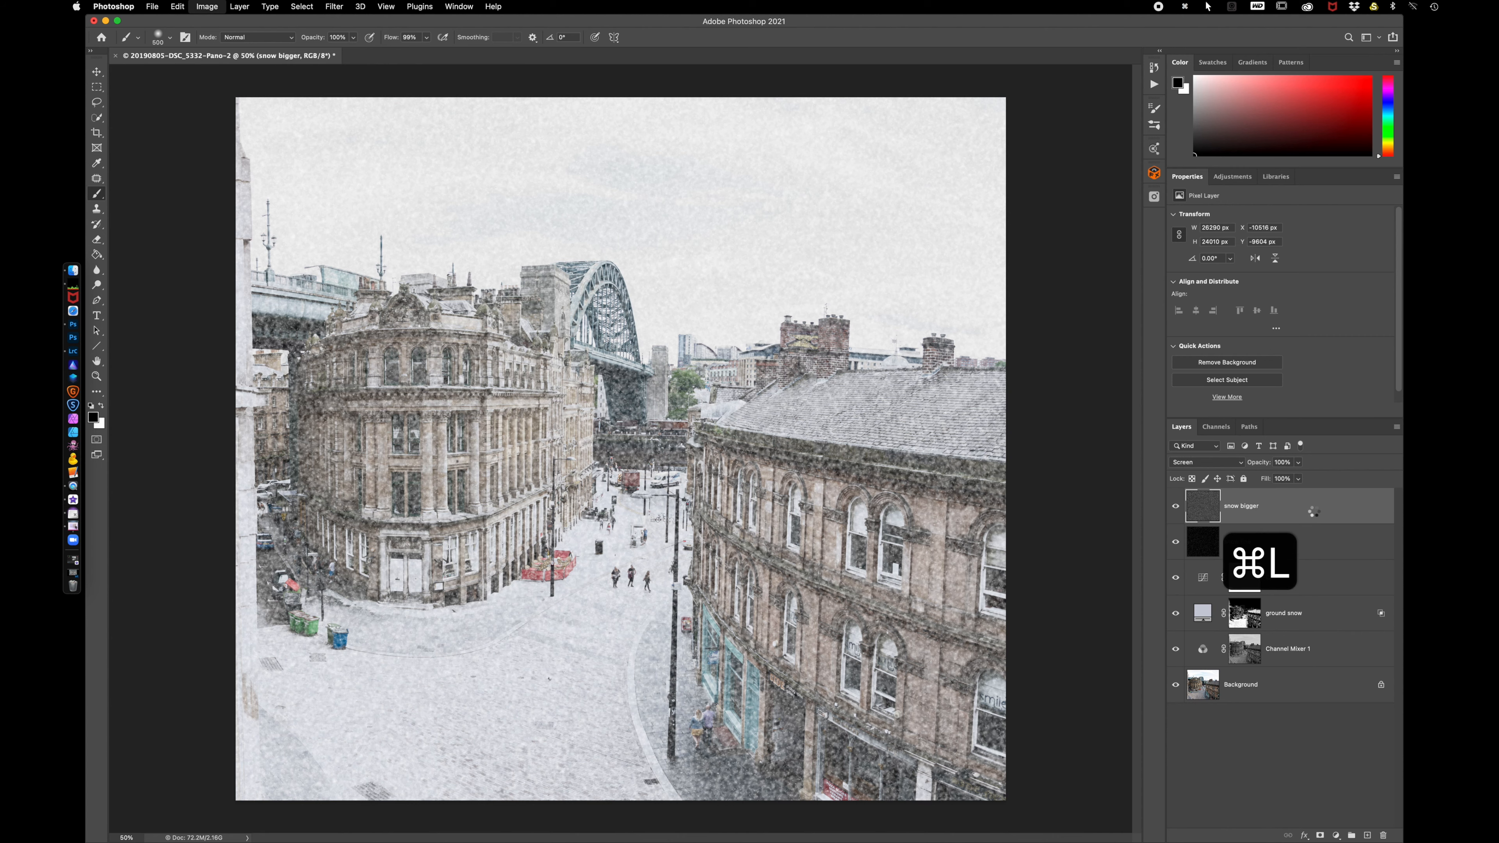
drag(868, 241, 927, 249)
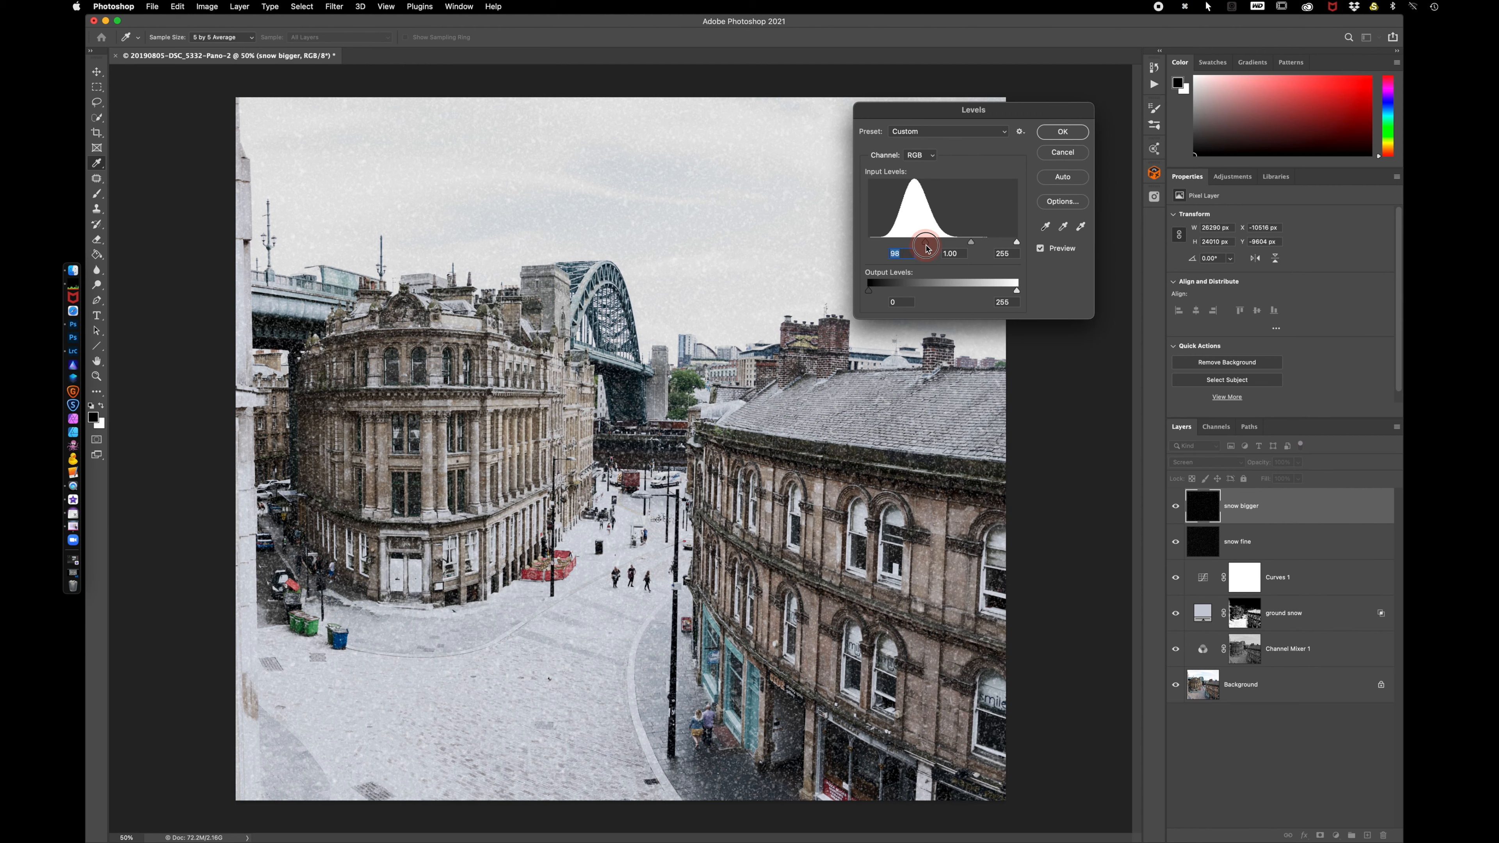
click(1075, 138)
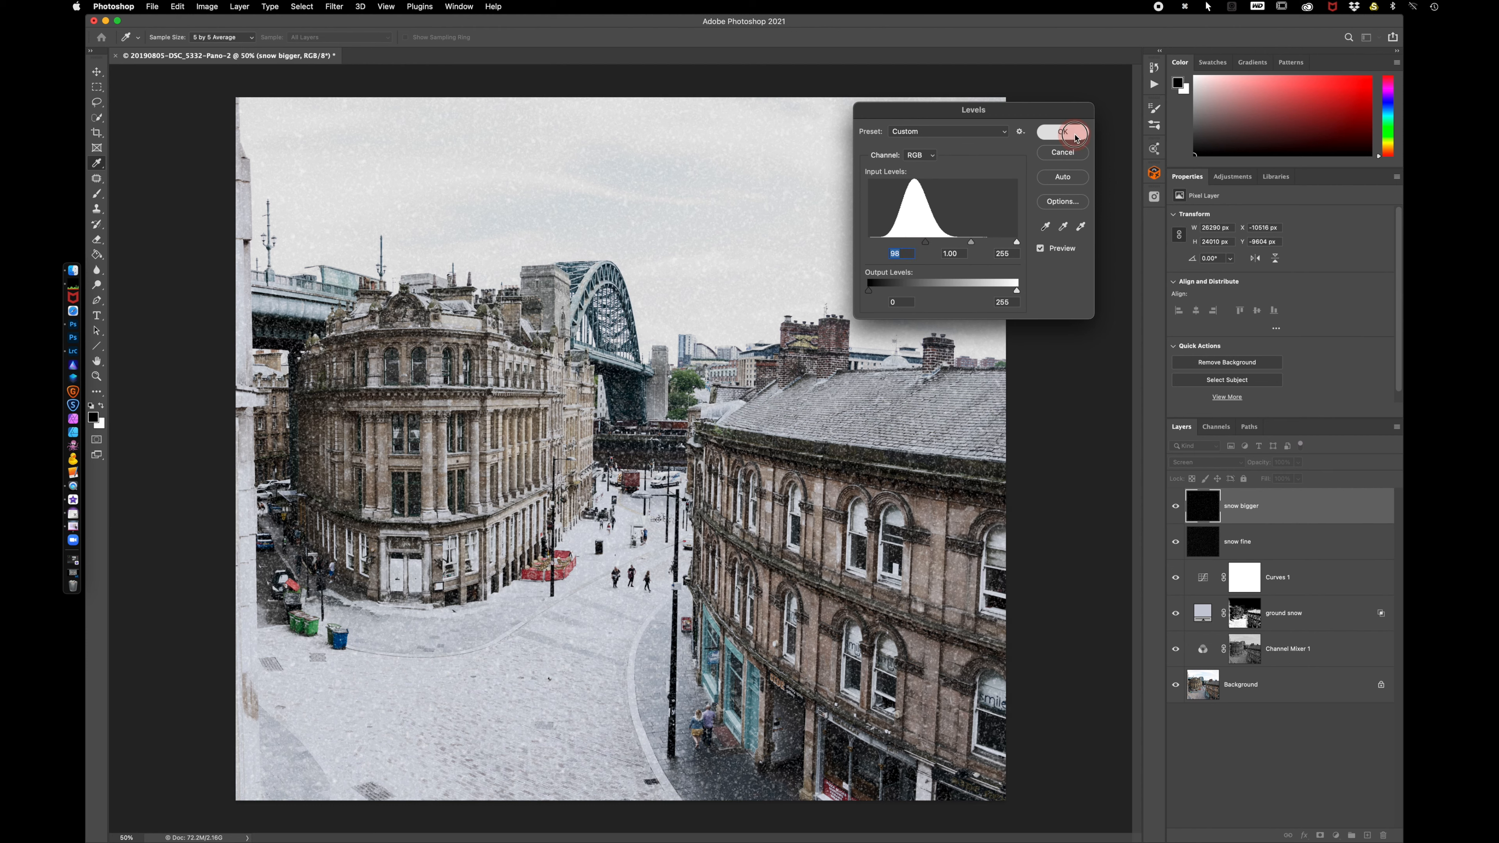
key(b)
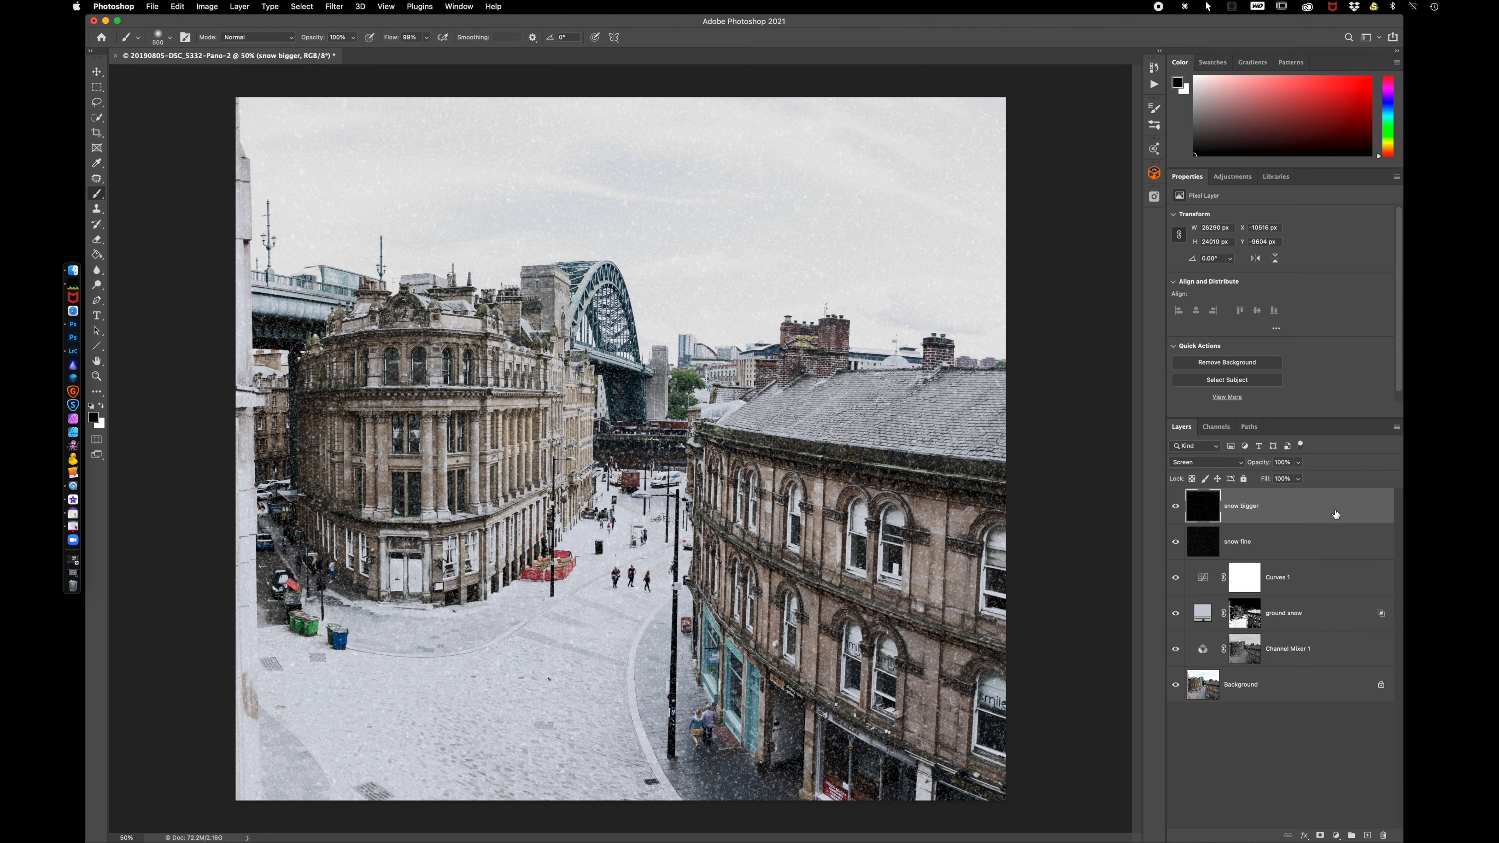
Add a new layer on top, name it snow streaks, and fill it with black
click(1366, 835)
double_click(1236, 506)
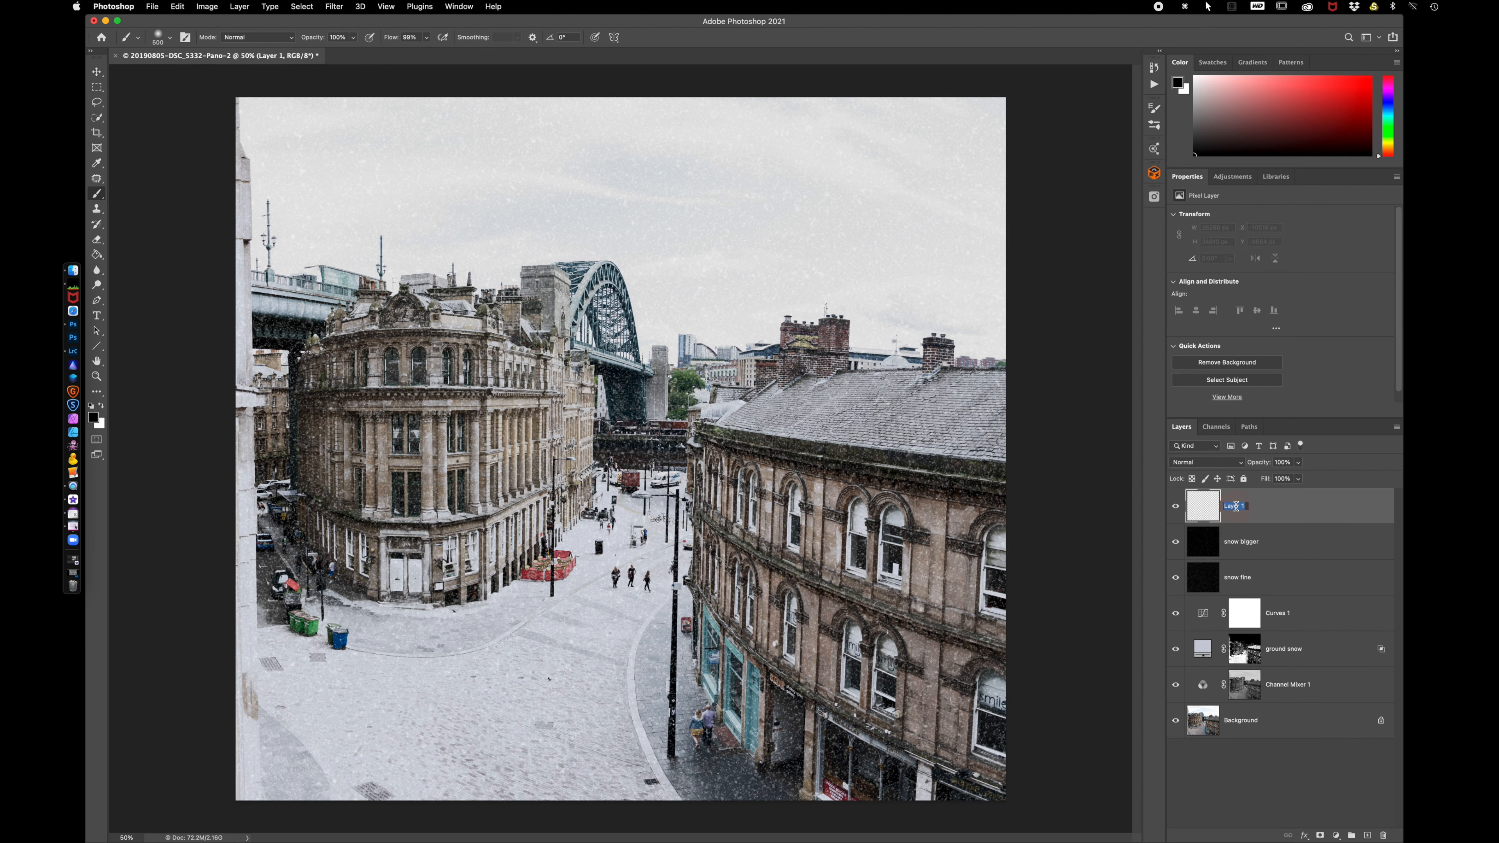
text(sno)
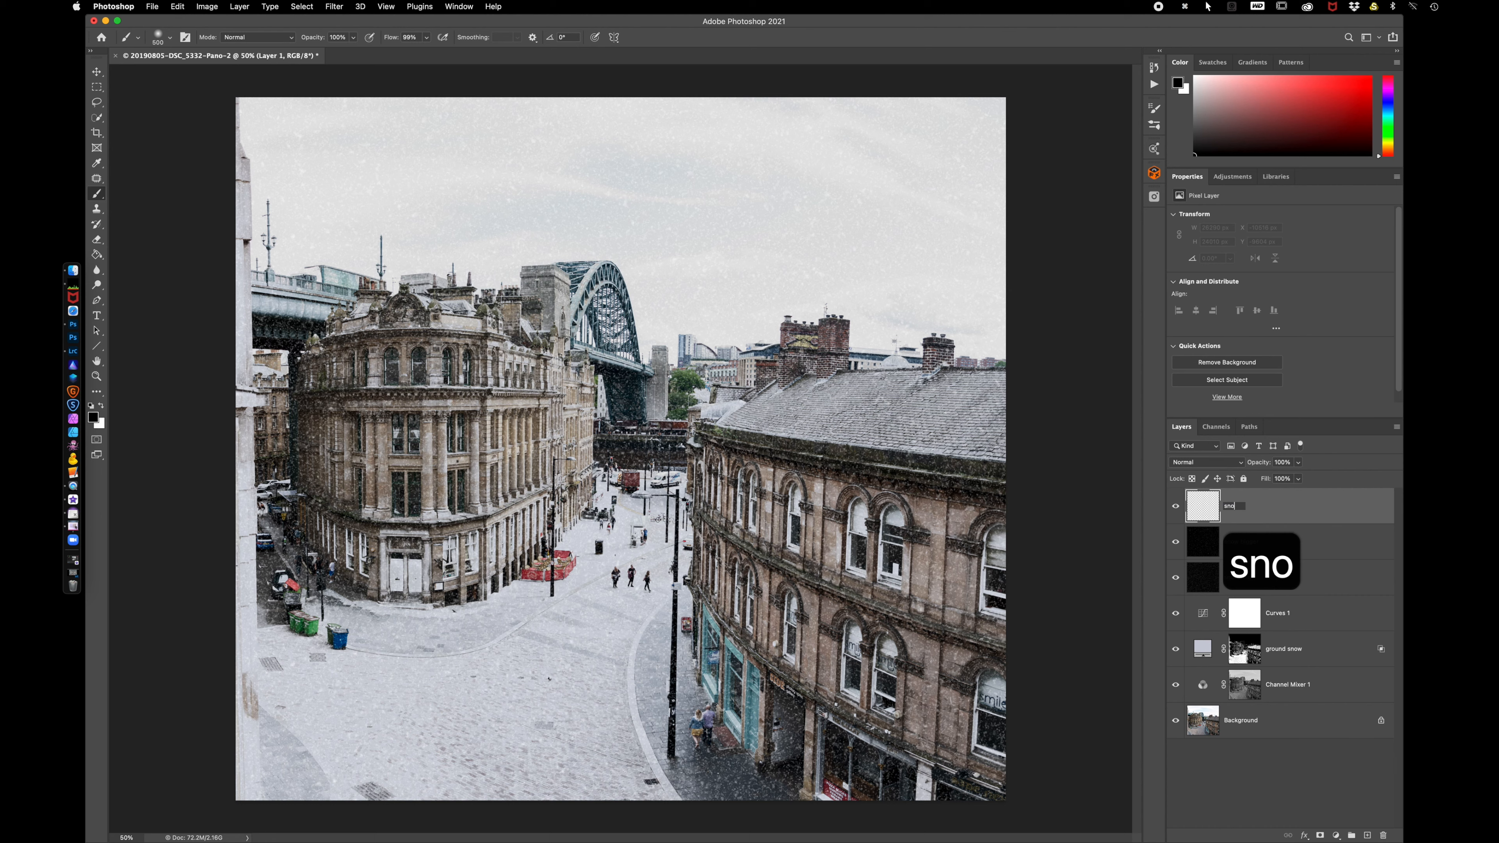
text(w streaks)
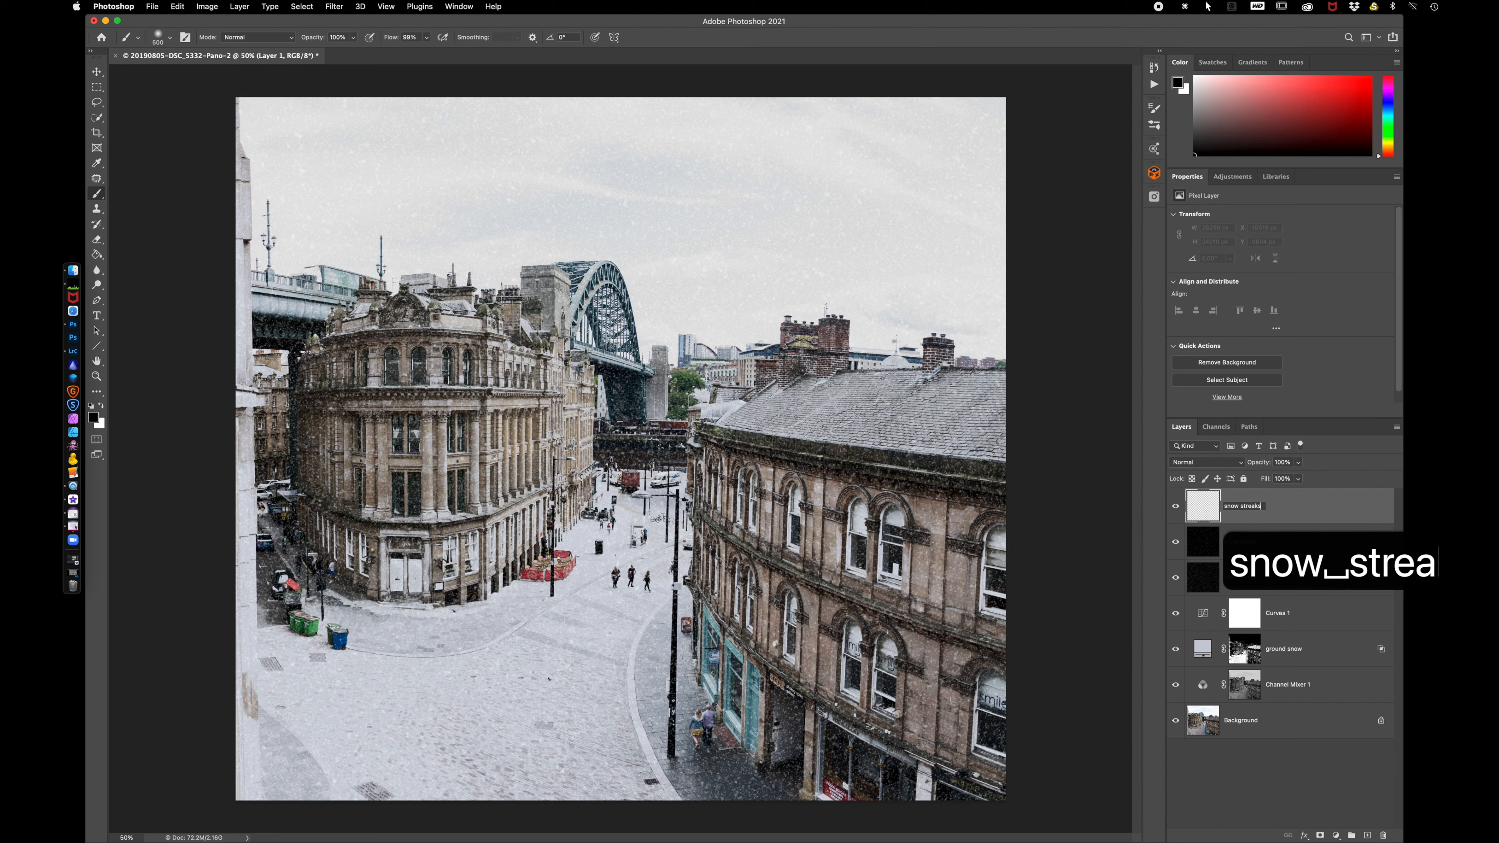
key(Return)
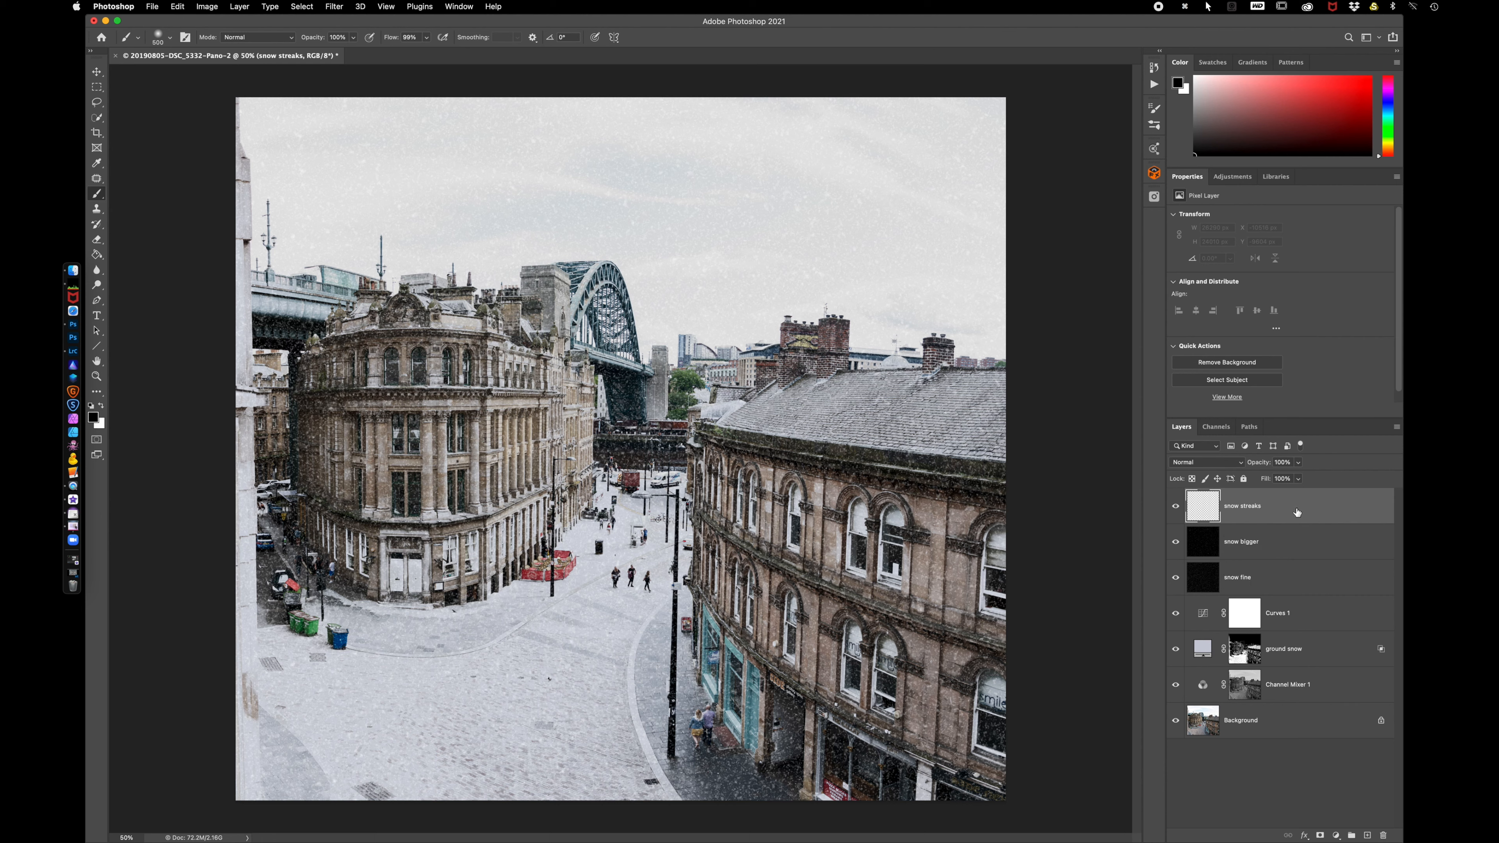
key(alt+BackSpace)
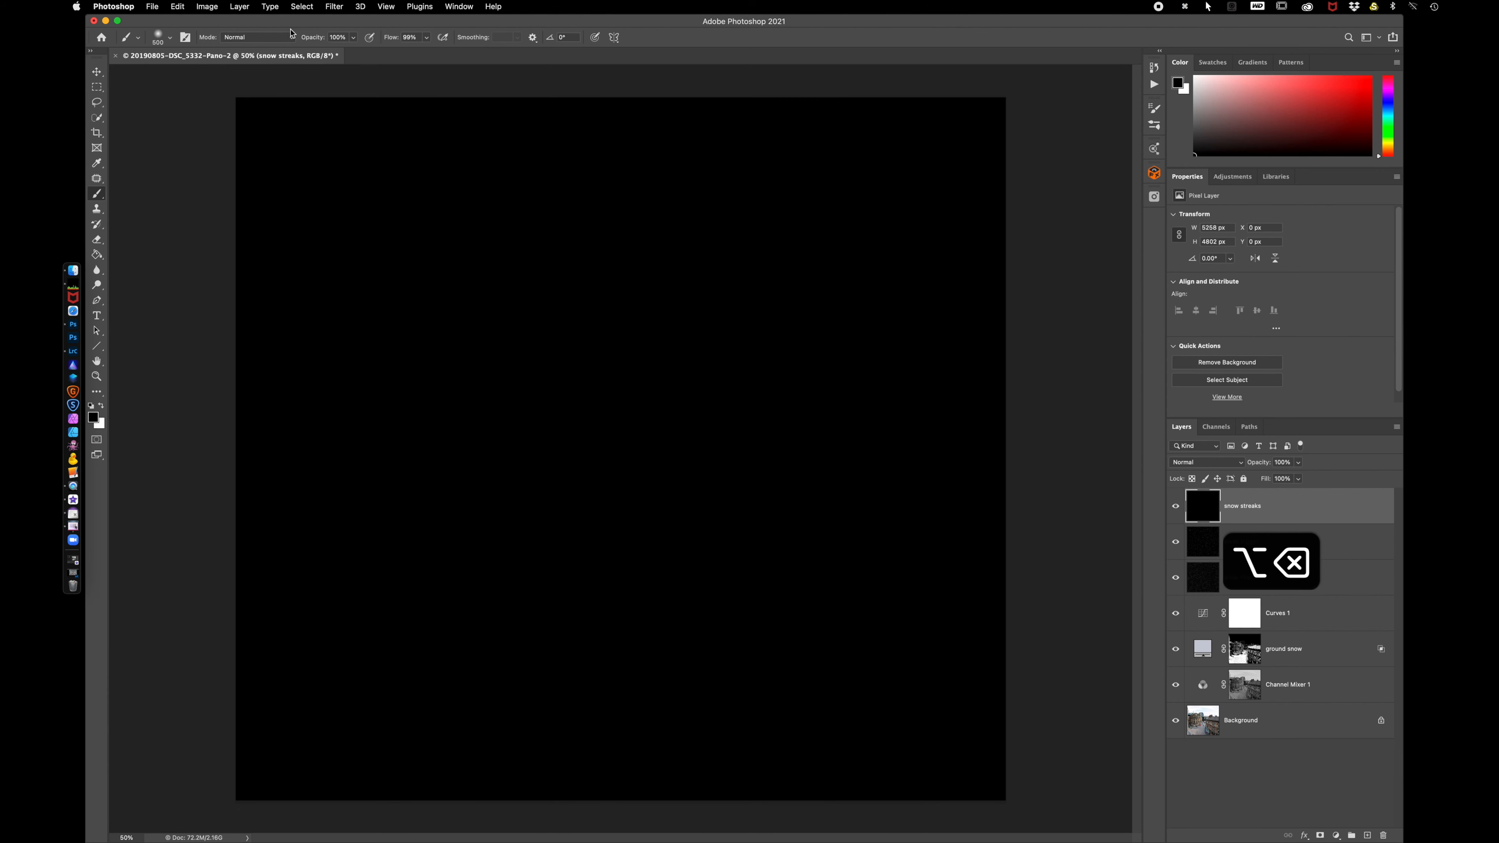
Add 100% Gaussian monochromatic noise to the snow streaks layer
click(341, 8)
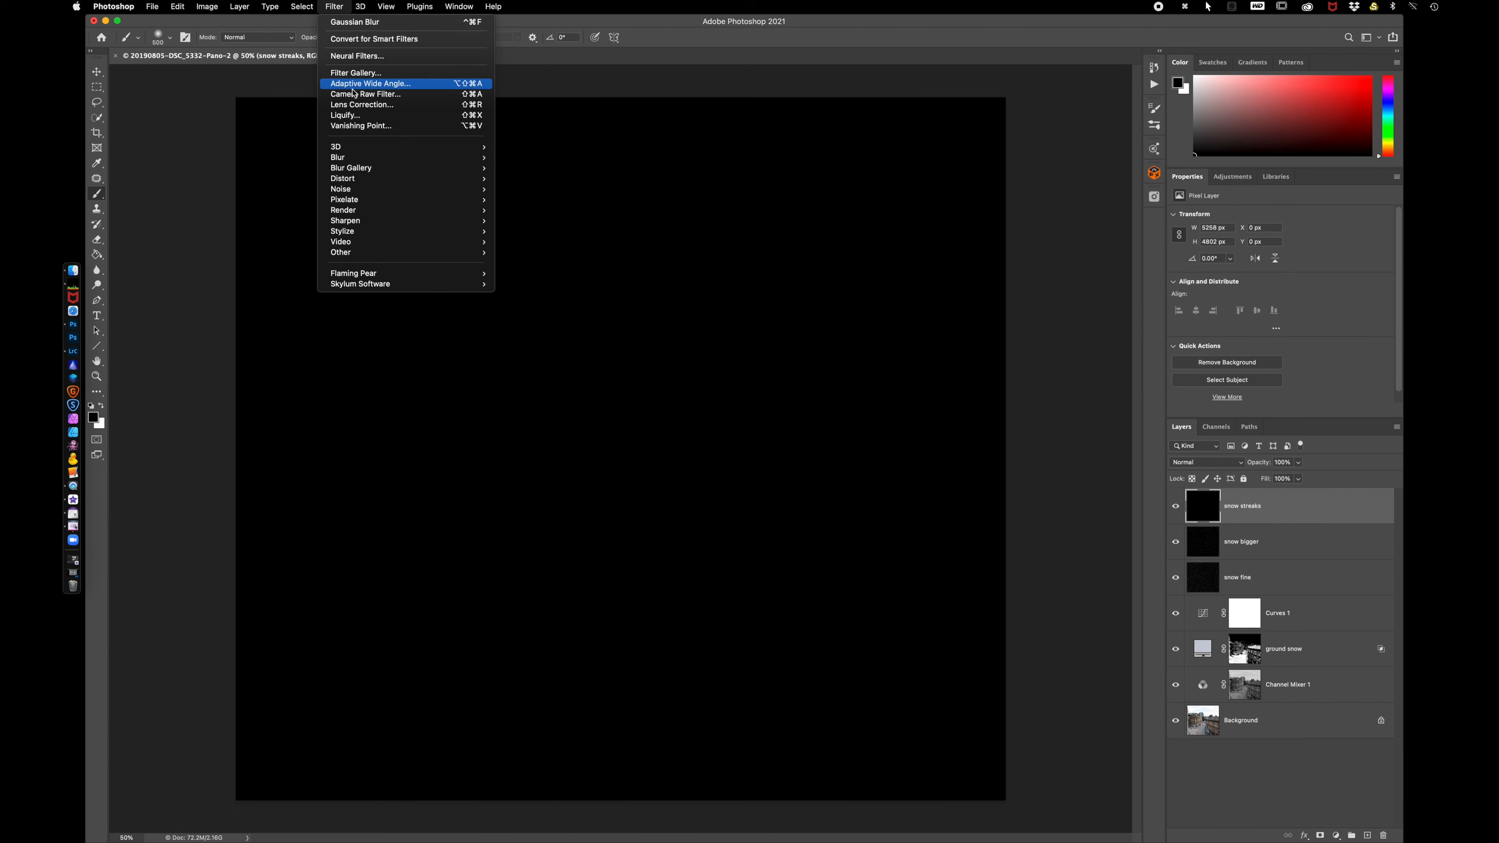
mouse_move(455, 190)
click(513, 190)
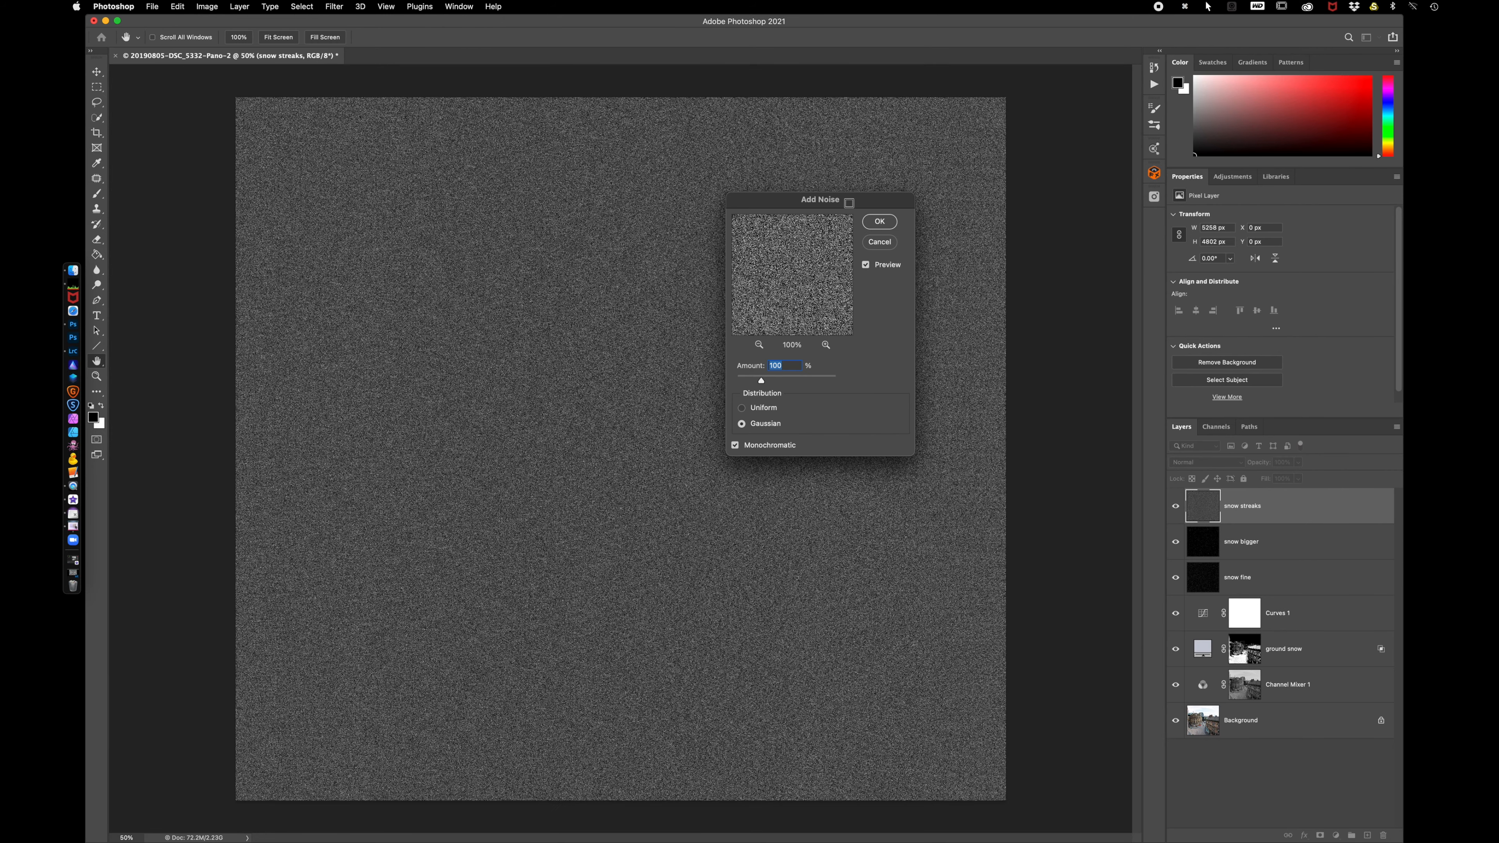
click(880, 221)
key(b)
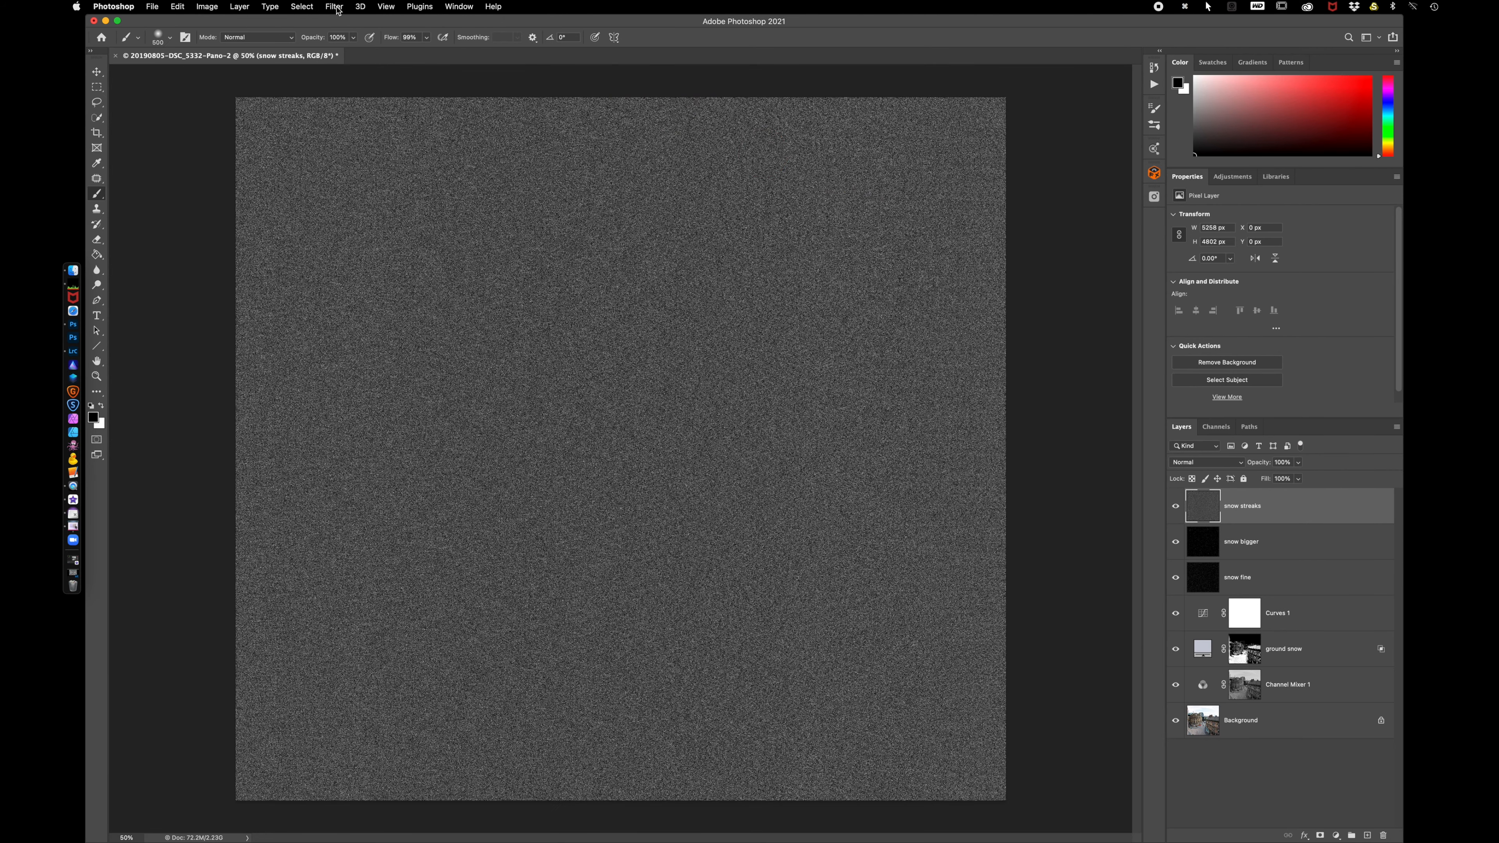
Apply a Gaussian Blur to the snow streaks layer, keeping the previously used radius
click(340, 7)
mouse_move(353, 163)
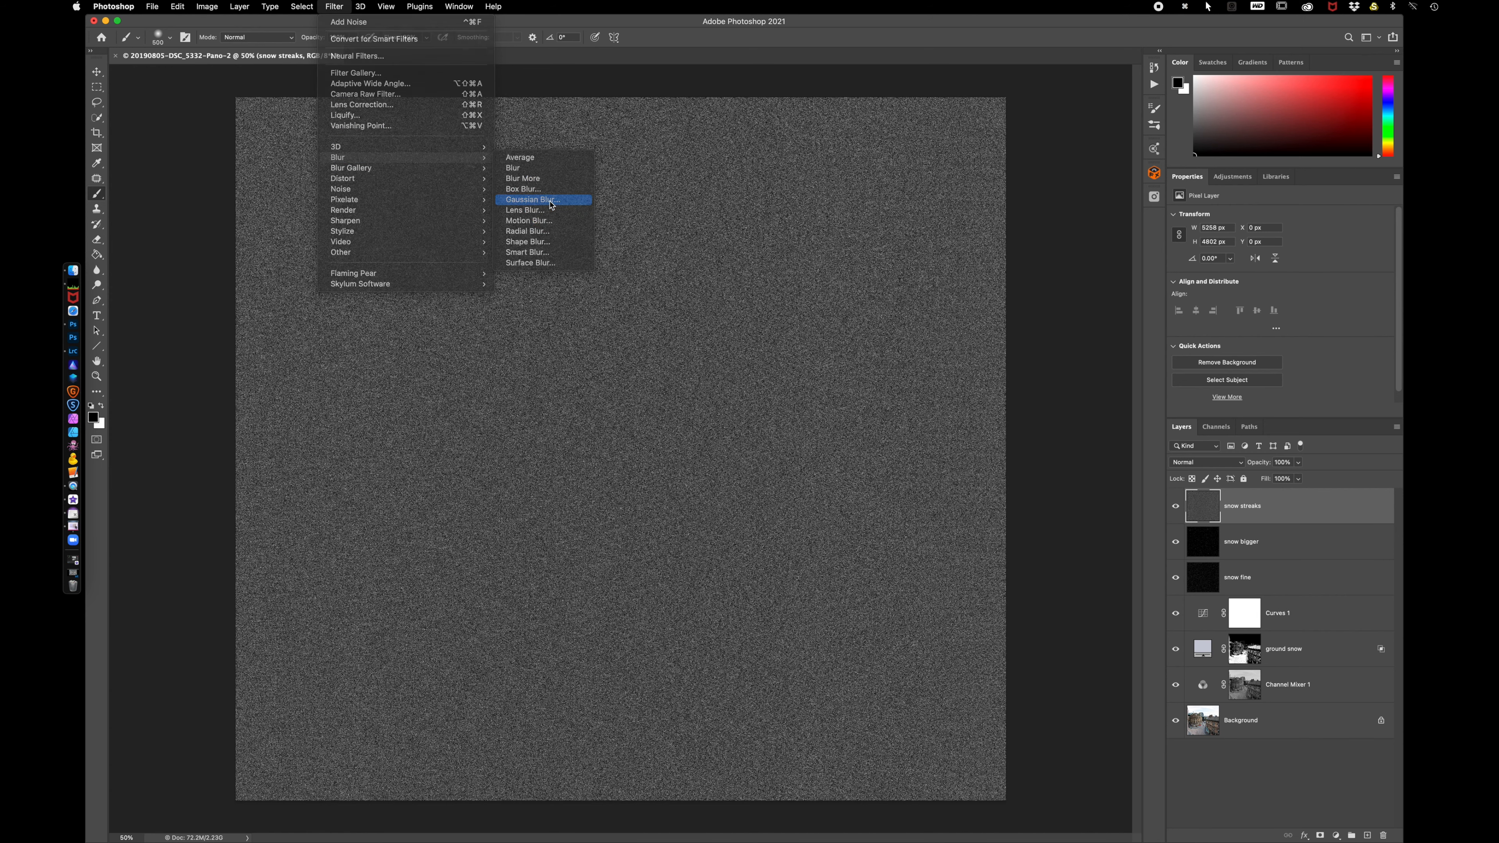
click(555, 200)
click(1238, 183)
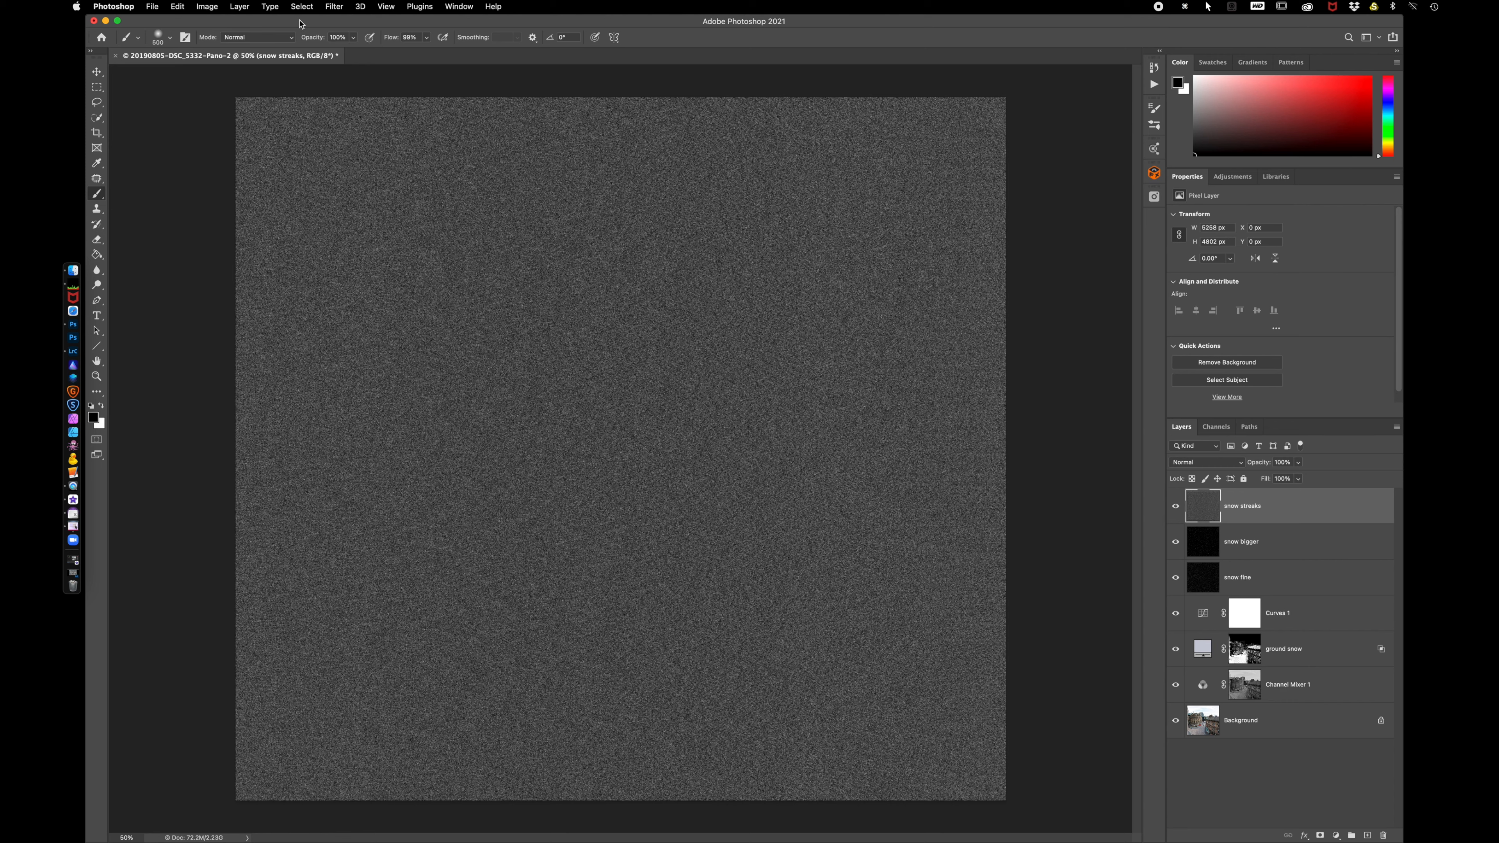
Scale the snow streaks layer to 300% in width and height with Free Transform
key(ctrl+t)
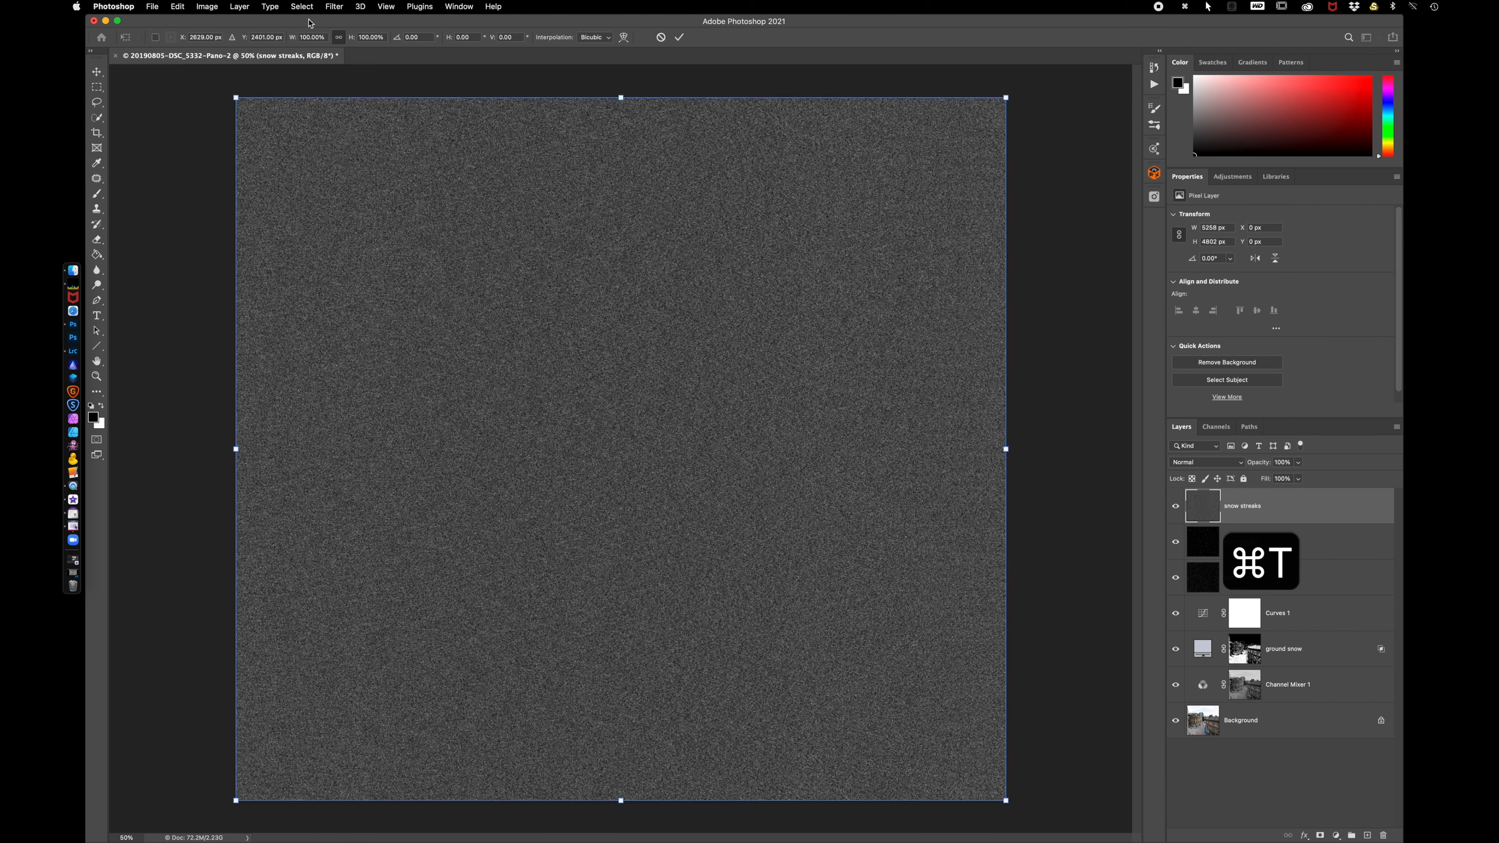
click(313, 36)
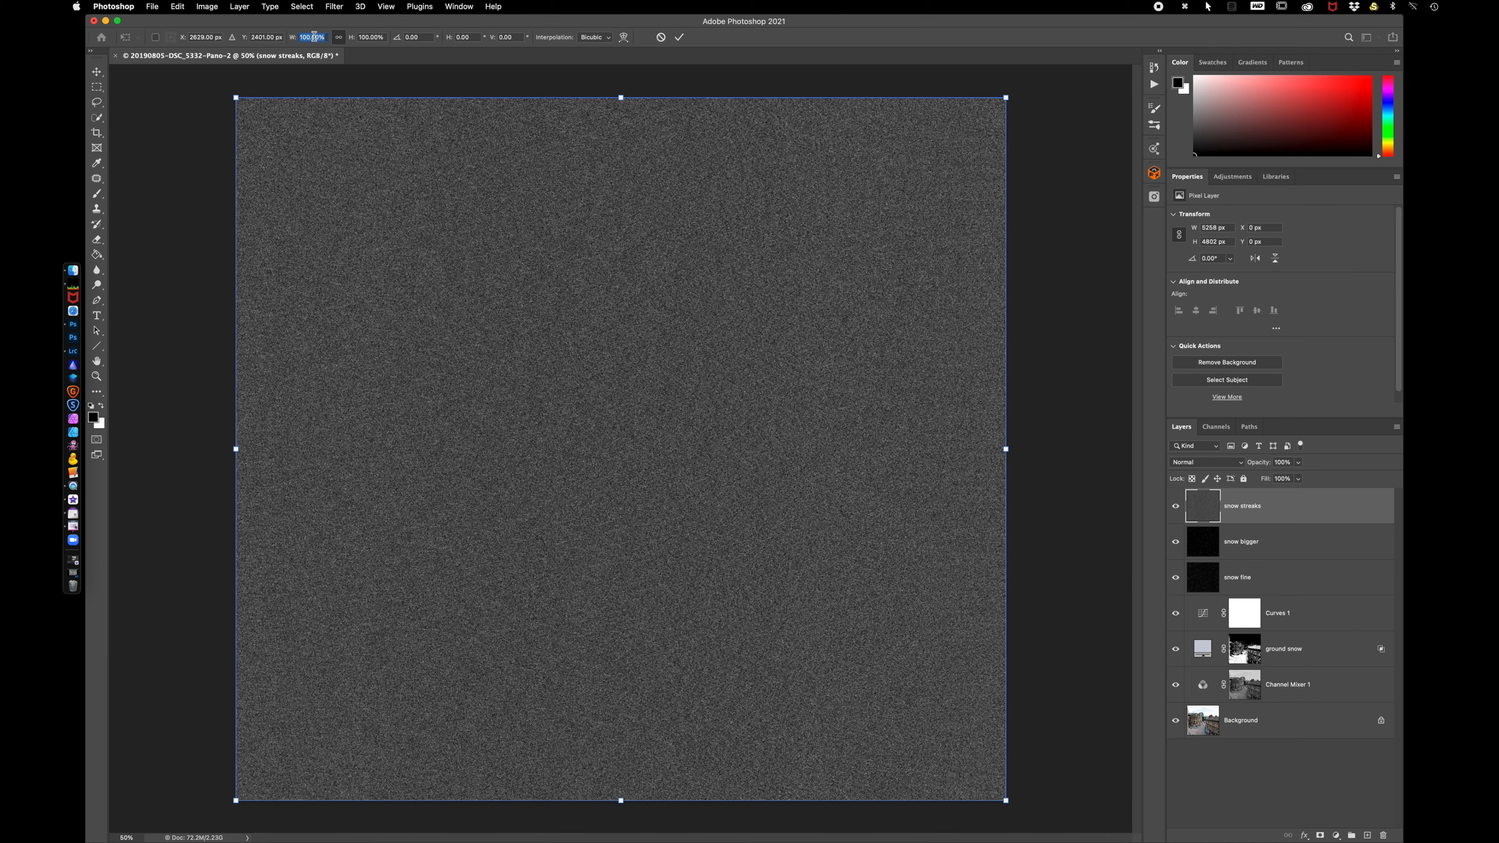
text(300)
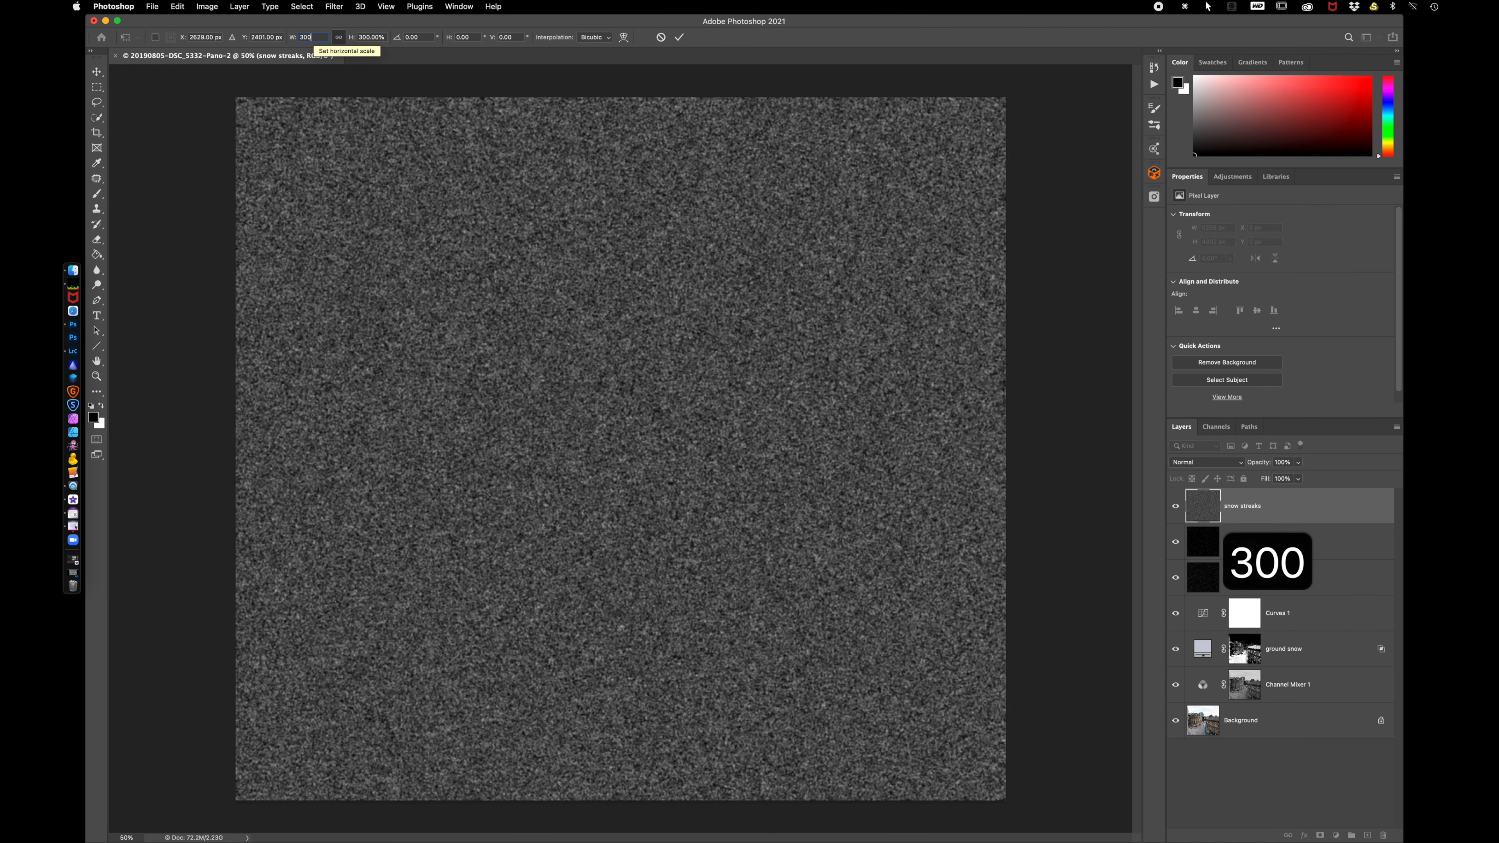
key(Return)
click(679, 36)
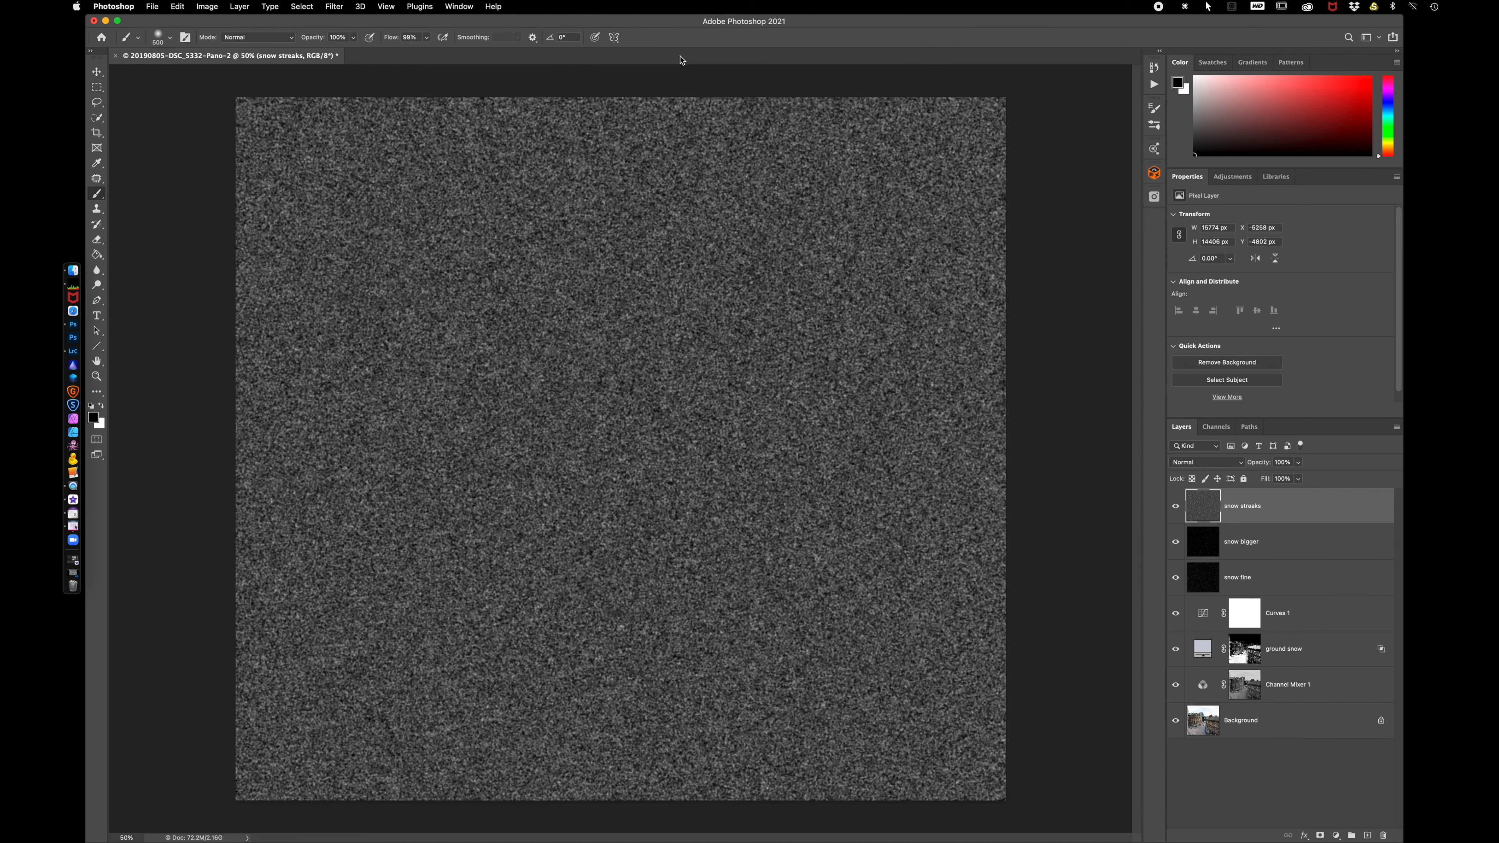
Apply a Motion Blur to the snow streaks layer at a 41° angle with a slightly shorter distance than 136 pixels
click(335, 6)
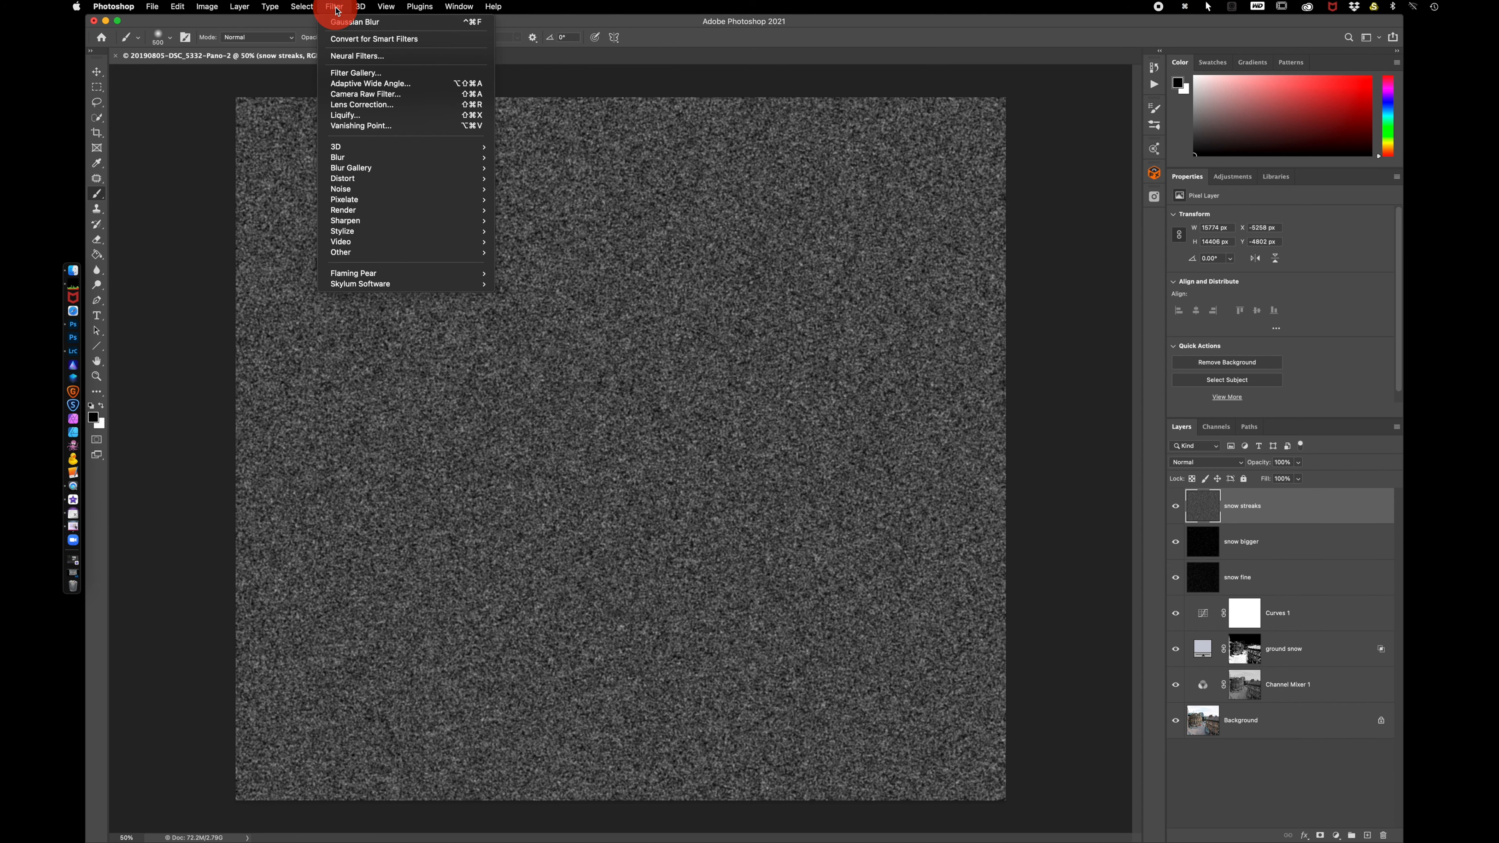
mouse_move(362, 157)
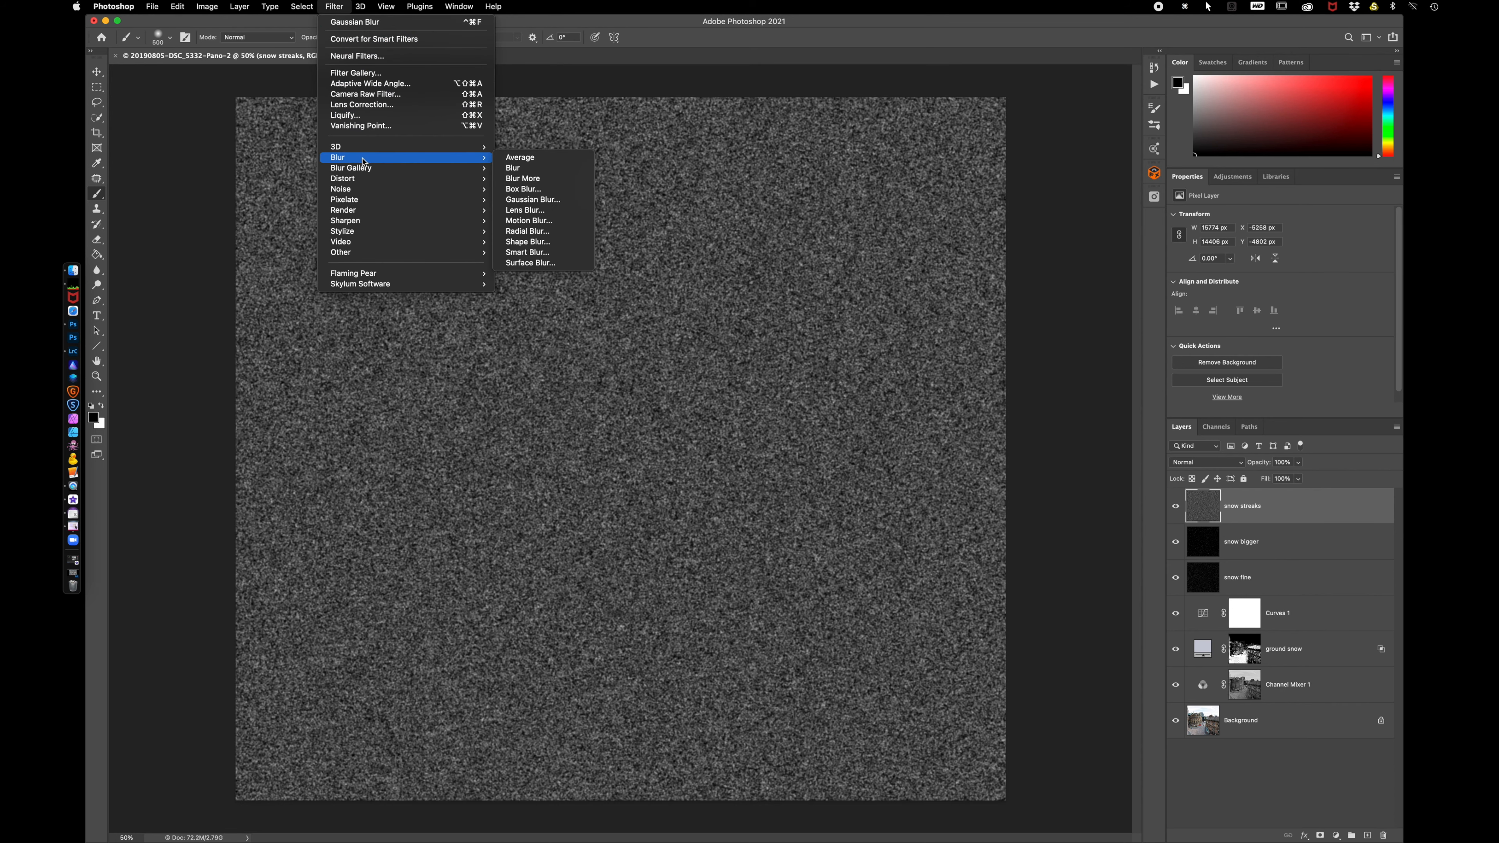
click(528, 222)
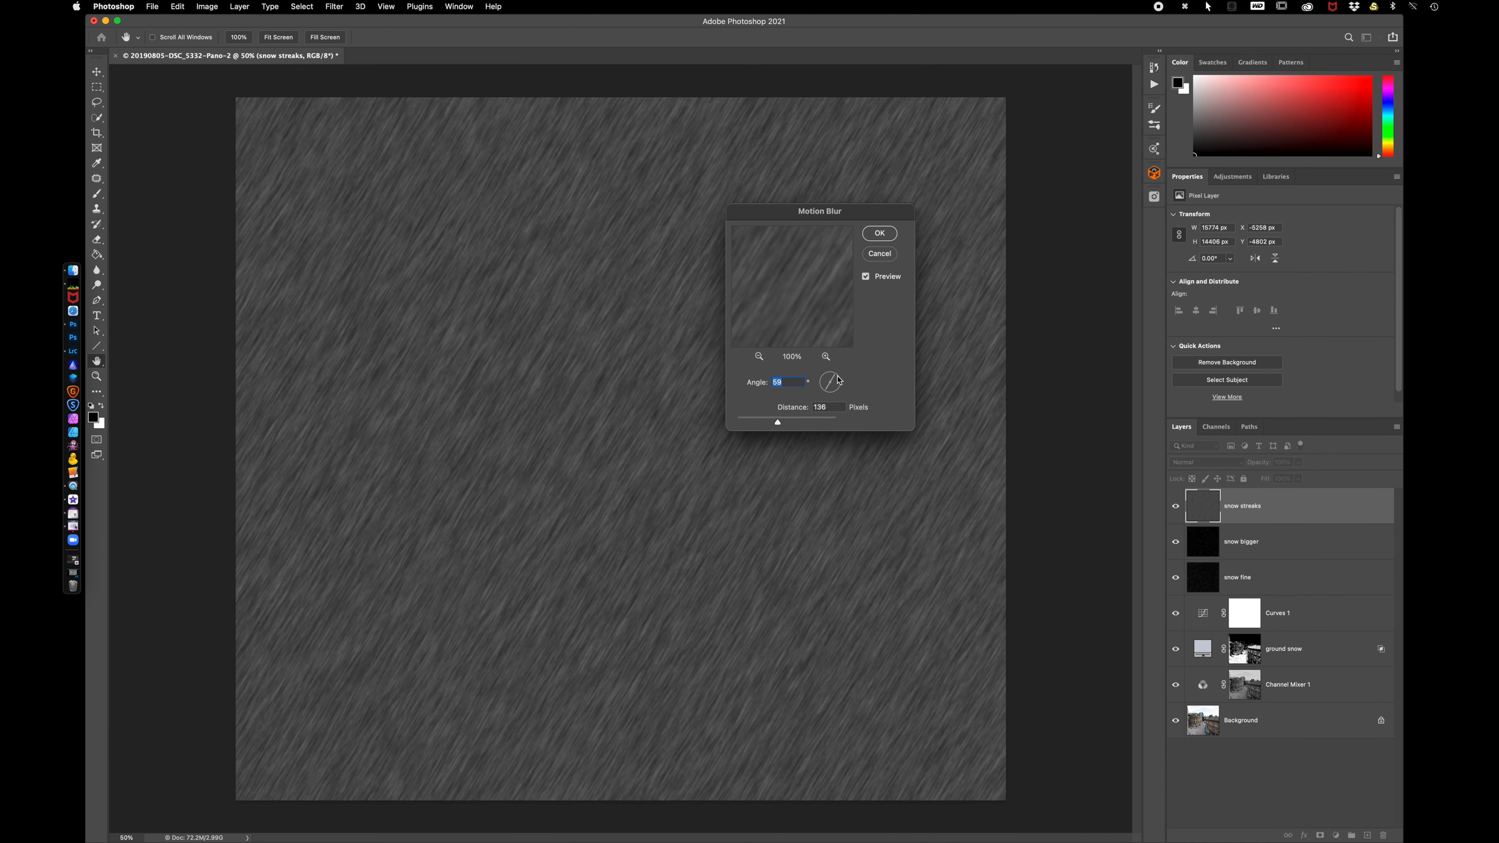
click(839, 381)
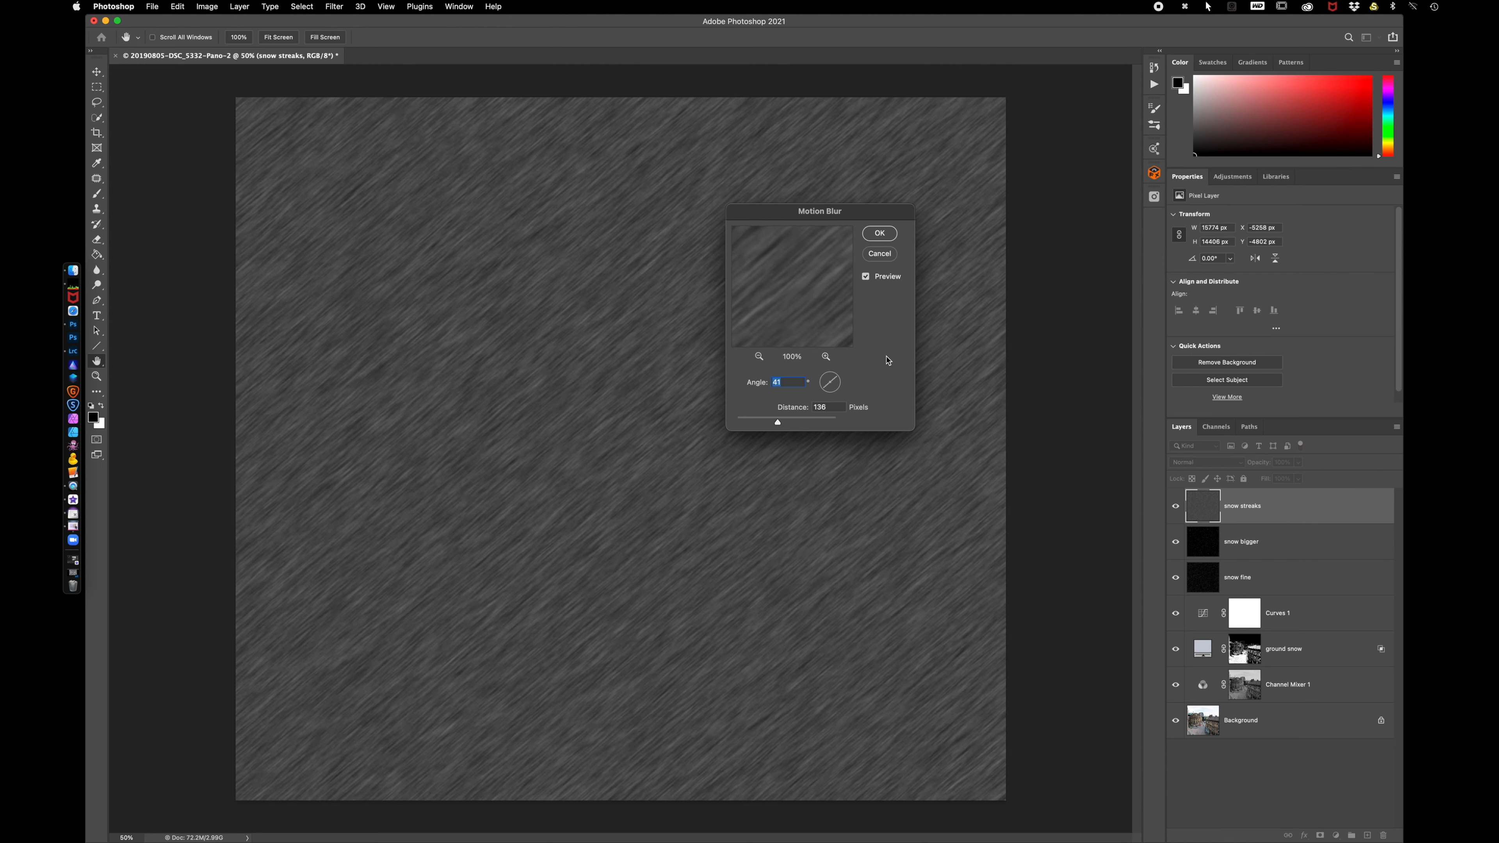
drag(778, 423, 774, 426)
click(880, 235)
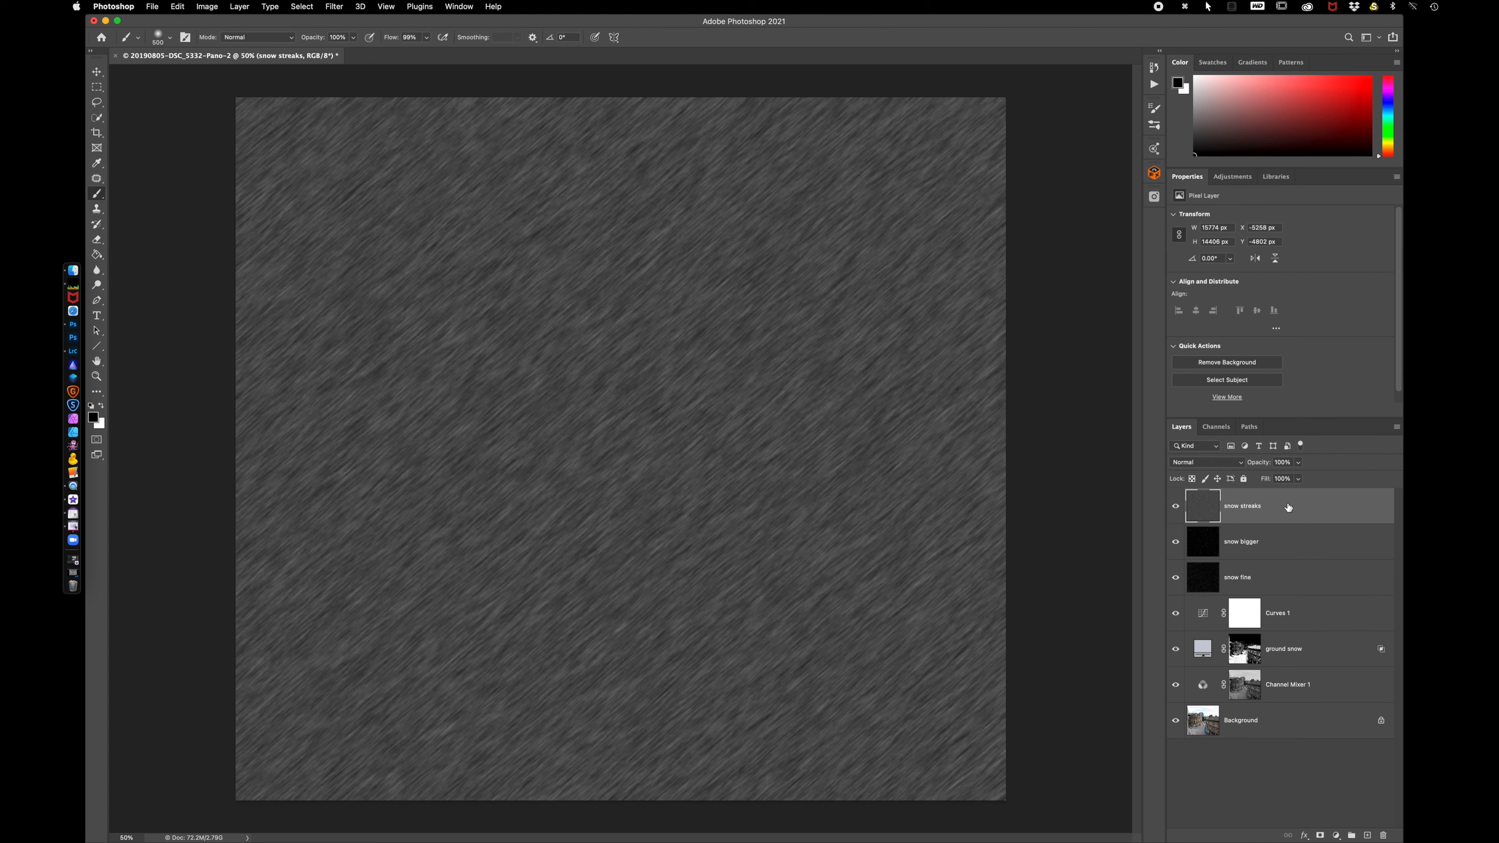
Set the snow streaks layer's blend mode to Screen
click(1210, 462)
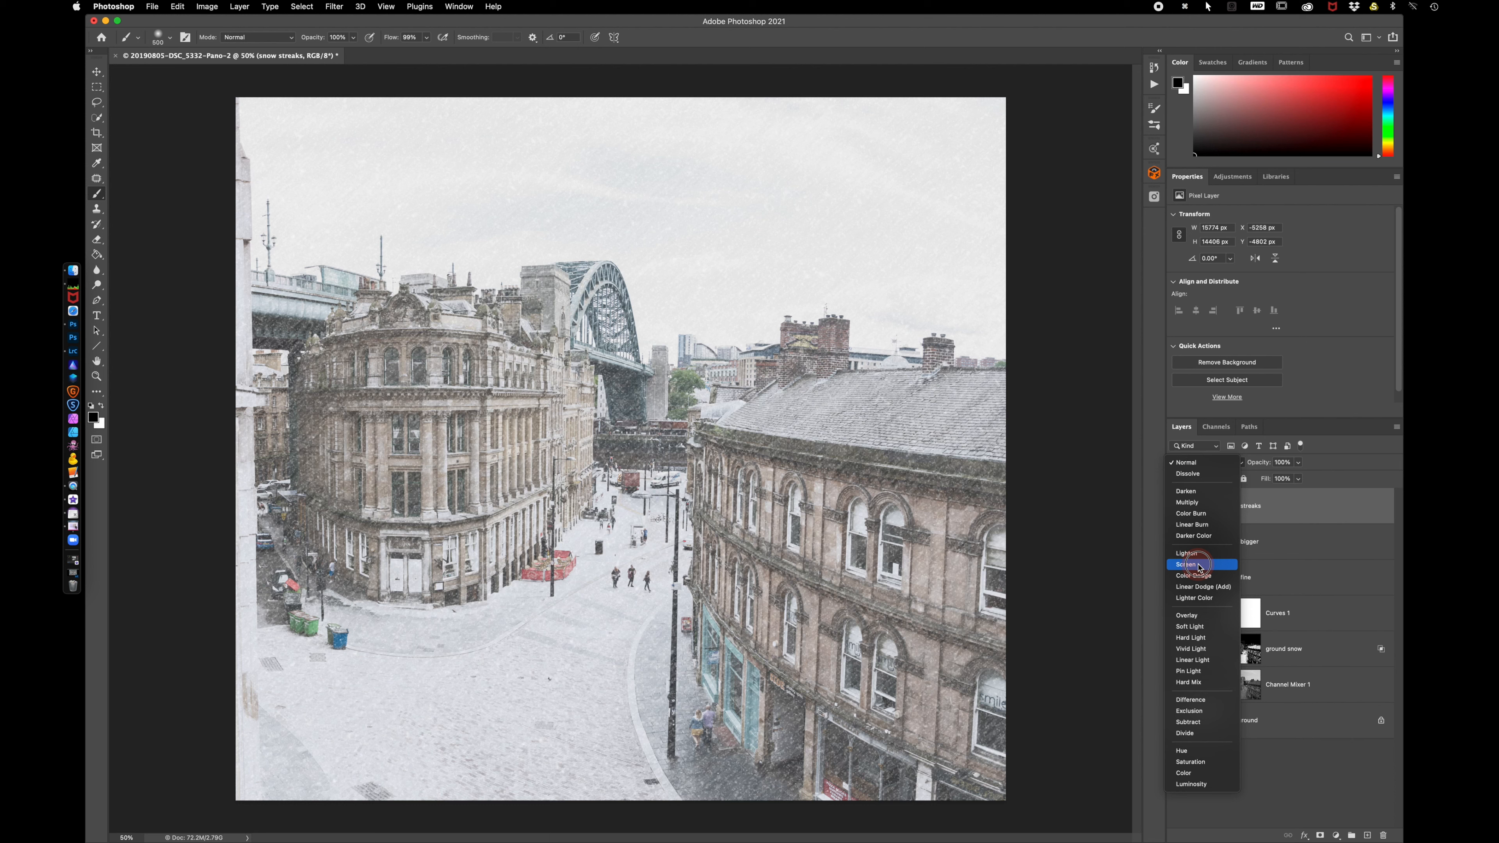
click(1202, 564)
click(1306, 513)
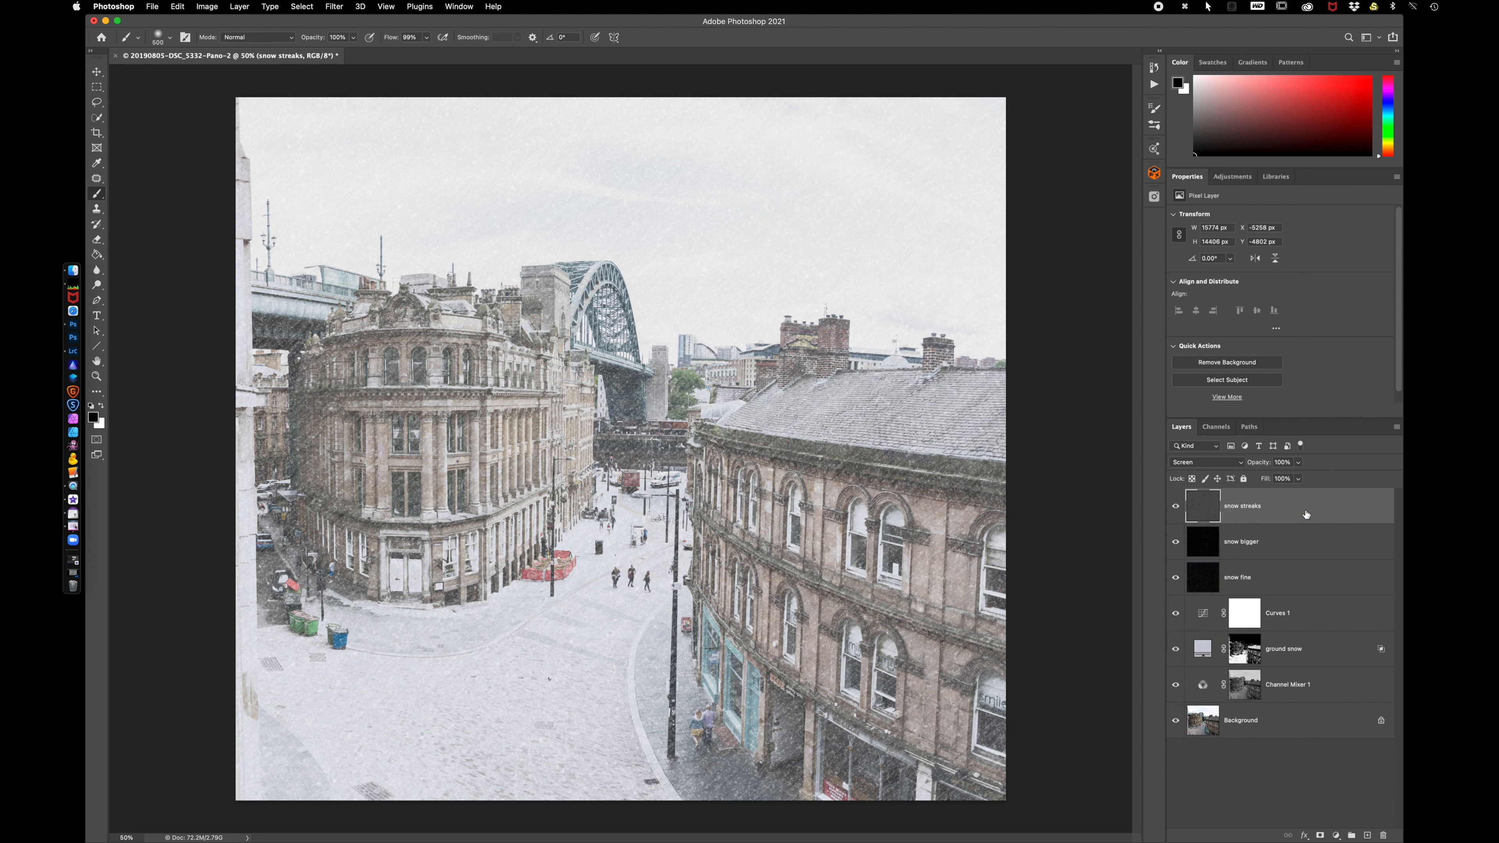
Raise the snow streaks layer's black input level to about 46 with a Levels adjustment
key(super+l)
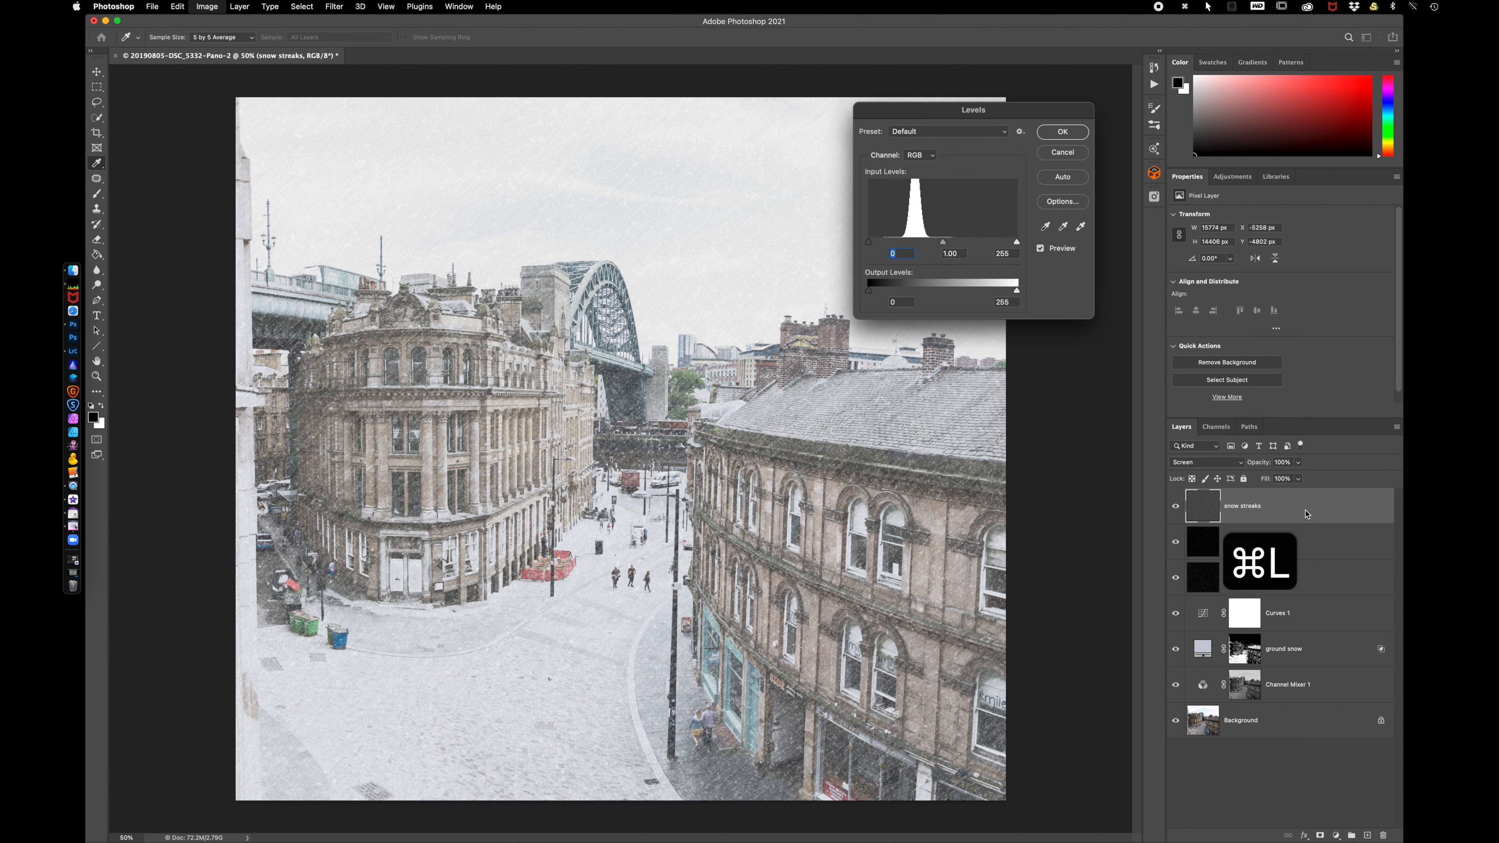
drag(870, 243, 894, 246)
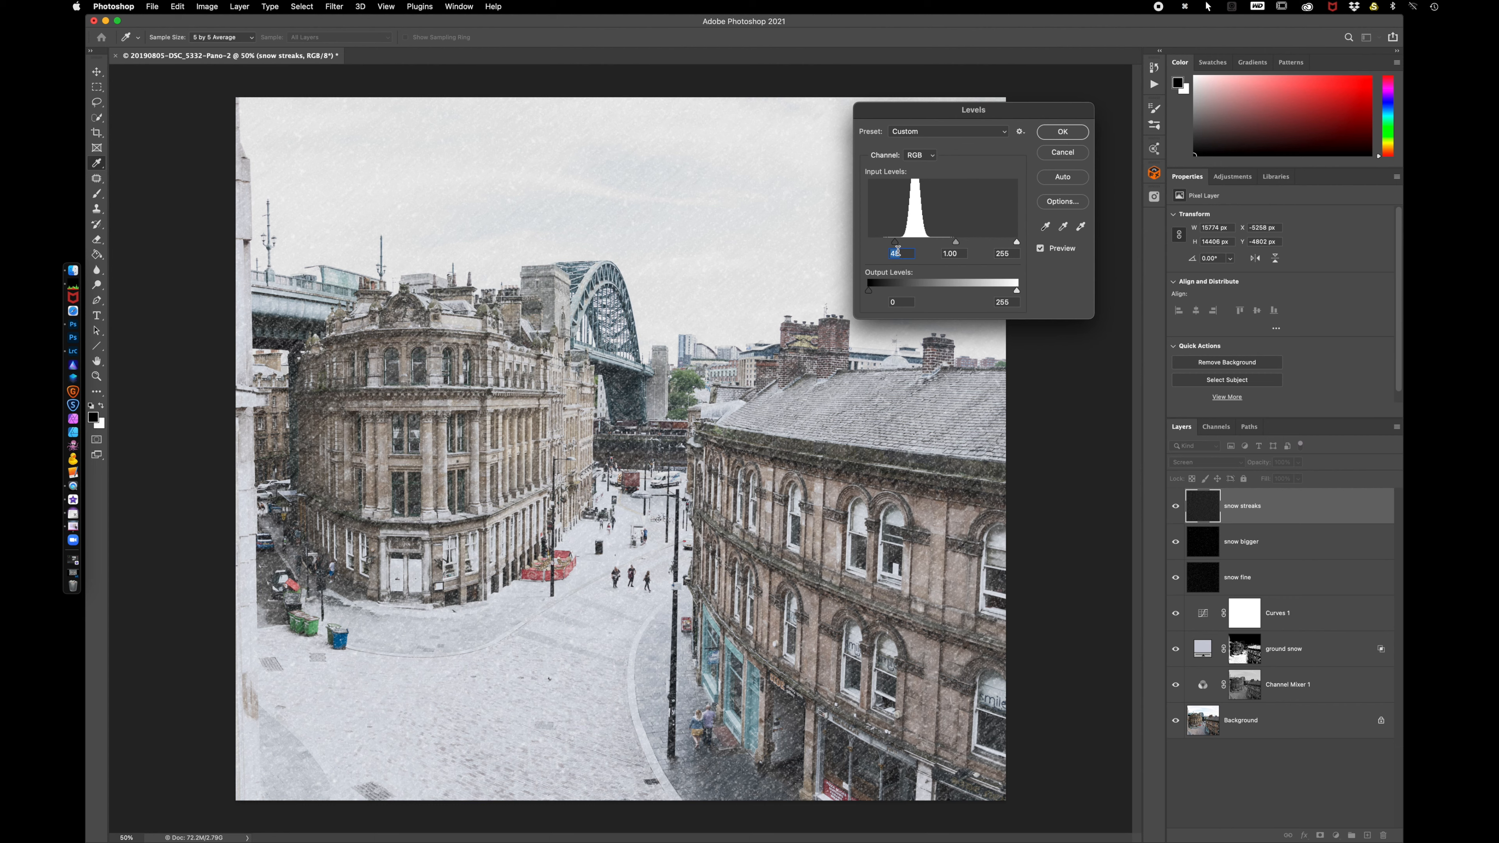
click(897, 245)
click(1062, 131)
Add a layer mask to the snow streaks layer and set the brush to about 42% flow and 1000 px
key(b)
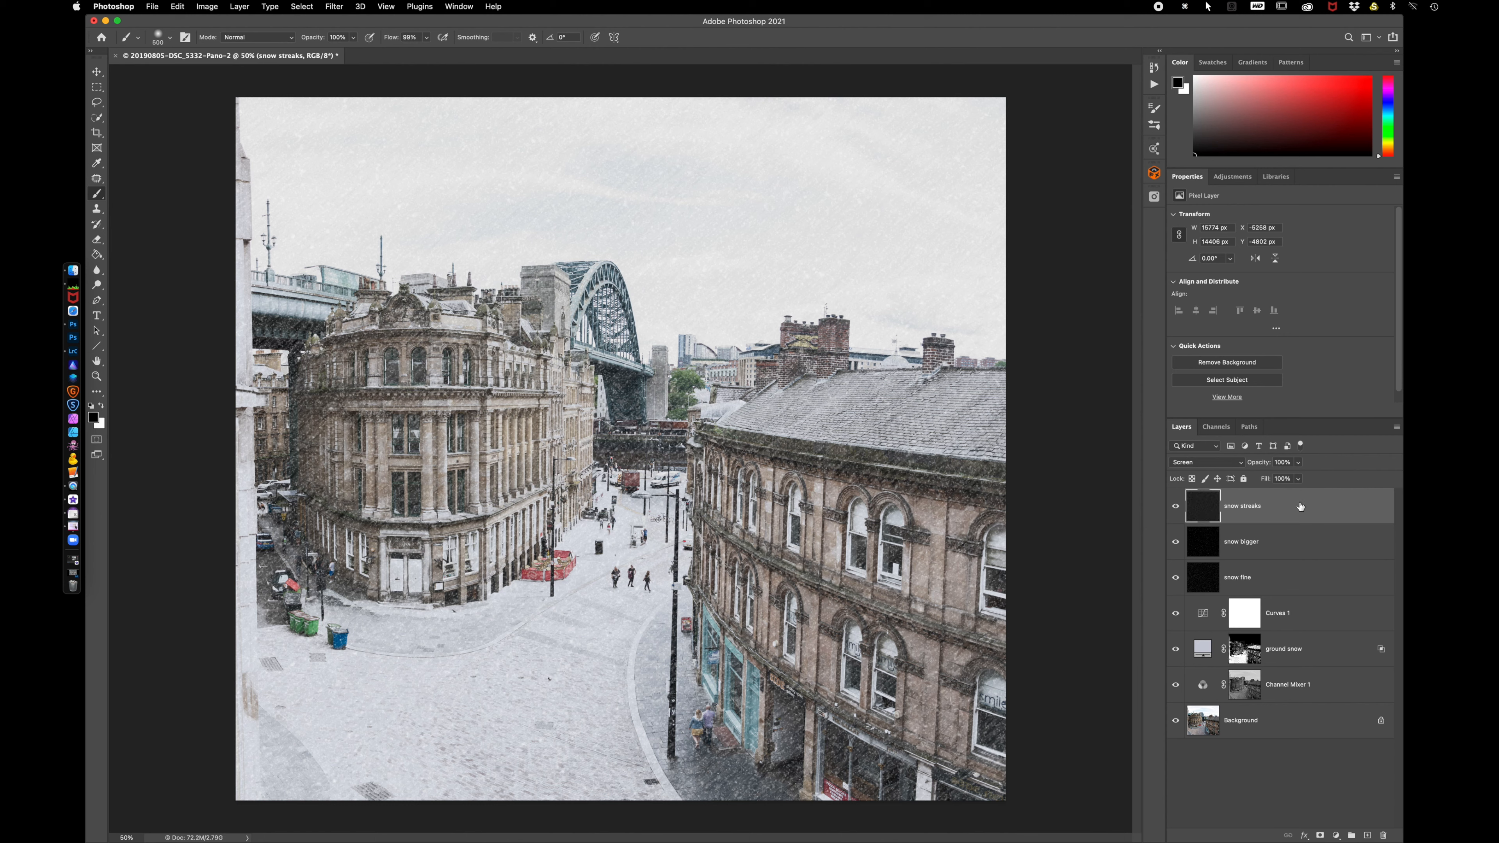
click(1320, 835)
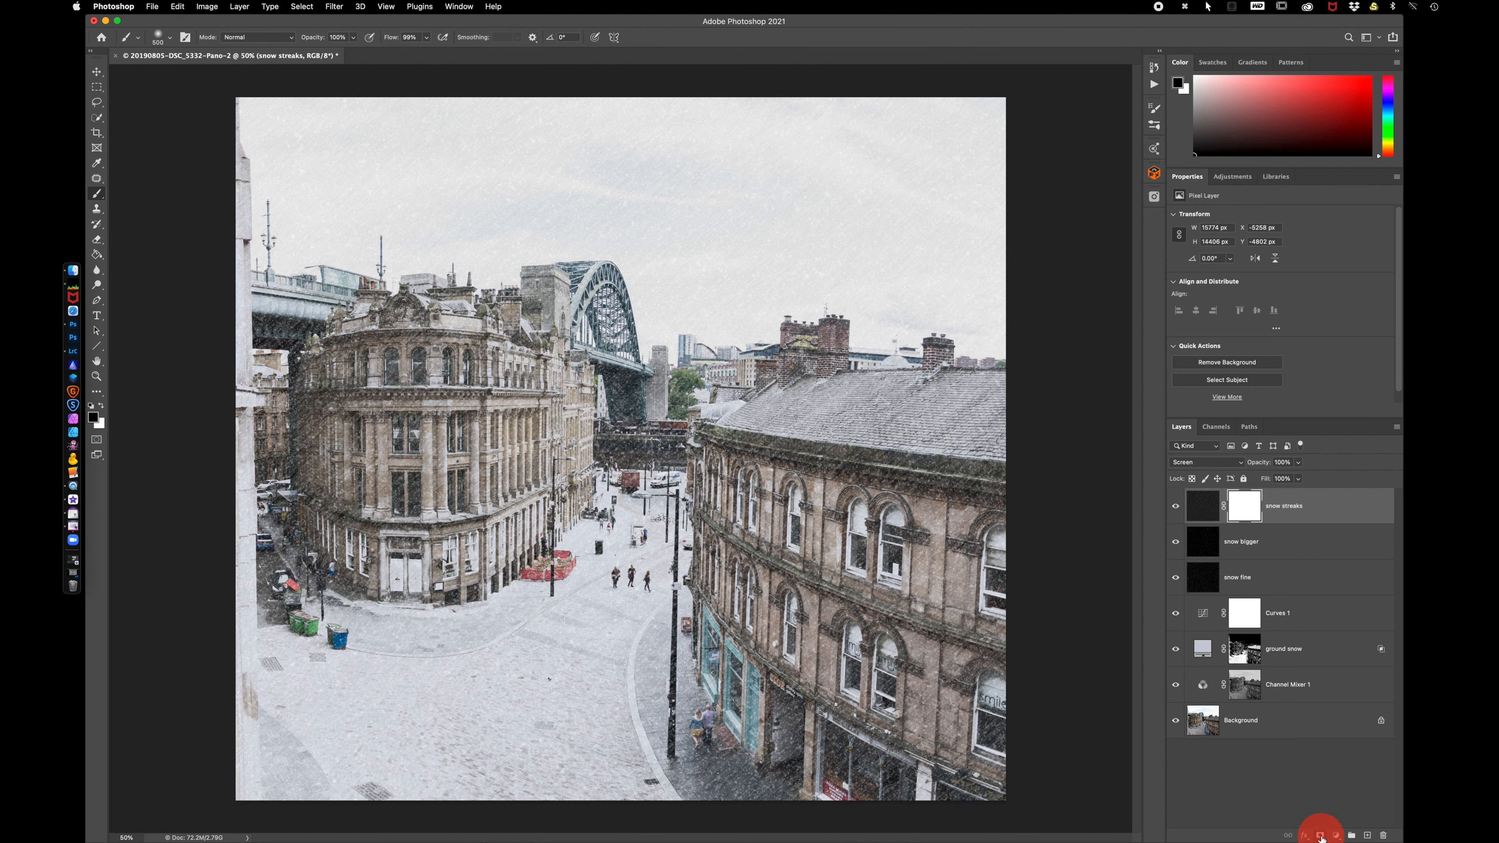
key(b)
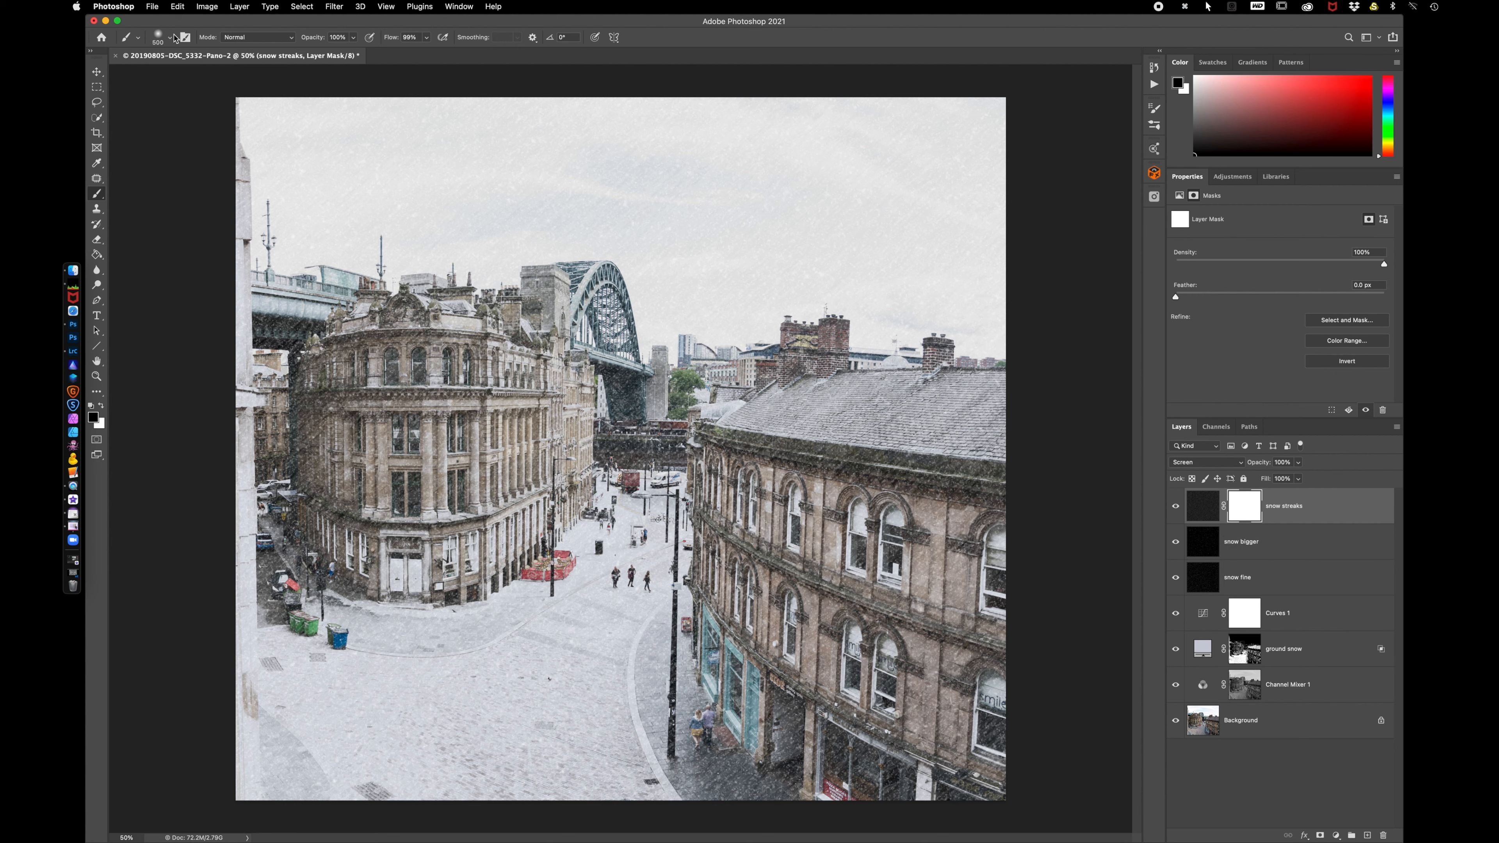
drag(392, 43, 348, 41)
key(bracketright)
key(bracketright)
key(bracketright)
key(bracketright)
key(bracketright)
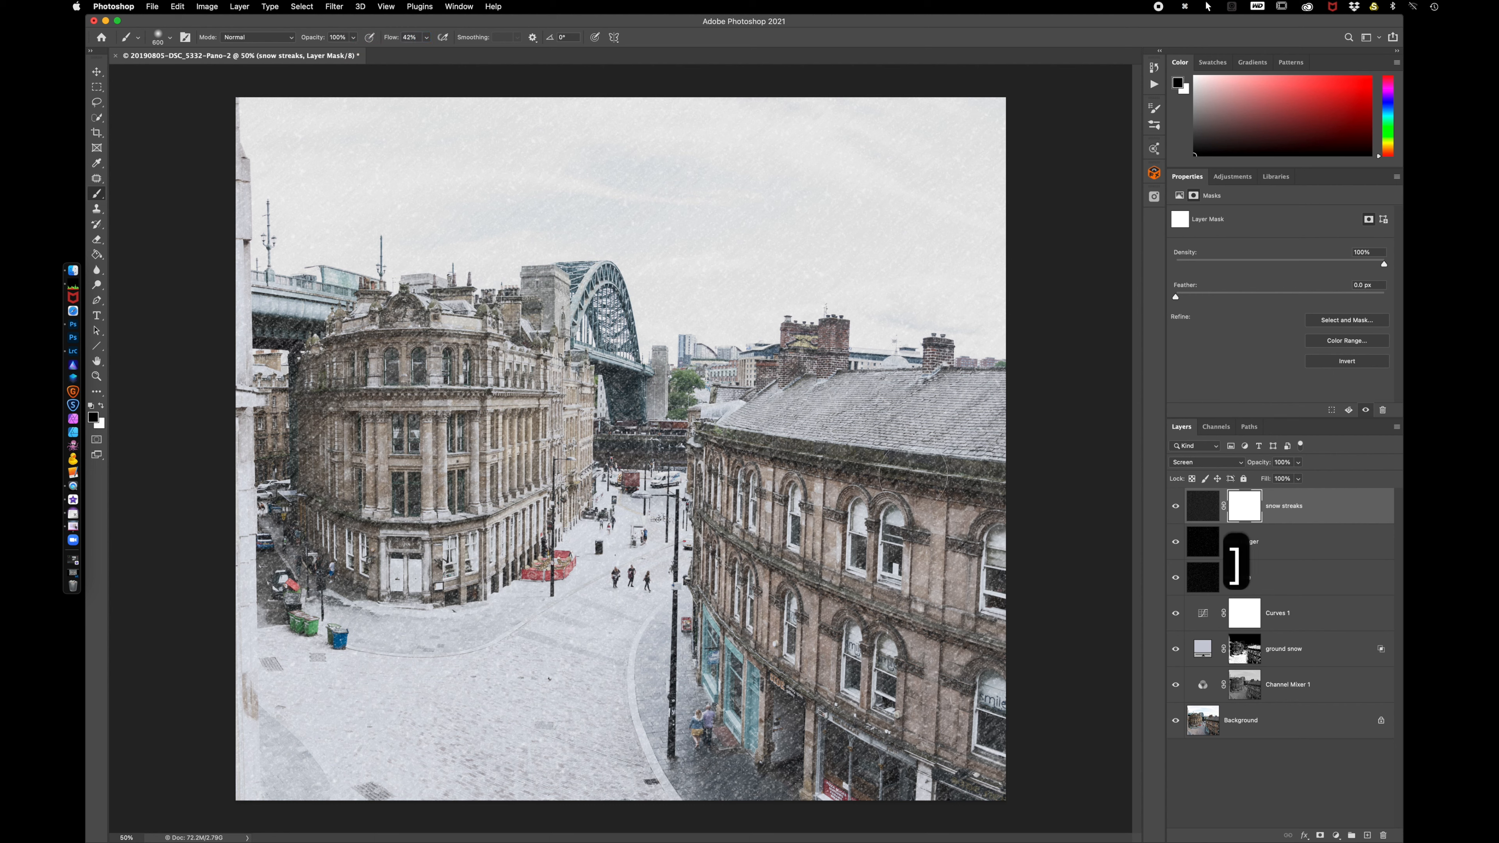
Paint black on the snow streaks mask over the sky and both buildings, and delete the mask
mouse_move(921, 476)
mouse_down()
mouse_move(962, 473)
mouse_move(955, 408)
mouse_move(983, 387)
mouse_move(981, 787)
mouse_up()
mouse_move(317, 131)
mouse_down()
mouse_move(329, 204)
mouse_move(728, 116)
mouse_move(761, 206)
mouse_move(915, 270)
mouse_up()
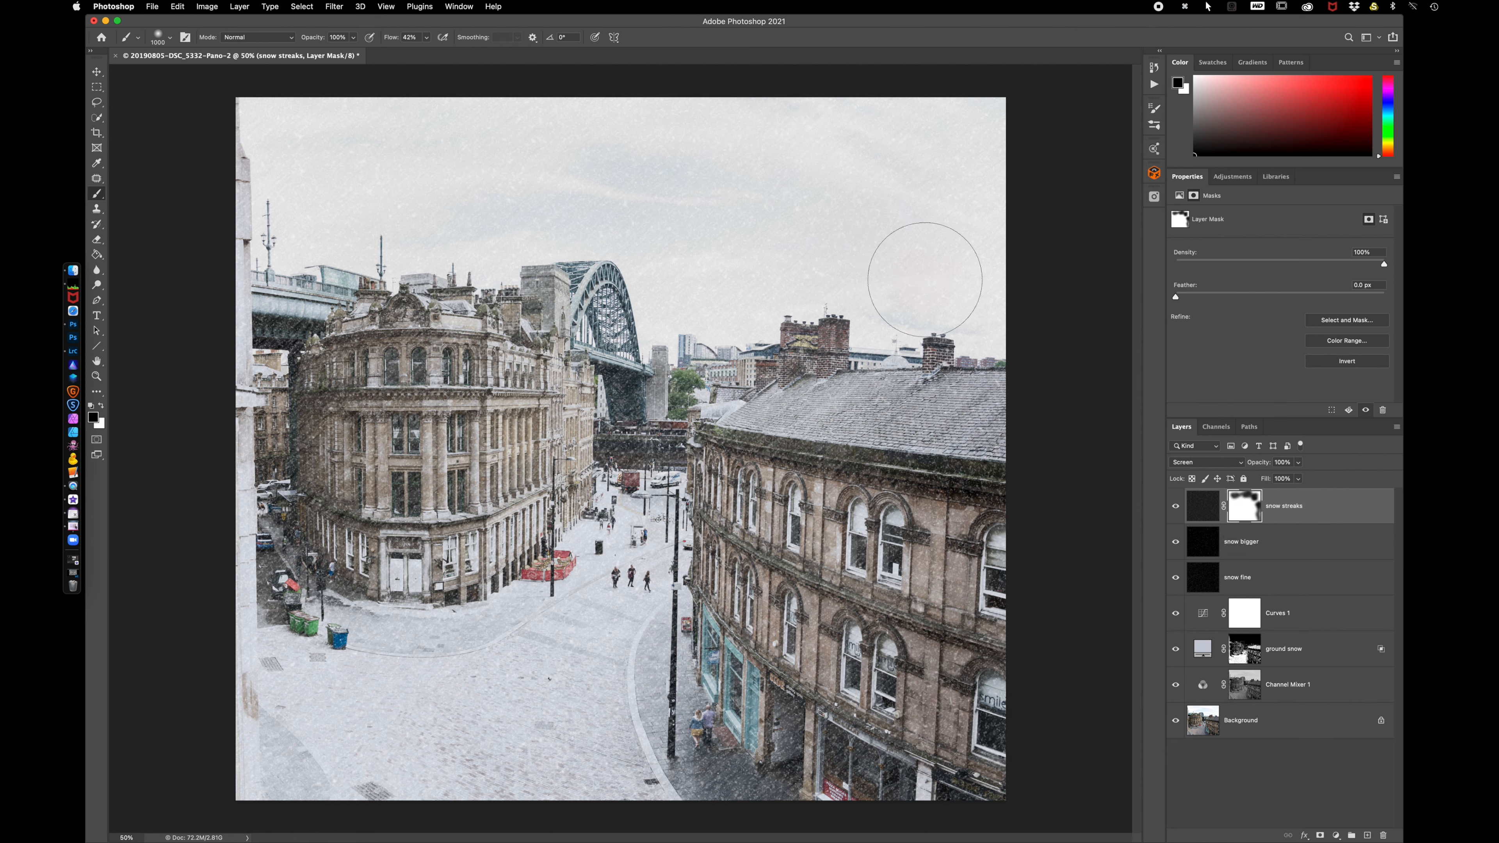
mouse_move(323, 413)
mouse_down()
mouse_move(325, 452)
mouse_move(501, 472)
mouse_up()
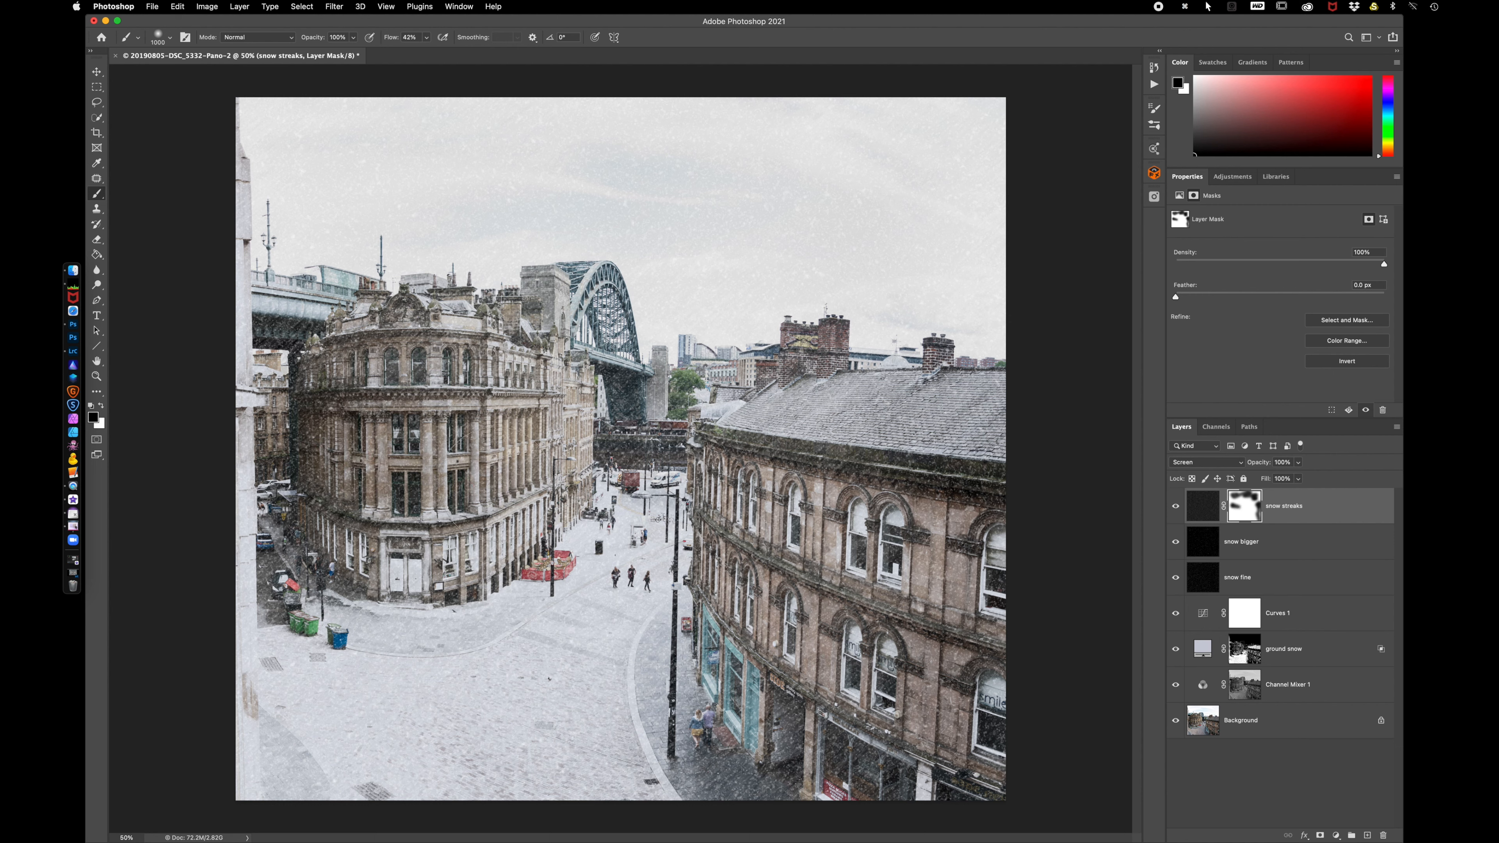
click(1245, 510)
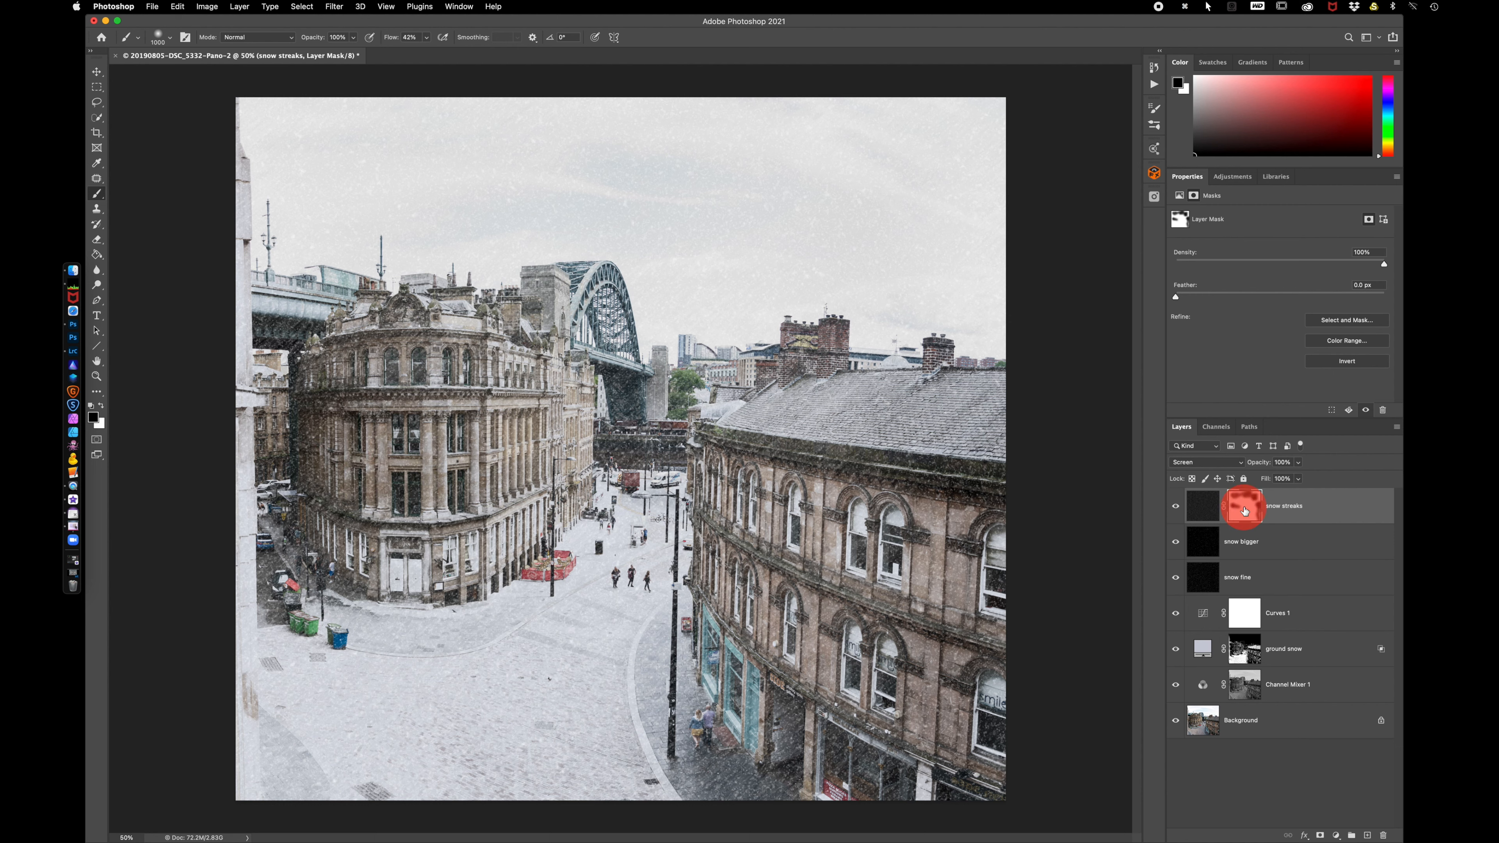
key(BackSpace)
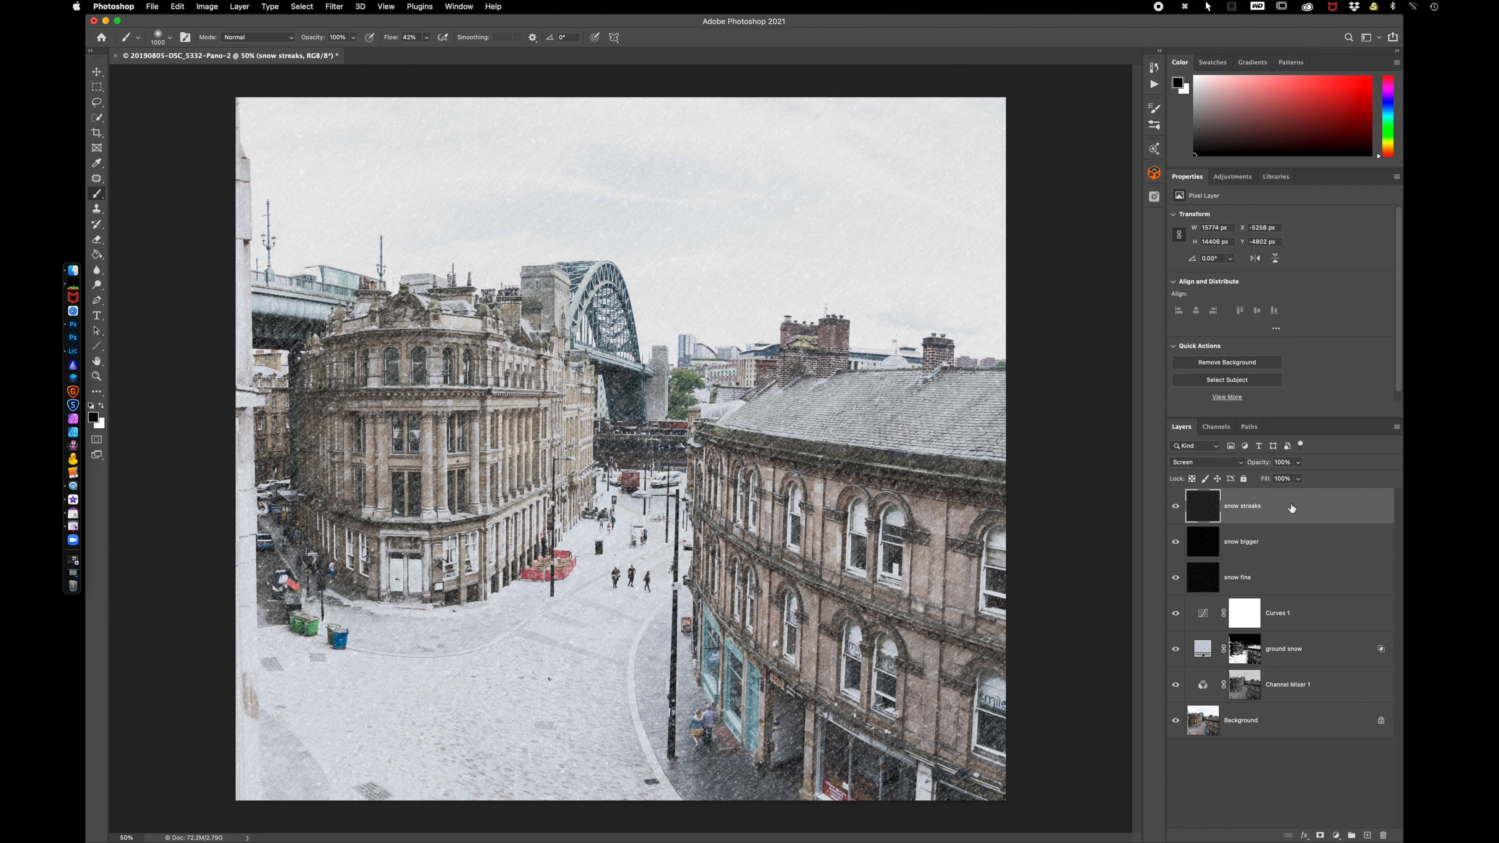
Add a new layer above snow streaks and name it "extra snow"
click(1368, 835)
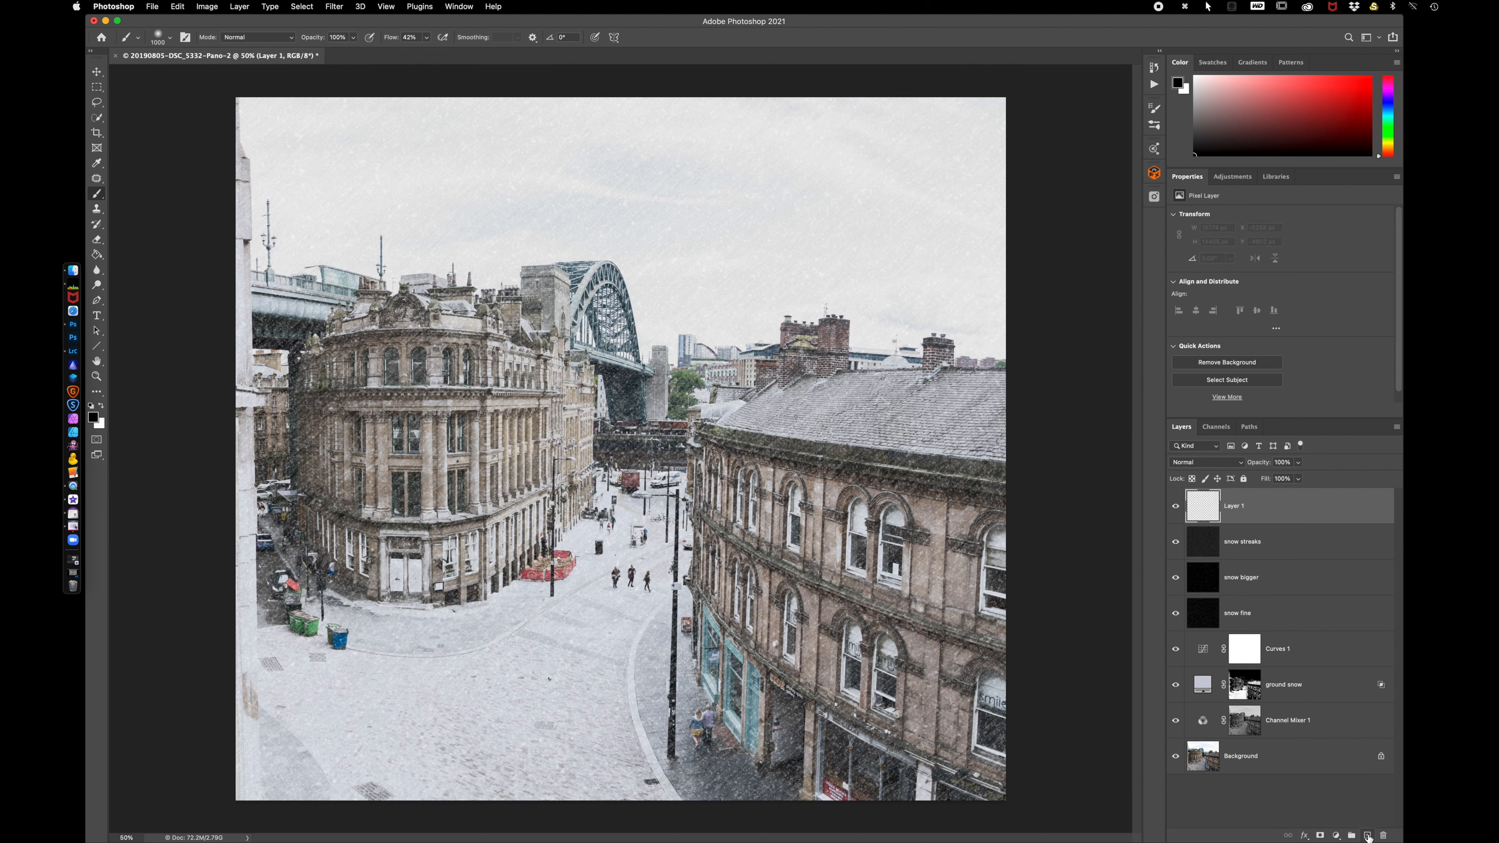
double_click(1233, 506)
text(extra s)
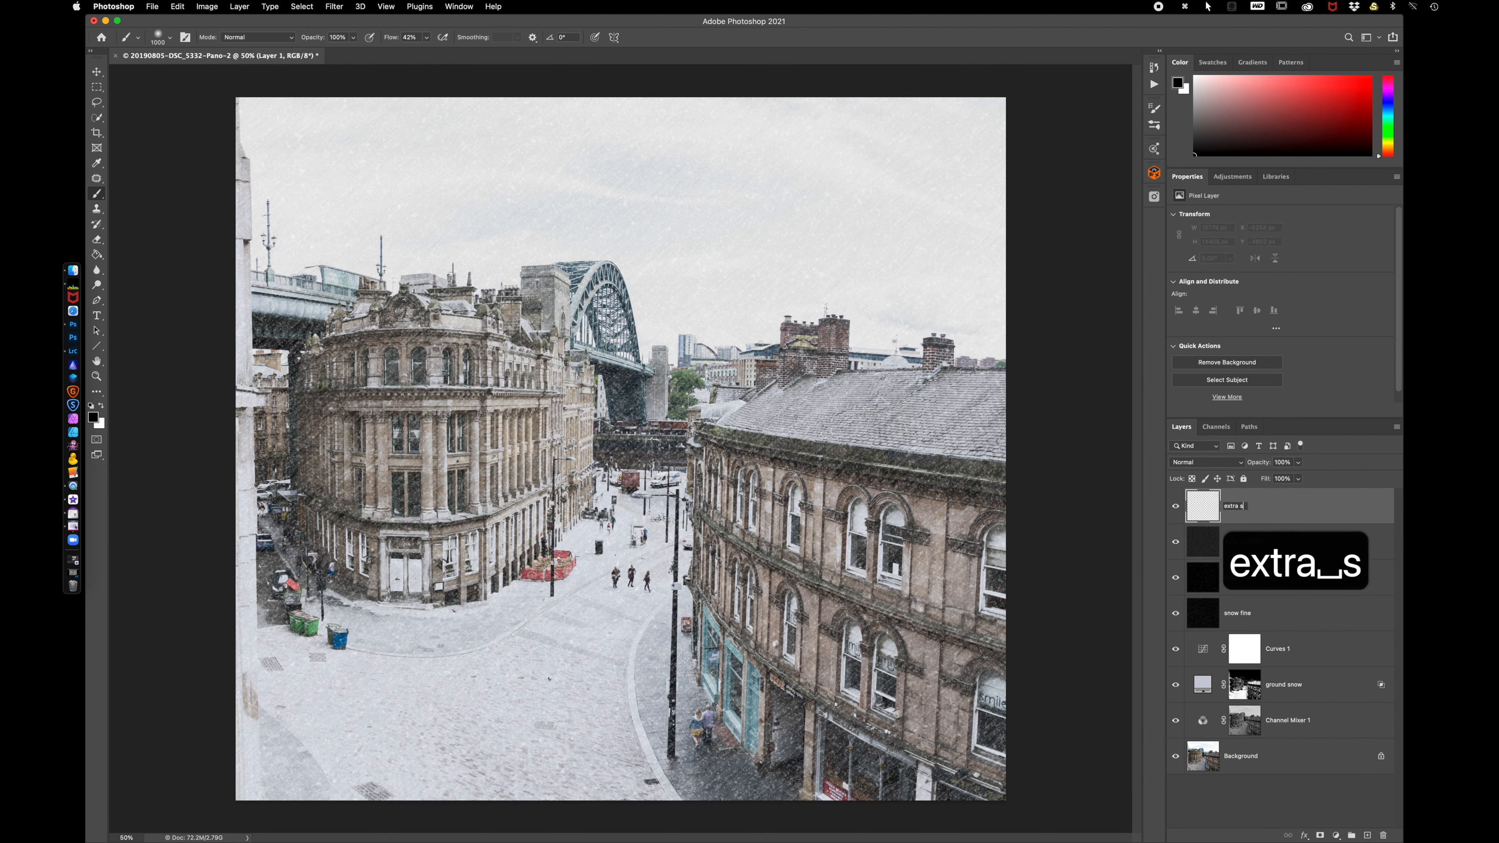
text(now)
key(Return)
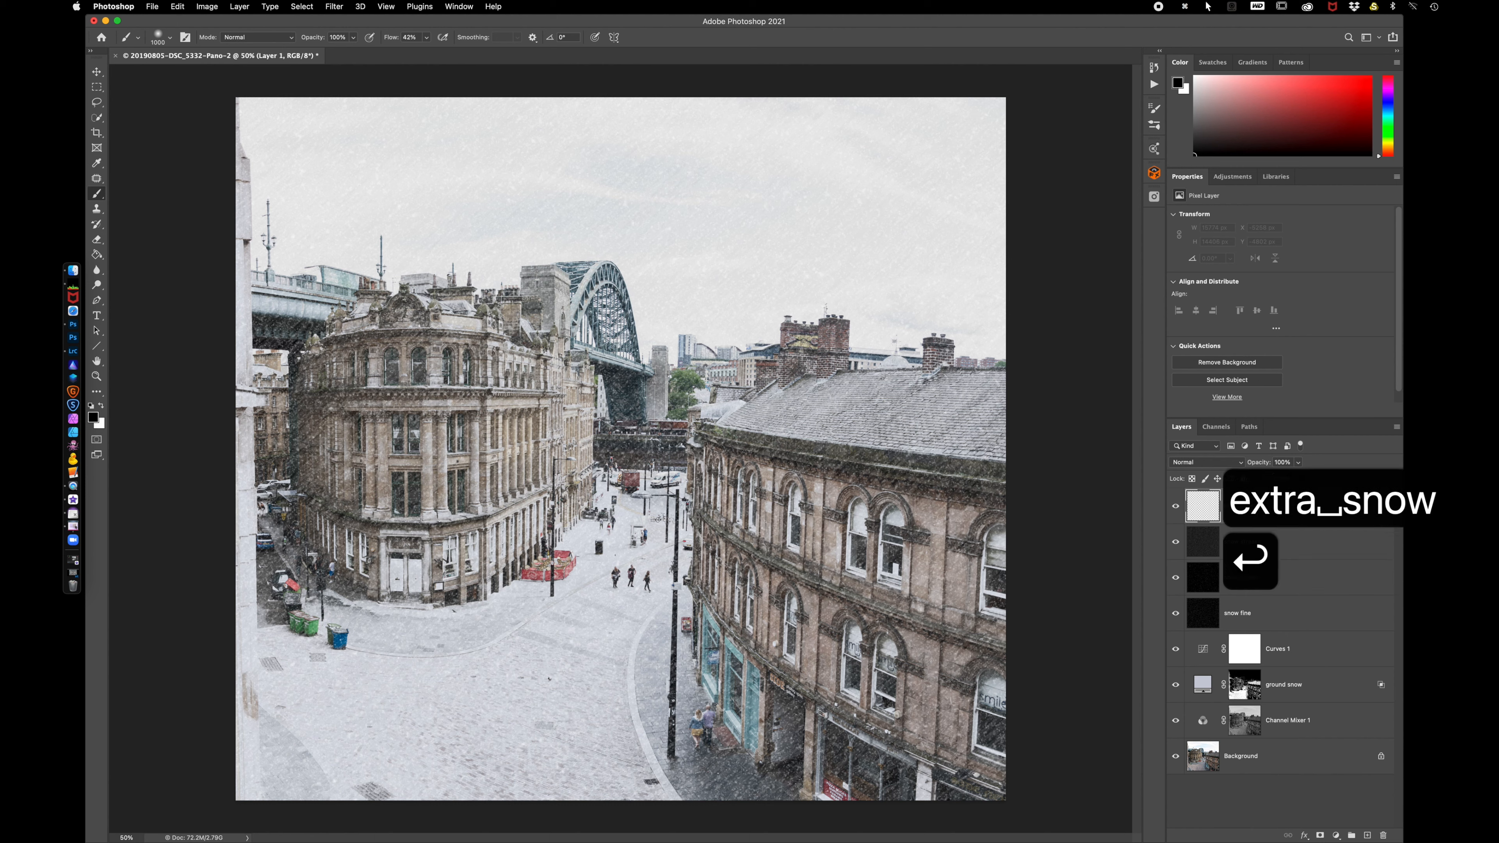
Make white the foreground colour and set the brush to 100% flow and 125 px
key(b)
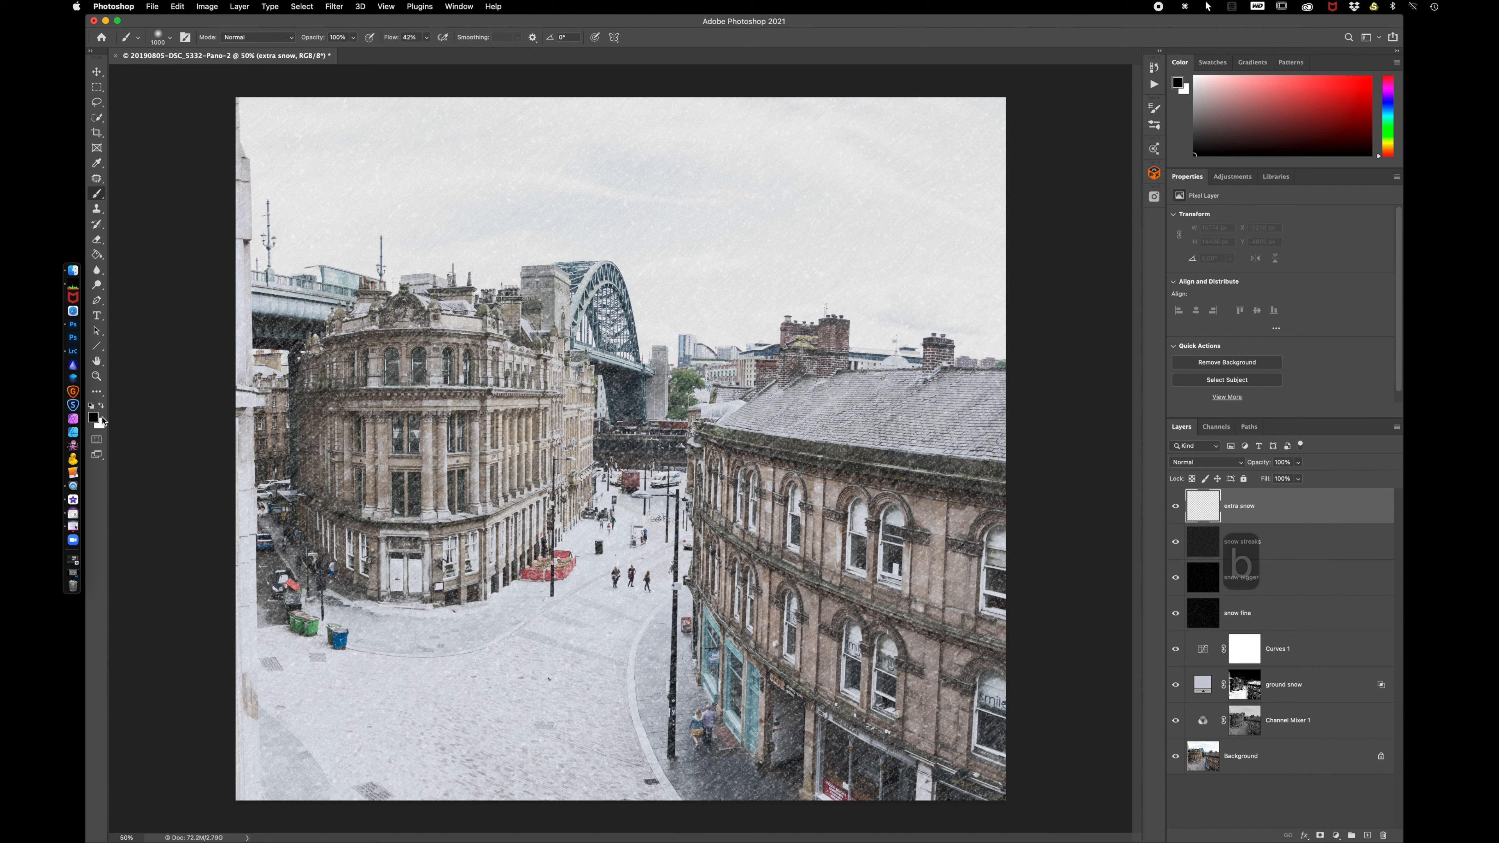
key(x)
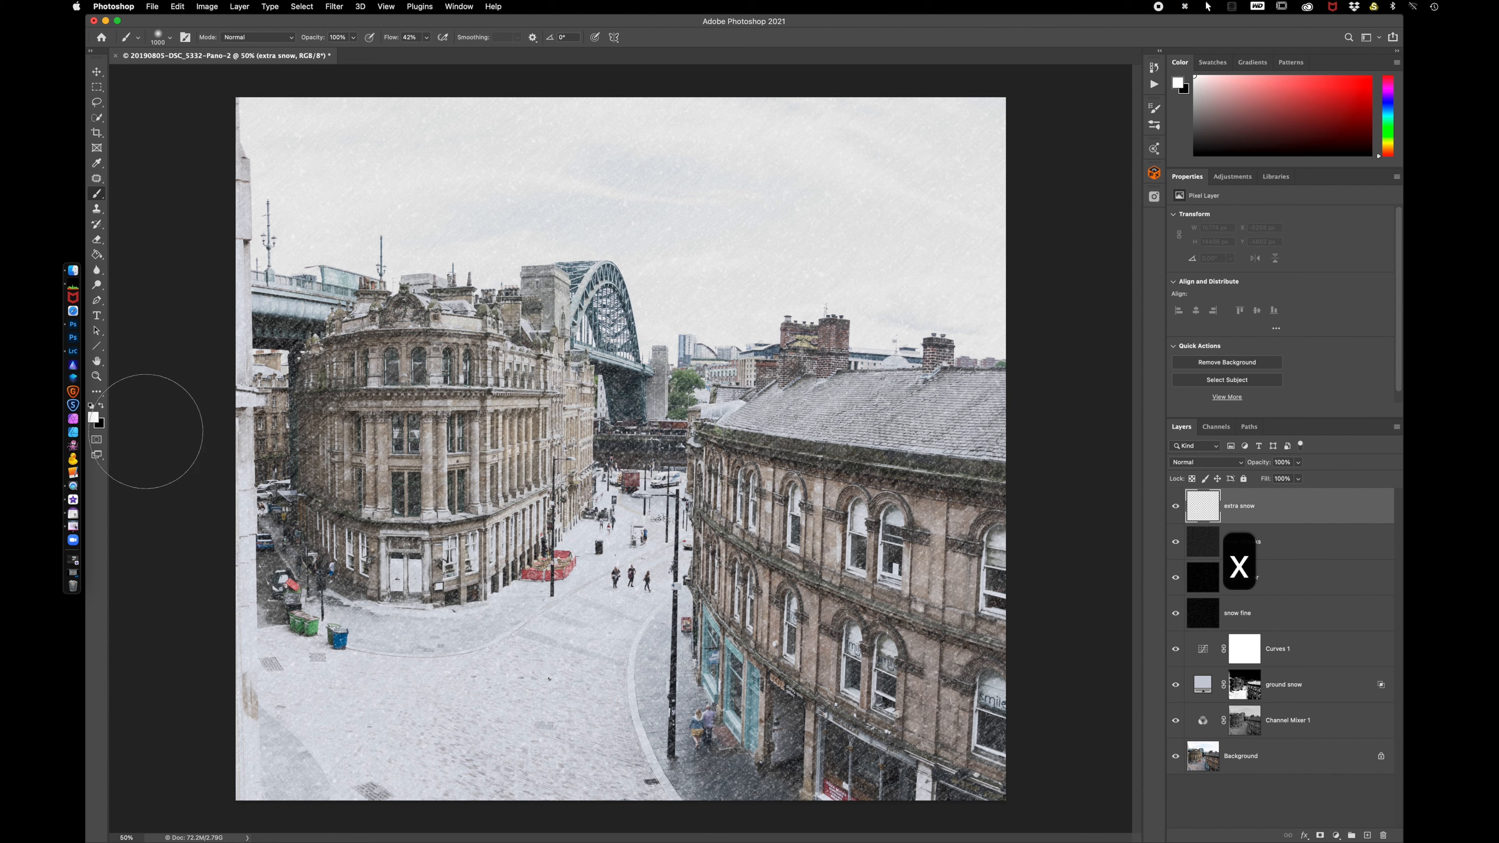
key(bracketleft)
key(bracketleft)
key(bracketleft)
key(bracketleft)
key(bracketleft)
key(bracketleft)
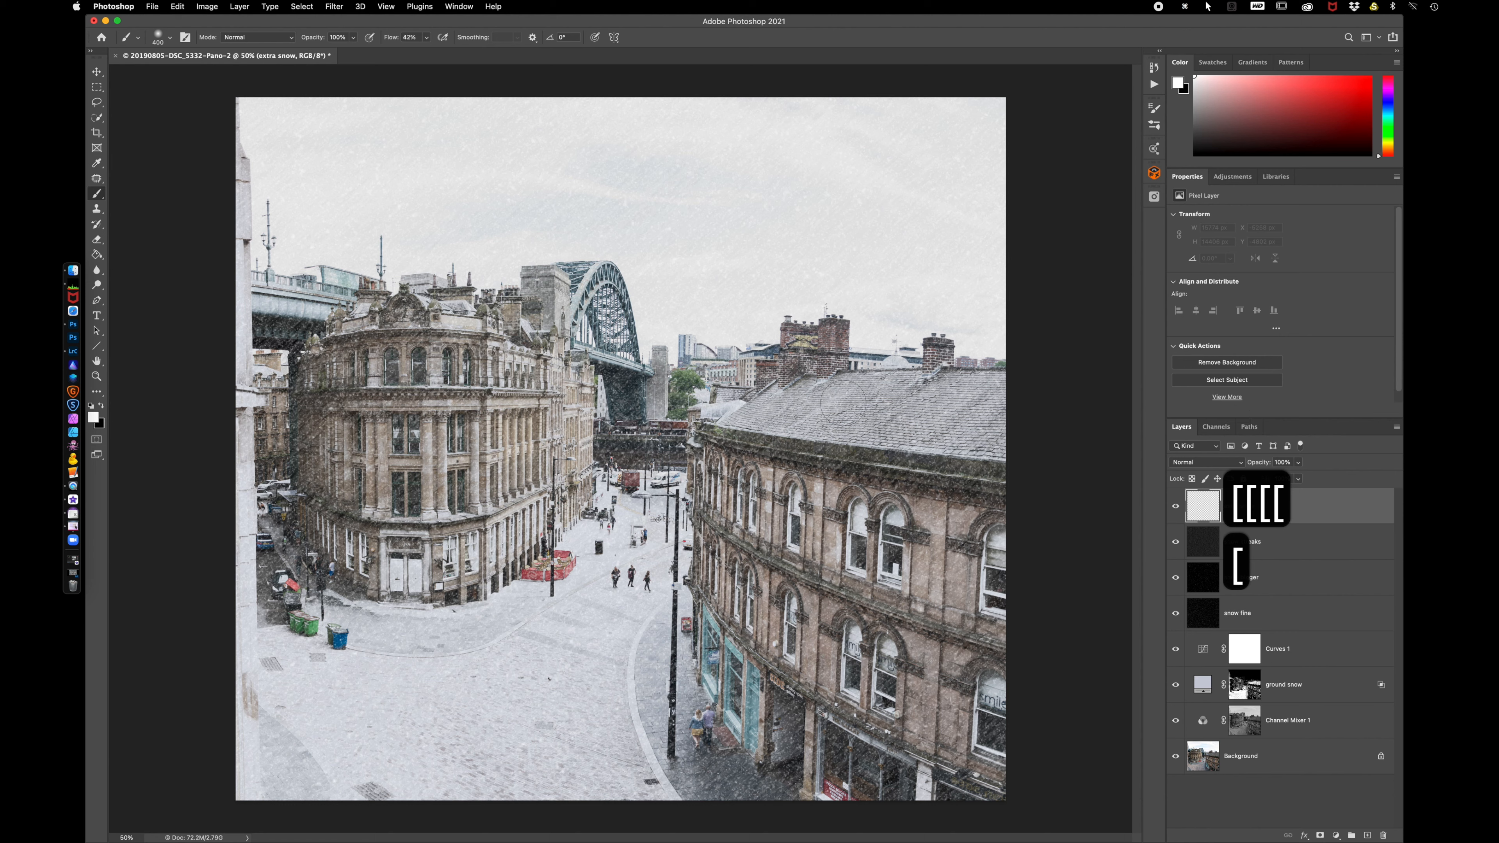
key(bracketleft)
key(bracketleft)
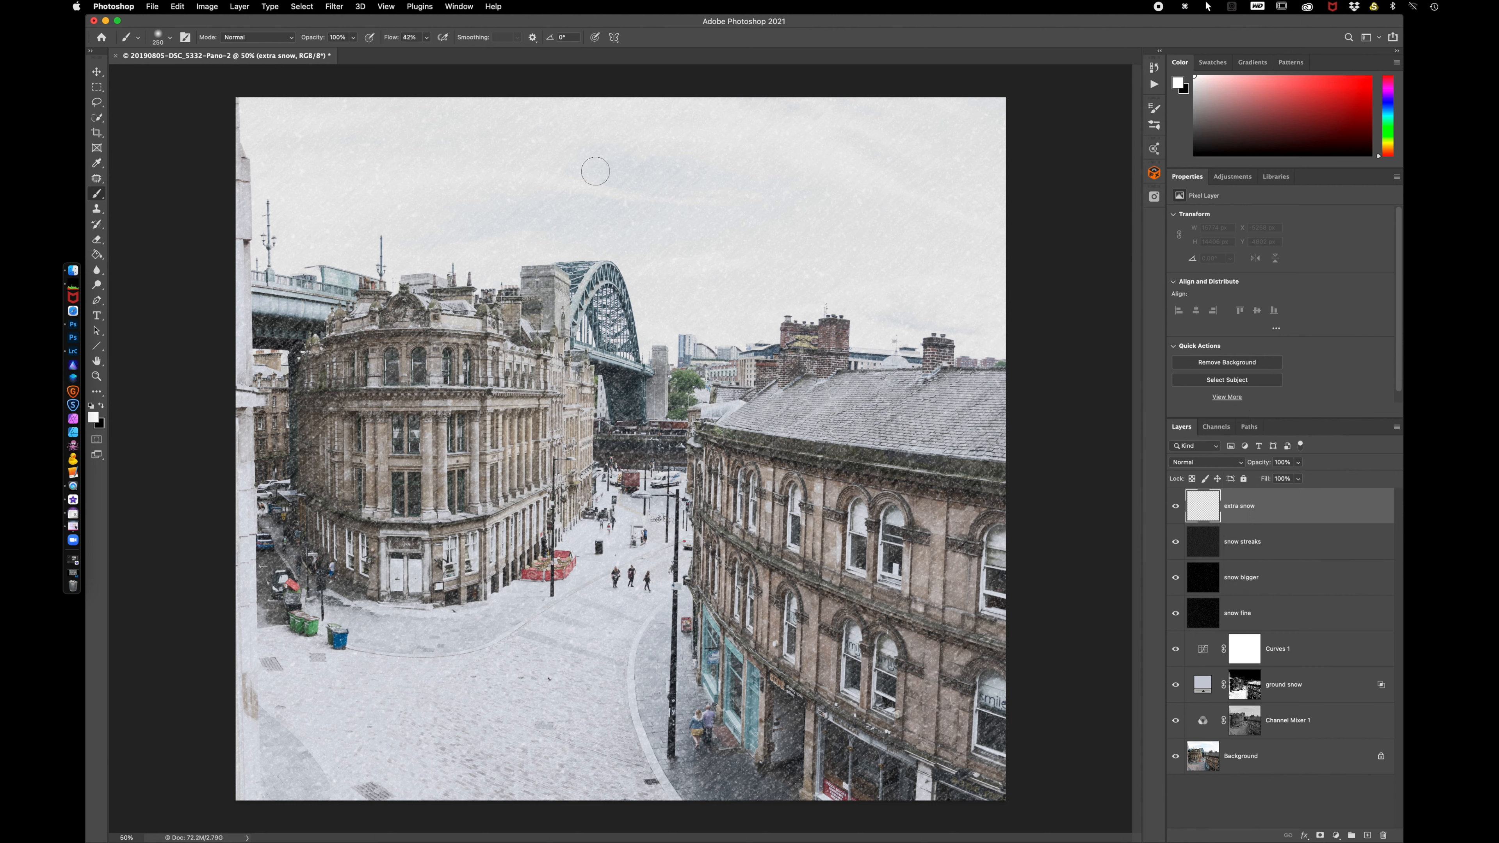
drag(390, 39, 454, 40)
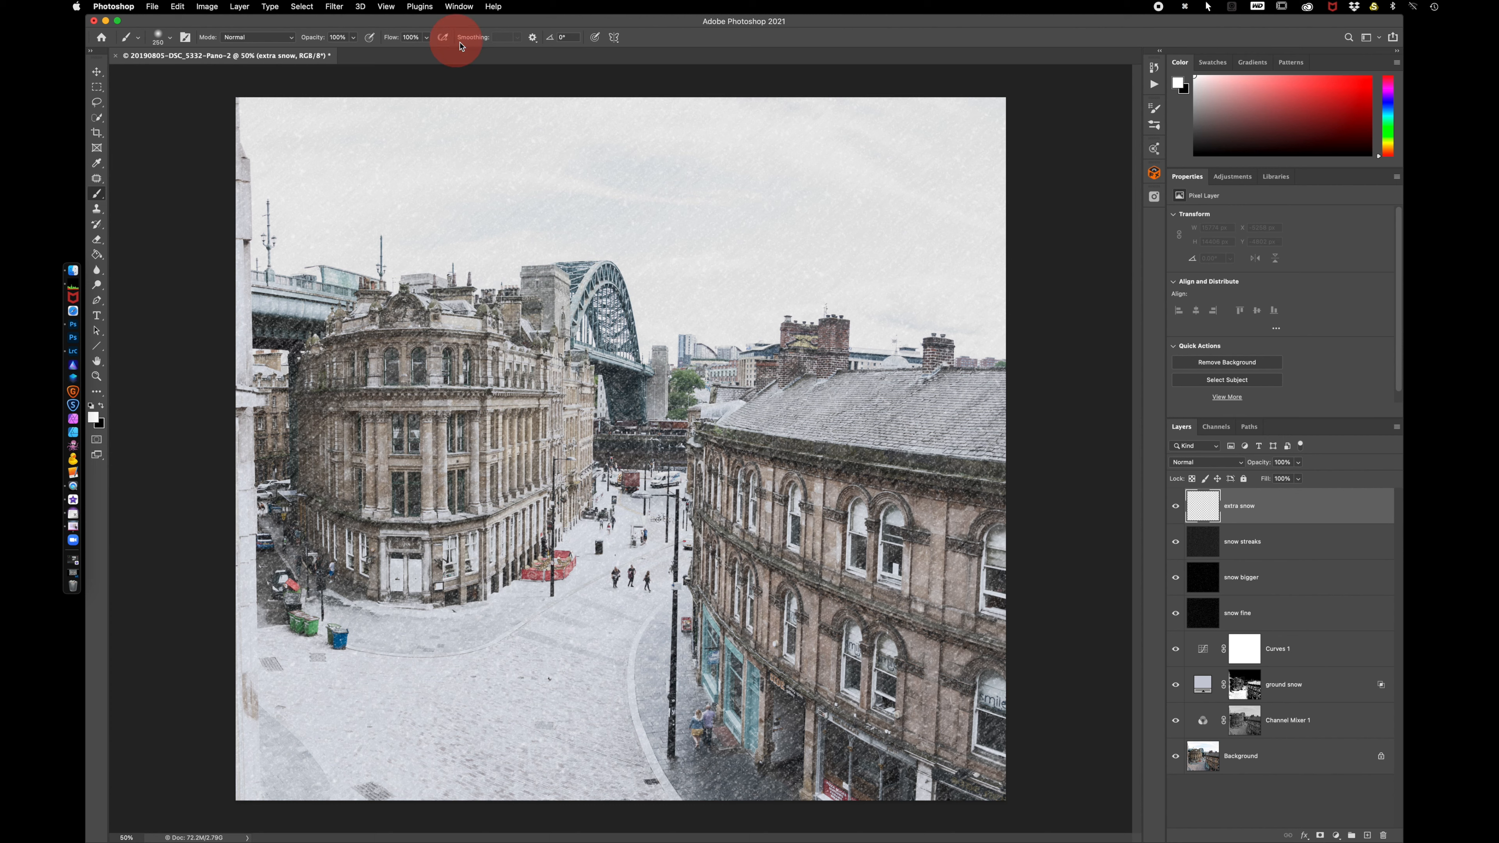
key(bracketleft)
key(bracketleft)
key(bracketleft)
key(bracketleft)
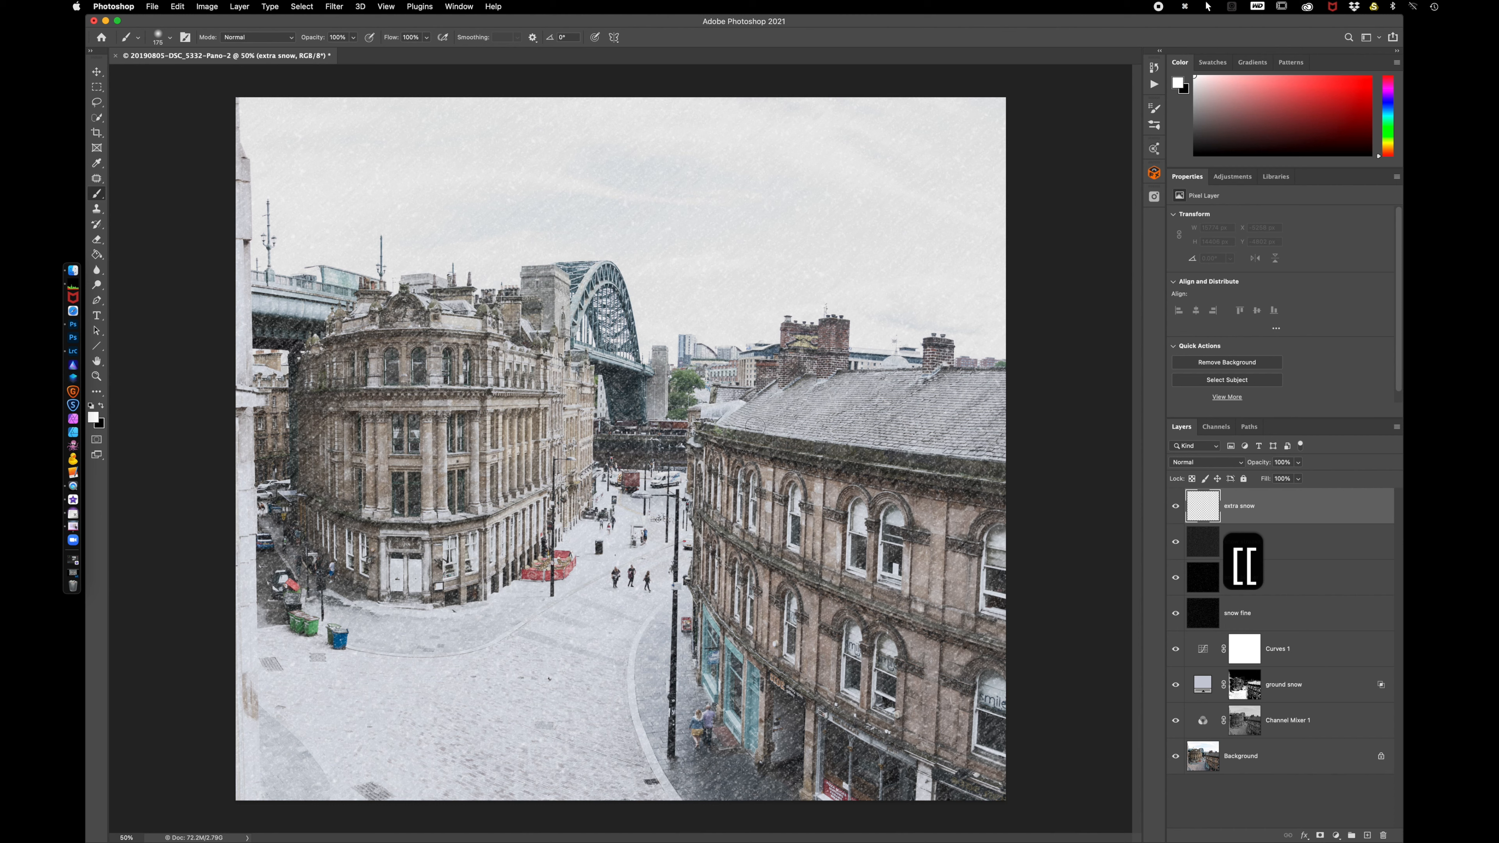
Paint white snow on the right-hand building's roof and chimney bases, and on its ledges with a 100 px brush
mouse_move(726, 421)
mouse_down()
mouse_move(976, 454)
mouse_move(732, 418)
mouse_move(835, 402)
mouse_move(1002, 461)
mouse_move(915, 430)
mouse_move(797, 422)
mouse_move(835, 406)
mouse_move(894, 425)
mouse_move(938, 364)
mouse_move(971, 368)
mouse_move(929, 371)
mouse_up()
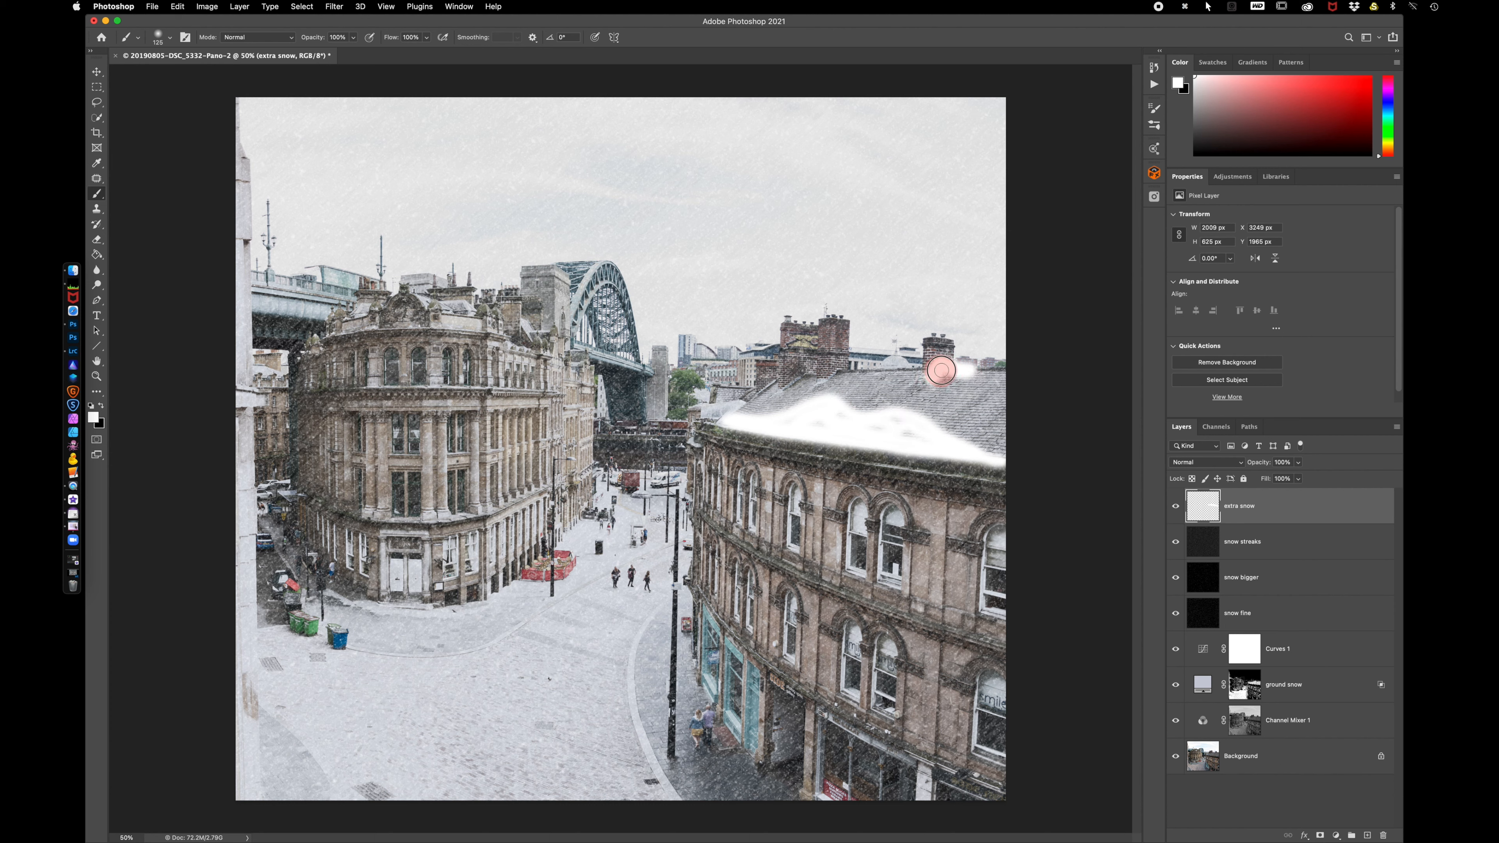
mouse_move(828, 374)
mouse_down()
mouse_move(859, 369)
mouse_move(810, 372)
mouse_up()
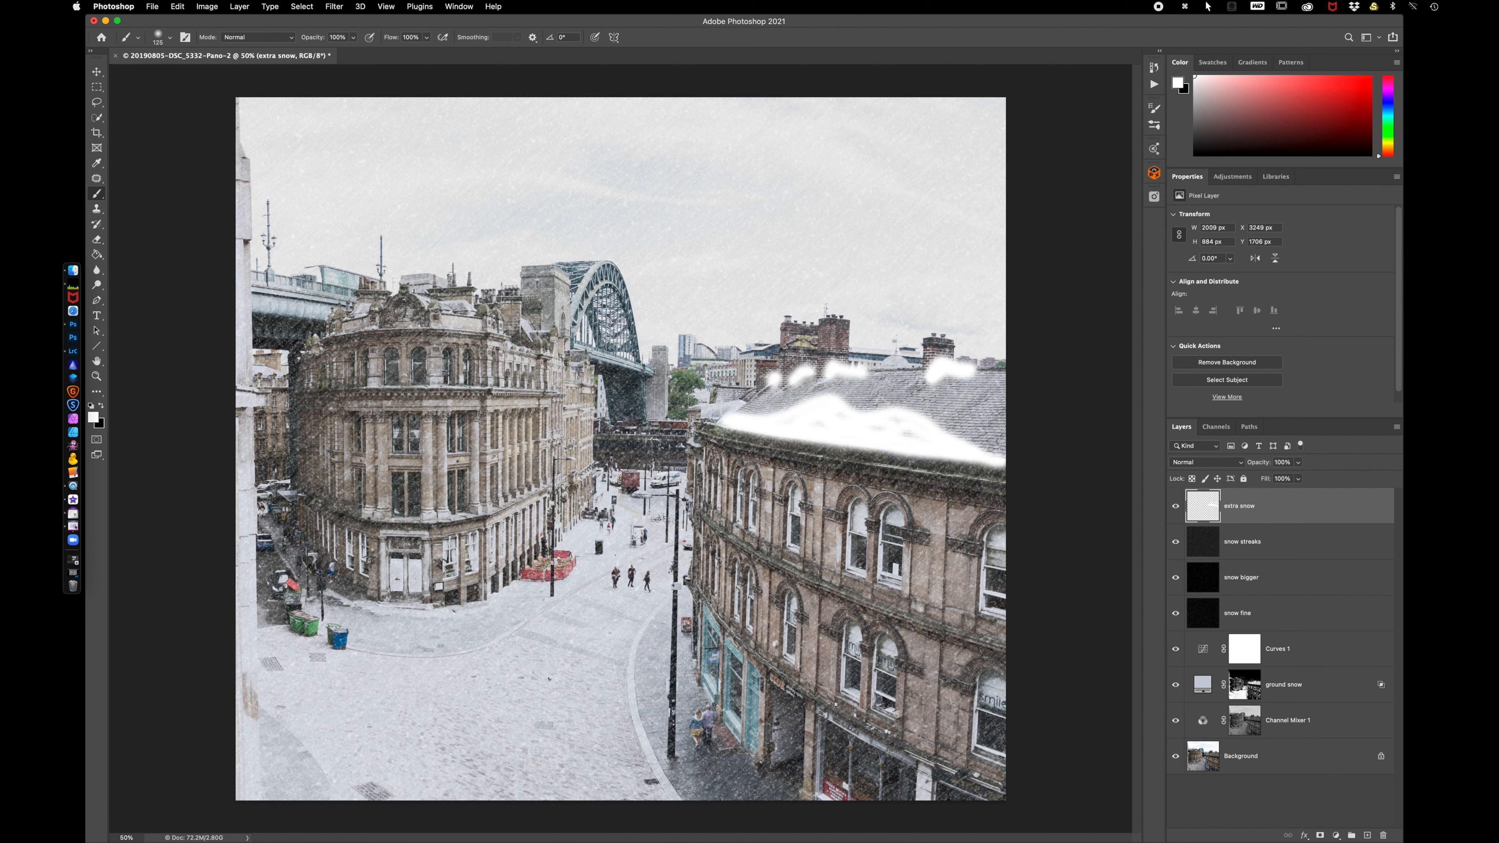
key(bracketleft)
drag(702, 515, 940, 618)
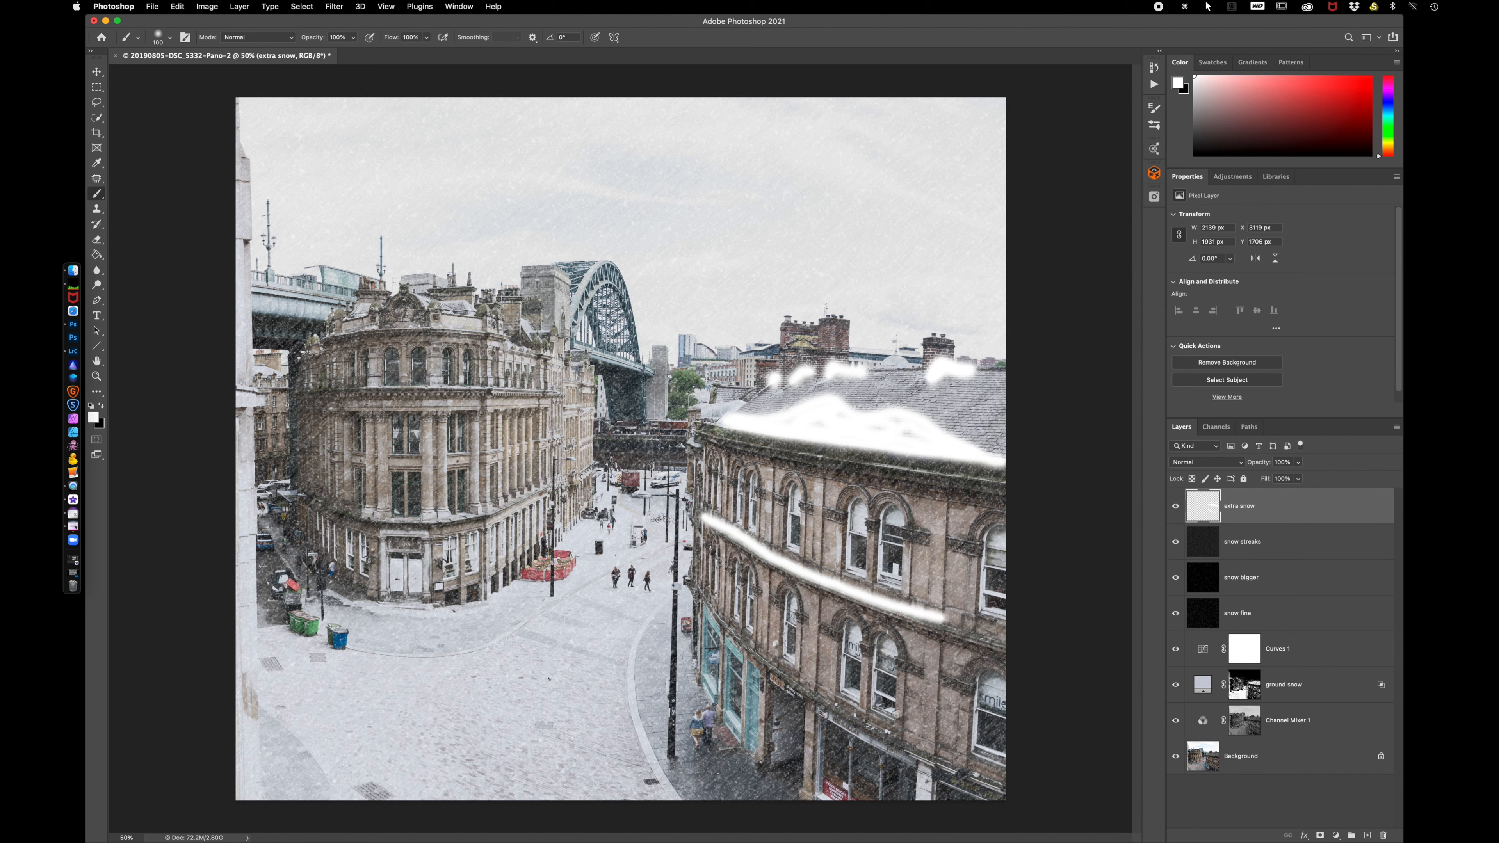
drag(784, 672, 945, 761)
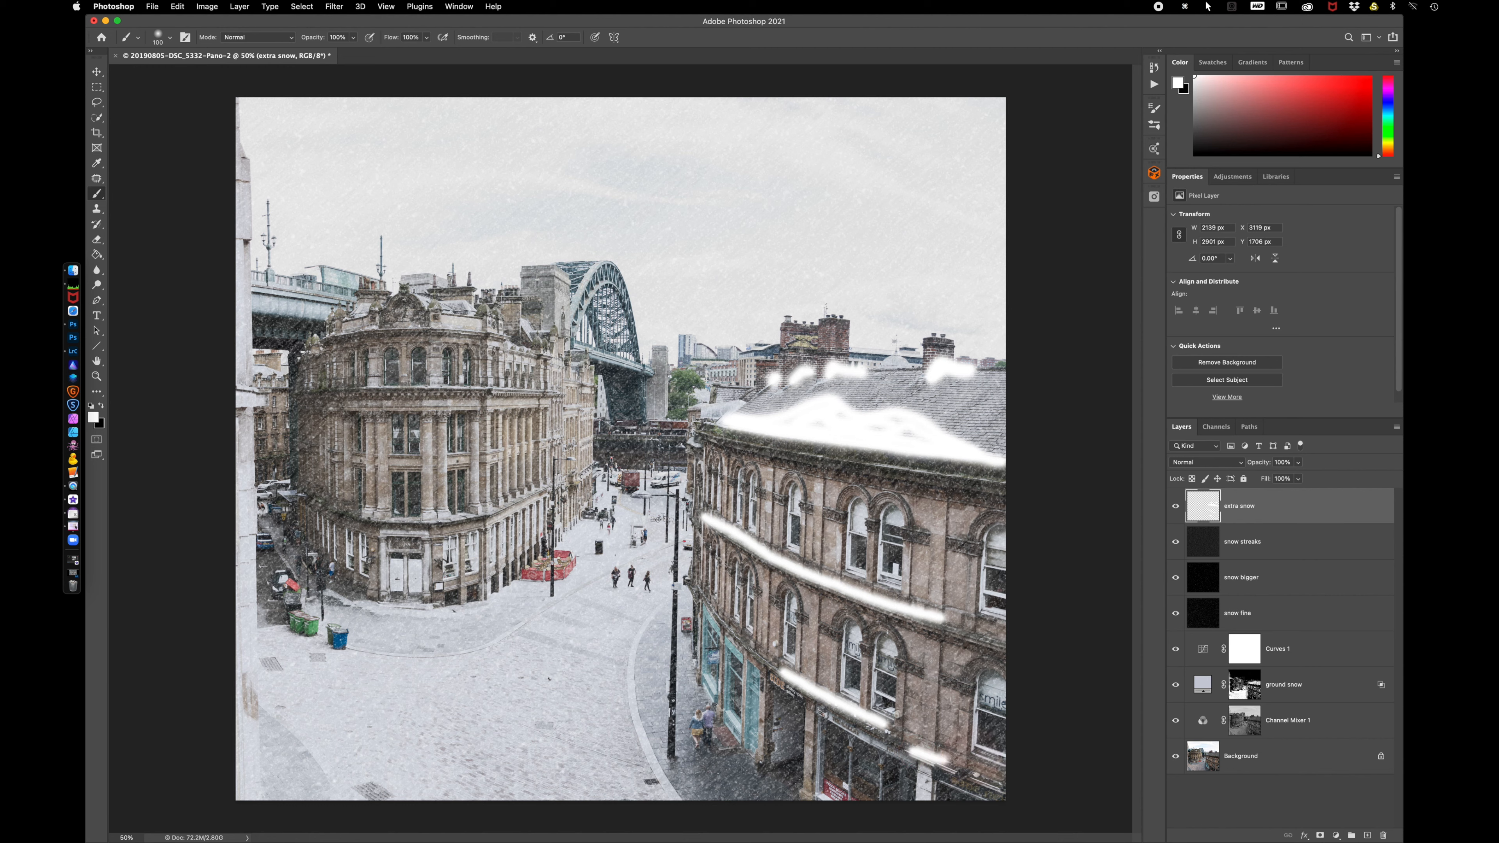
Blend the extra snow layer into the photo with Blend If, splitting the Underlying Layer black point to 69 / 225
double_click(1327, 510)
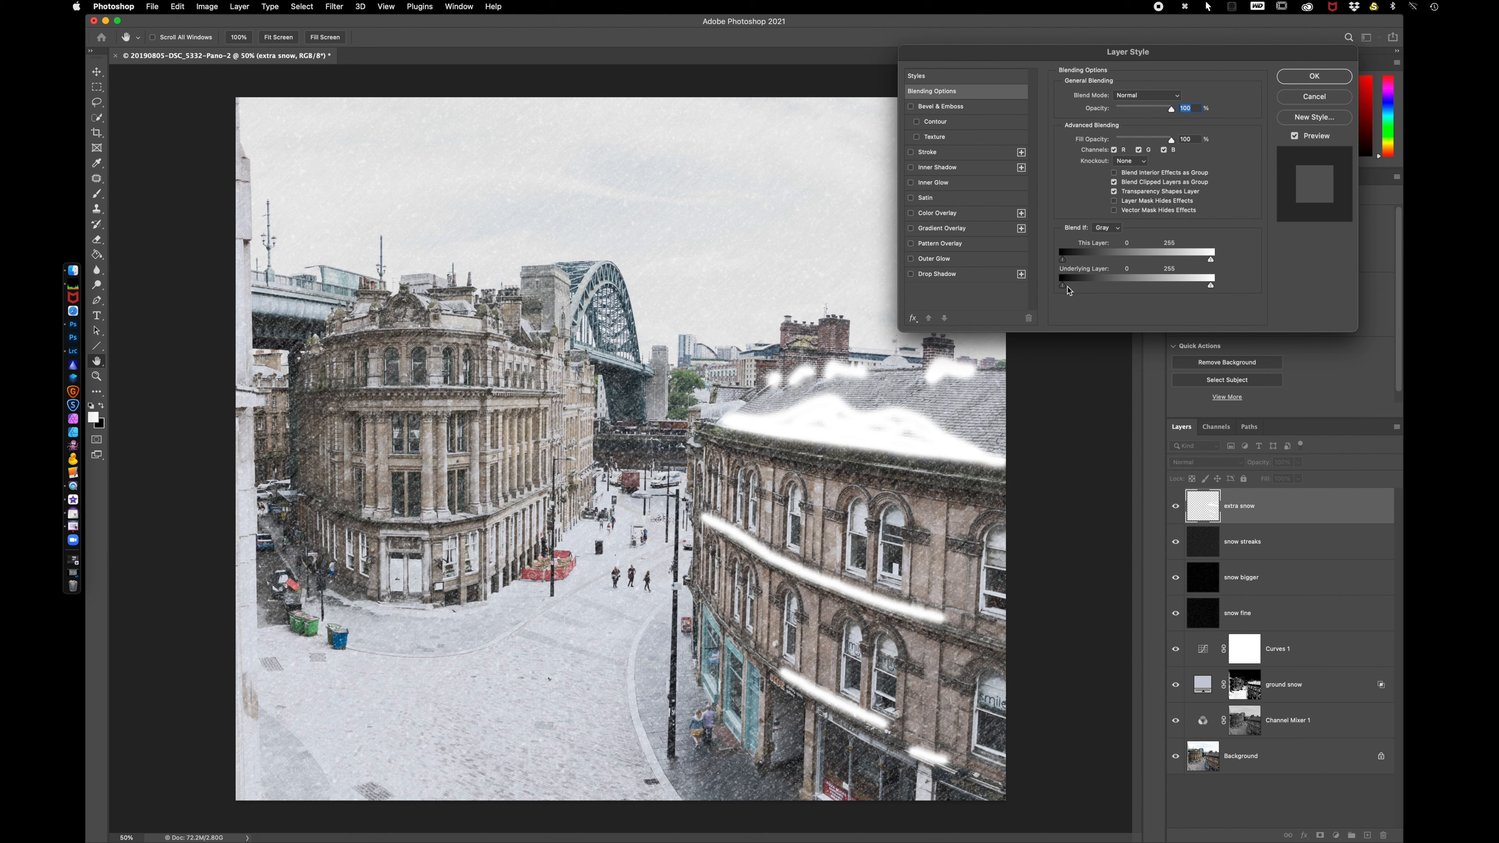
drag(1062, 287, 1081, 292)
drag(1083, 290, 1175, 290)
drag(1079, 287, 1193, 286)
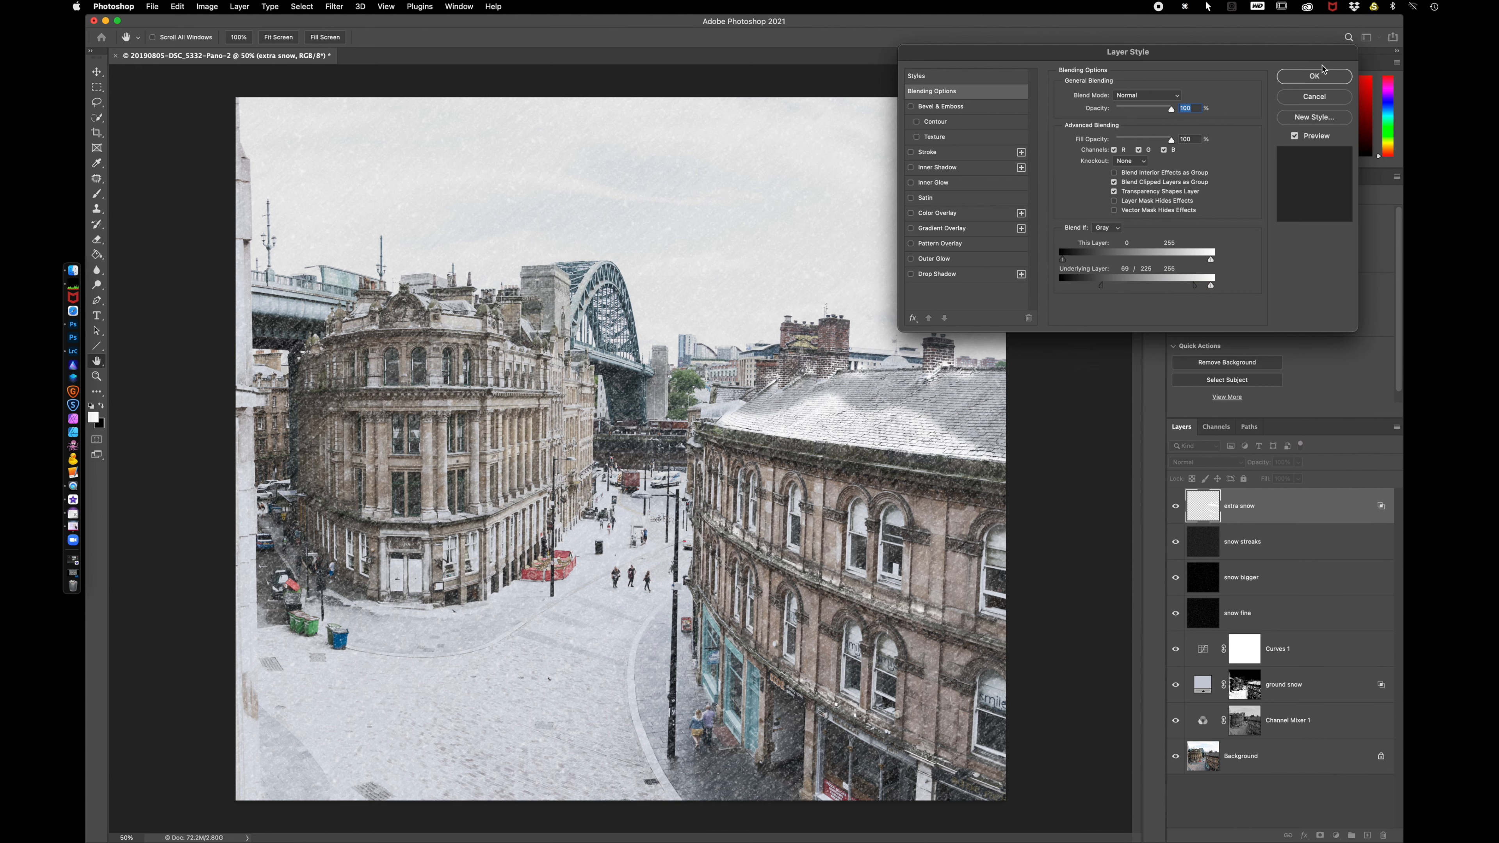
click(1320, 81)
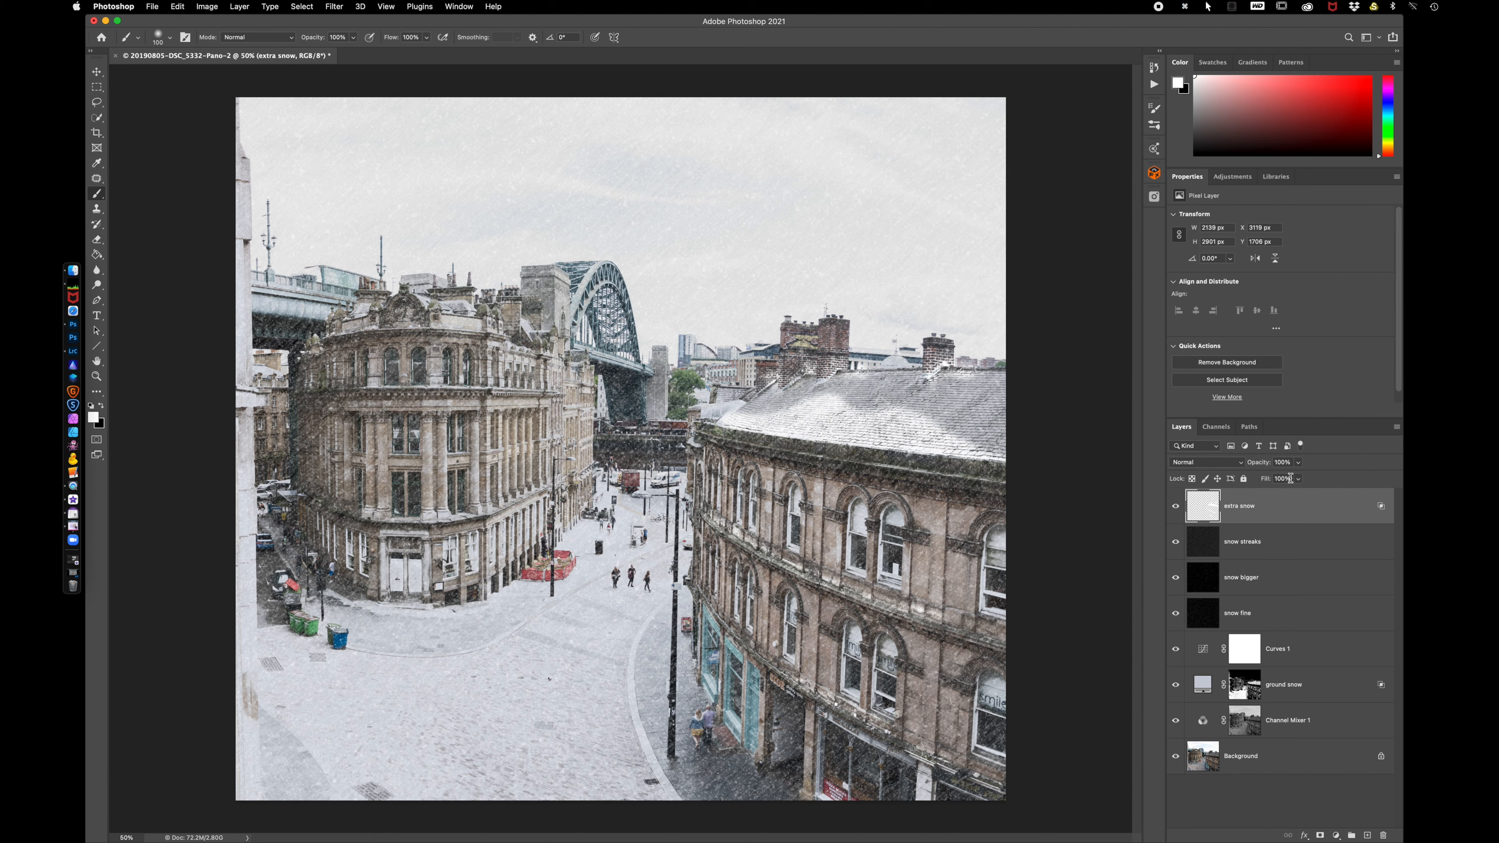
Group the layers from extra snow down to Channel Mixer 1 as "snow effect" and toggle the group to compare with the original
shift+click(1305, 723)
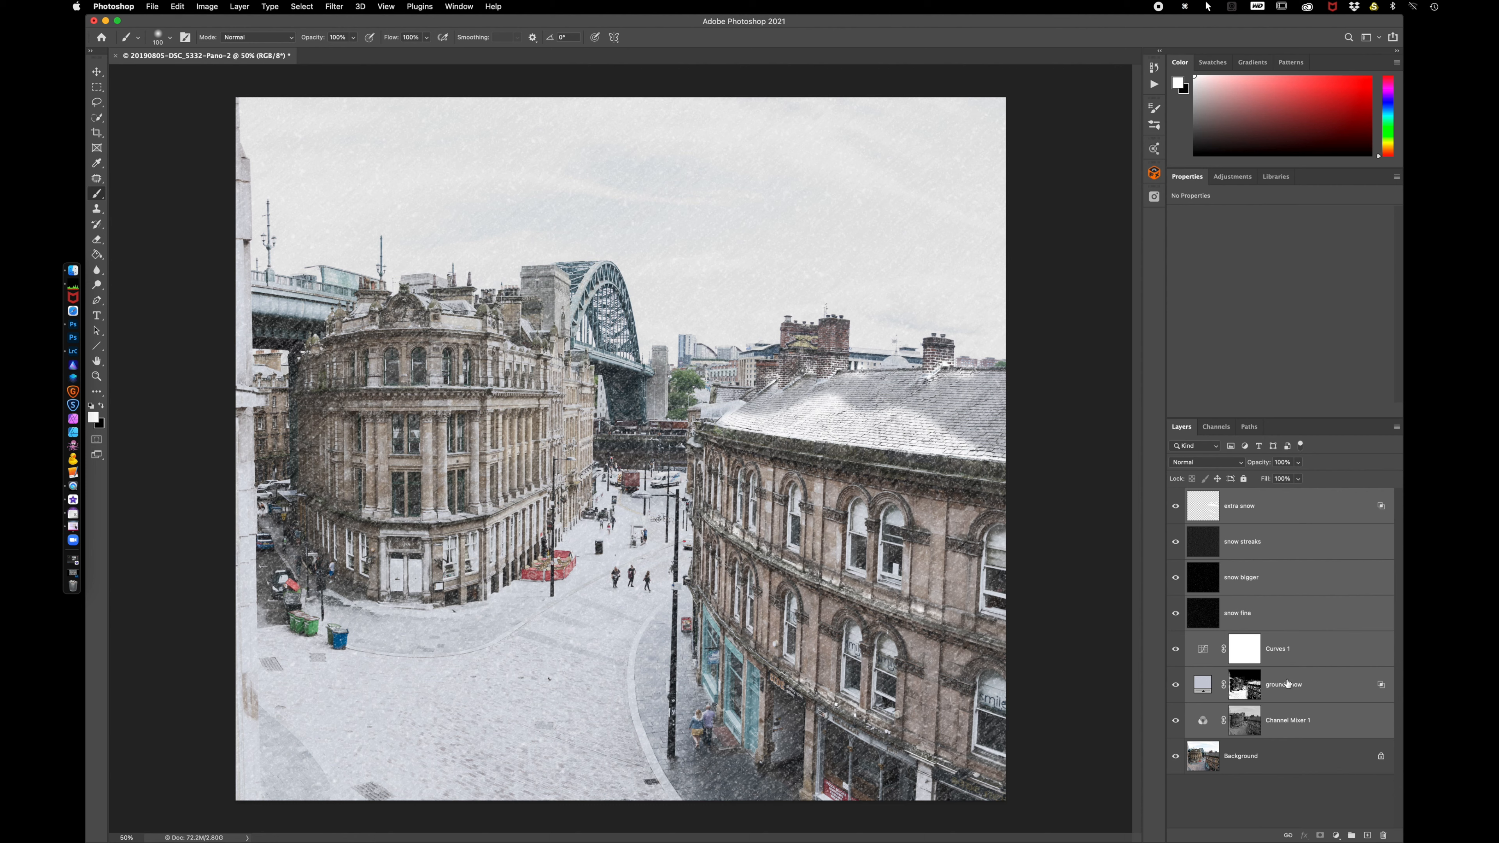
click(1351, 835)
double_click(1216, 495)
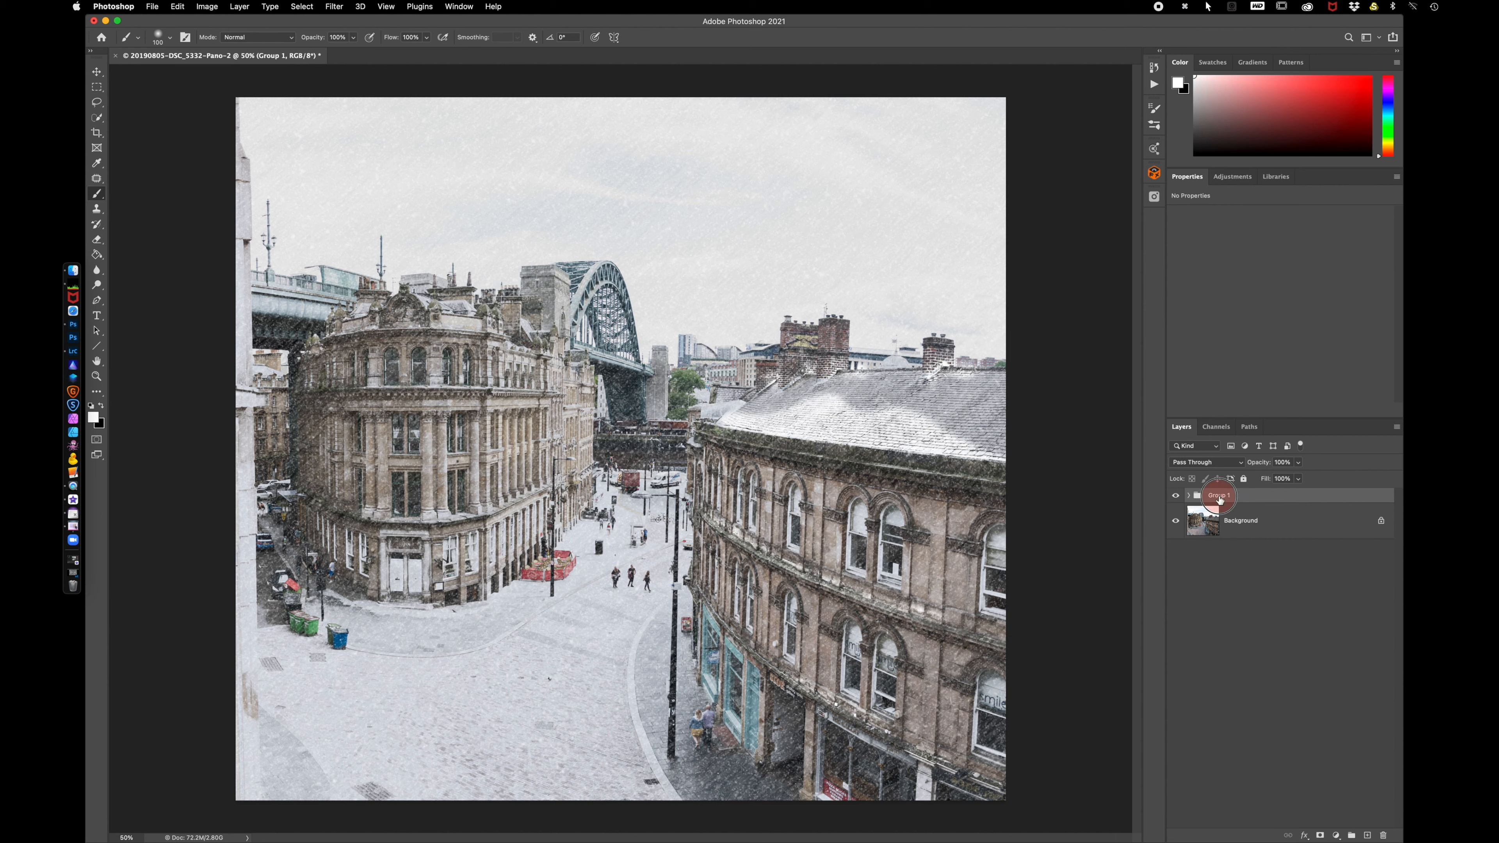
text(snow effect)
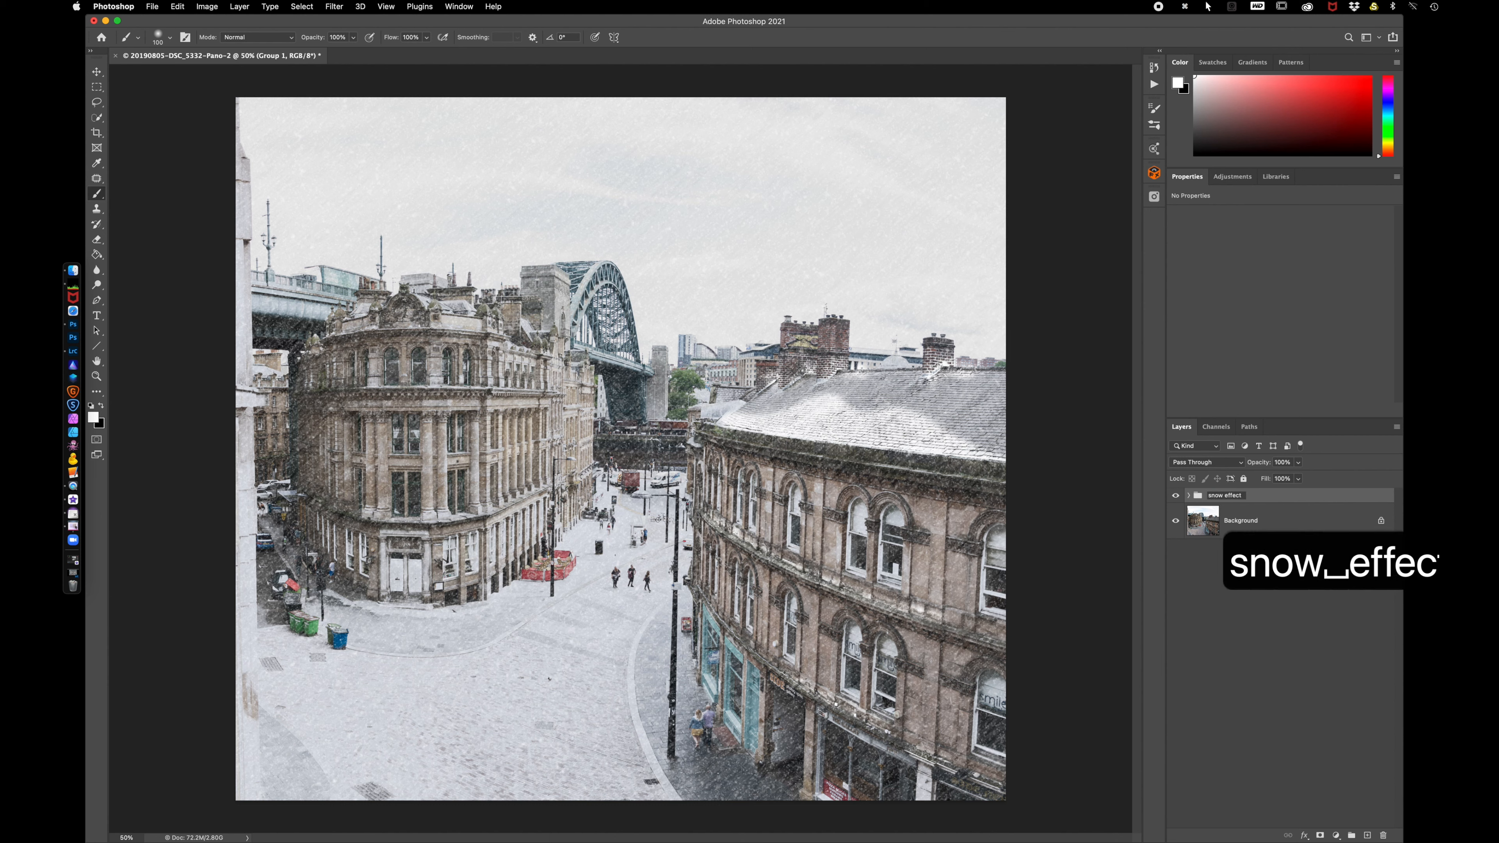
key(Return)
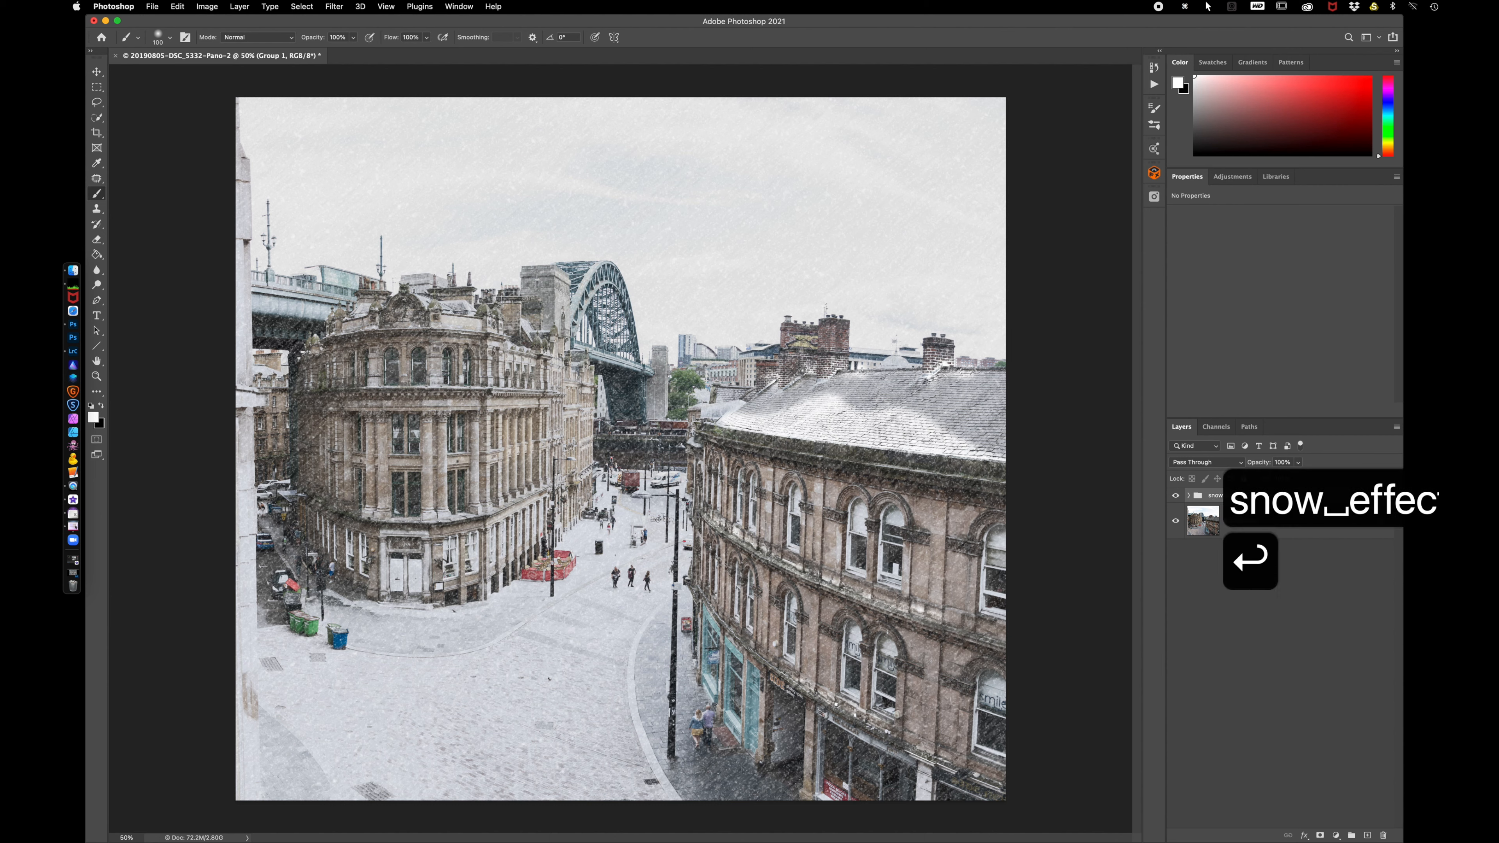
click(1176, 495)
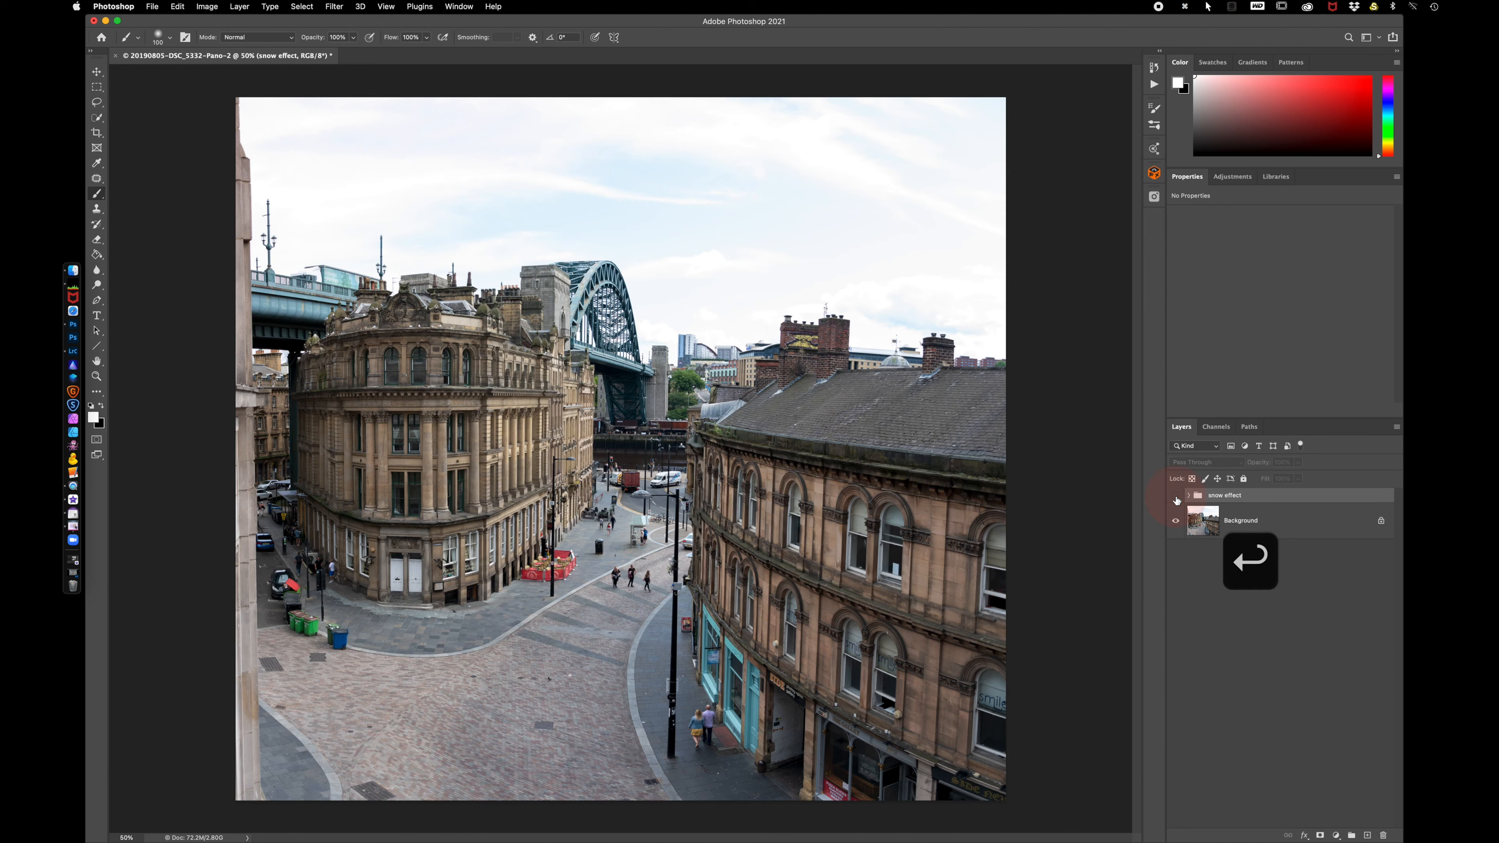
click(1176, 496)
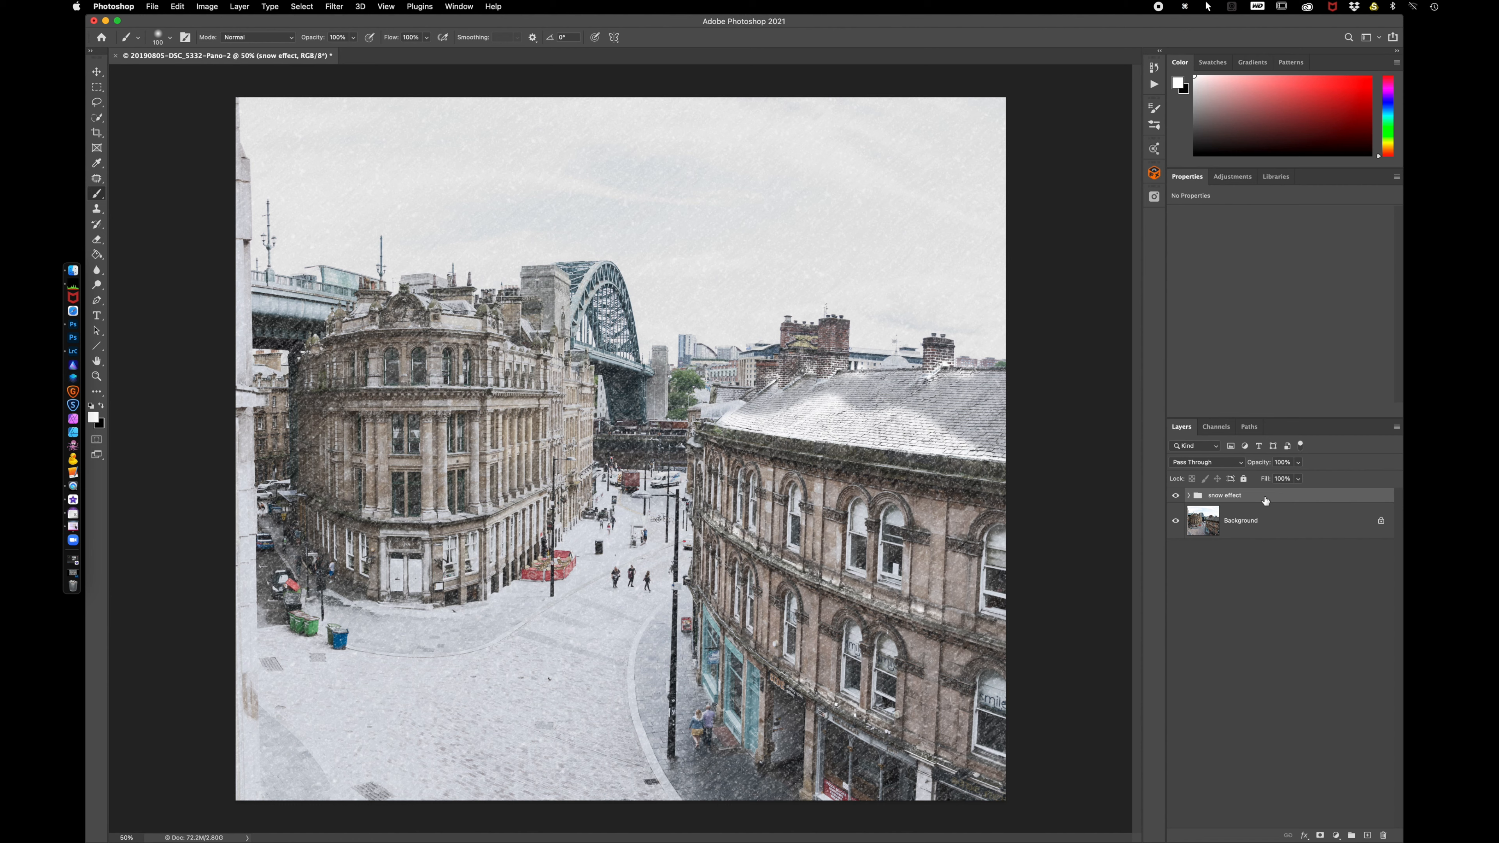
Stamp all visible layers into a new merged layer above the snow effect group and keep it selected
key(alt+shift+super+e)
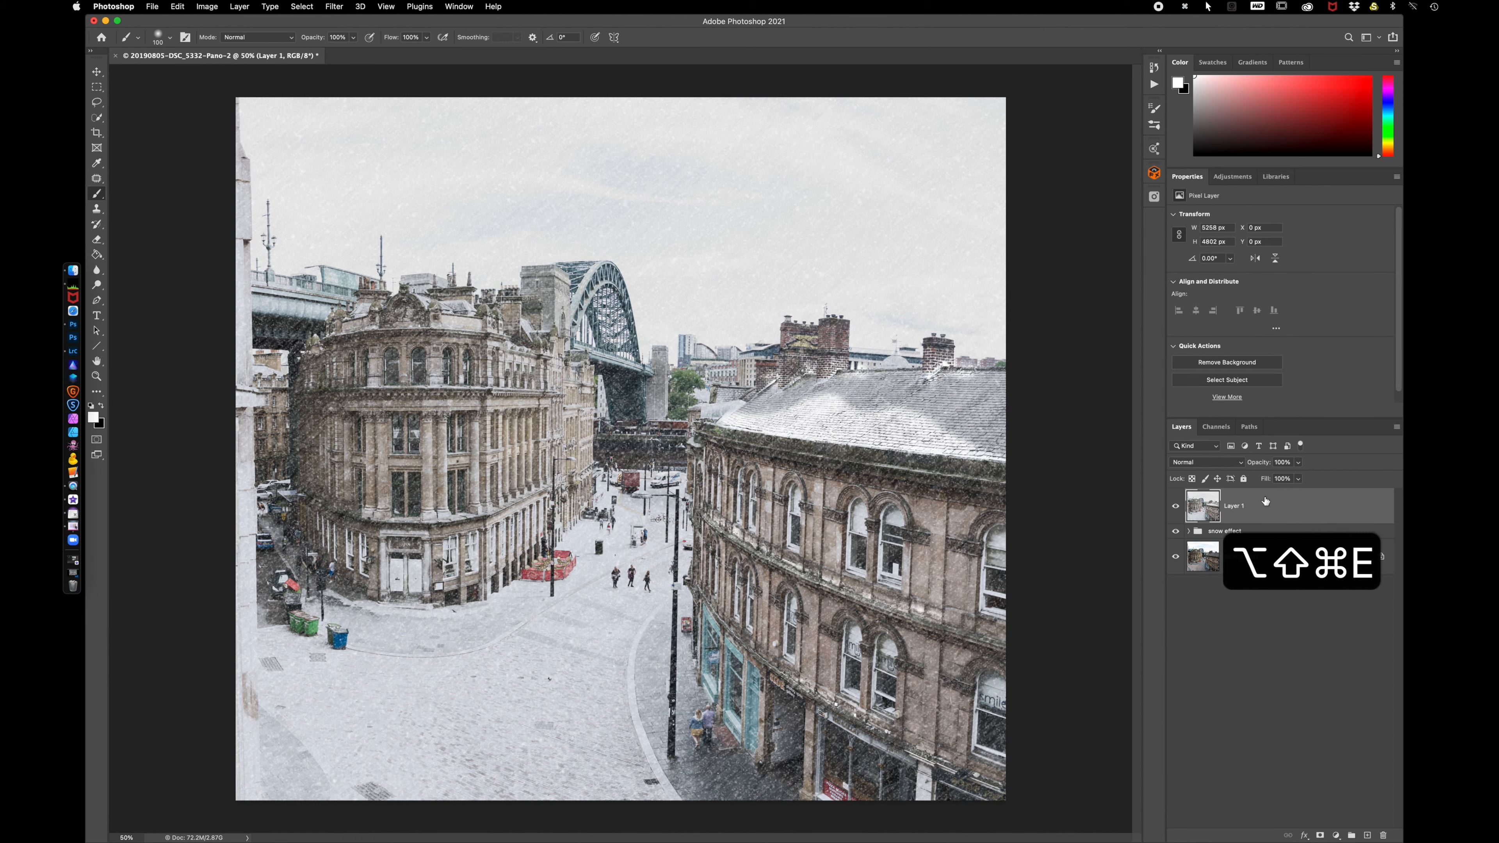
click(1174, 557)
click(1176, 560)
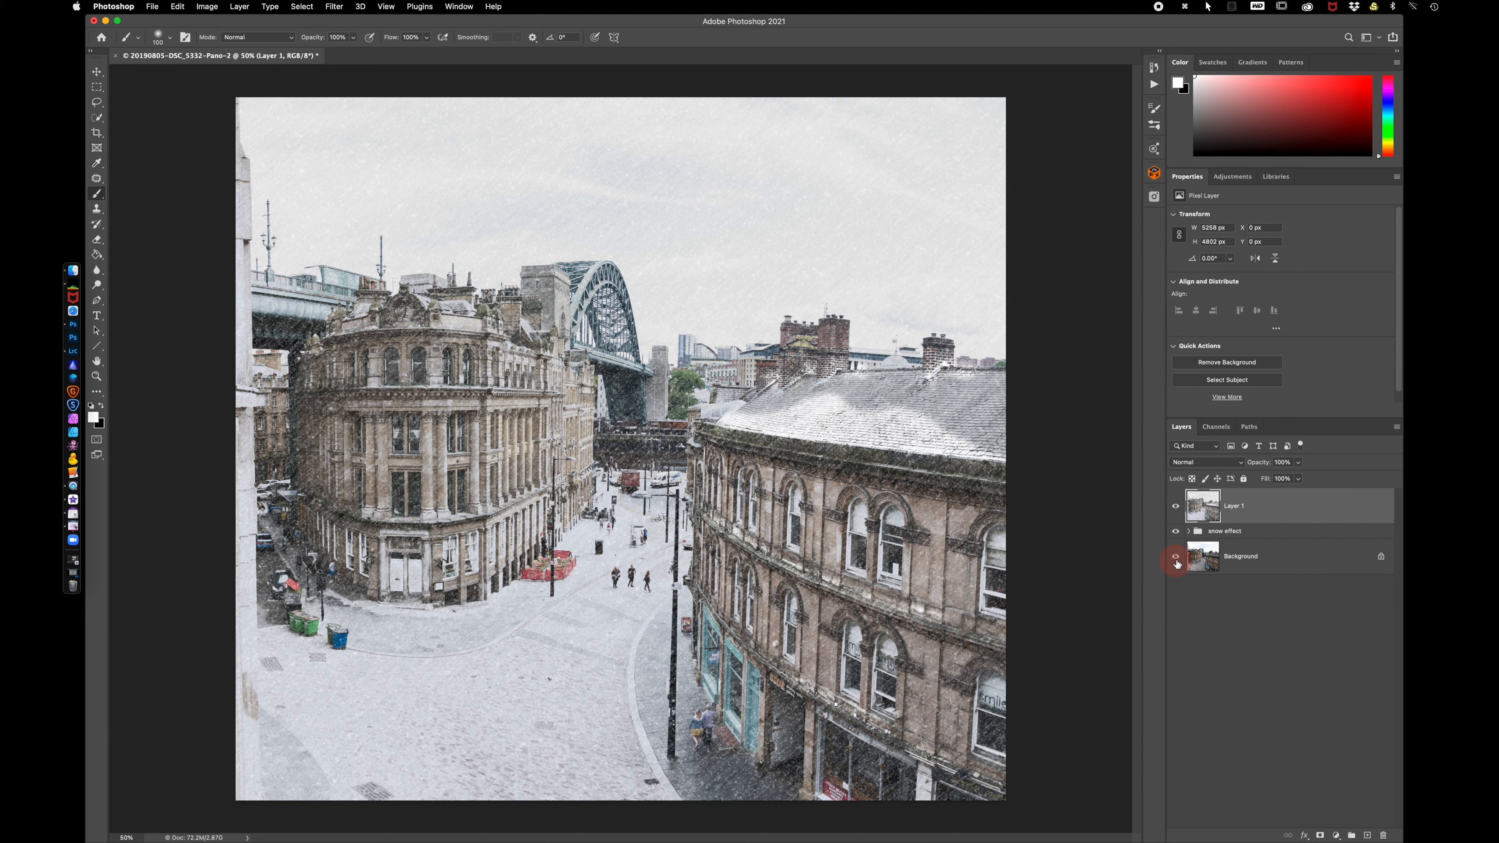
click(1290, 513)
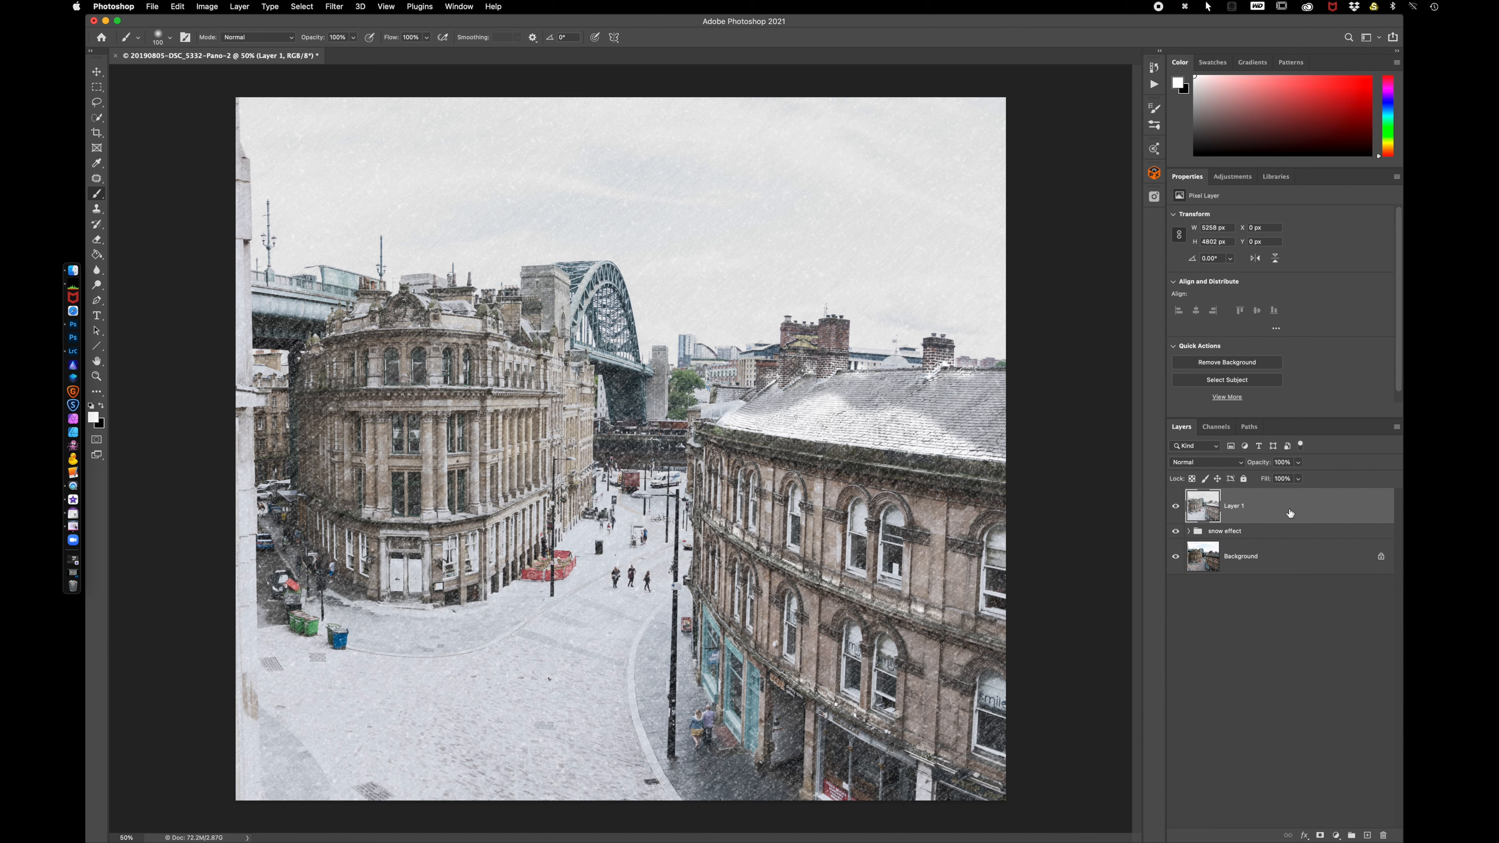
Hide Layer 1, try merging the snow effect group into the Background, undo the merge, and show Layer 1 again
click(1175, 506)
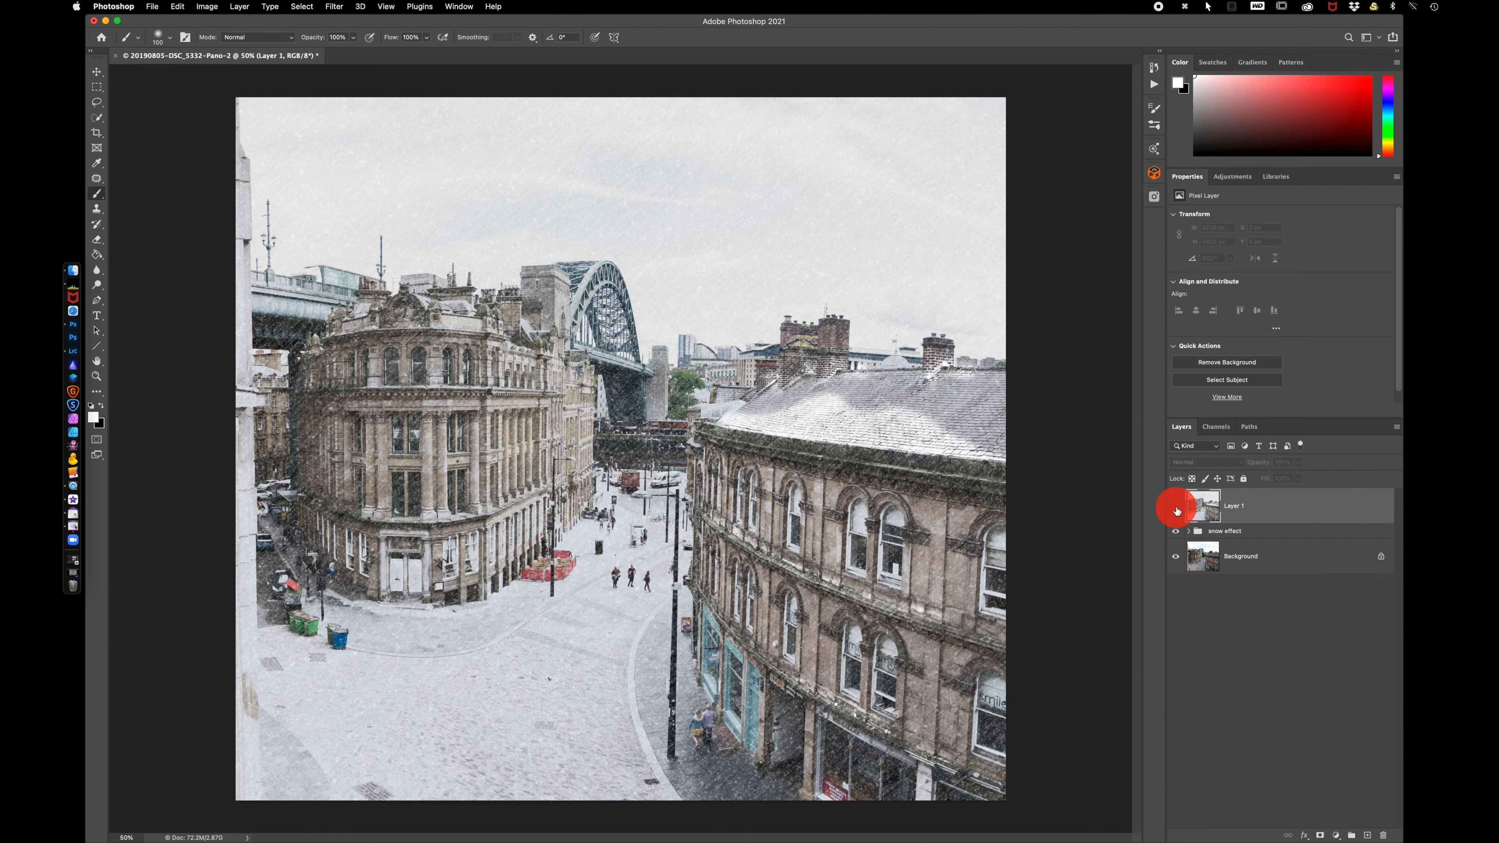
click(1262, 535)
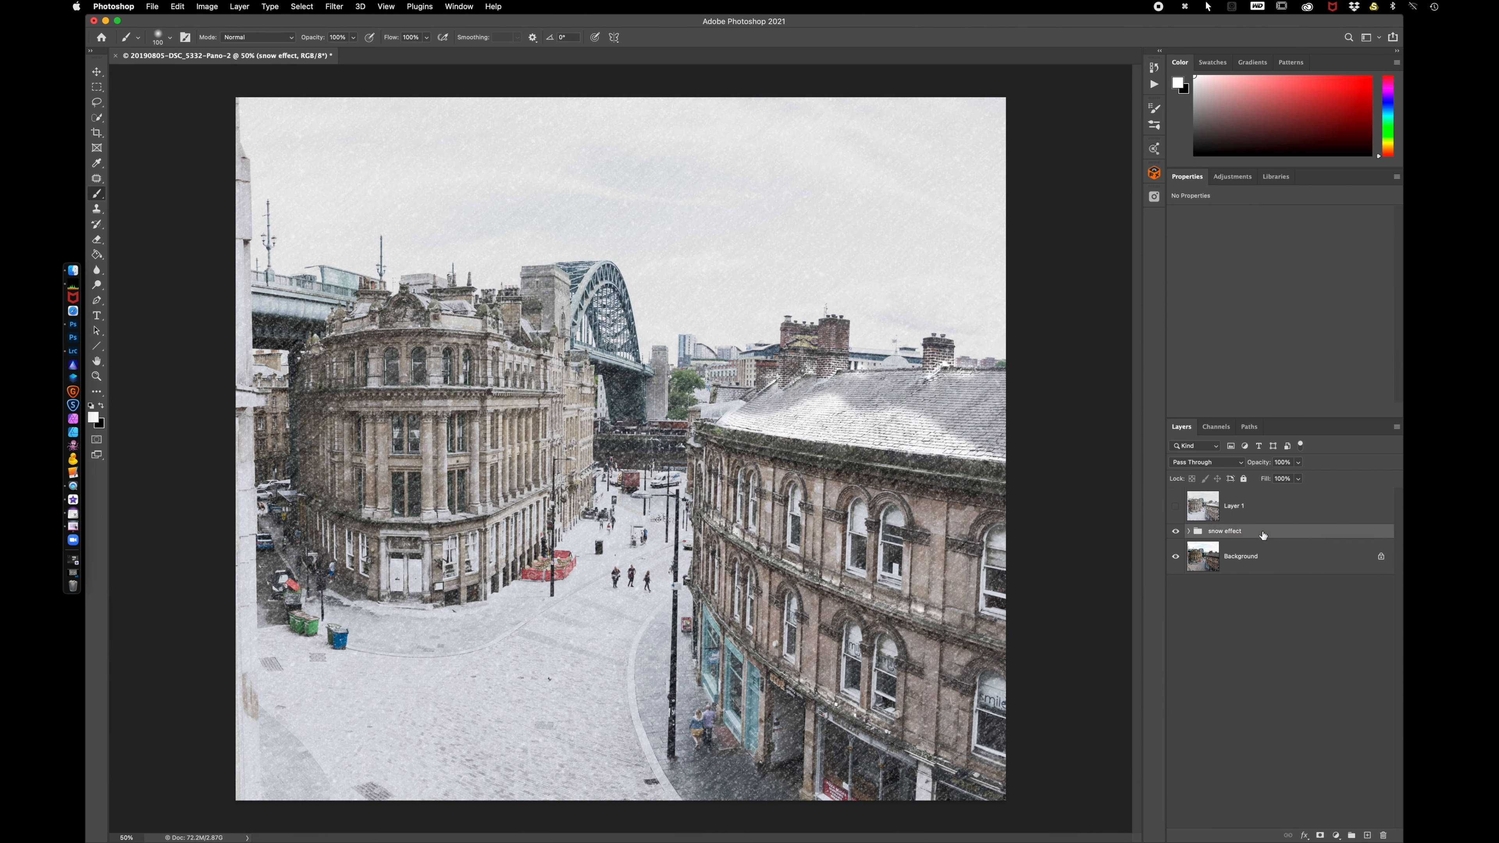
shift+click(1267, 561)
right_click(1267, 561)
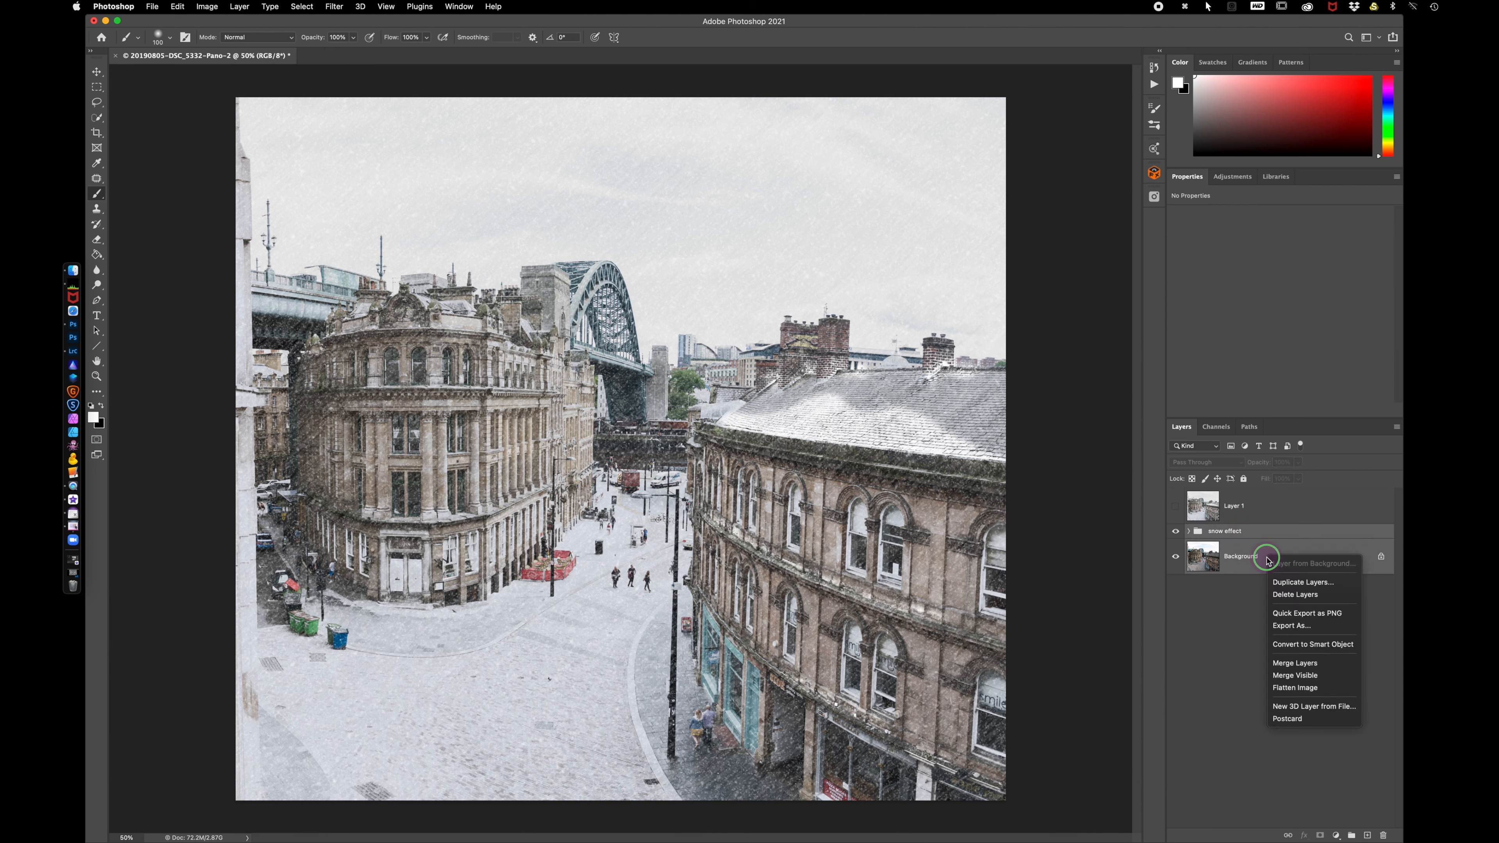
click(1288, 666)
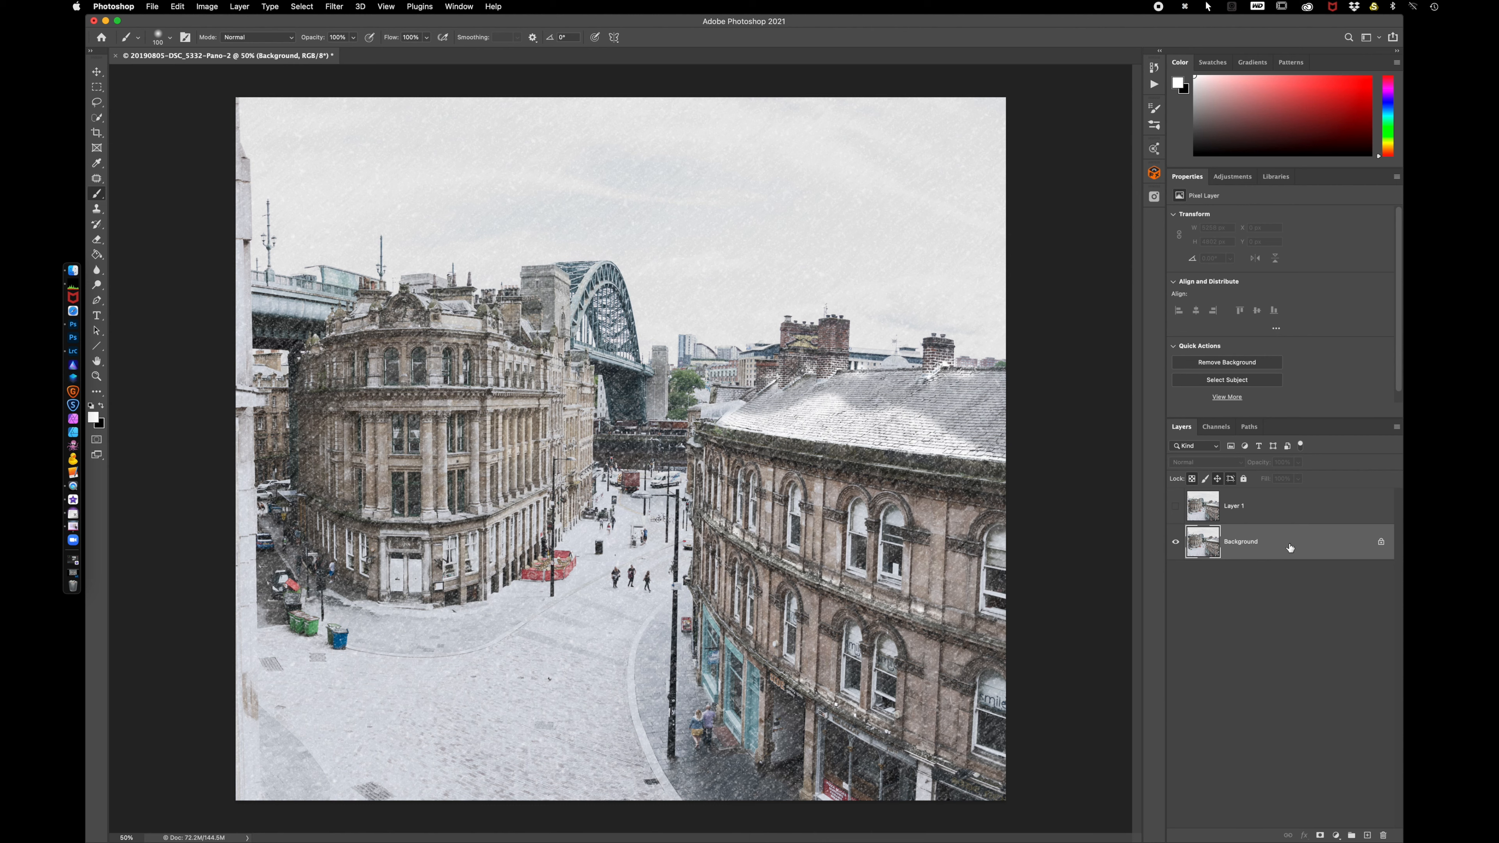
key(super+z)
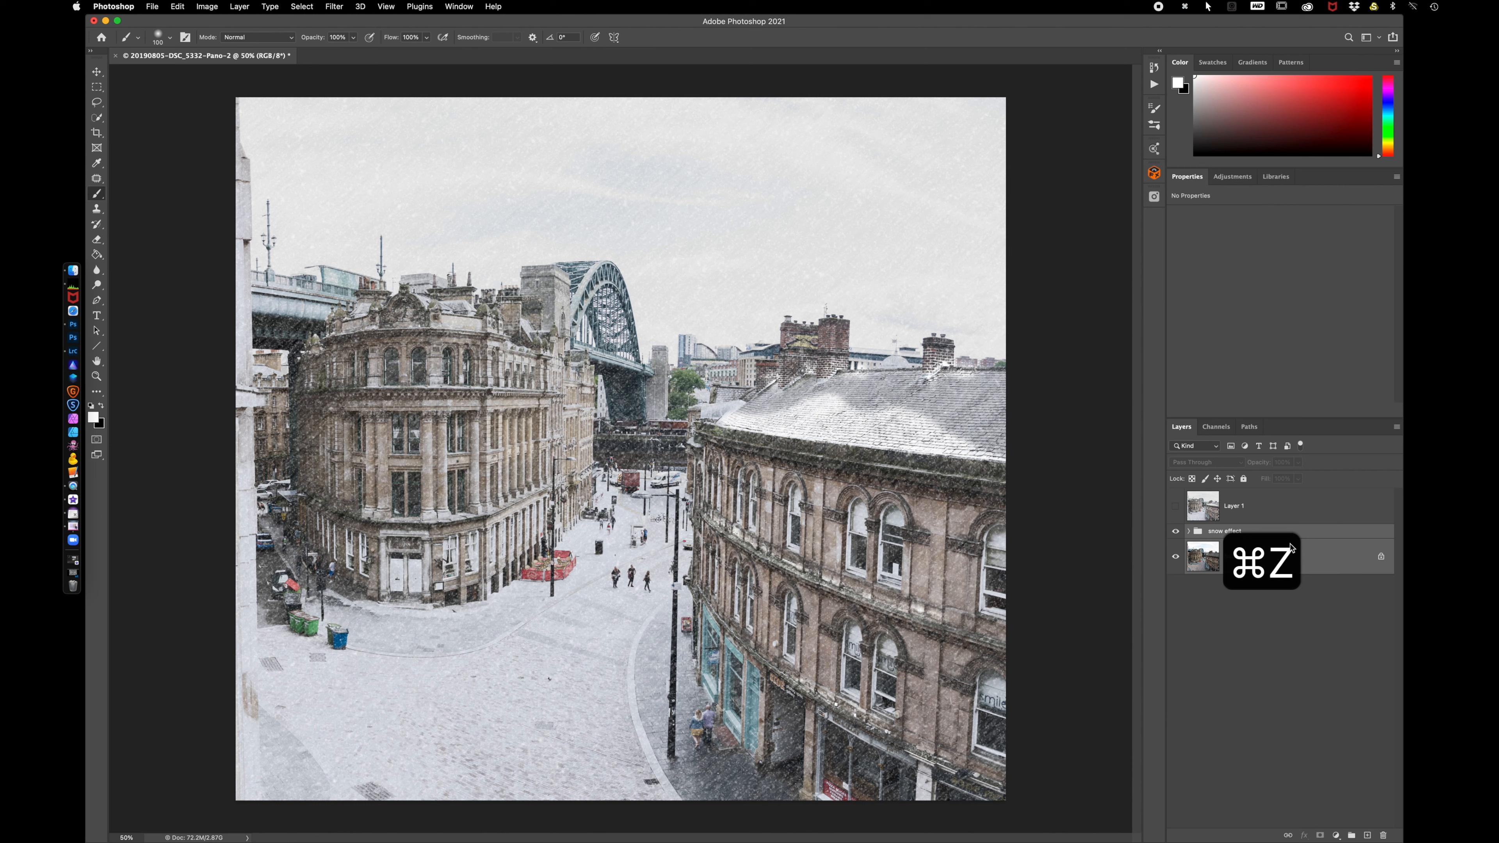
click(1176, 506)
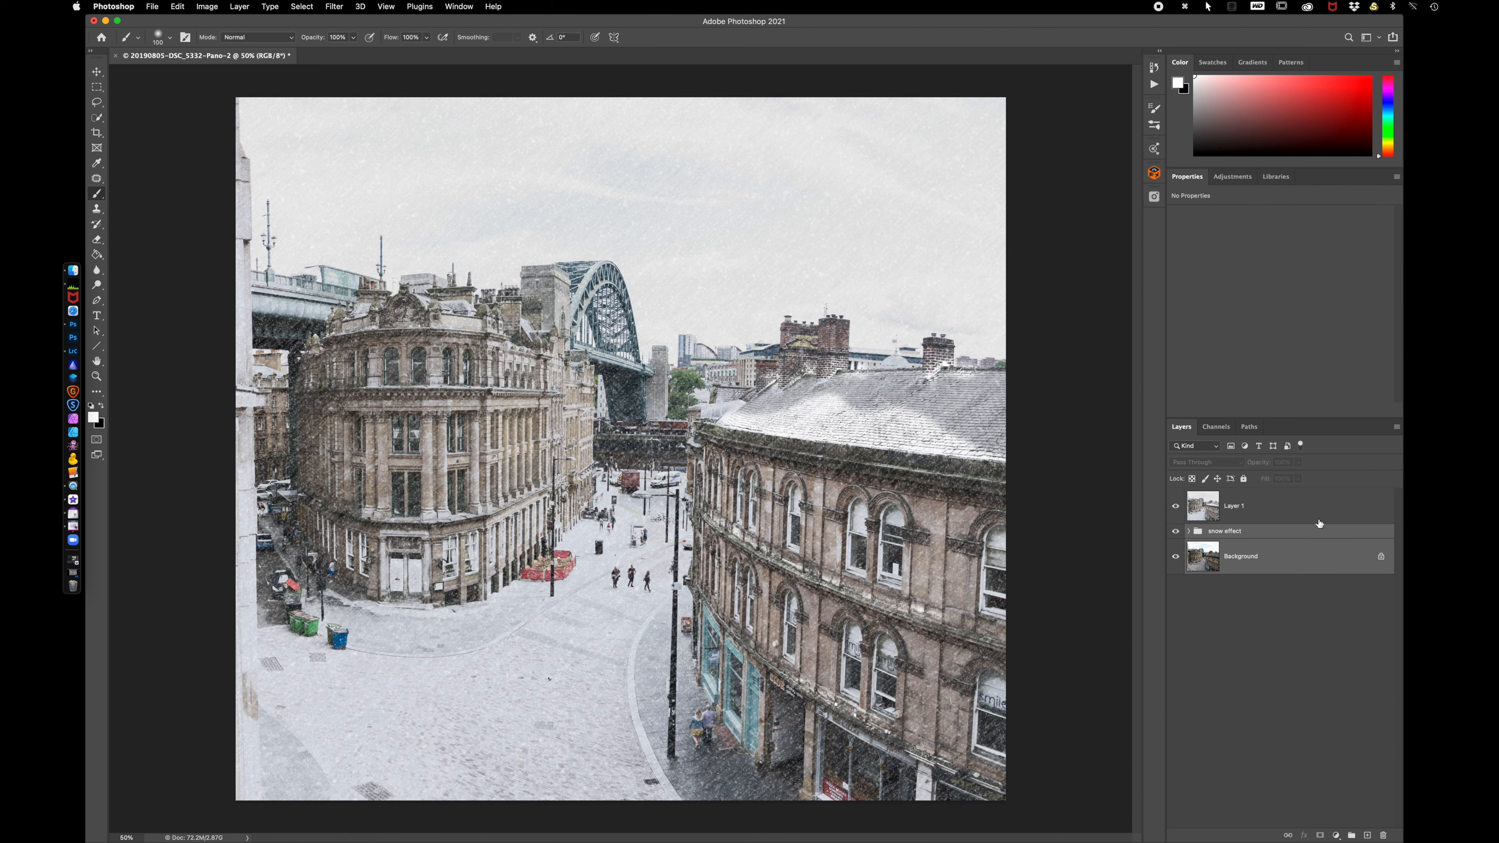
Hide the snow effect group and the Background, and rename Layer 1 as "stamp layeer"
drag(1175, 535, 1238, 542)
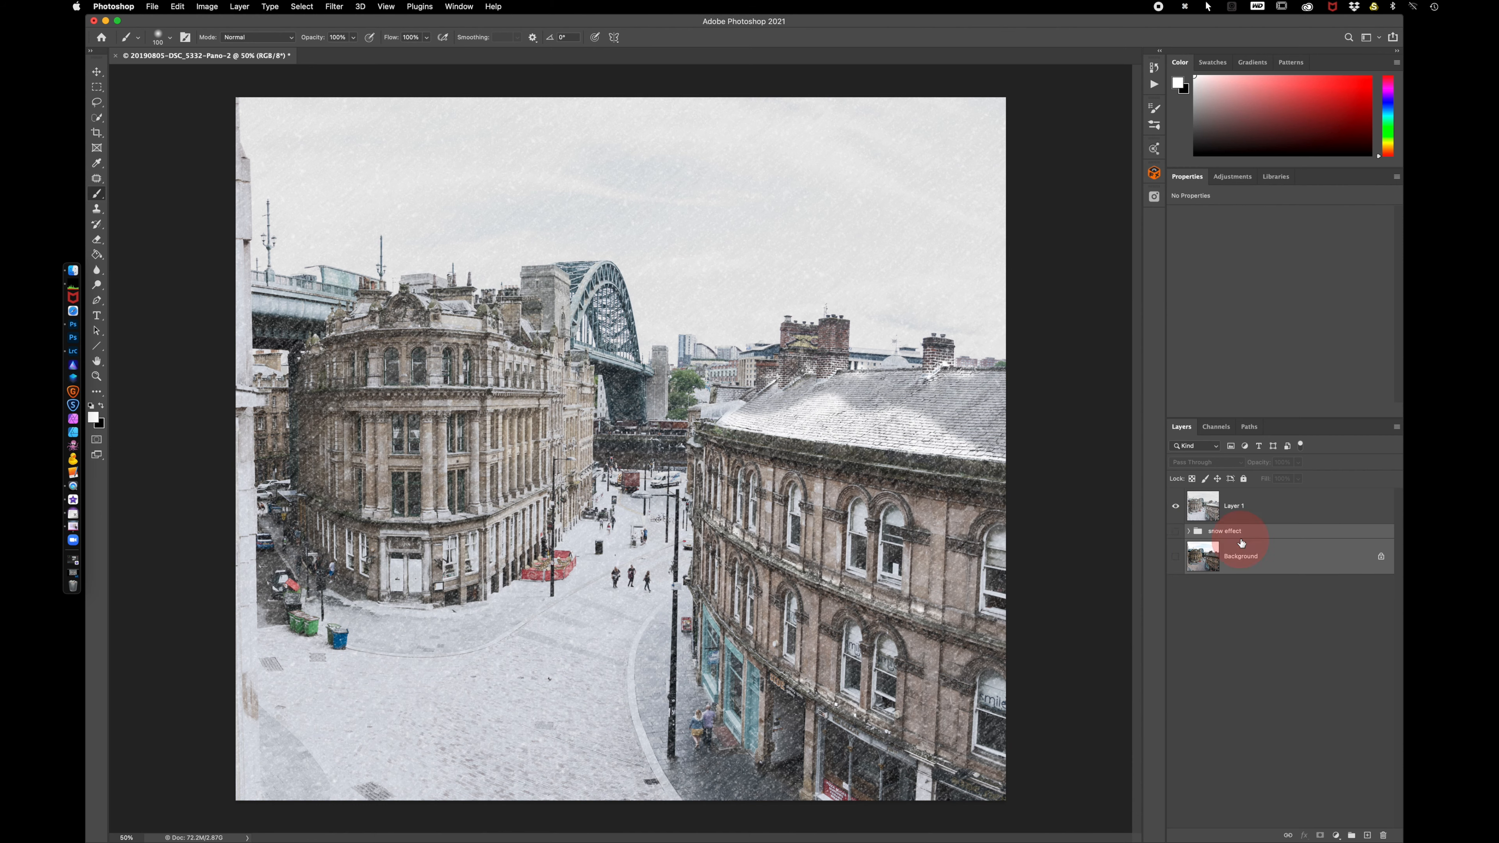
click(1286, 508)
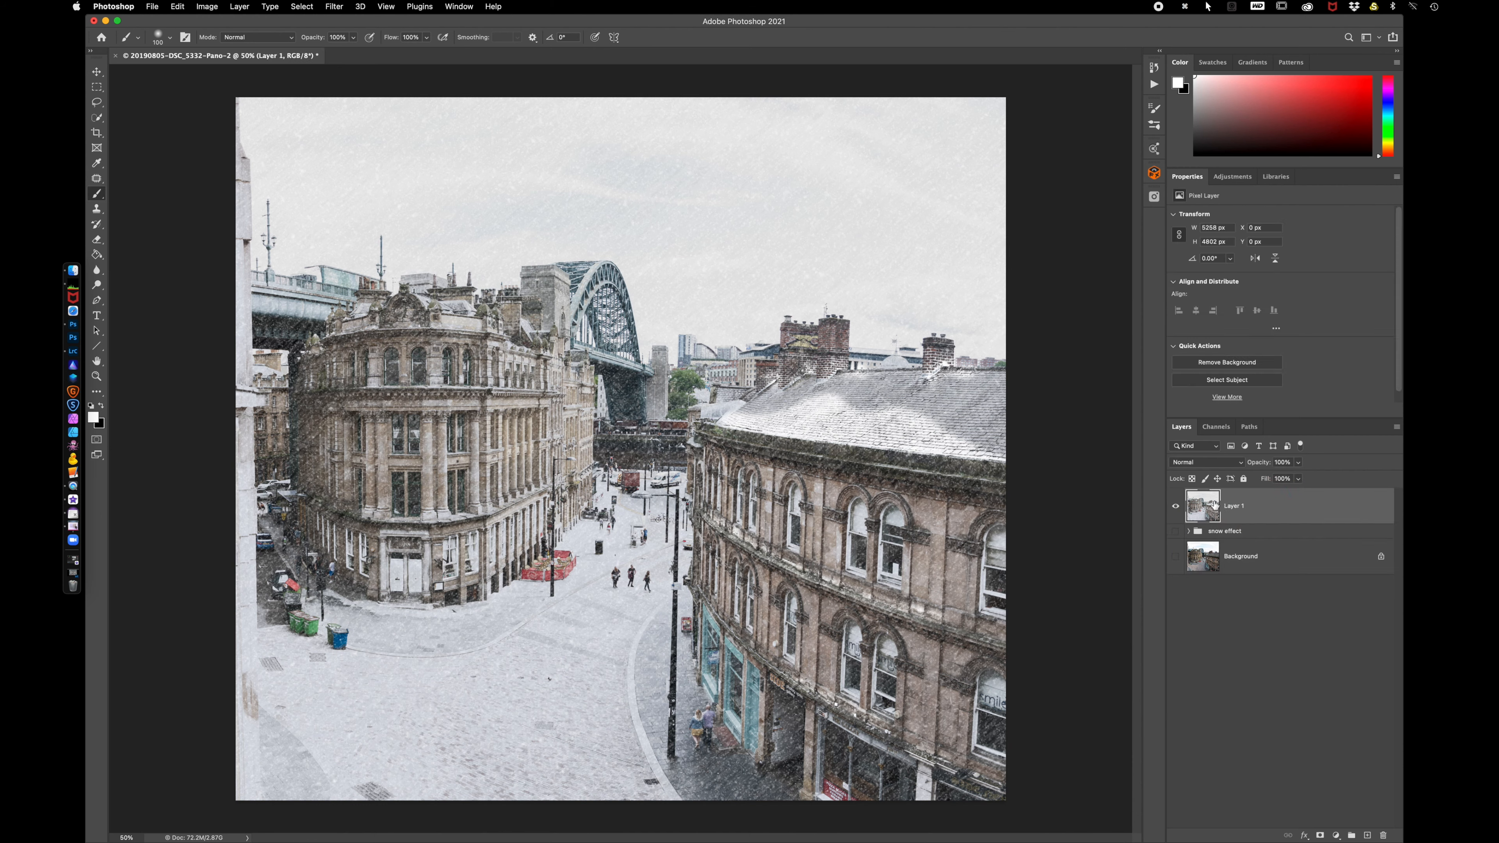
double_click(1238, 507)
text(stamp layeer)
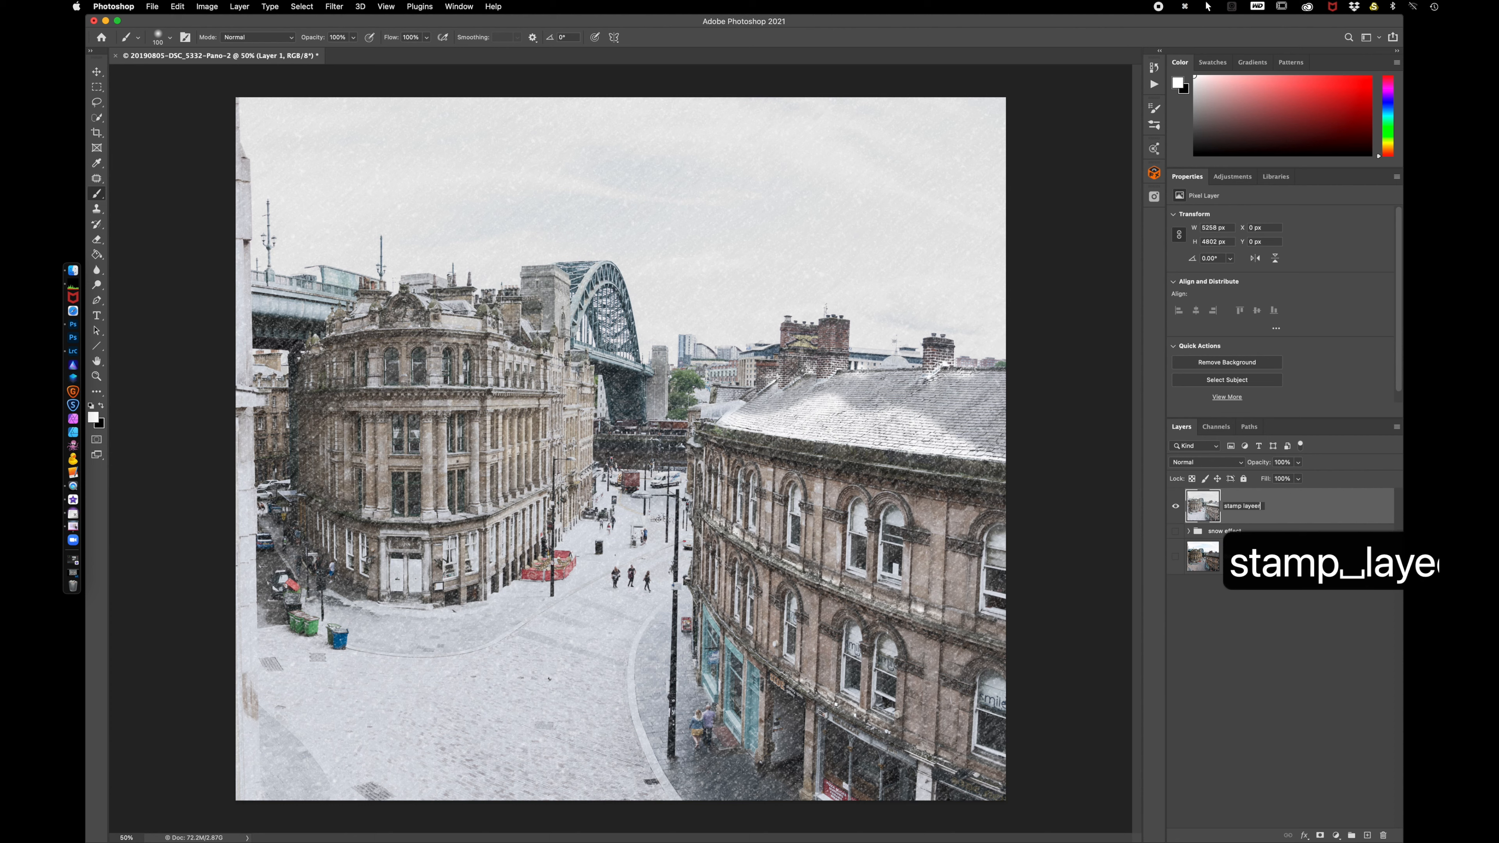
key(Return)
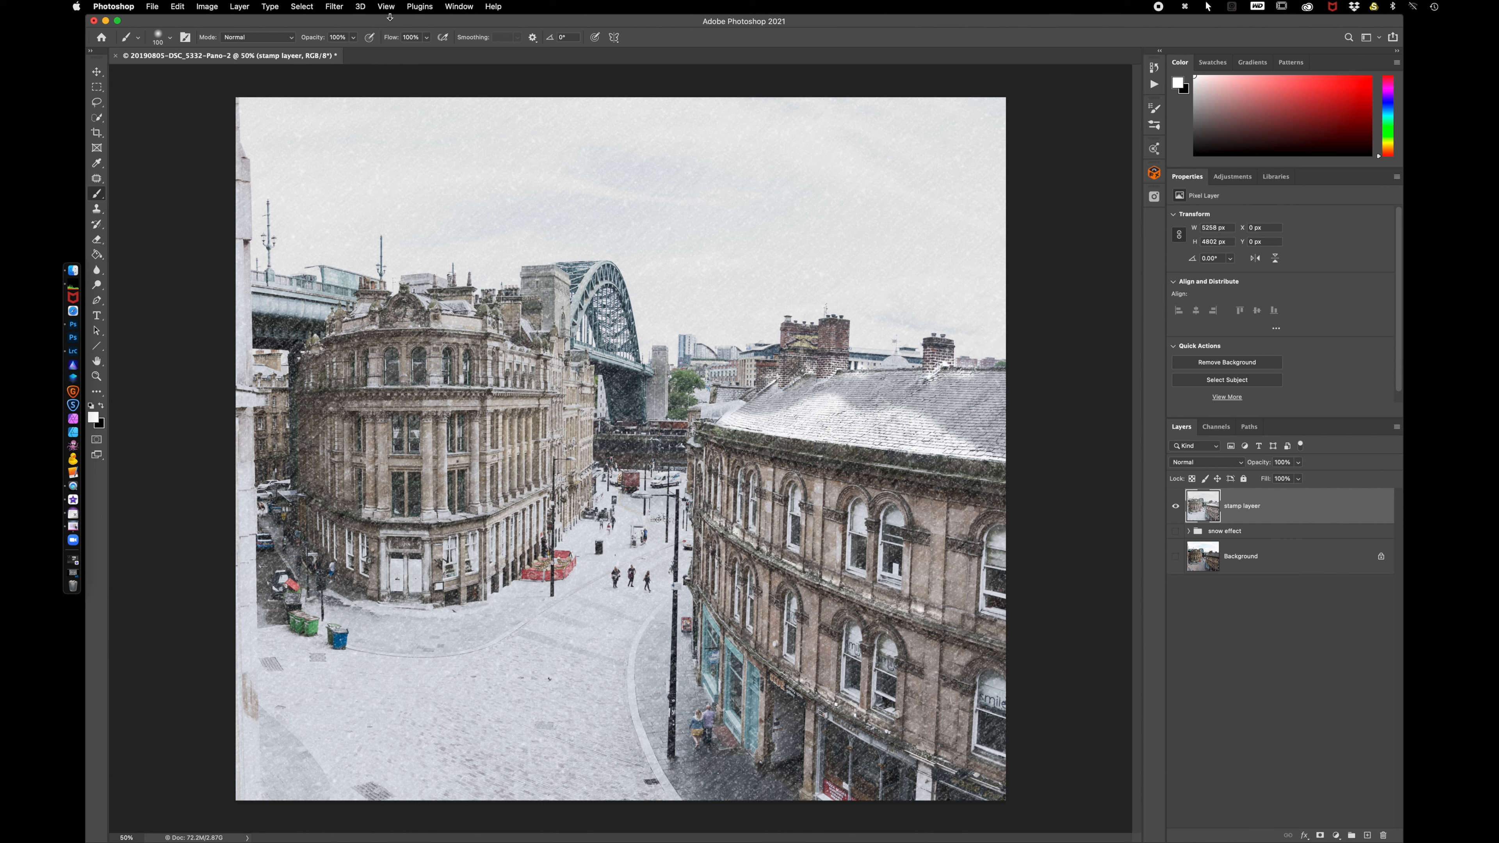
Apply the Camera Raw filter to the stamped layer with Temperature -8, Contrast +45 and slightly raised Clarity
click(336, 7)
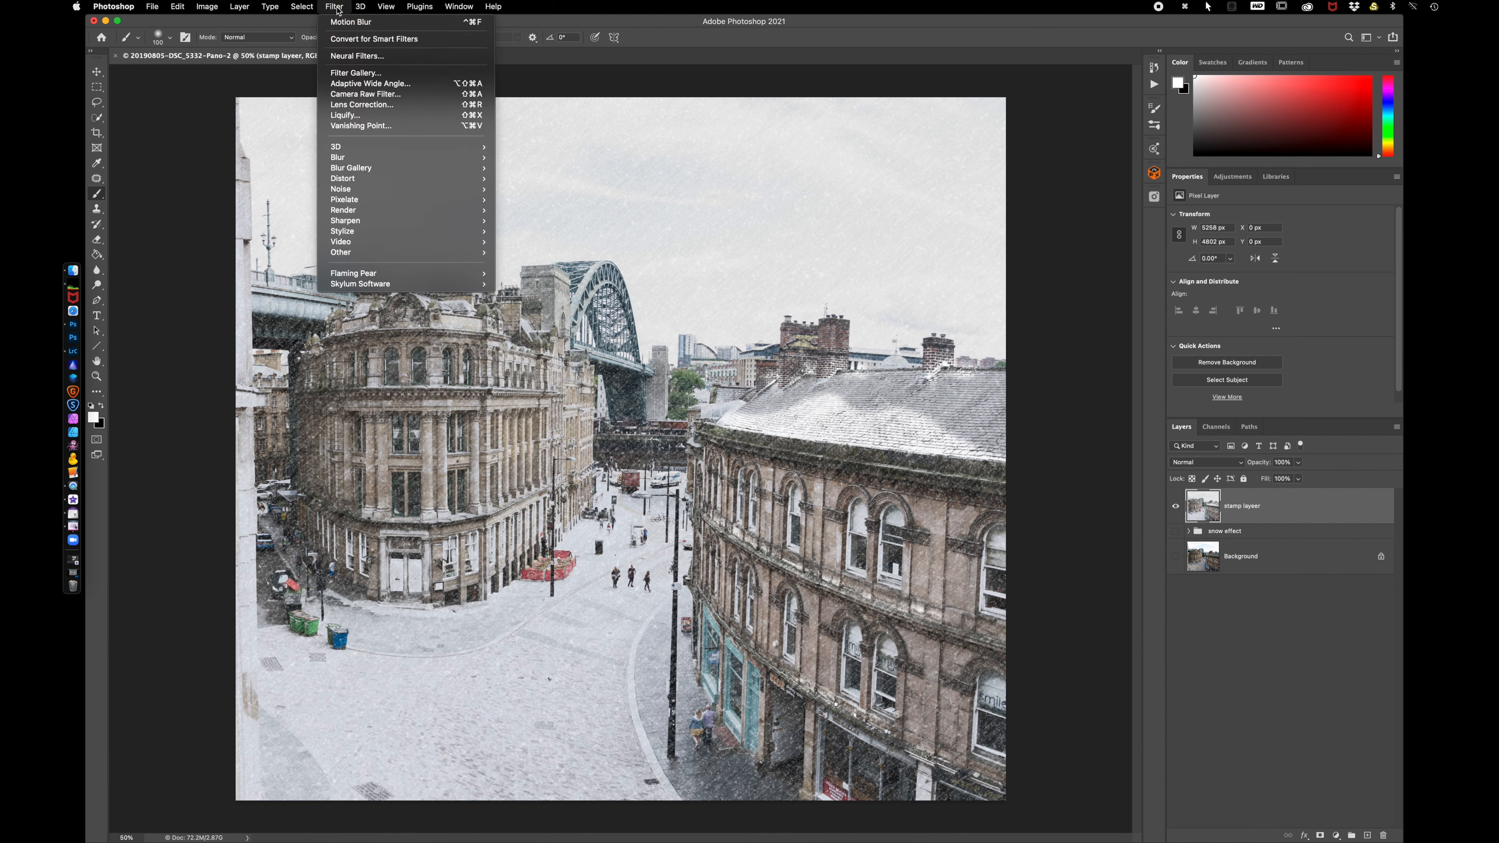
click(364, 96)
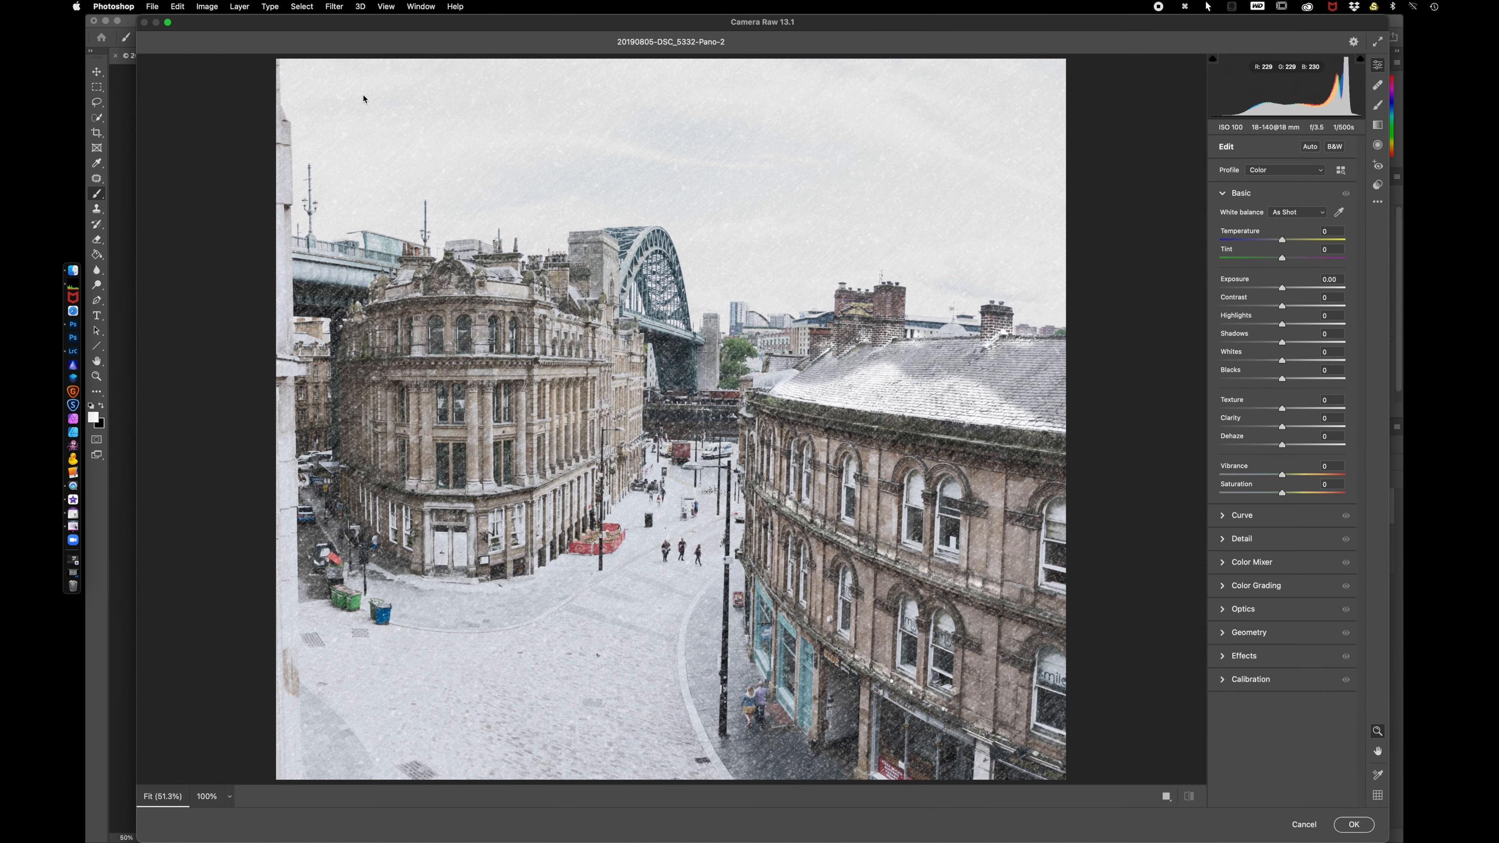
drag(808, 29, 791, 28)
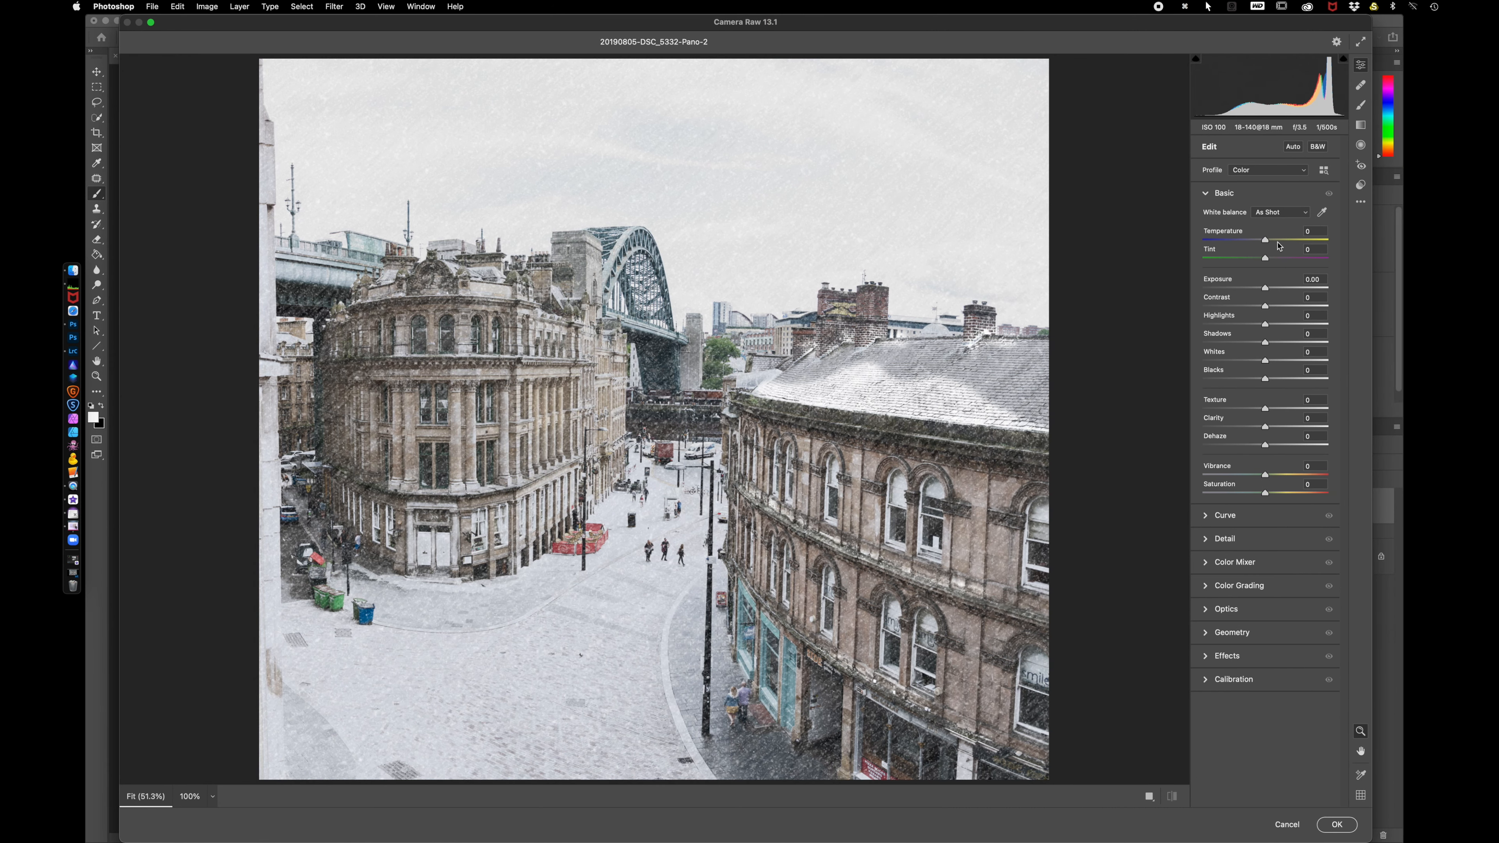
click(1266, 306)
drag(1267, 307, 1277, 306)
drag(1266, 243, 1236, 244)
drag(1260, 243, 1263, 244)
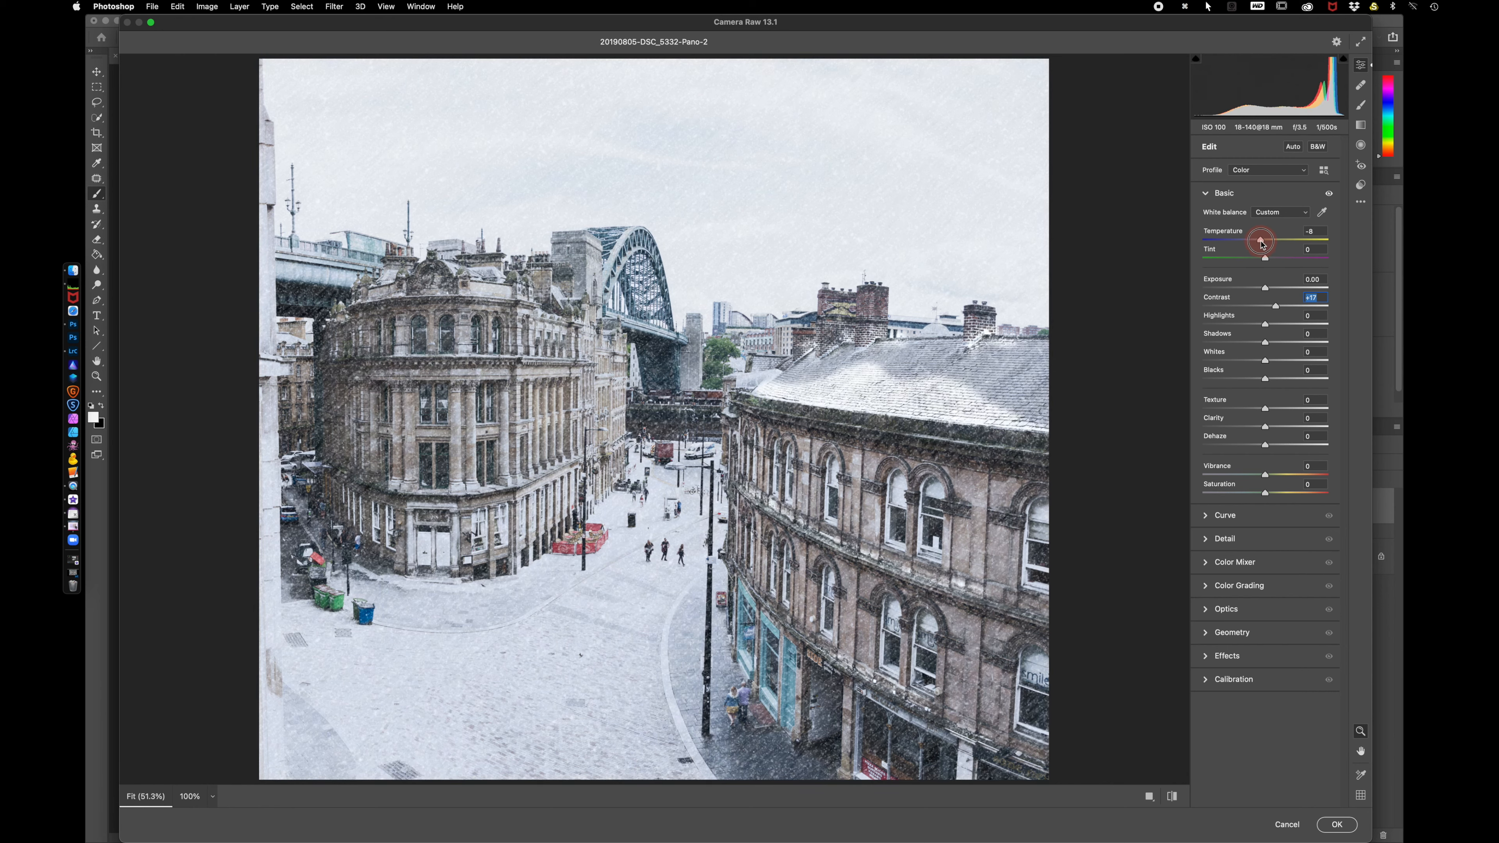
drag(1261, 243, 1261, 243)
drag(1275, 306, 1293, 312)
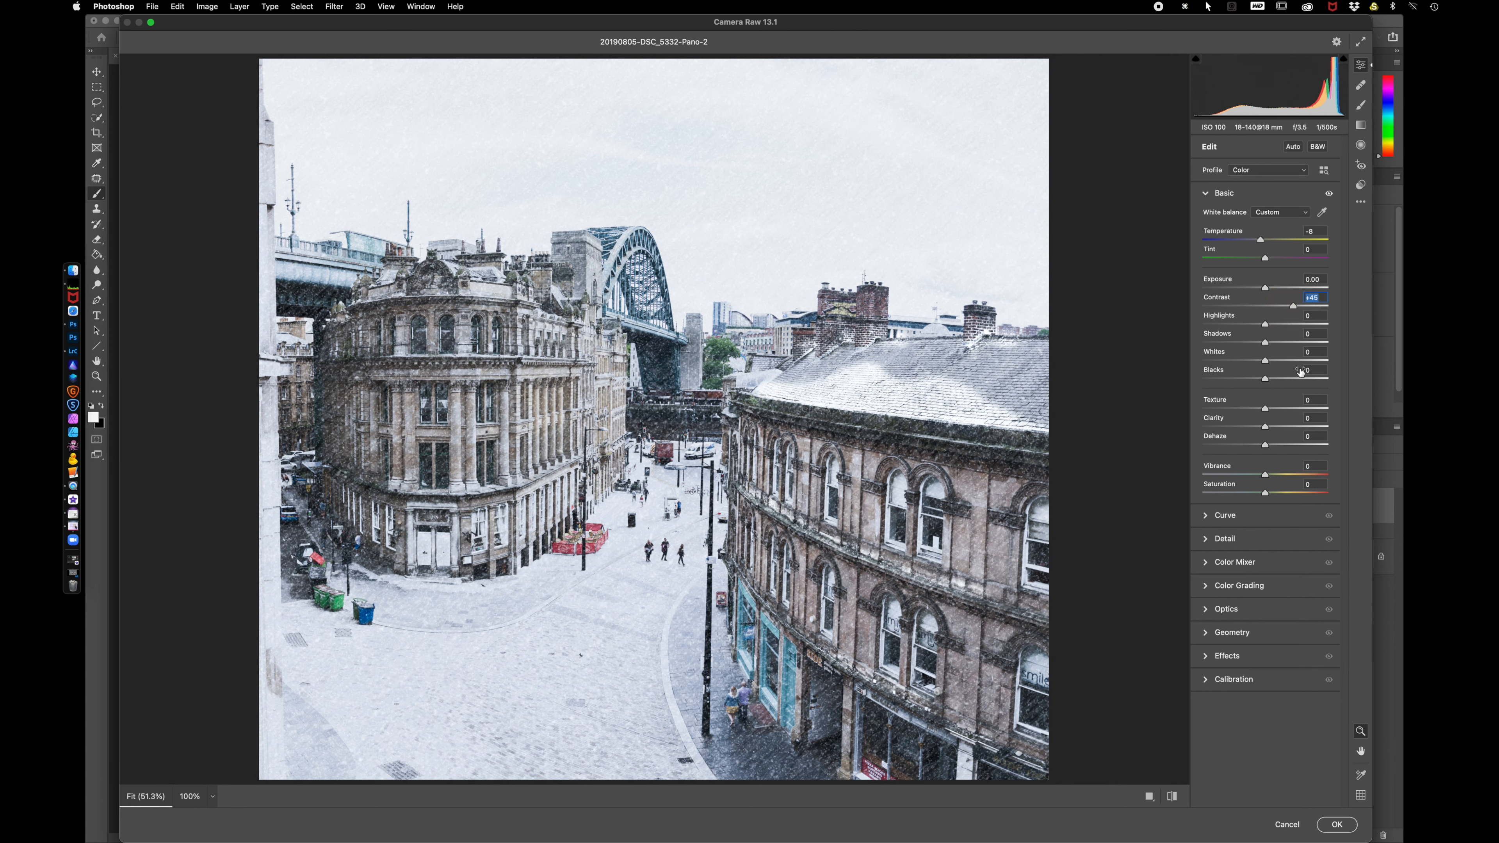
drag(1267, 429, 1276, 428)
click(1337, 825)
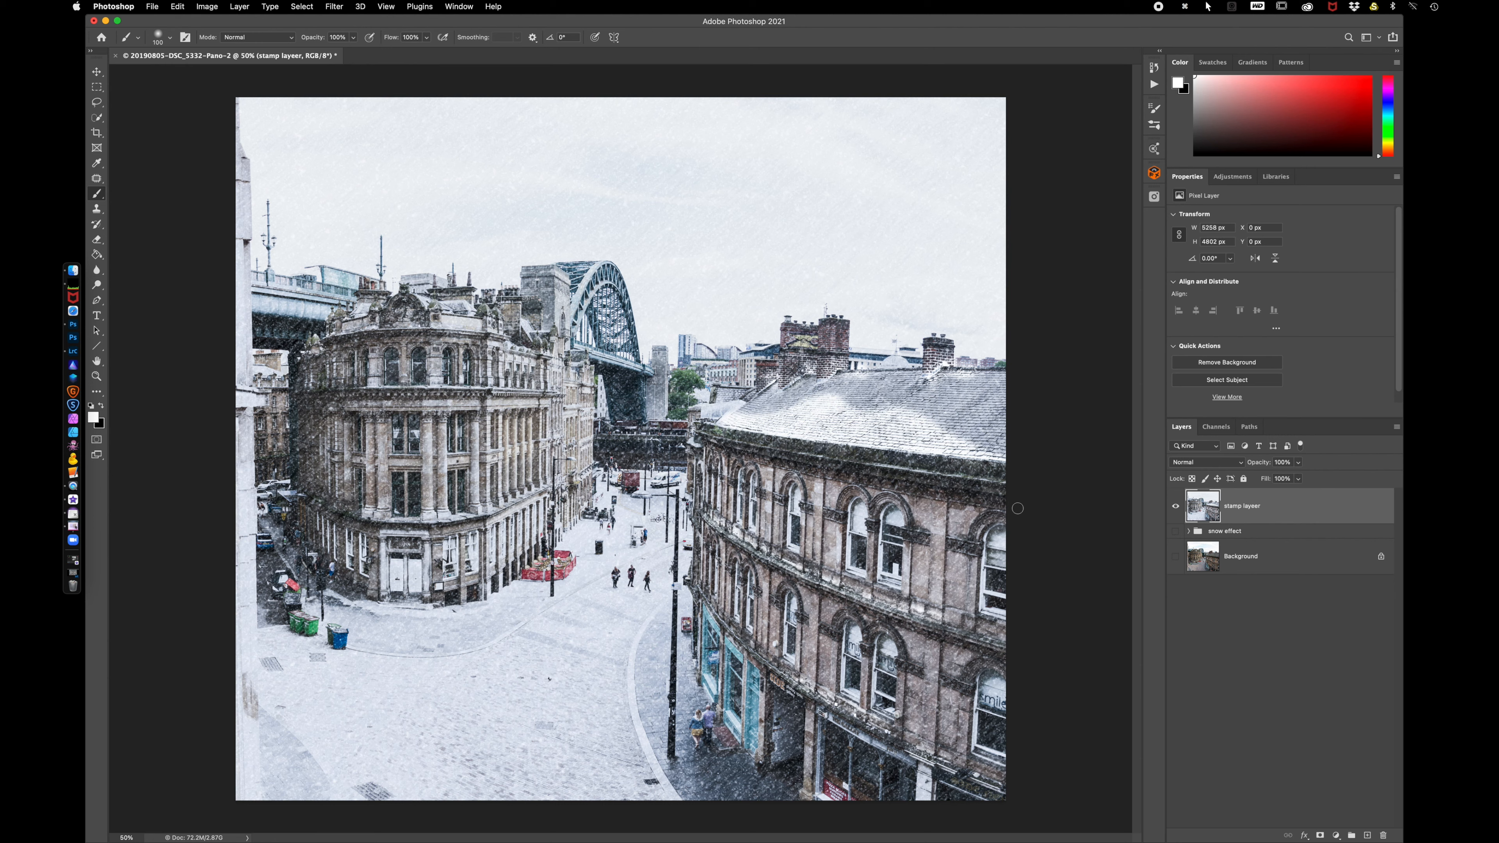
Toggle the visibility of the stamped layer, snow effect group and Background to compare the graded, snowy and original versions
drag(1175, 556, 1175, 510)
click(1174, 507)
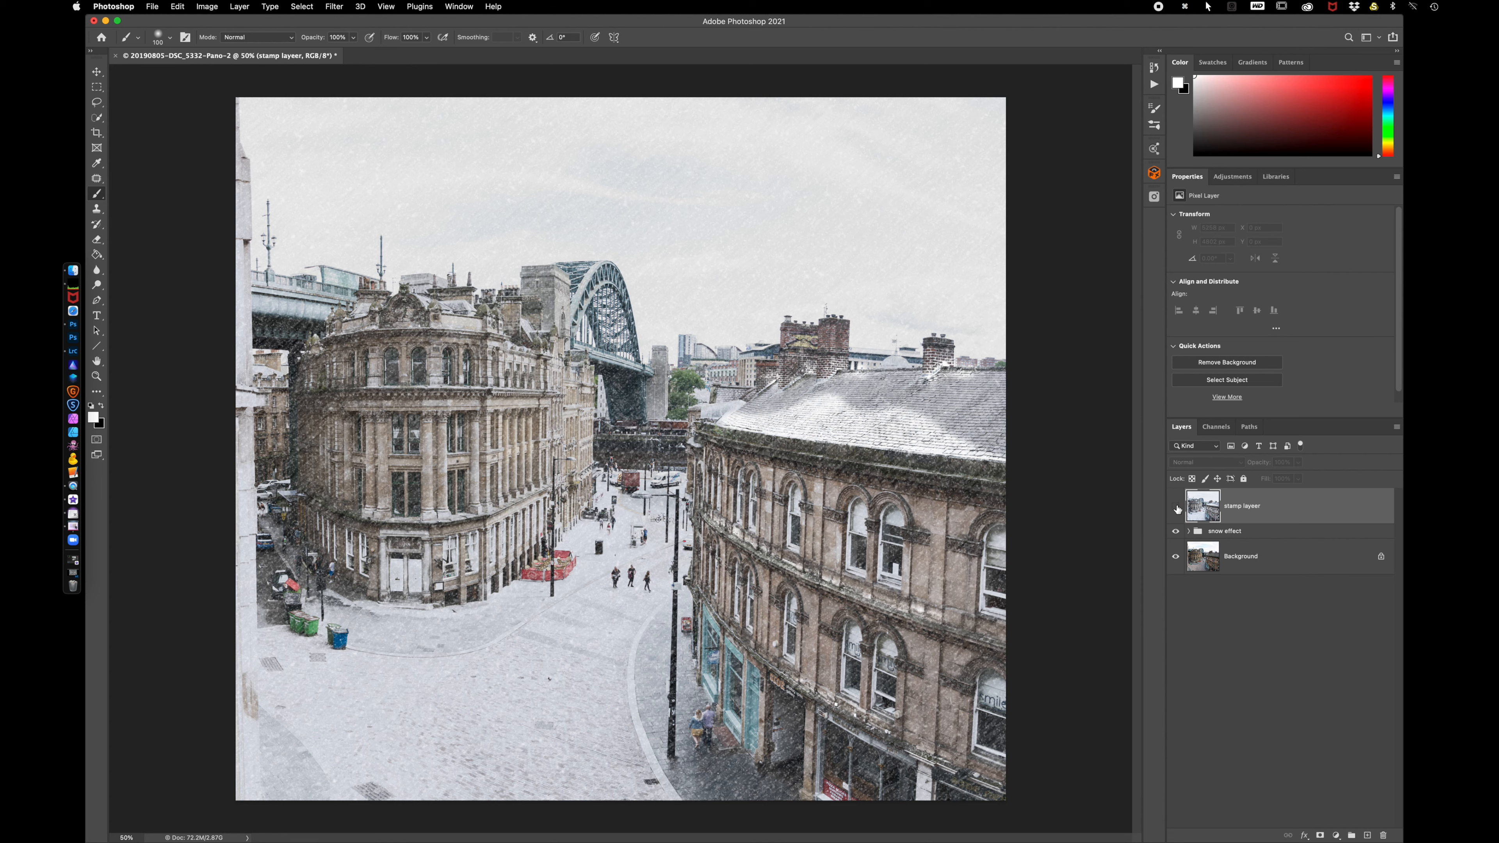
click(1175, 531)
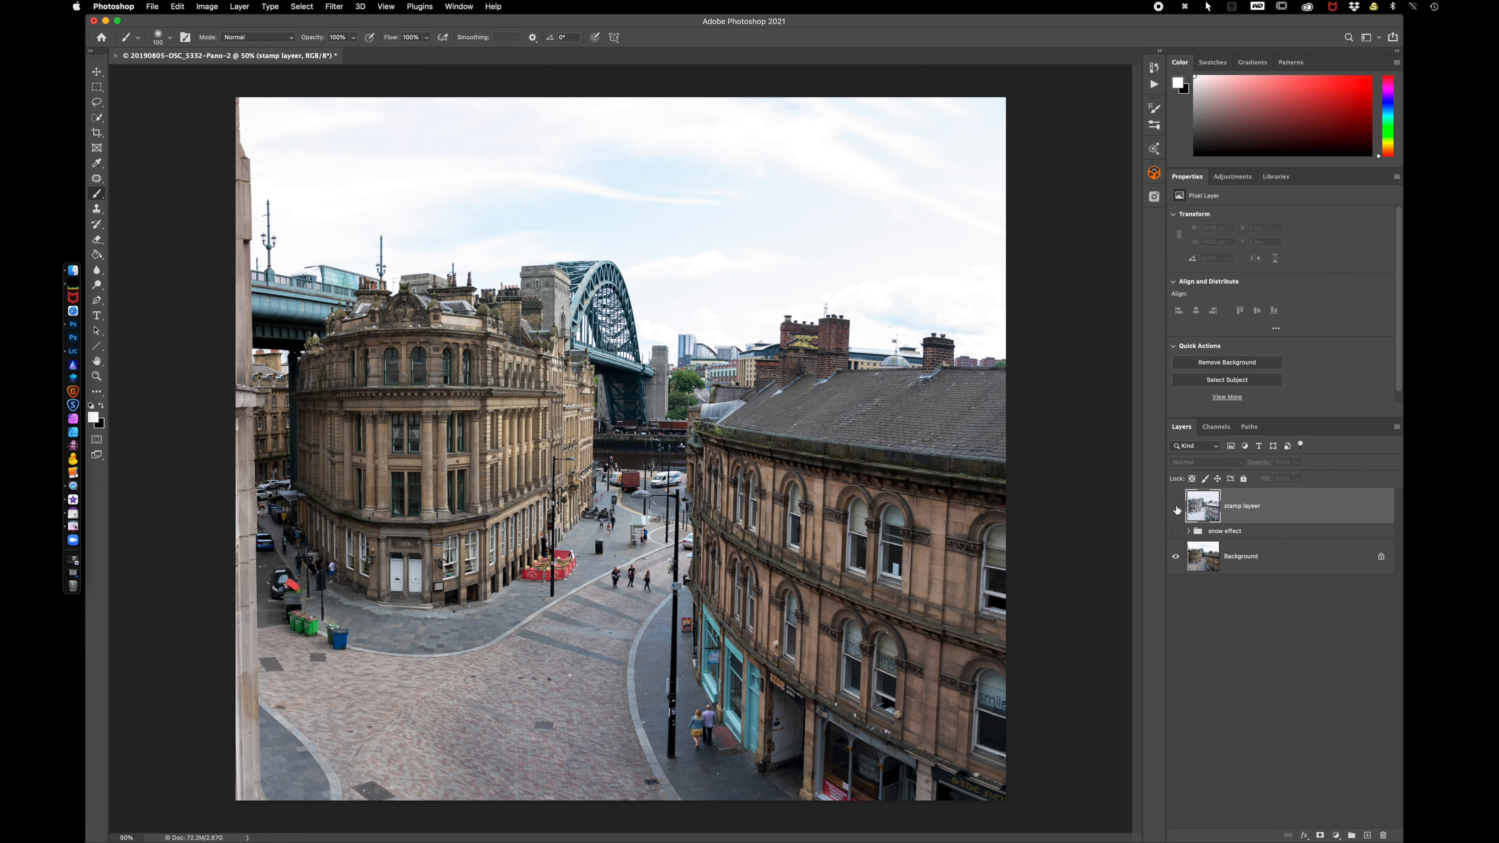
click(1176, 508)
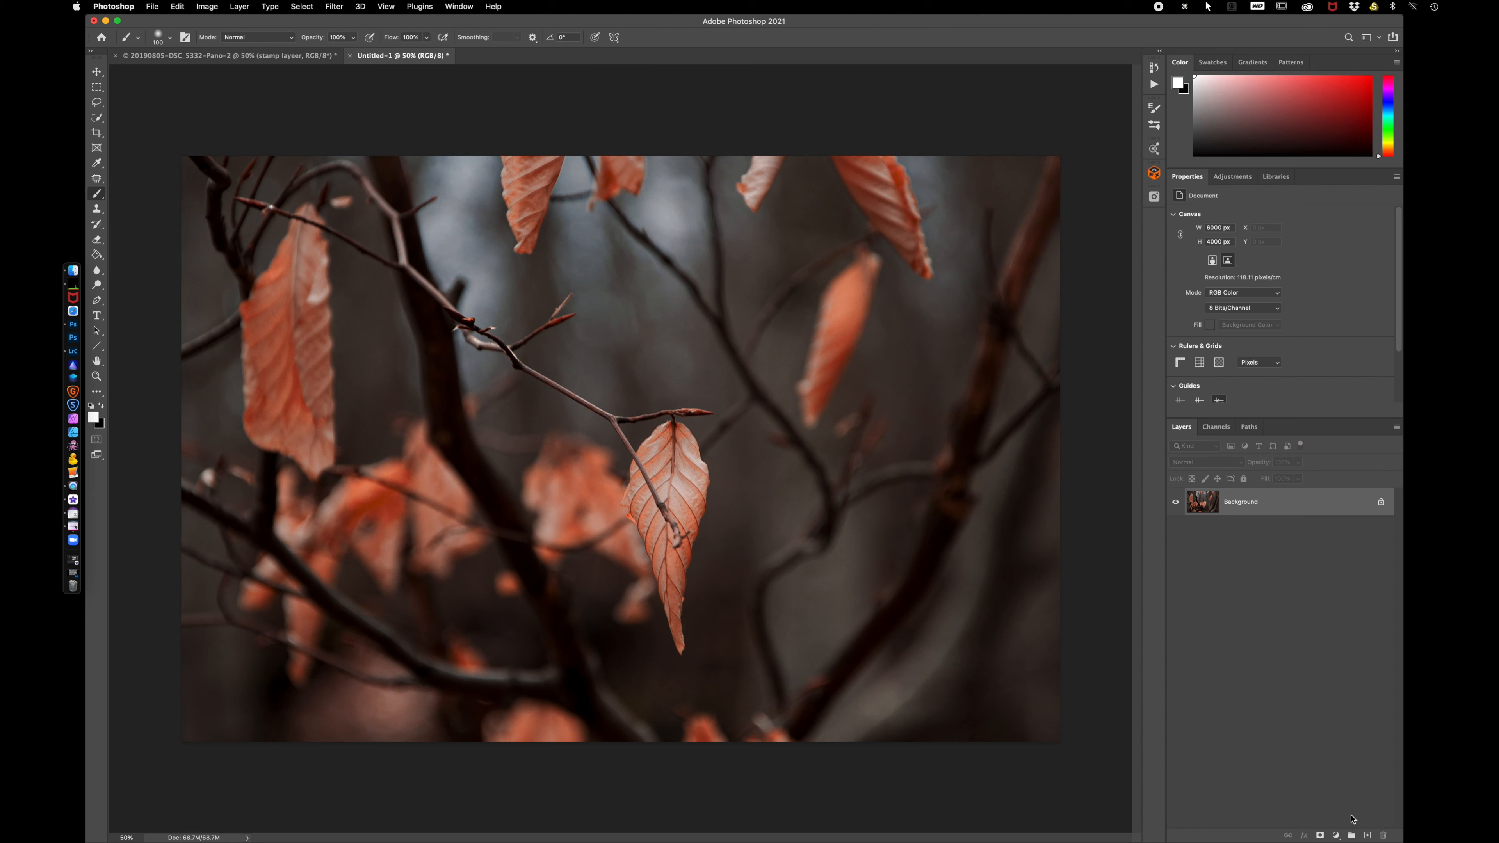
Add a new layer above the Background of the autumn leaves photo and name it "snow ish"
click(1367, 835)
double_click(1236, 502)
text(sn)
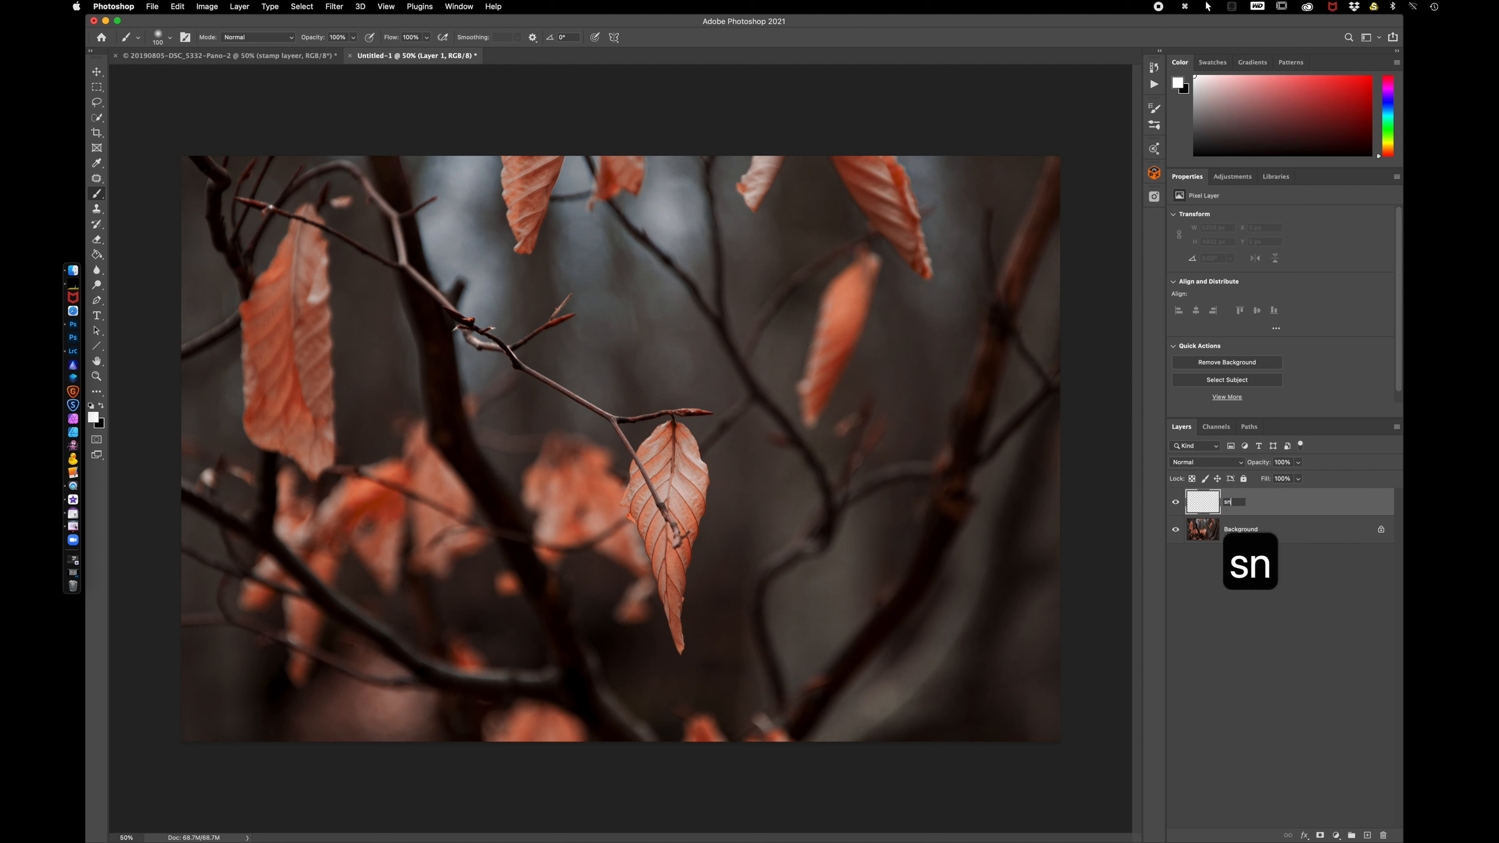
text(ow ish)
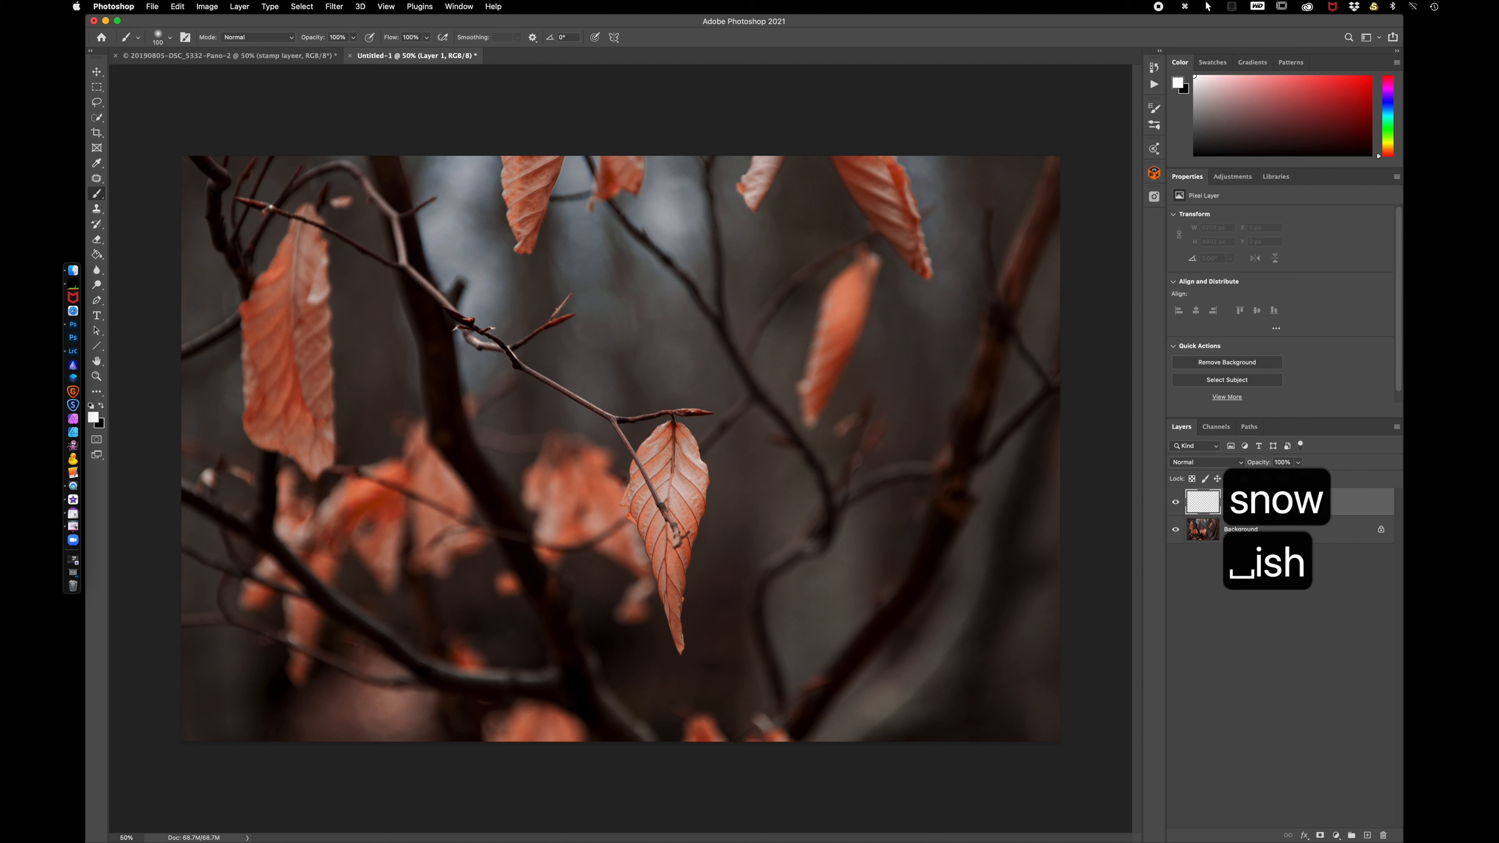
key(Return)
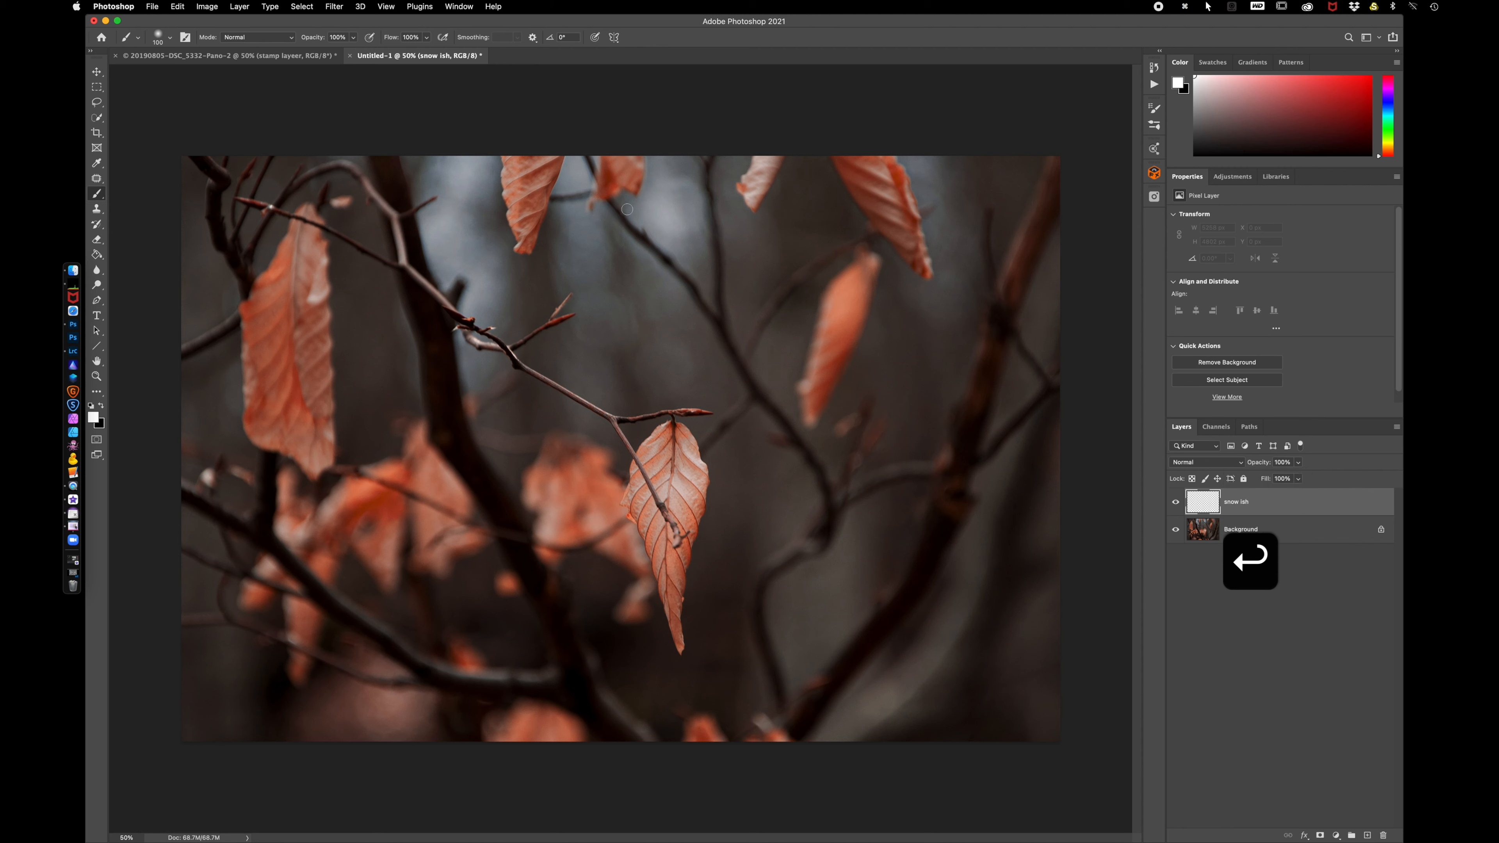
Paint white over the upper edges, right side and veins of the central leaf with a 100 px Soft Round brush at 75% flow
key(b)
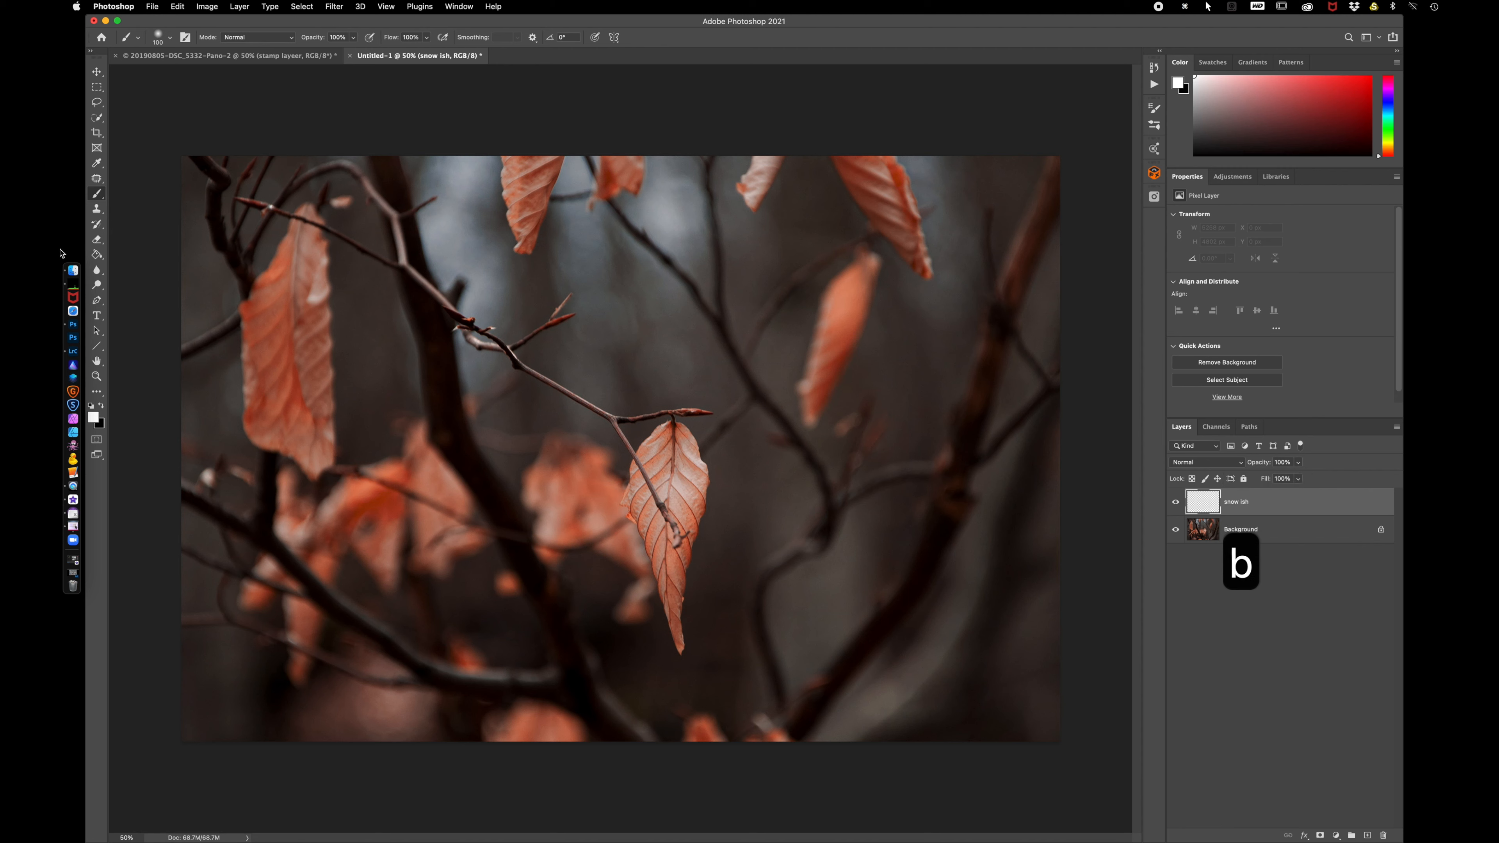
key(d)
key(x)
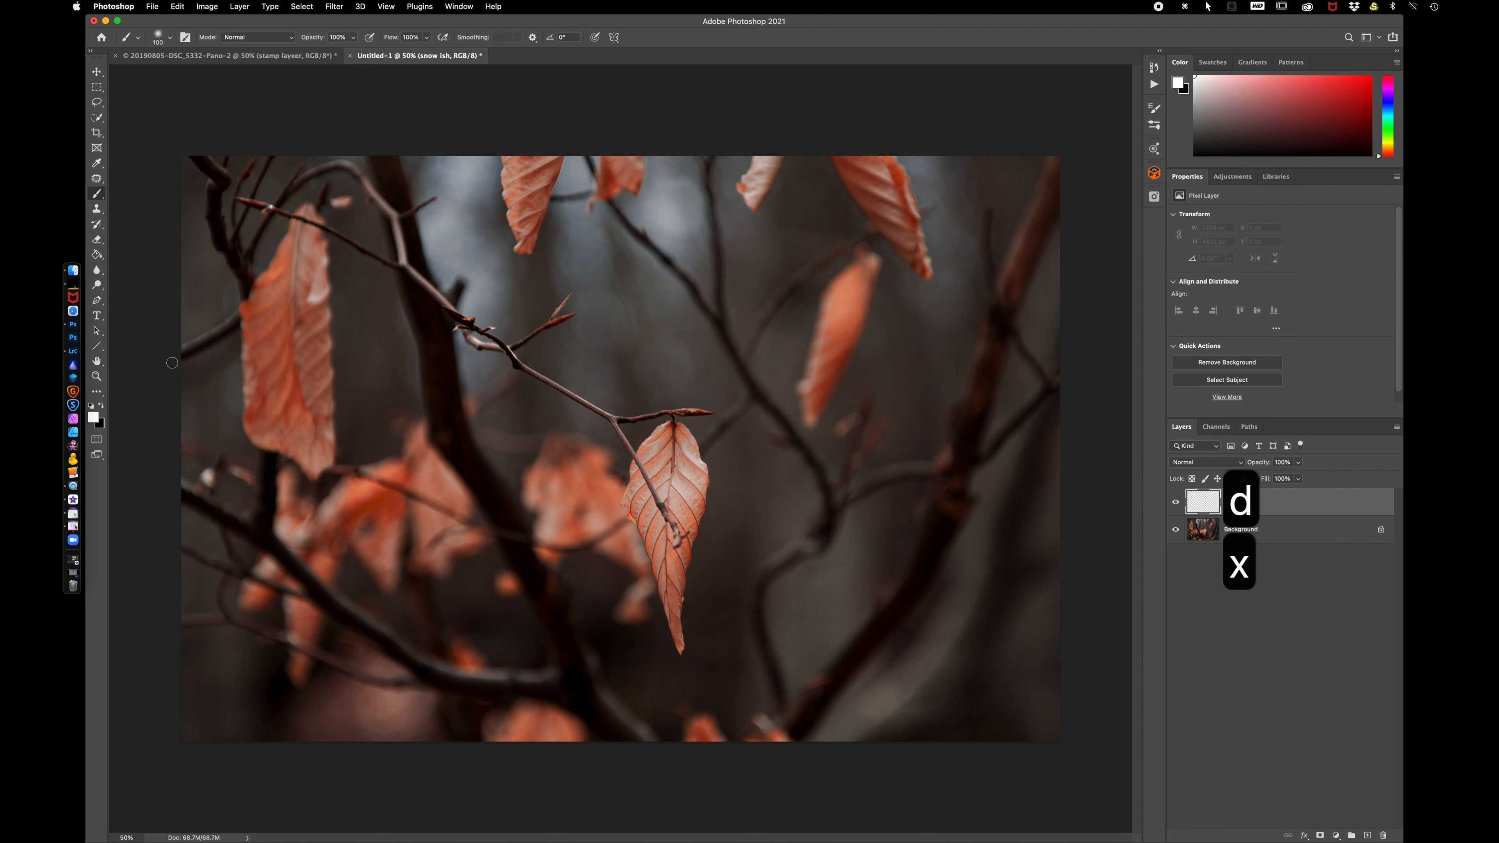
click(170, 37)
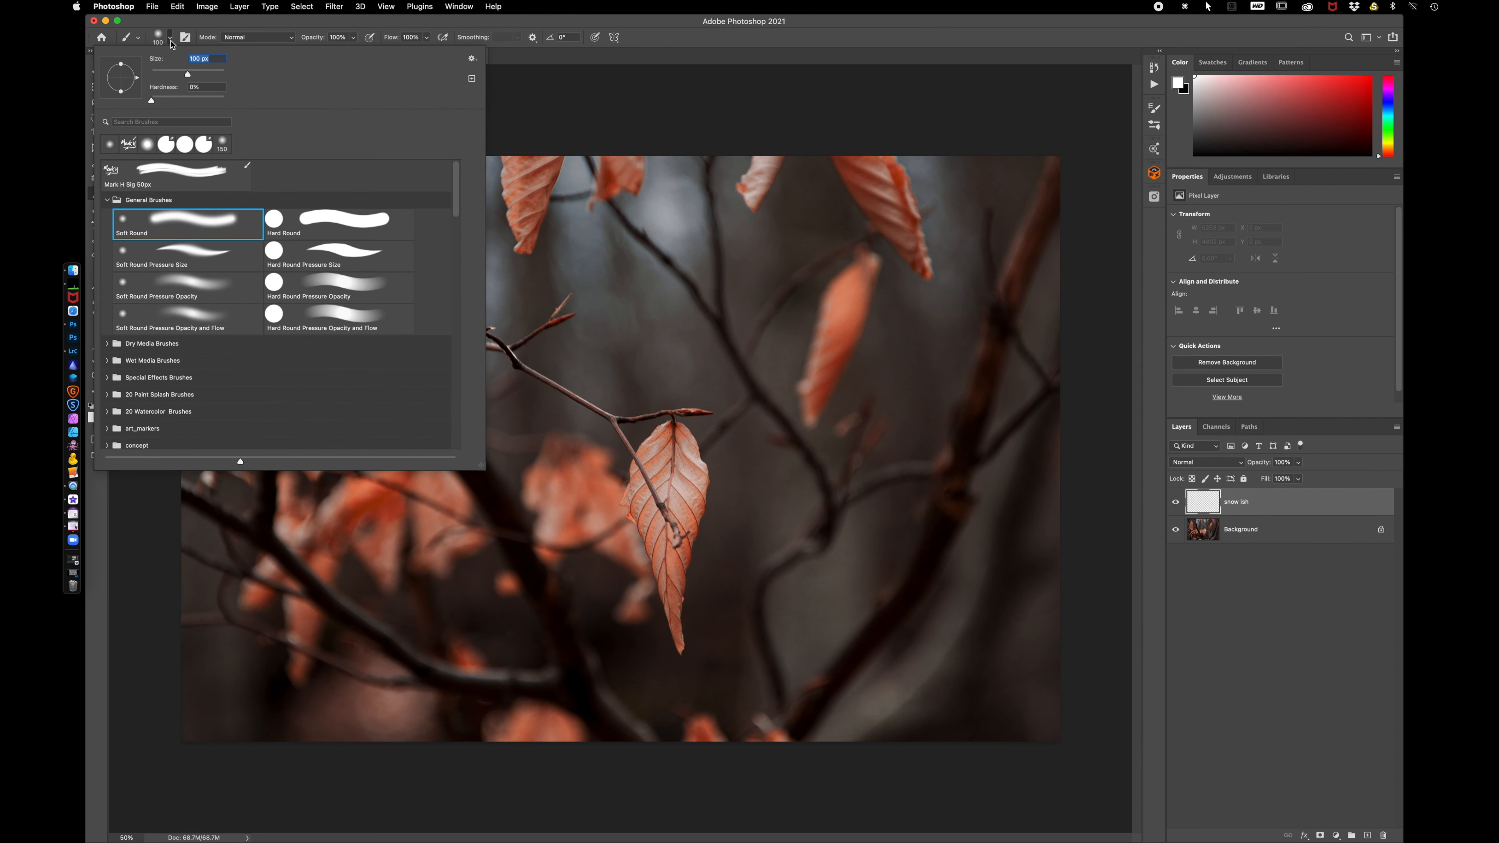
click(667, 29)
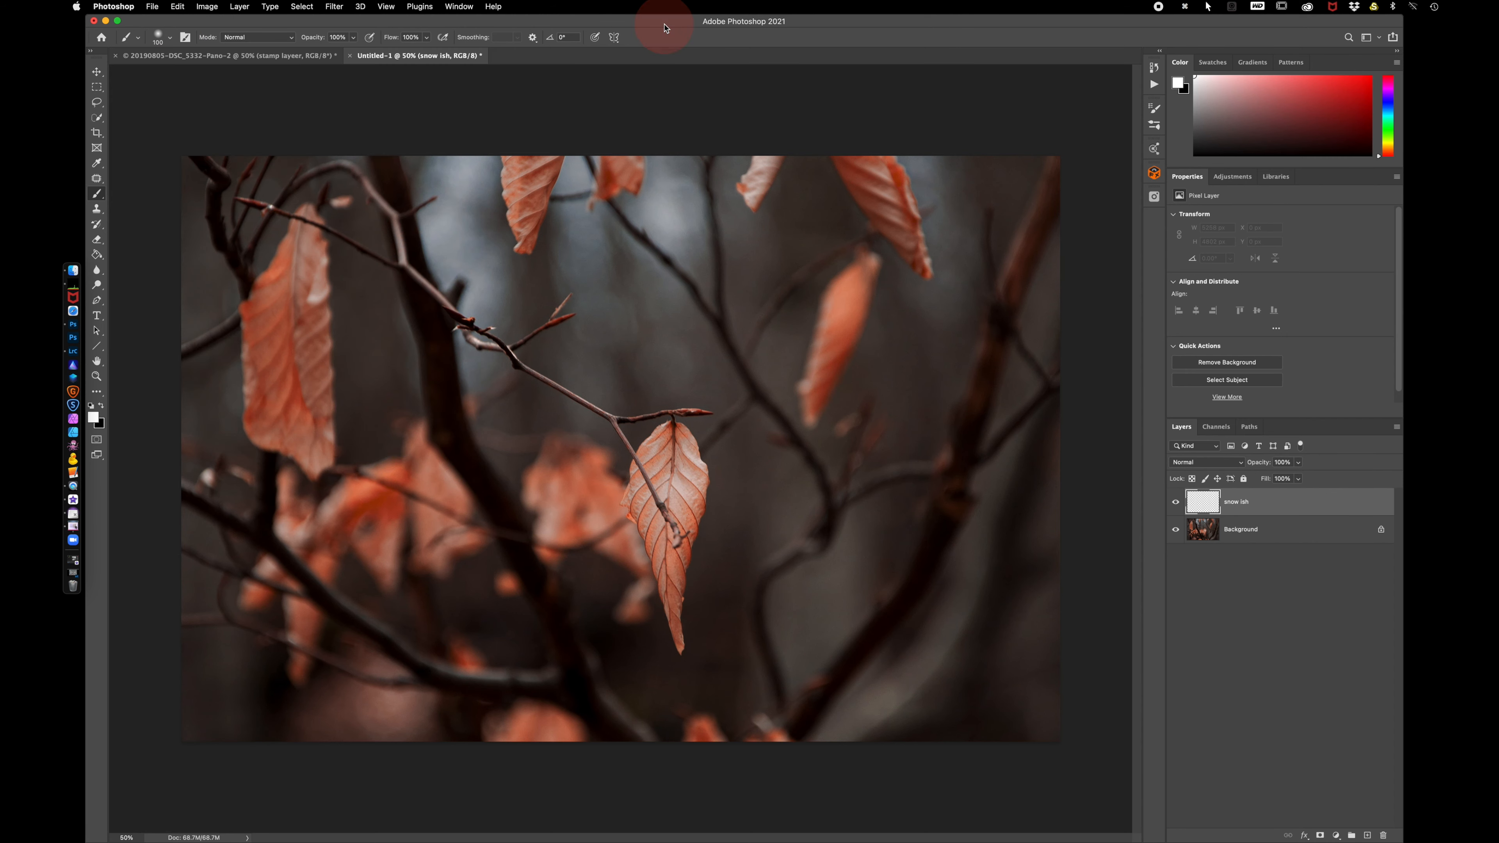
drag(392, 40, 375, 39)
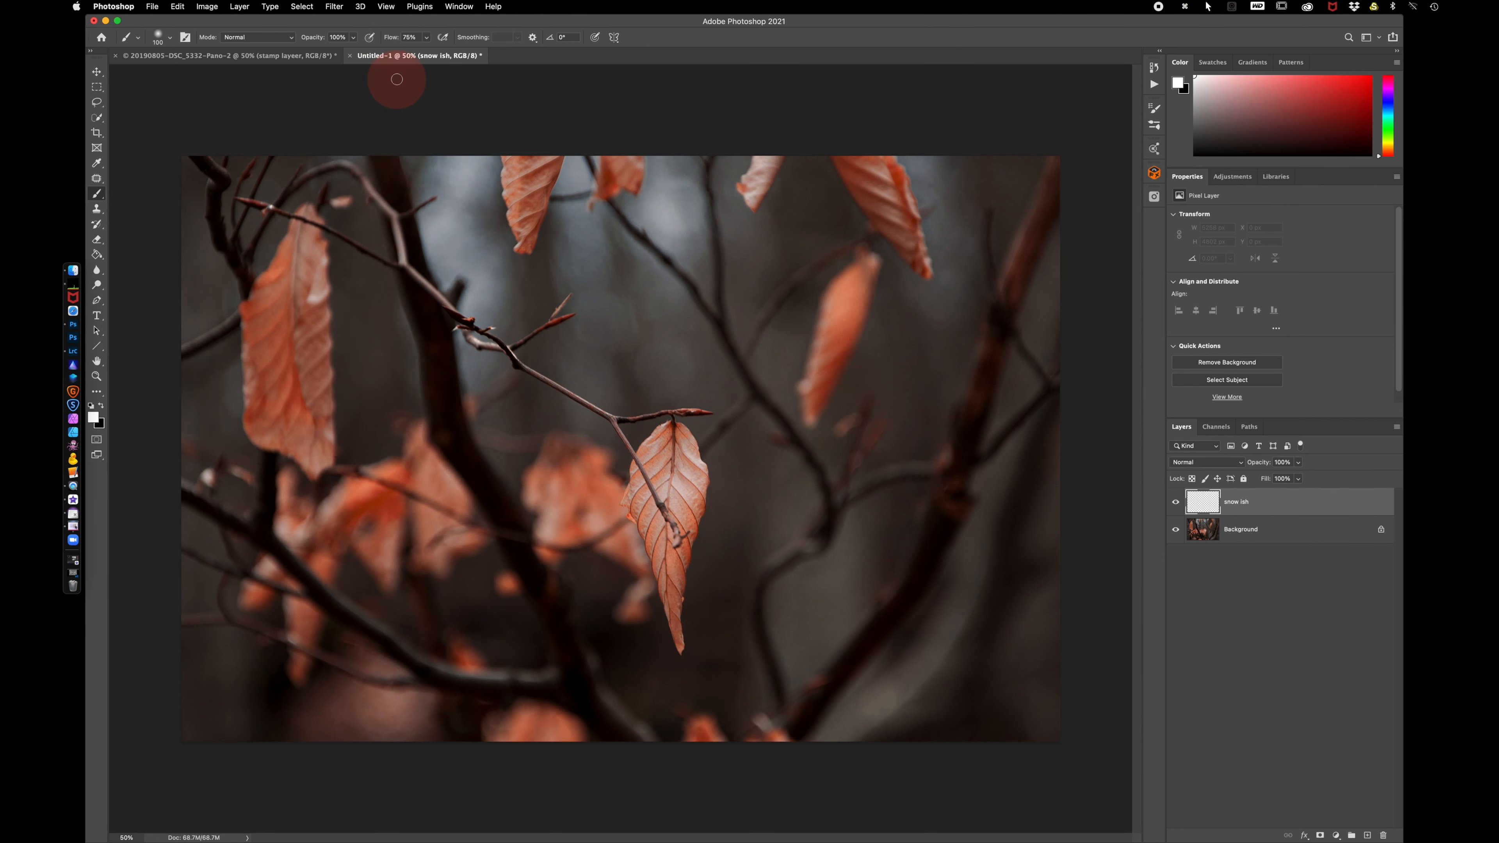
mouse_move(673, 426)
mouse_down()
mouse_move(703, 476)
mouse_move(684, 579)
mouse_move(691, 508)
mouse_move(676, 491)
mouse_move(698, 495)
mouse_move(671, 433)
mouse_move(643, 454)
mouse_move(621, 503)
mouse_up()
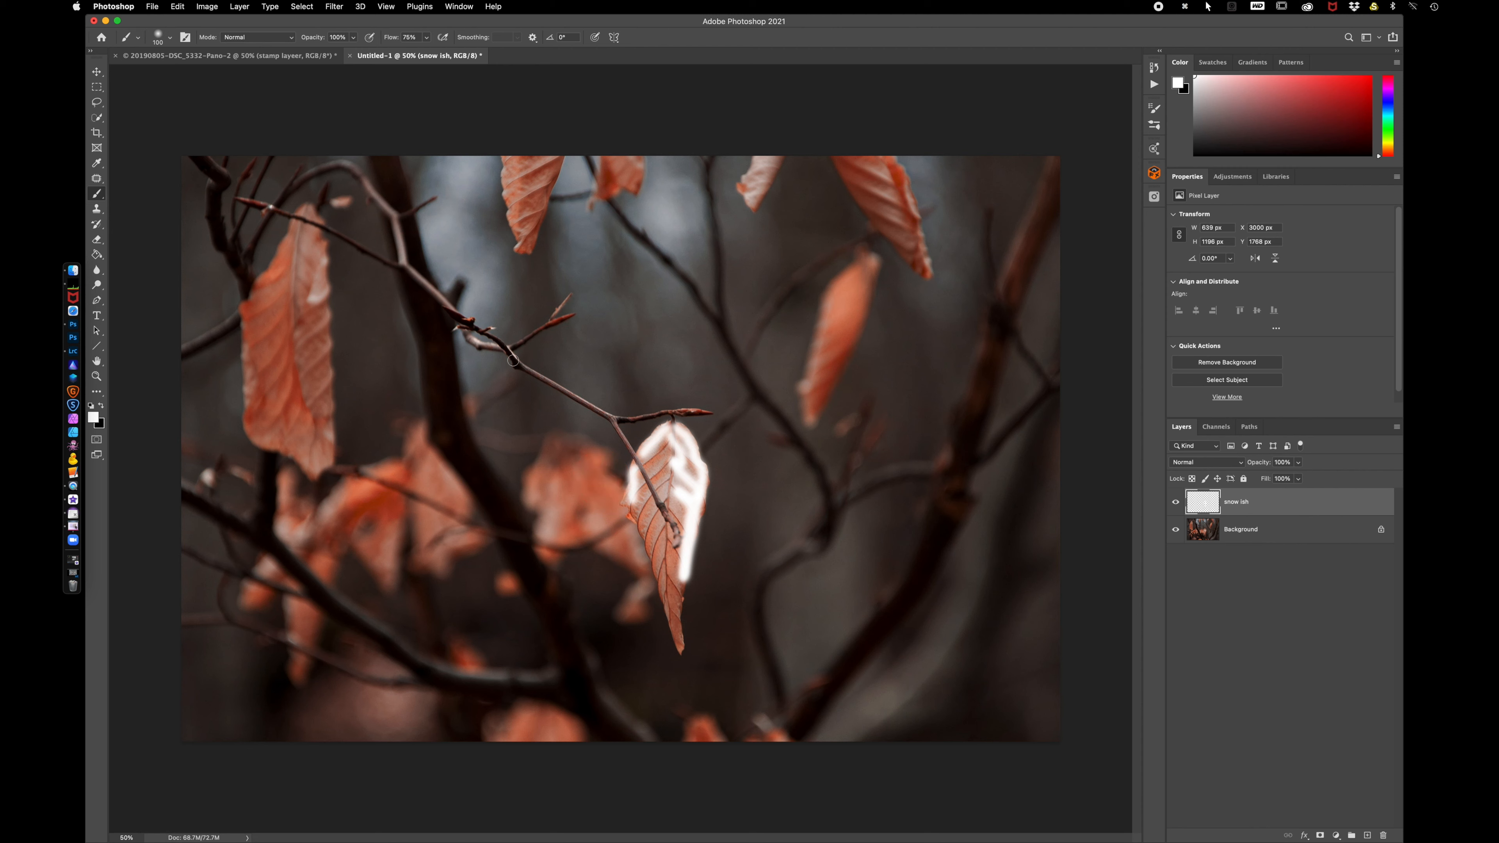